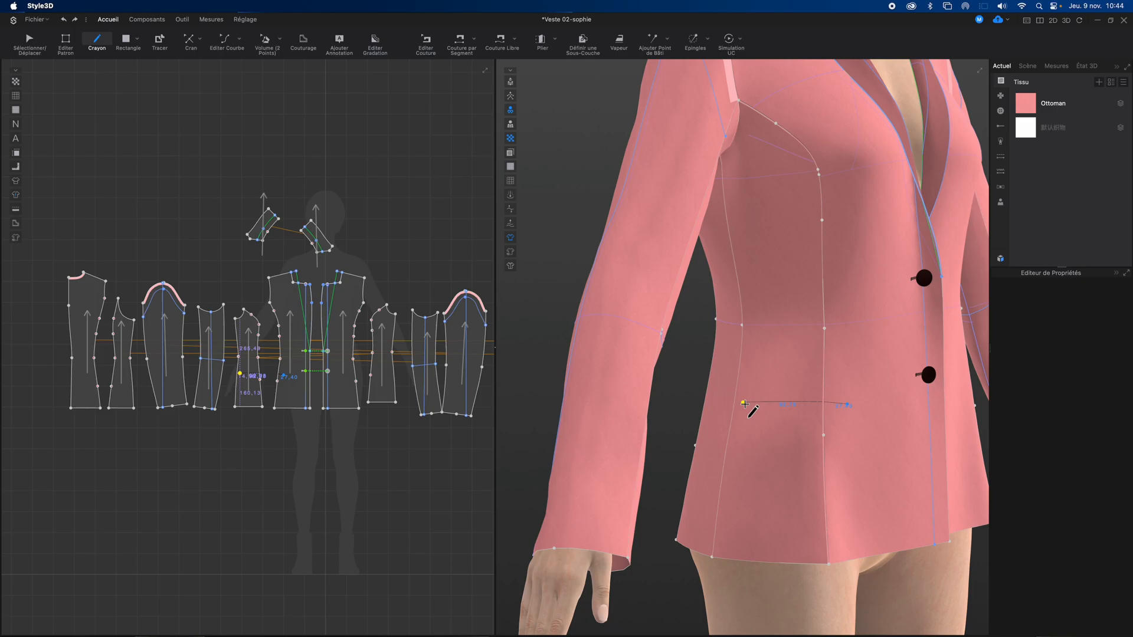
Finish the horizontal pocket line across the front seam, ending on the side panel with a segment about 93 mm long there
double_click(745, 404)
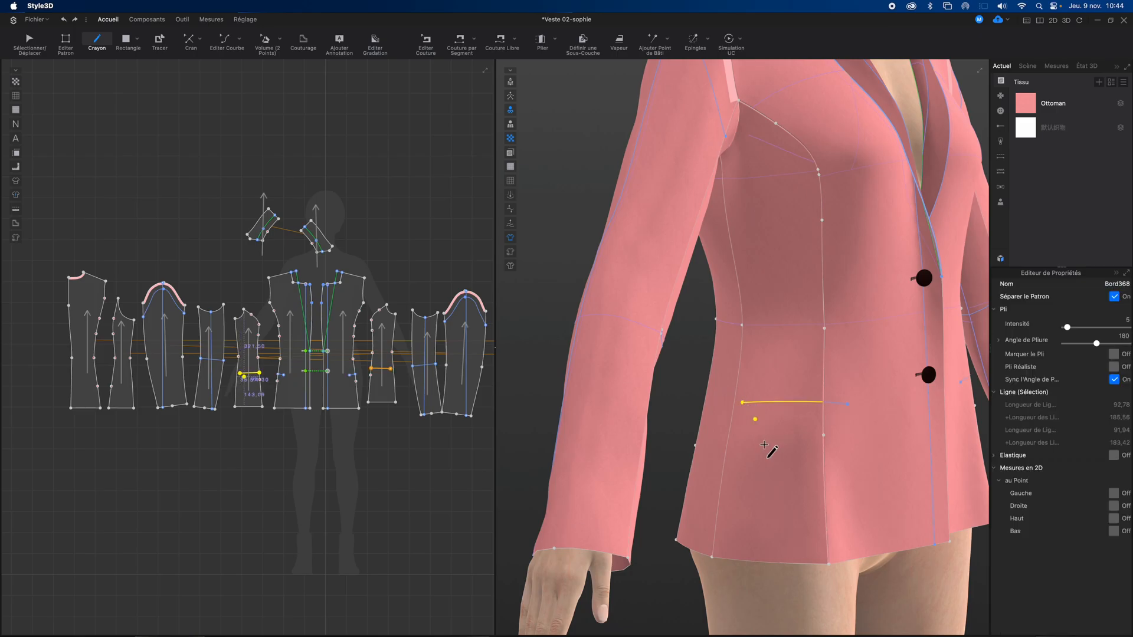
key(z)
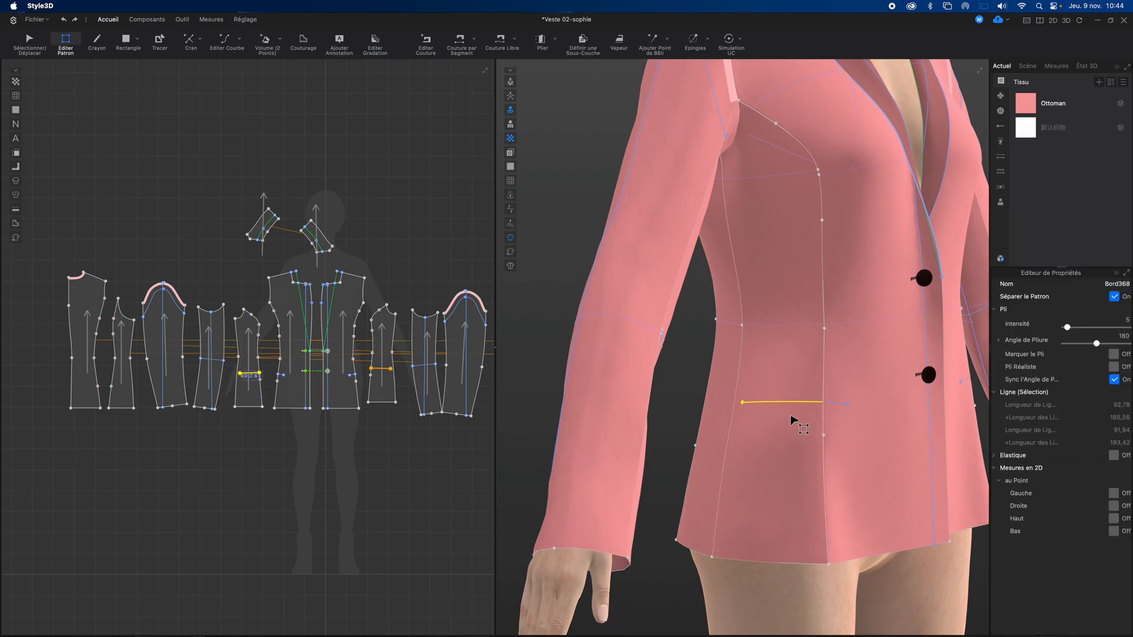
Extend the front-panel segment of the pocket line to about 38.5 mm and select both segments of the line
scroll(849, 416, down, 5)
scroll(850, 417, up, 10)
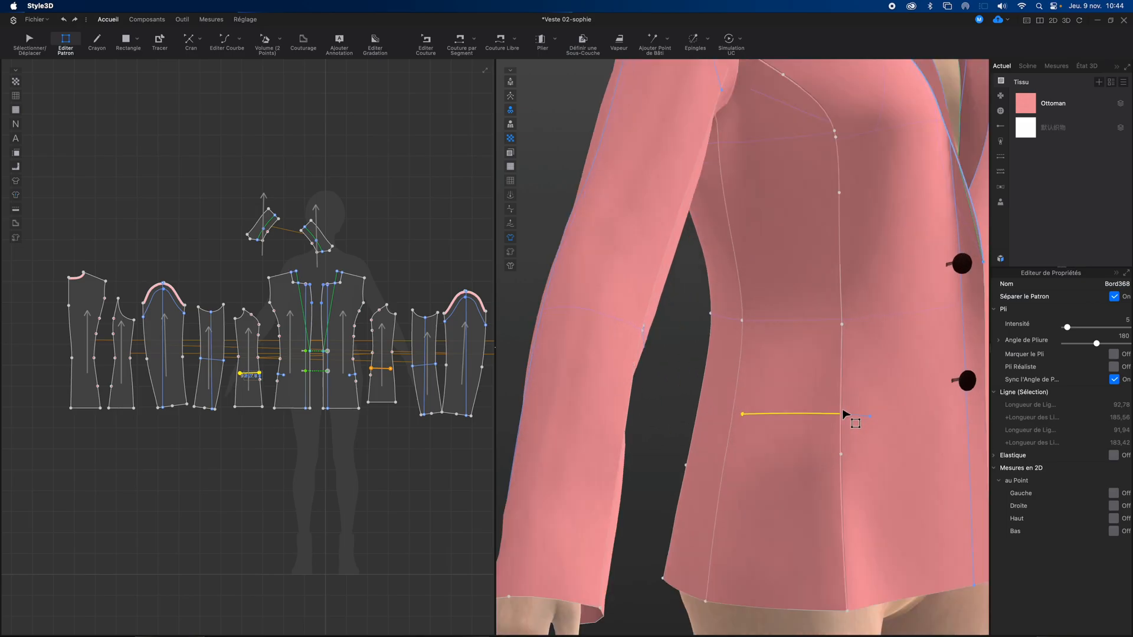
middle_drag(879, 496, 670, 455)
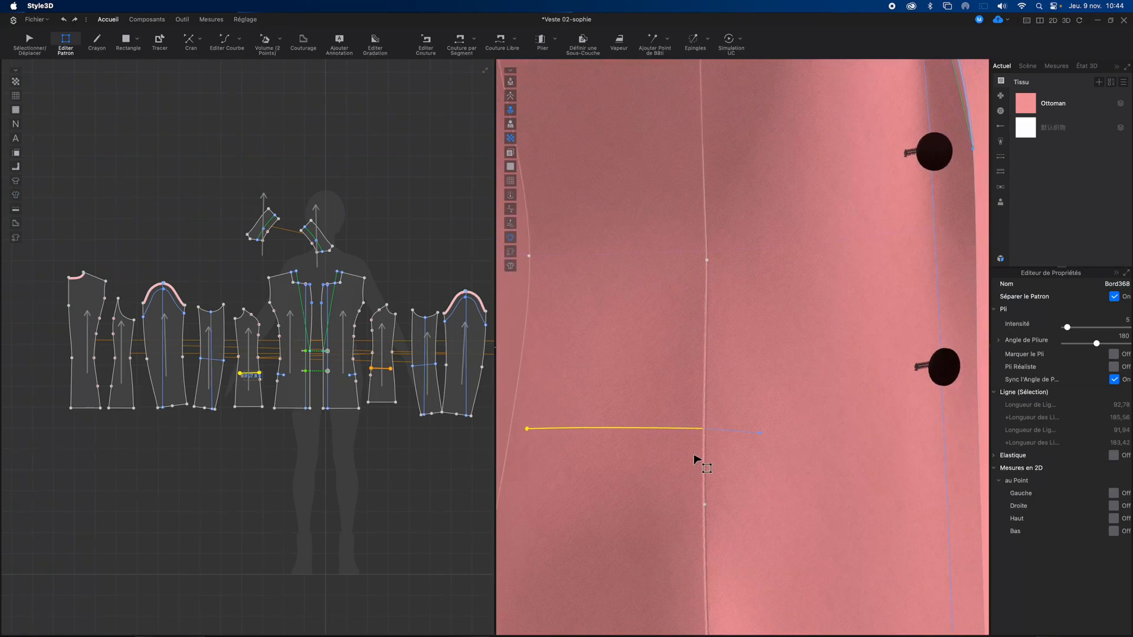
click(761, 434)
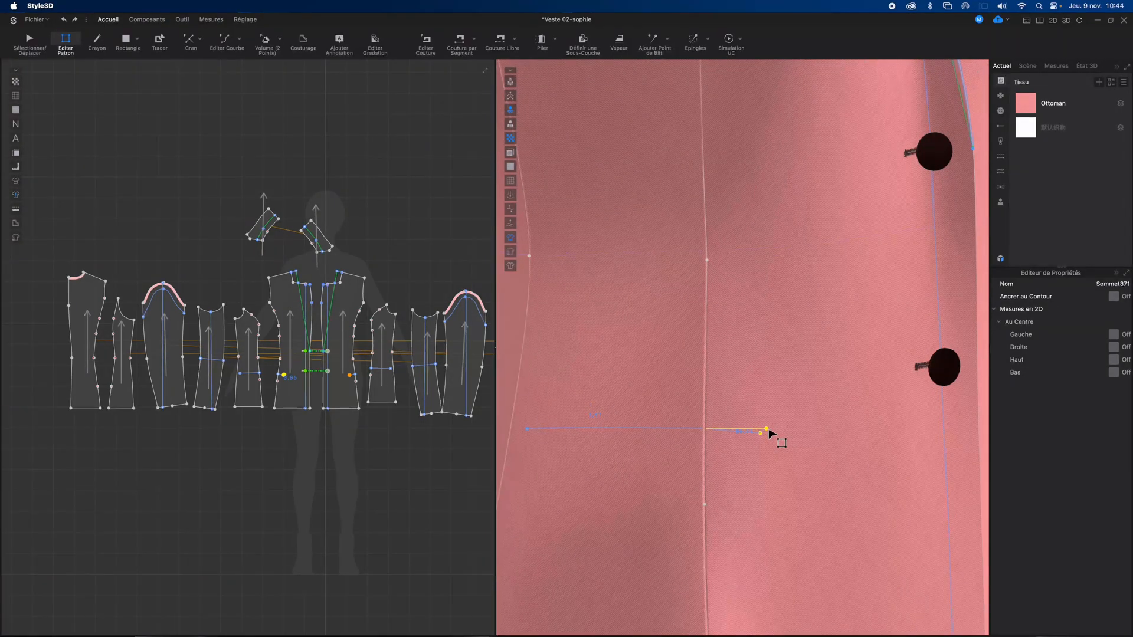
drag(774, 434, 782, 429)
click(674, 430)
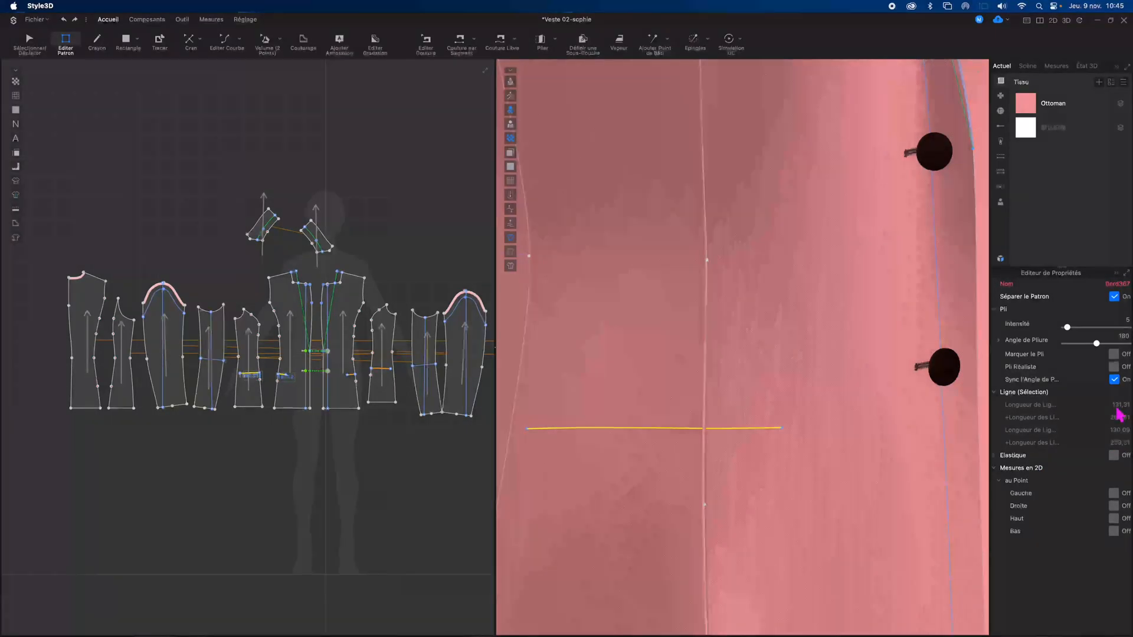
right_click(775, 433)
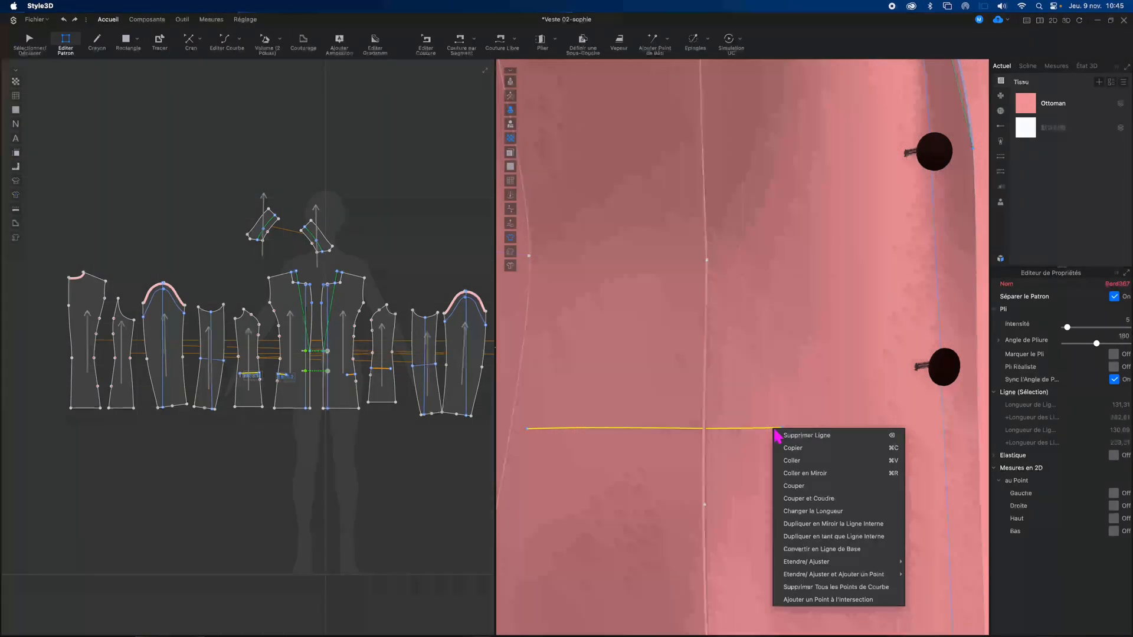
click(835, 511)
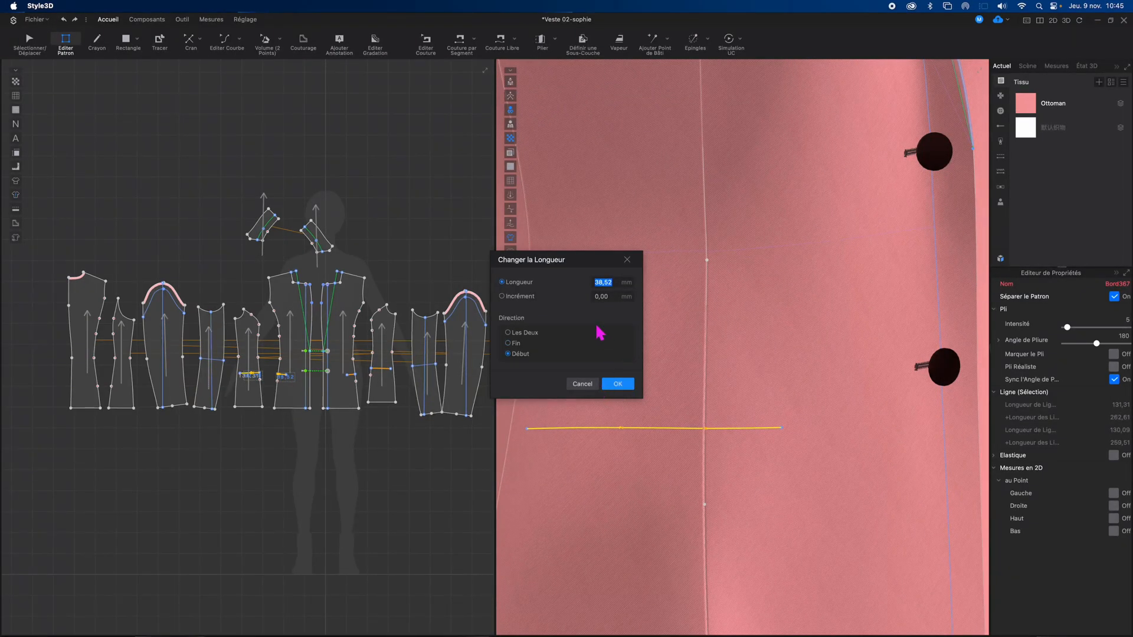
click(591, 382)
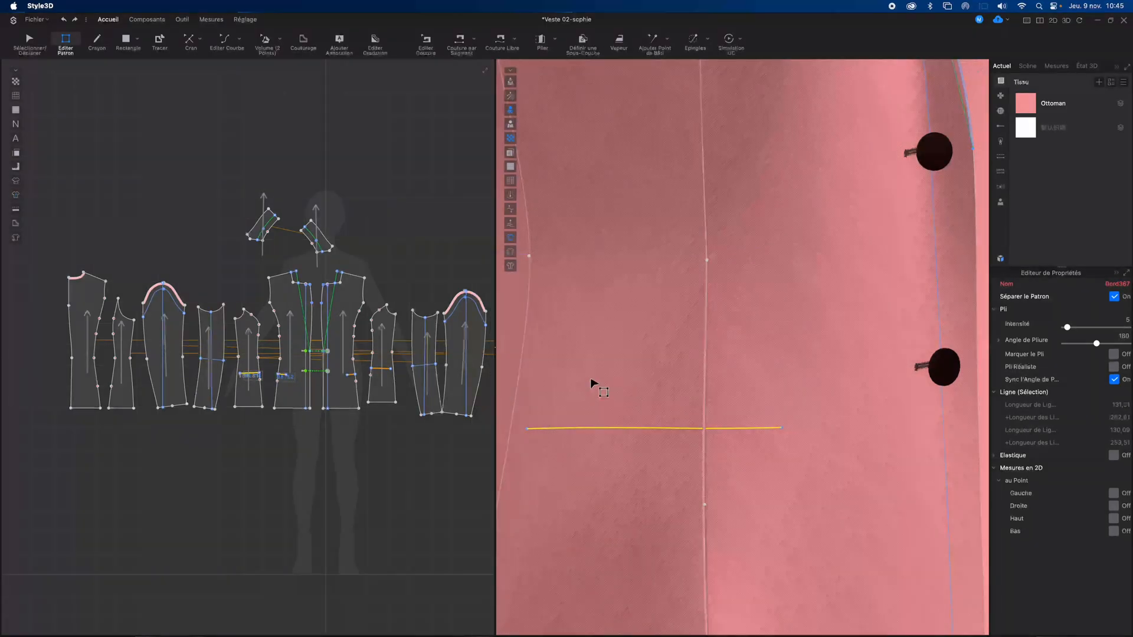
right_click(739, 434)
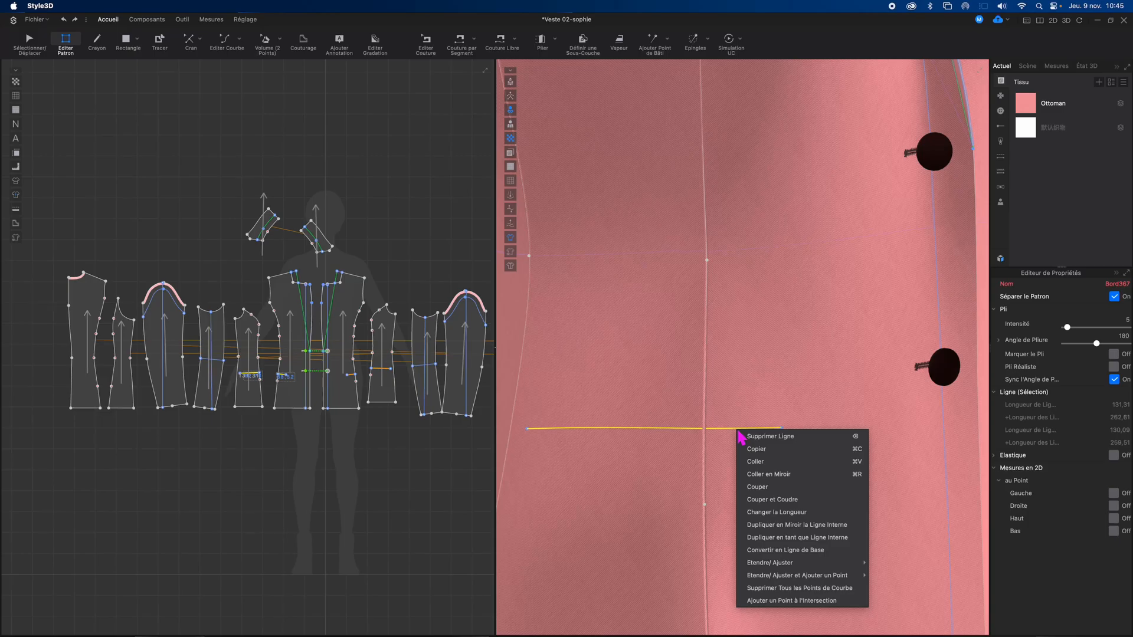
click(677, 470)
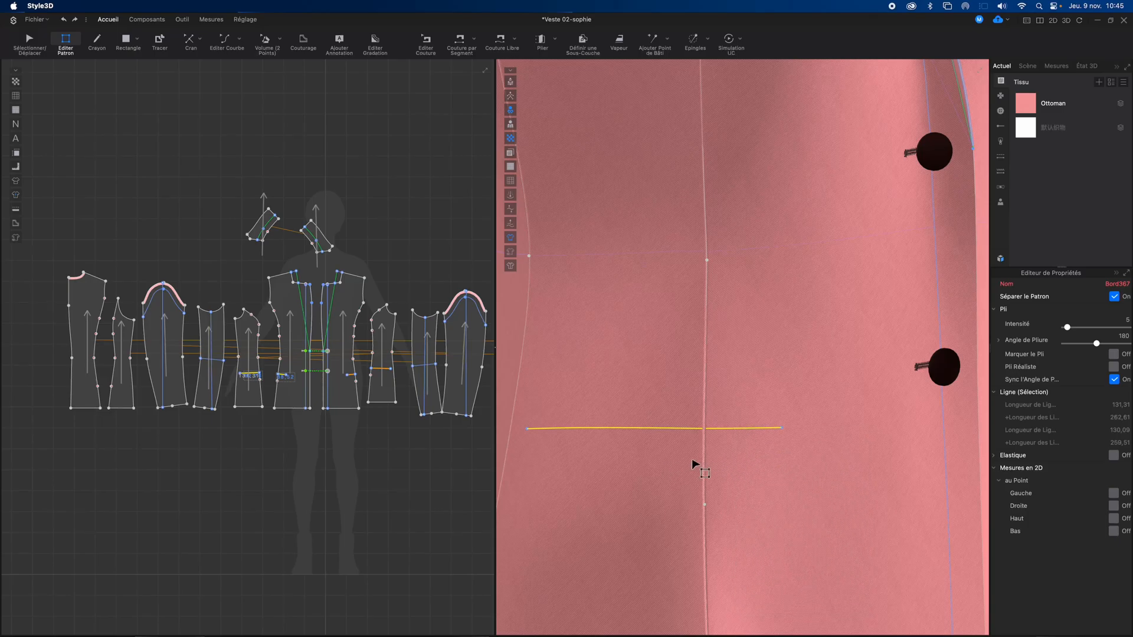
Slide the pocket line slightly towards the jacket front and raise its front endpoint in the 2D pattern to level the front-panel segment
drag(782, 428, 788, 429)
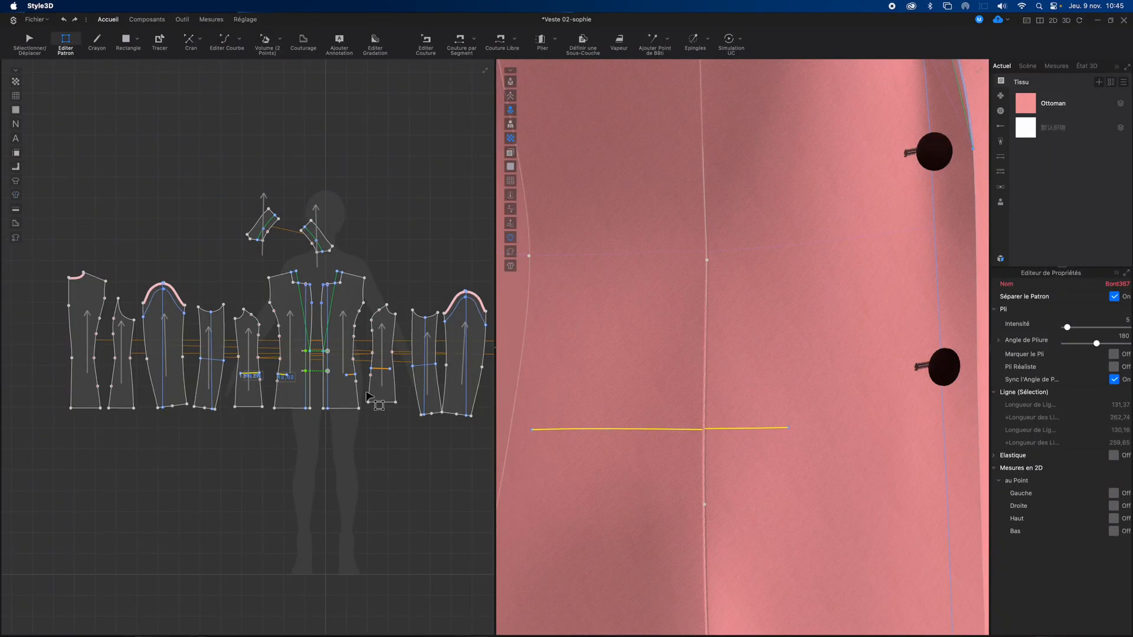
scroll(354, 402, down, 1)
scroll(351, 402, up, 2)
scroll(352, 401, up, 5)
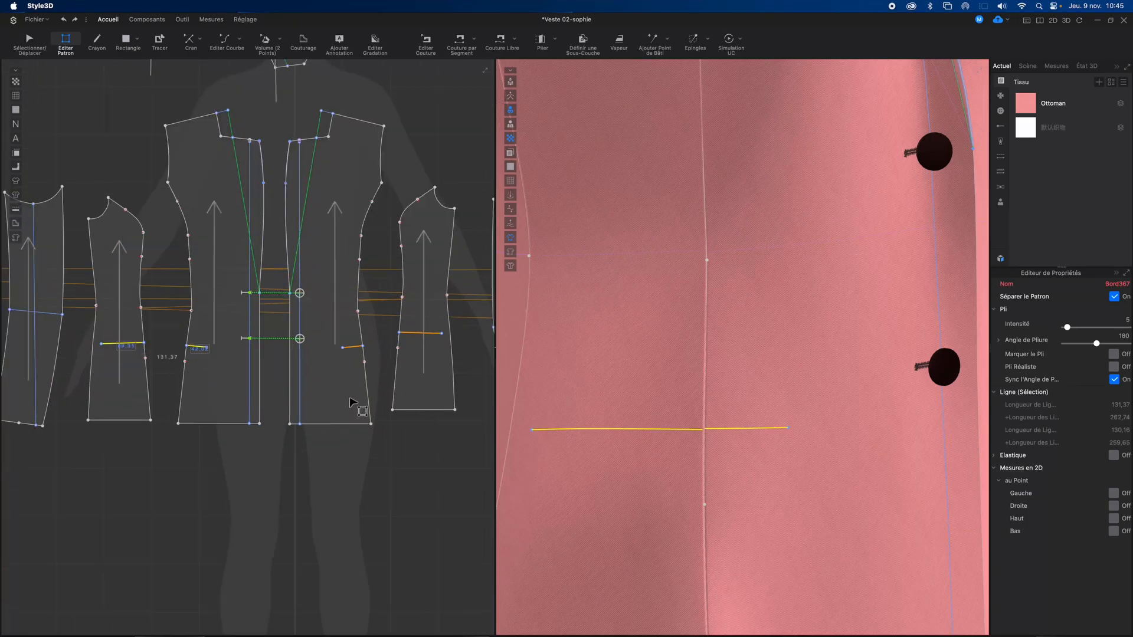
middle_drag(349, 481, 528, 498)
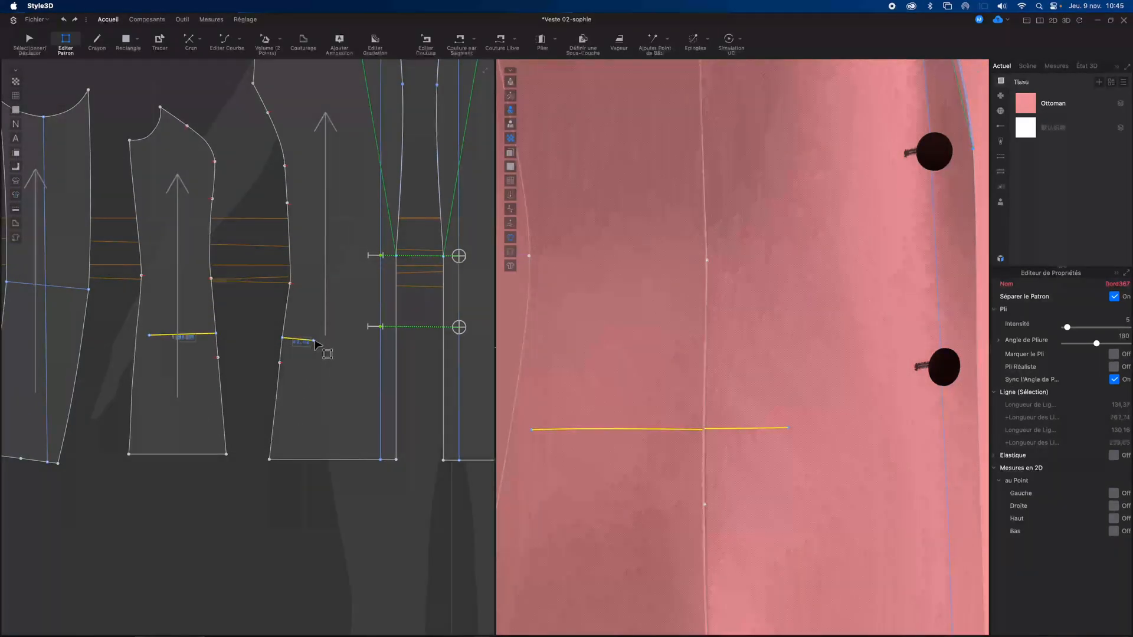
mouse_move(314, 341)
scroll(314, 343, up, 10)
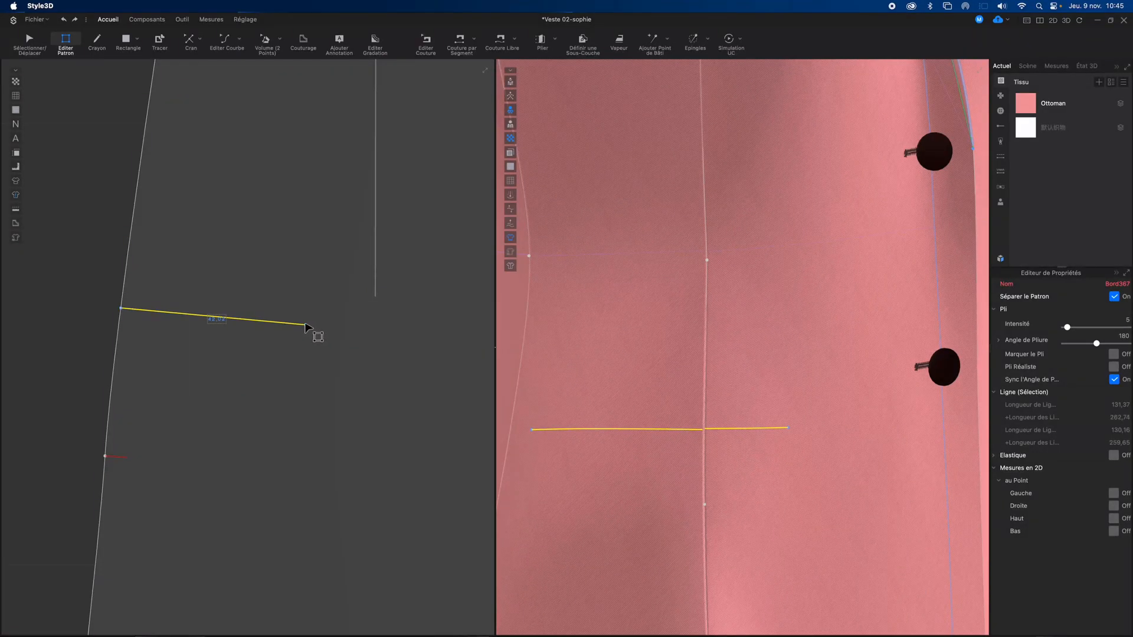
click(114, 291)
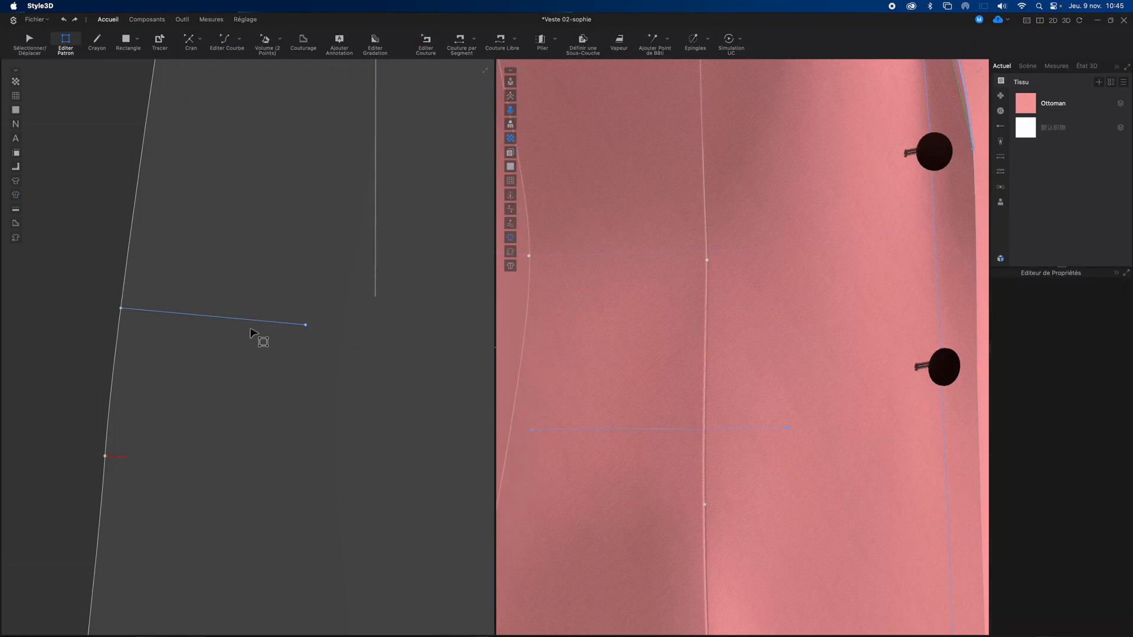
click(305, 325)
drag(306, 325, 307, 310)
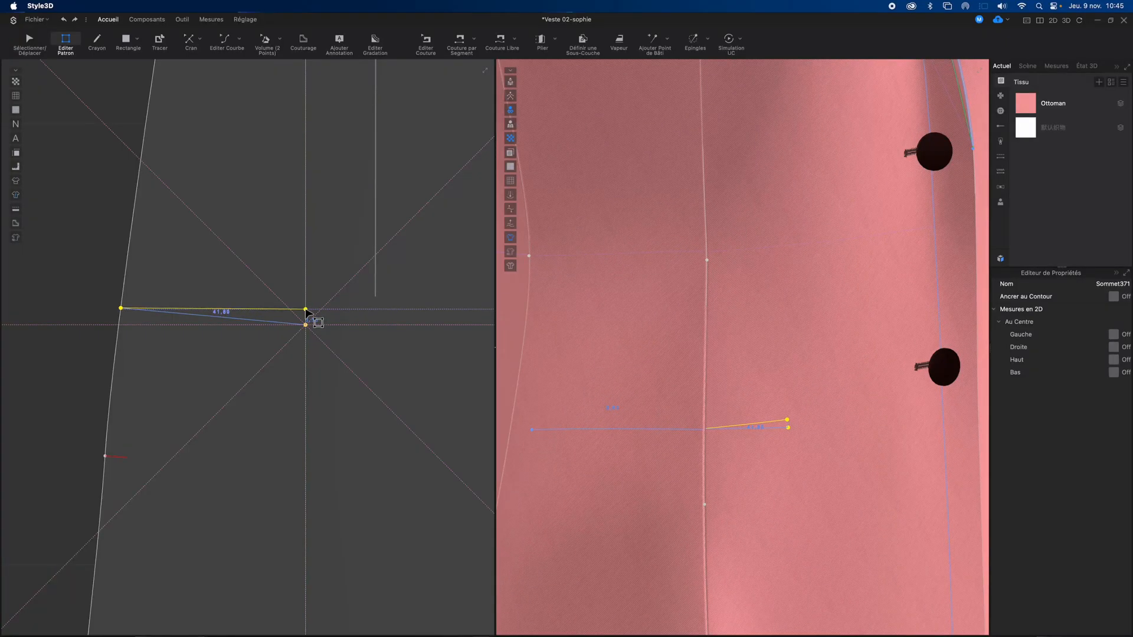
drag(306, 309, 305, 310)
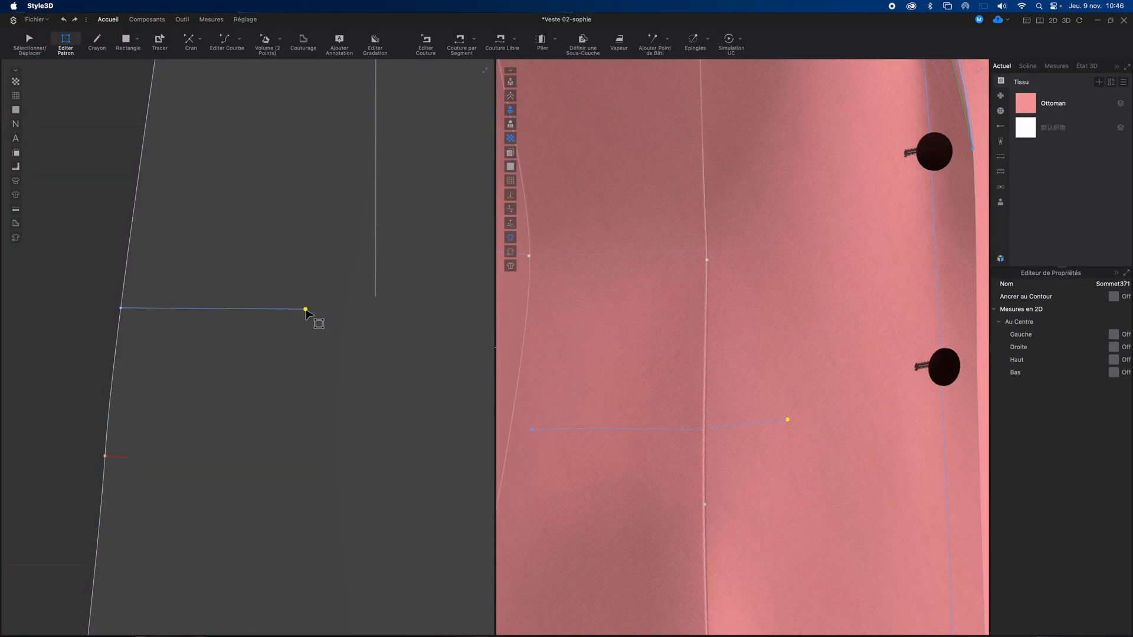
Examine the levelled pocket line on the 2D pattern and on the 3D jacket seen from the front
scroll(304, 338, up, 3)
scroll(314, 361, down, 6)
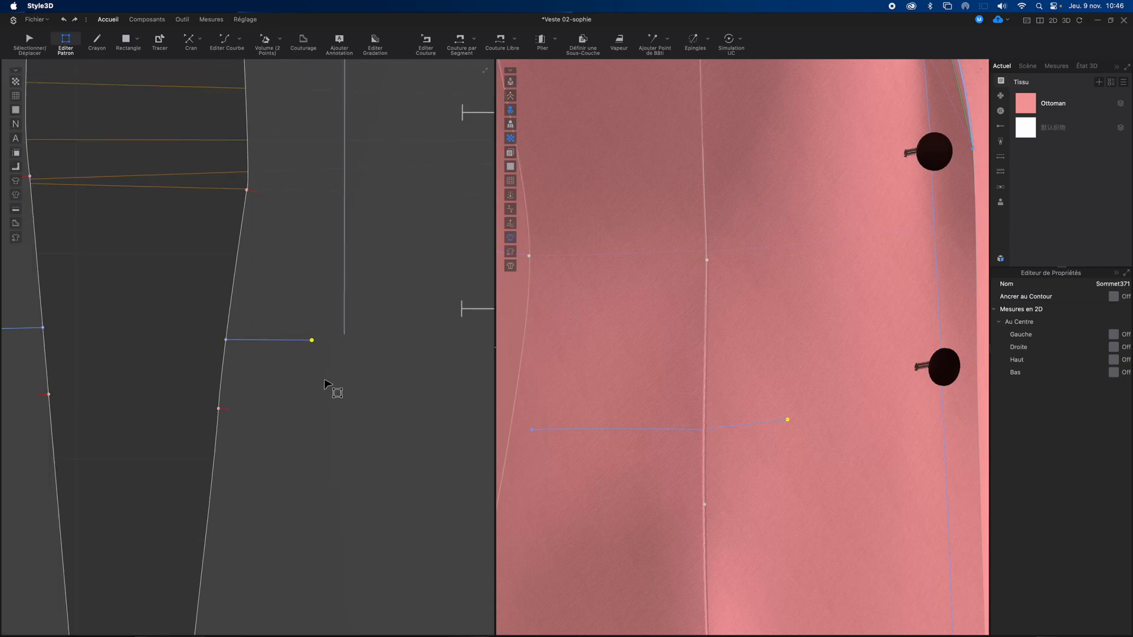
scroll(324, 383, down, 6)
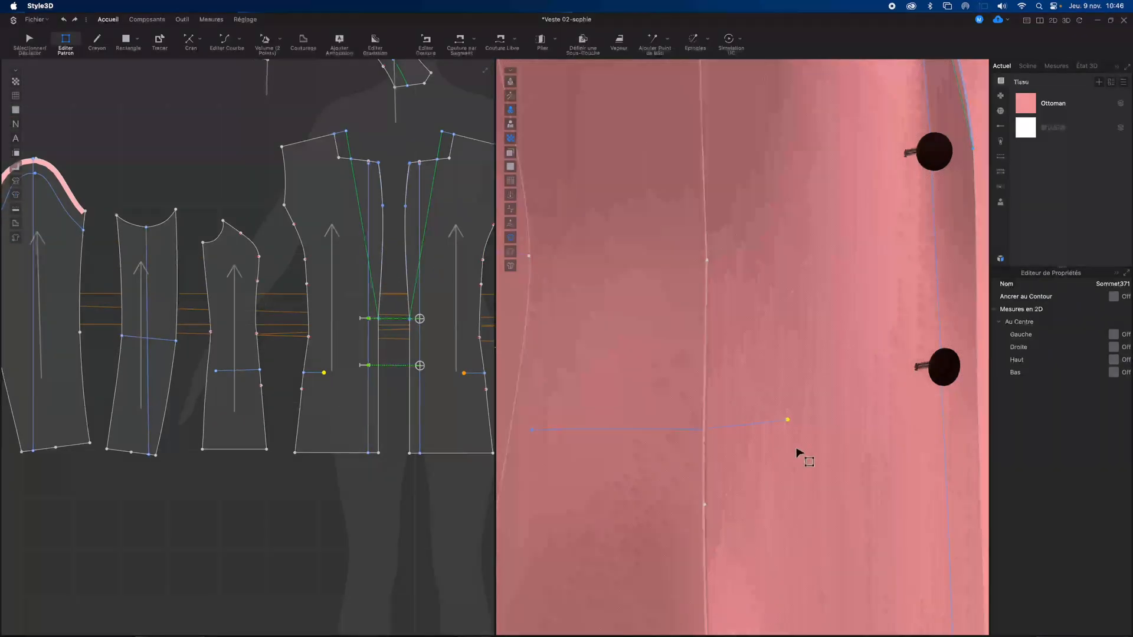
scroll(832, 471, up, 2)
scroll(833, 472, down, 5)
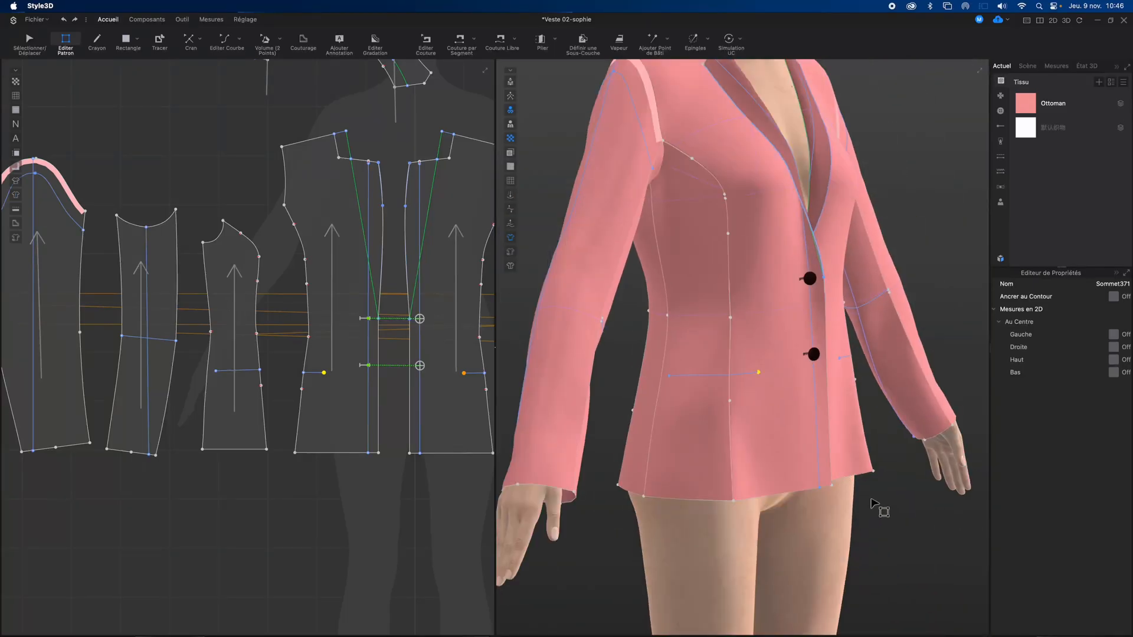
right_drag(880, 523, 823, 517)
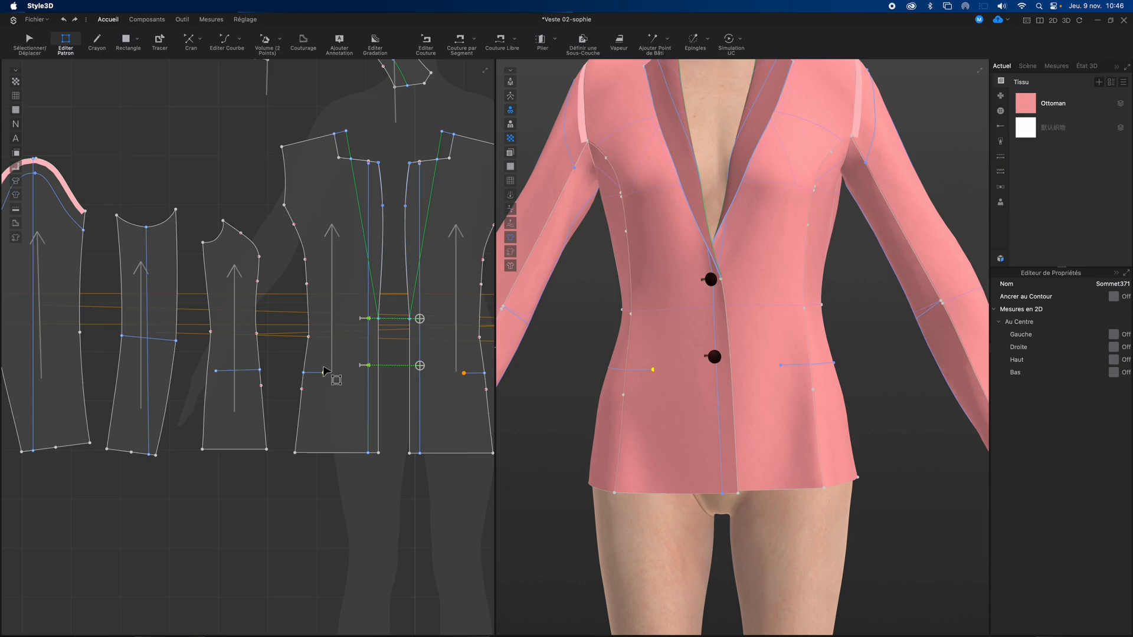
scroll(678, 384, down, 2)
scroll(677, 384, up, 5)
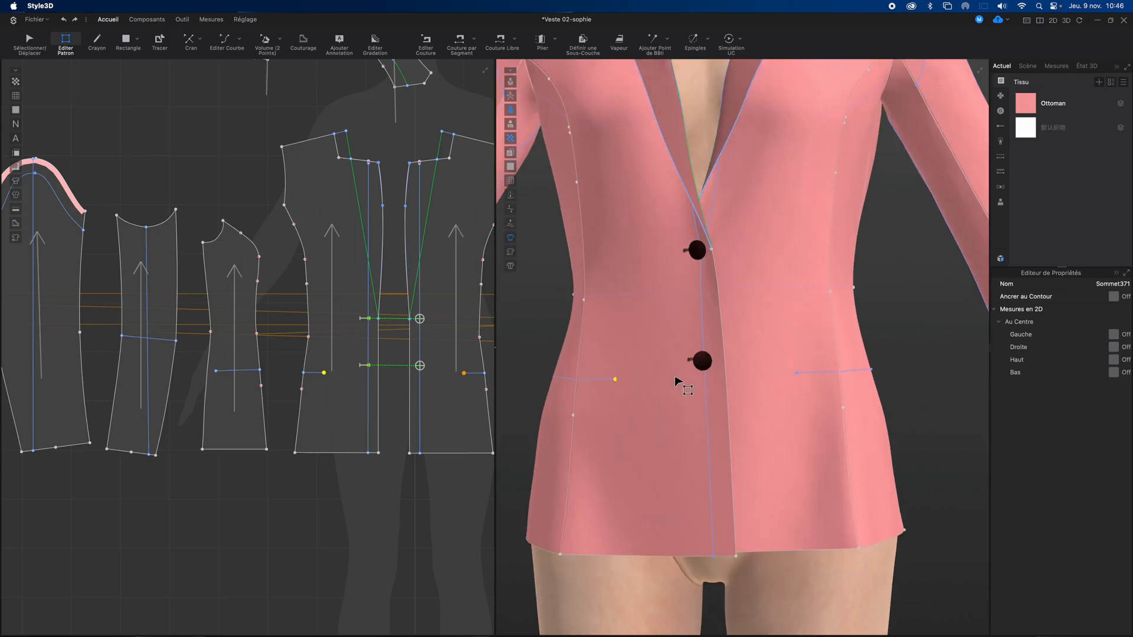
Draw a vertical line about 19 mm long down from the pocket line's front endpoint with the Pencil tool
middle_drag(572, 412, 759, 417)
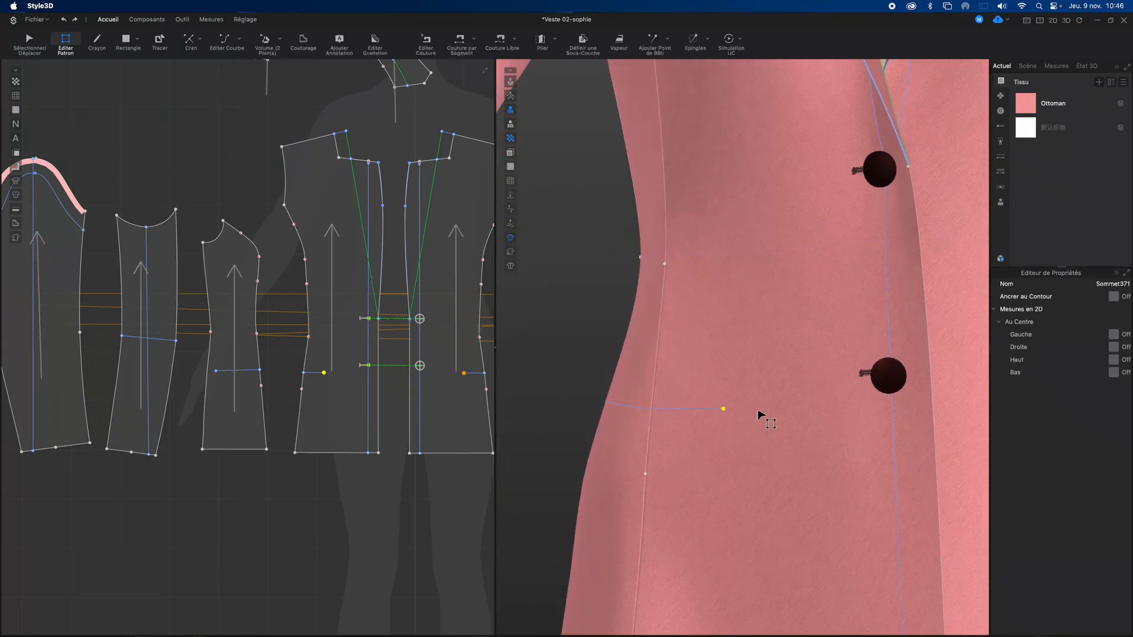
scroll(738, 425, up, 2)
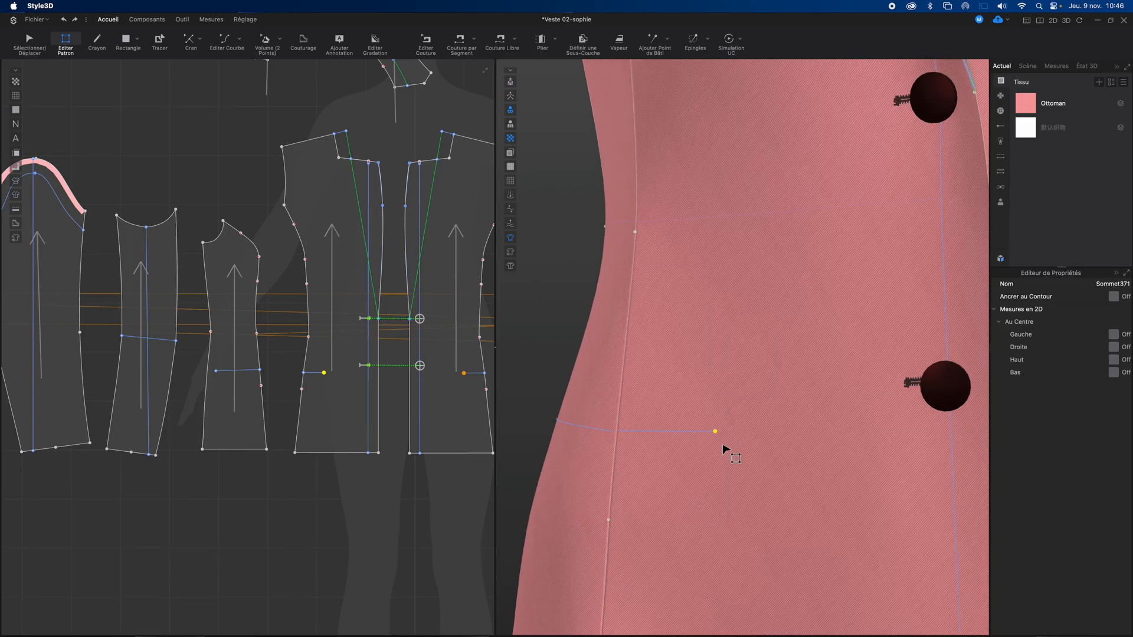
drag(716, 432, 715, 433)
key(d)
click(714, 433)
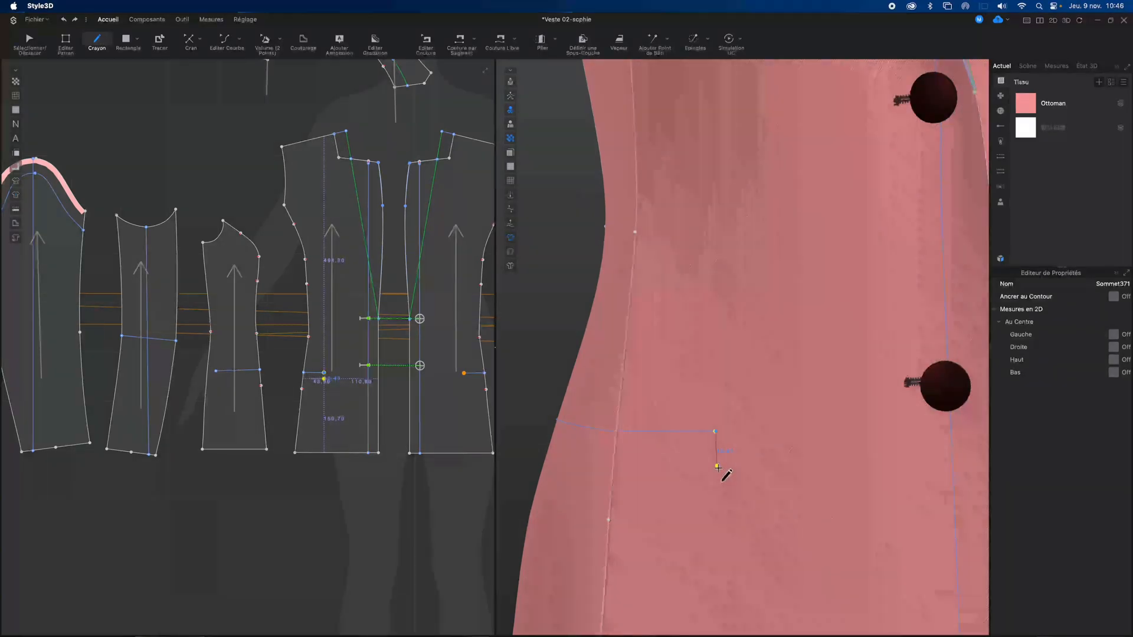
key(Escape)
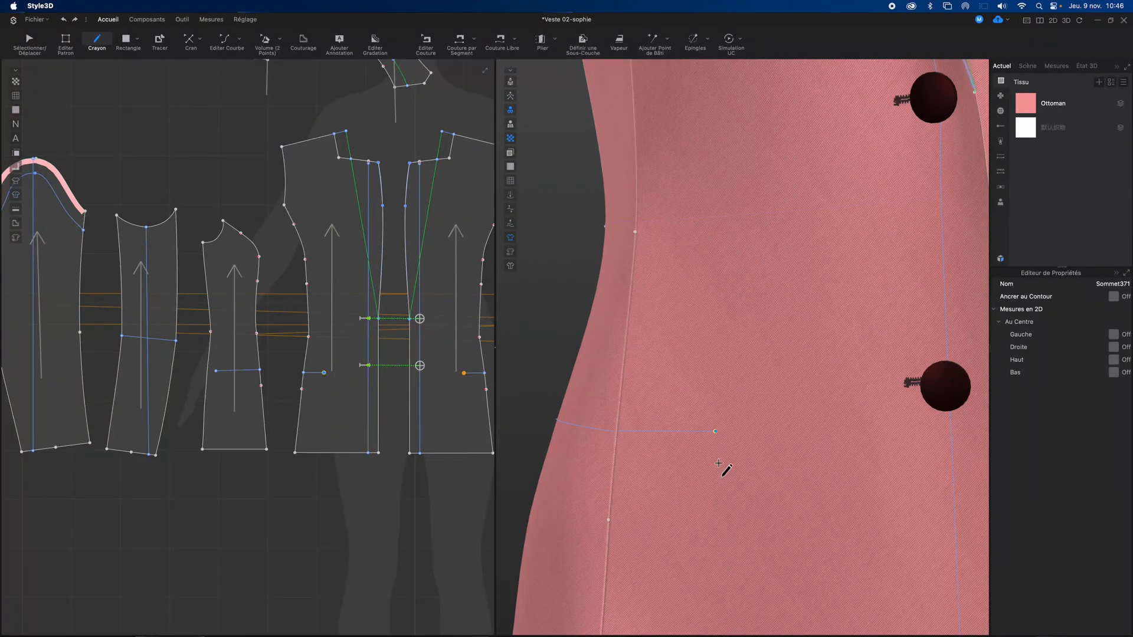
click(714, 431)
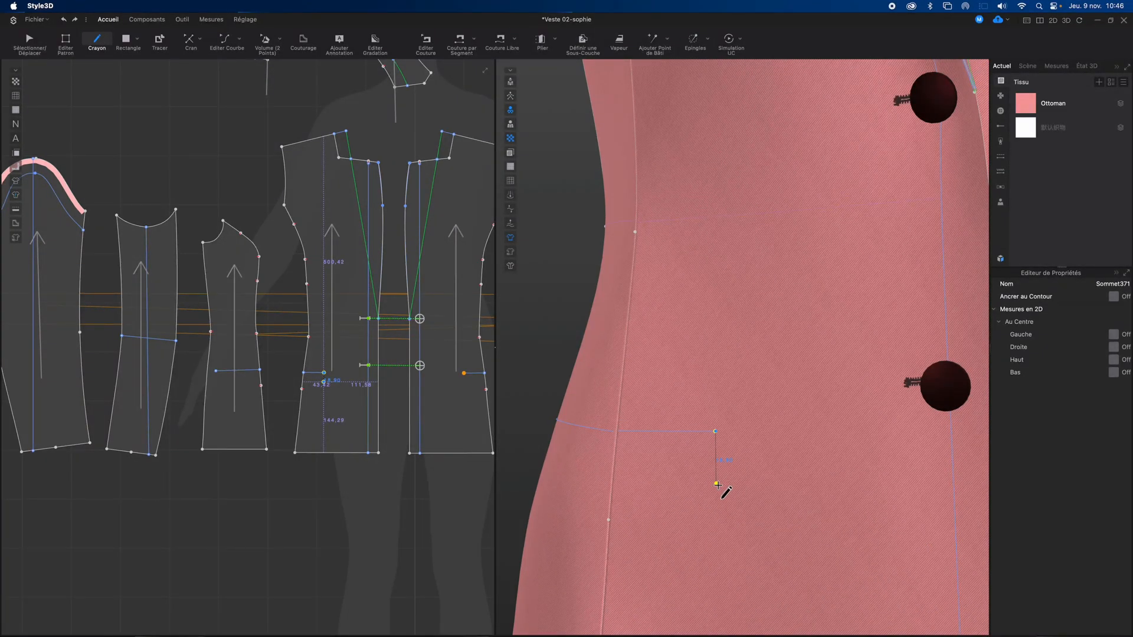
click(718, 485)
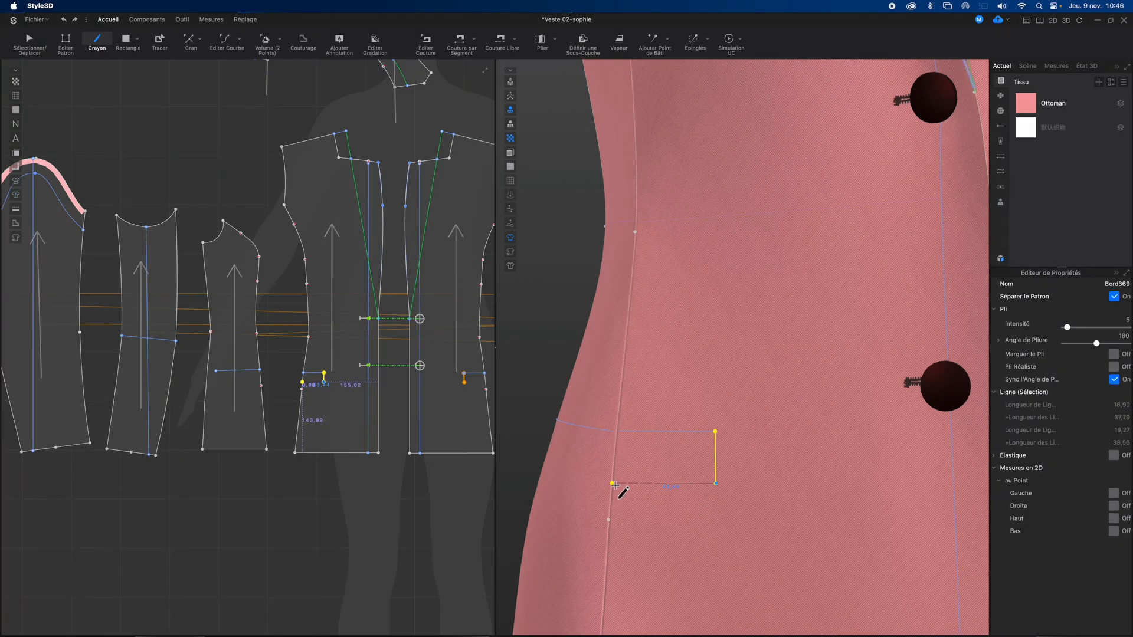
Continue the pocket outline across the seam along the side panel, then up to the pocket line's rear endpoint to close the shape
middle_drag(615, 485, 660, 482)
right_drag(660, 483, 709, 483)
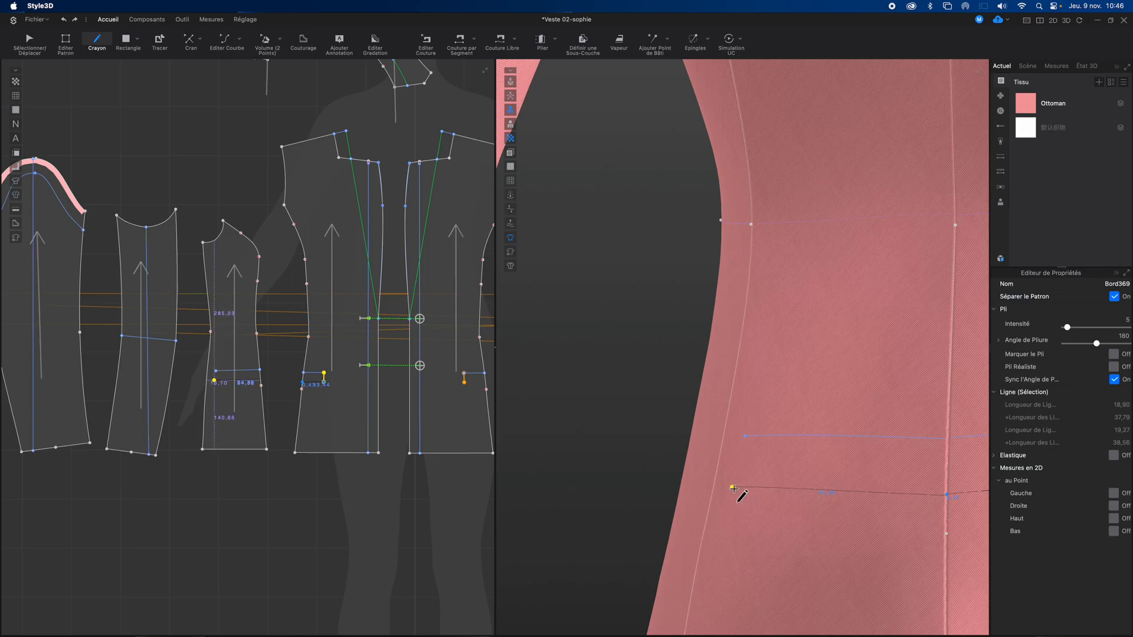
click(733, 487)
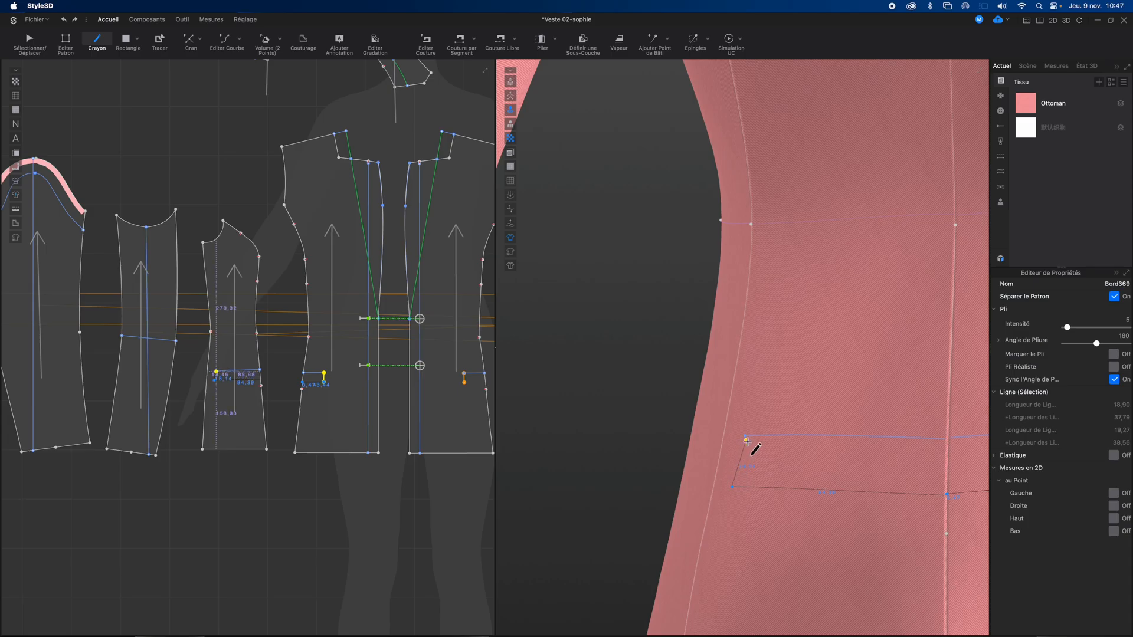
click(746, 438)
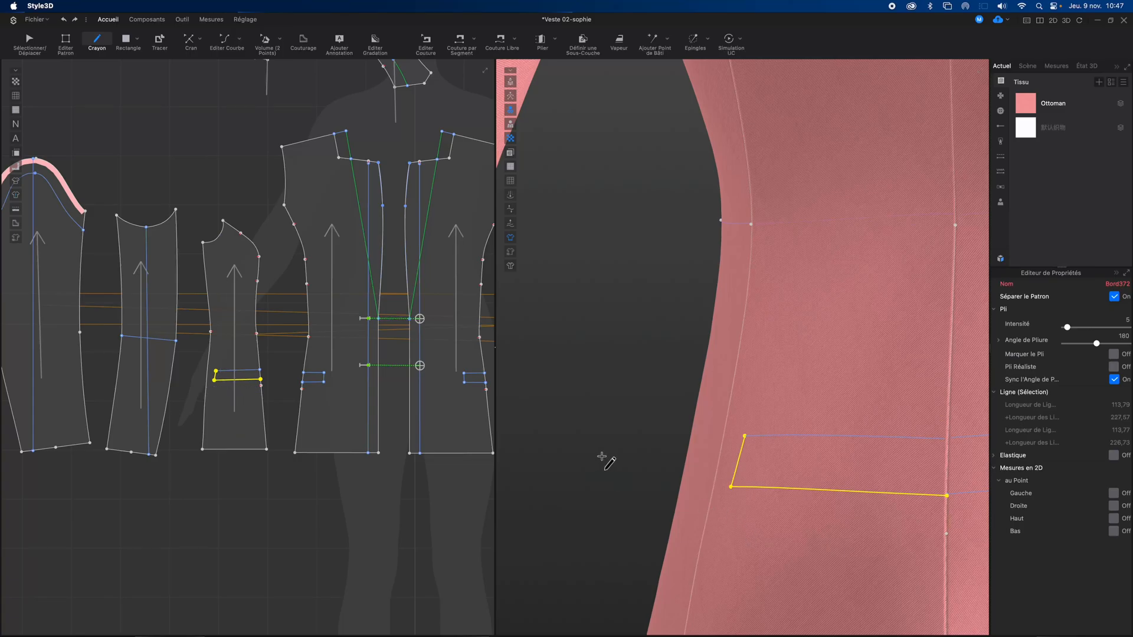
Activate the Trace tool and try to select the pocket outline on the 3D jacket
middle_drag(602, 458, 534, 352)
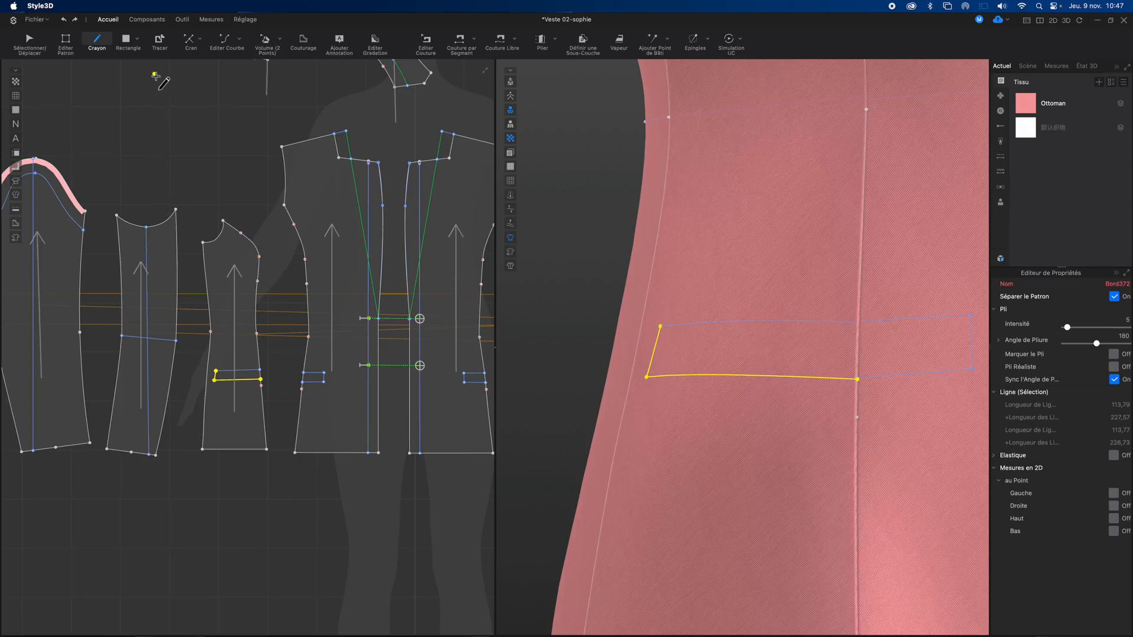
click(161, 51)
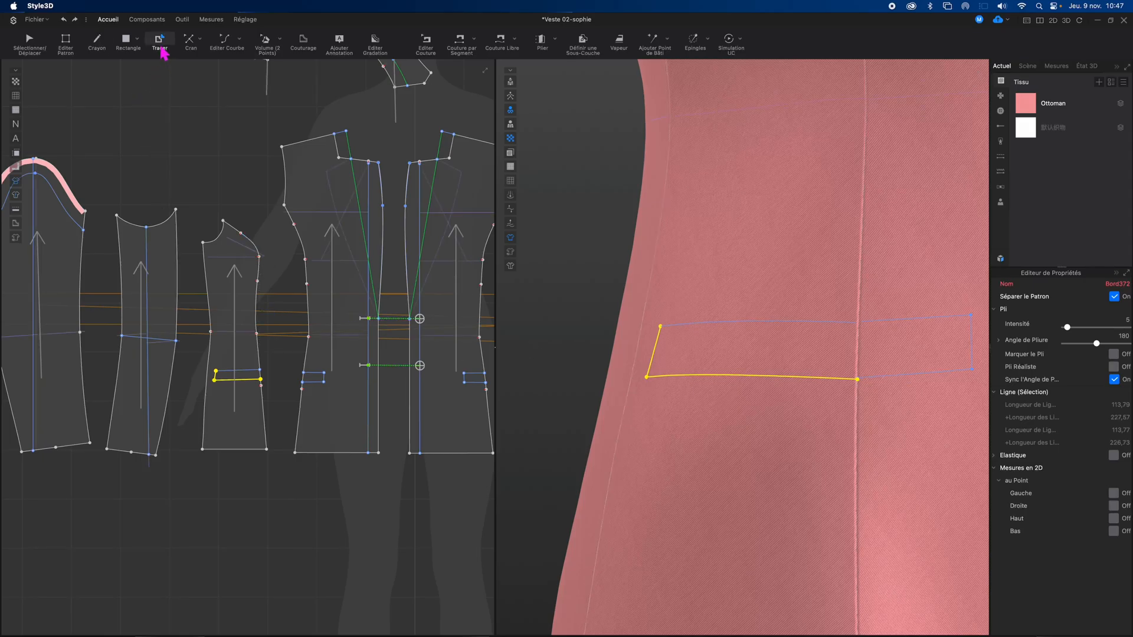
click(710, 328)
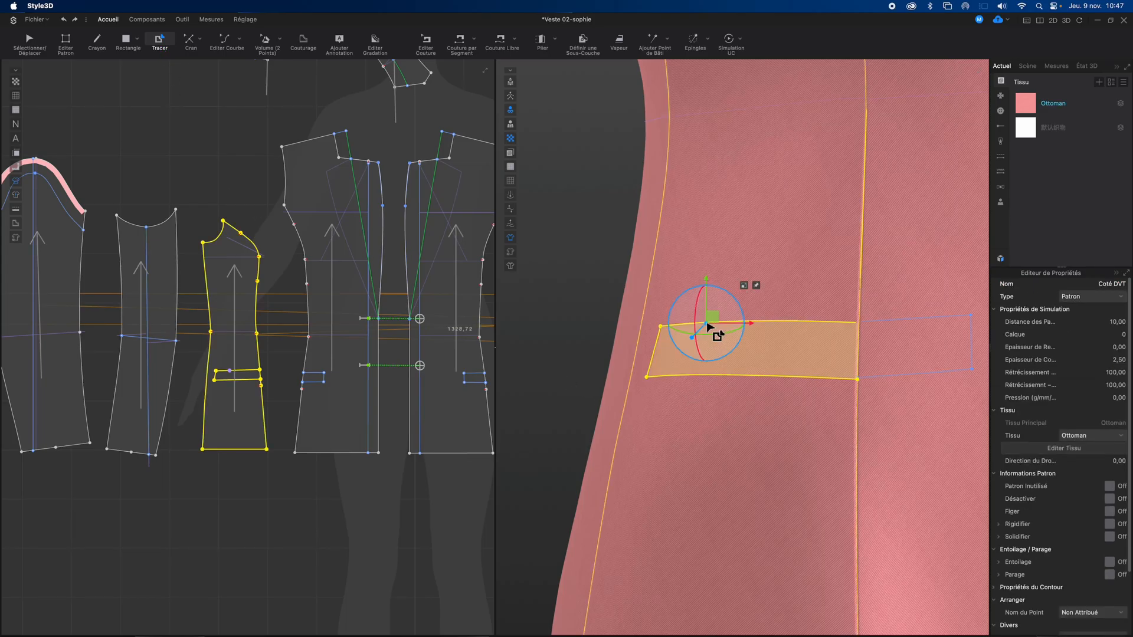
click(872, 326)
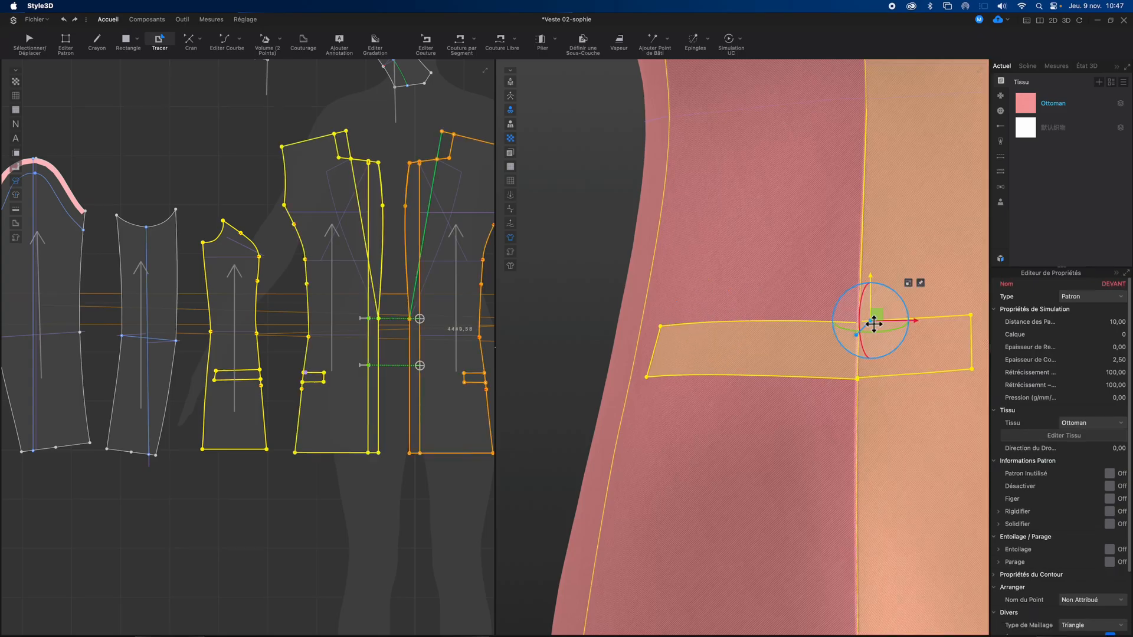
click(568, 380)
Trace the front panel's pocket lines and seam edge as a separate pattern and place it below the front panel
click(319, 383)
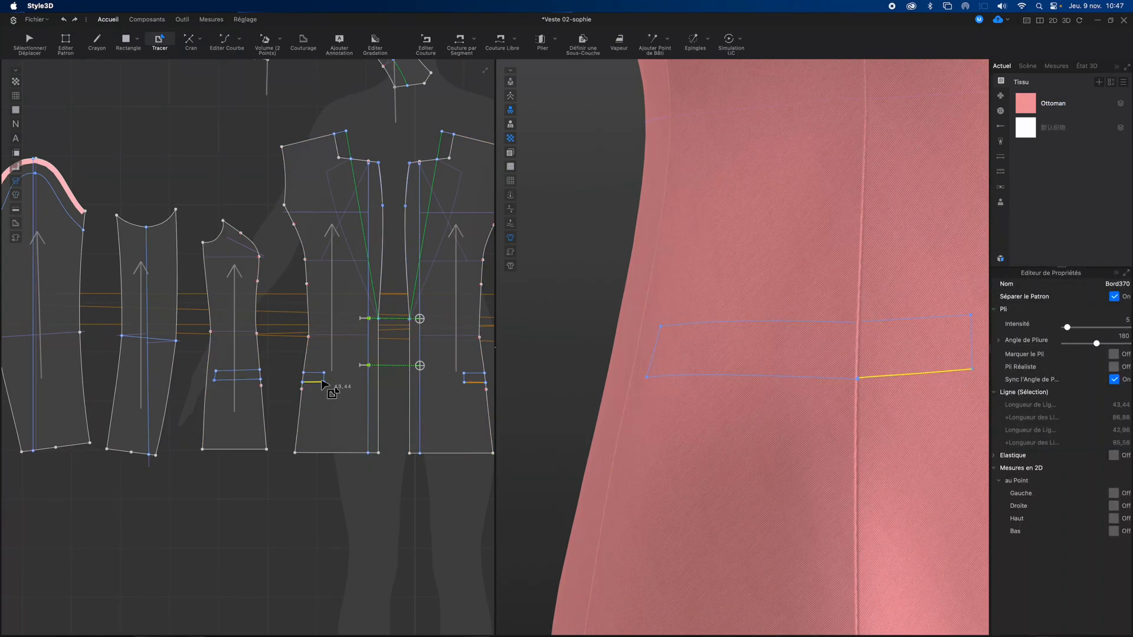
shift+click(324, 377)
shift+click(311, 373)
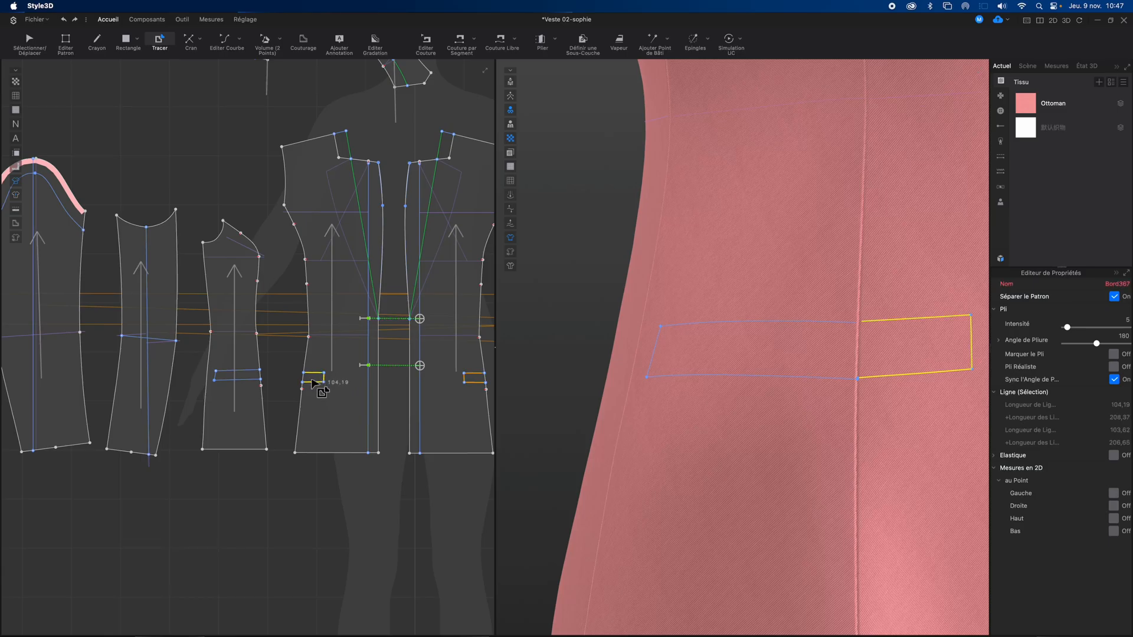
shift+click(305, 383)
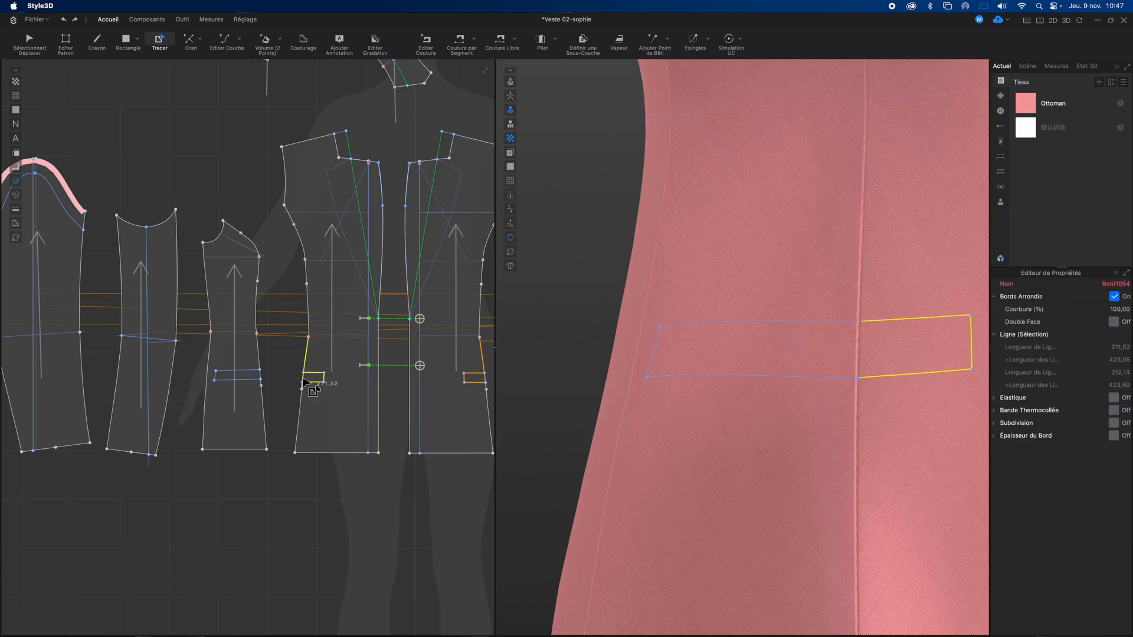
right_click(304, 384)
click(310, 385)
click(323, 502)
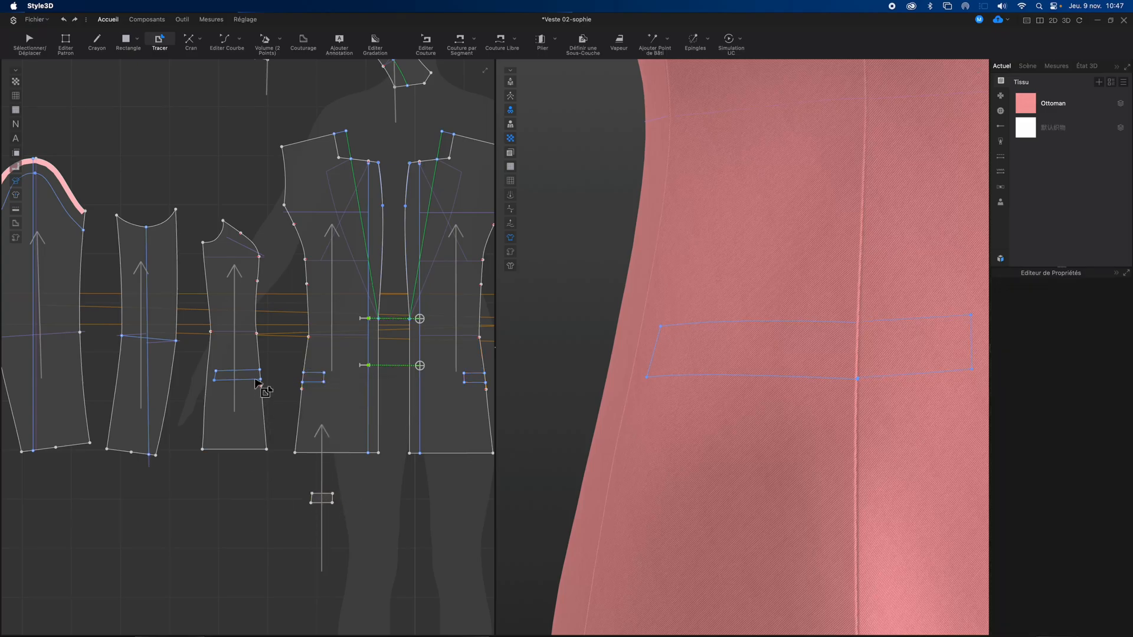
Trace the side panel's pocket lines and seam edge as a separate pattern and place it beside the front pocket piece
click(227, 380)
shift+click(215, 376)
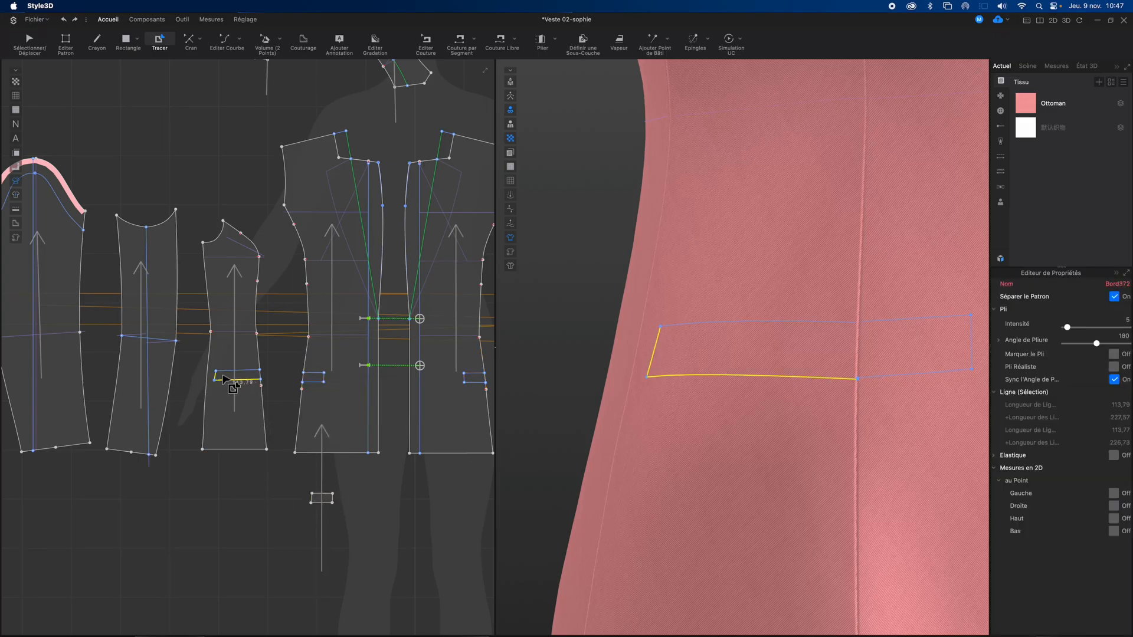
shift+click(228, 371)
right_click(228, 373)
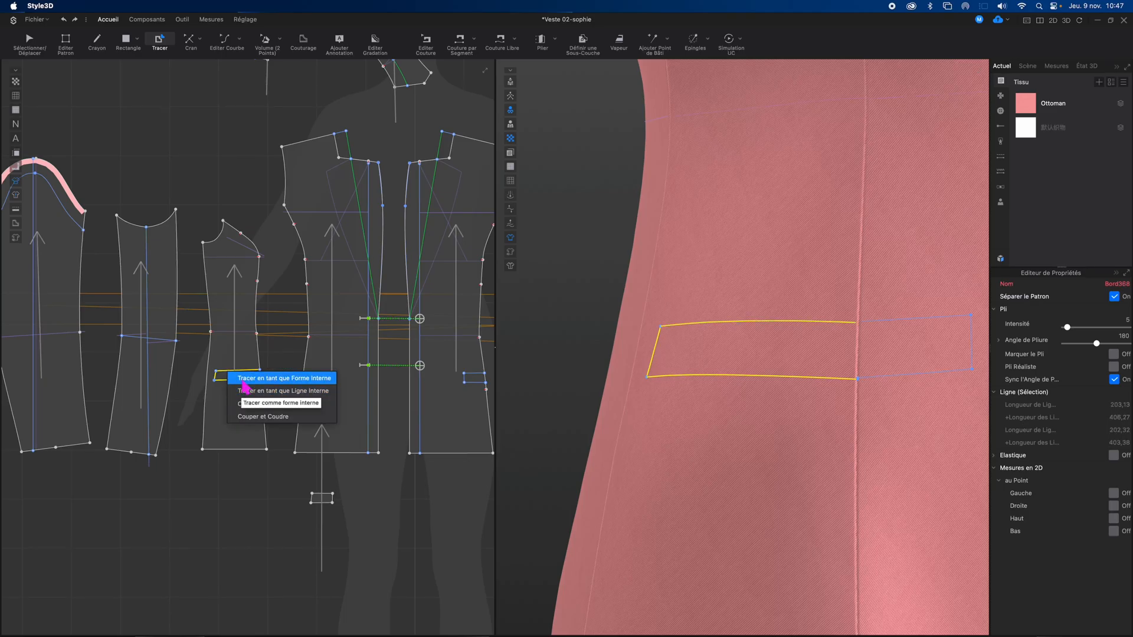
click(275, 359)
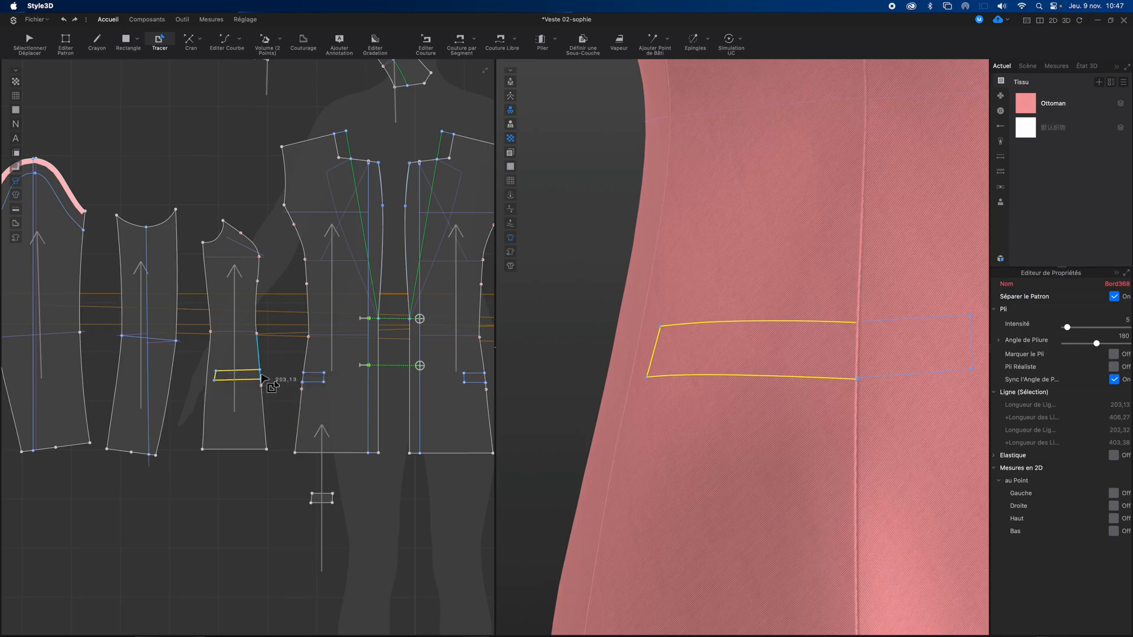
shift+click(260, 371)
right_click(260, 378)
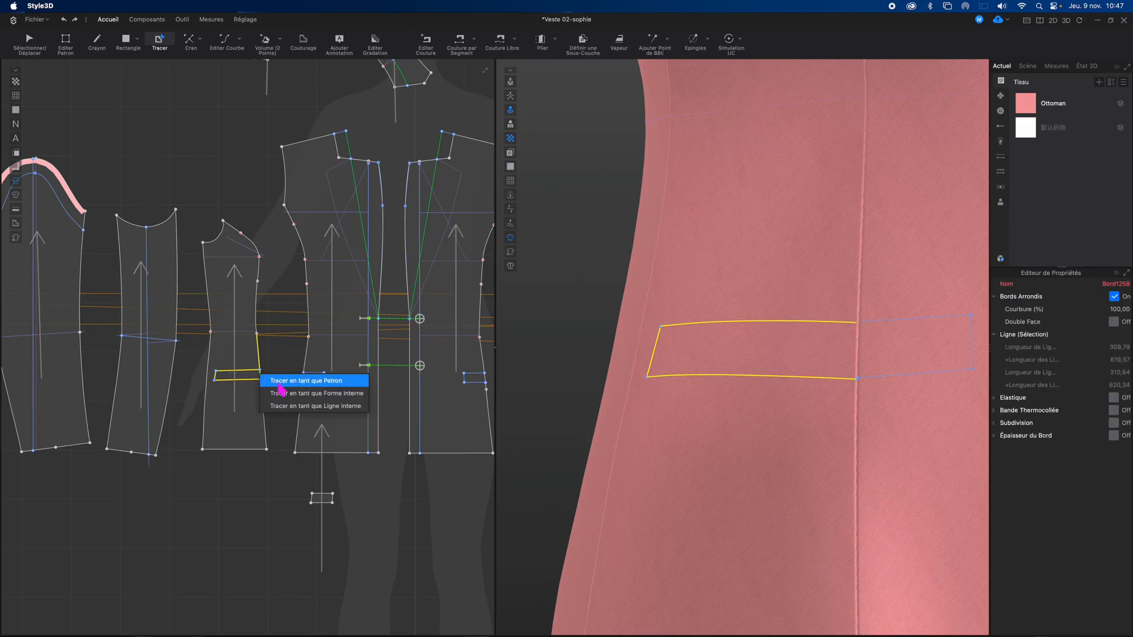
click(278, 384)
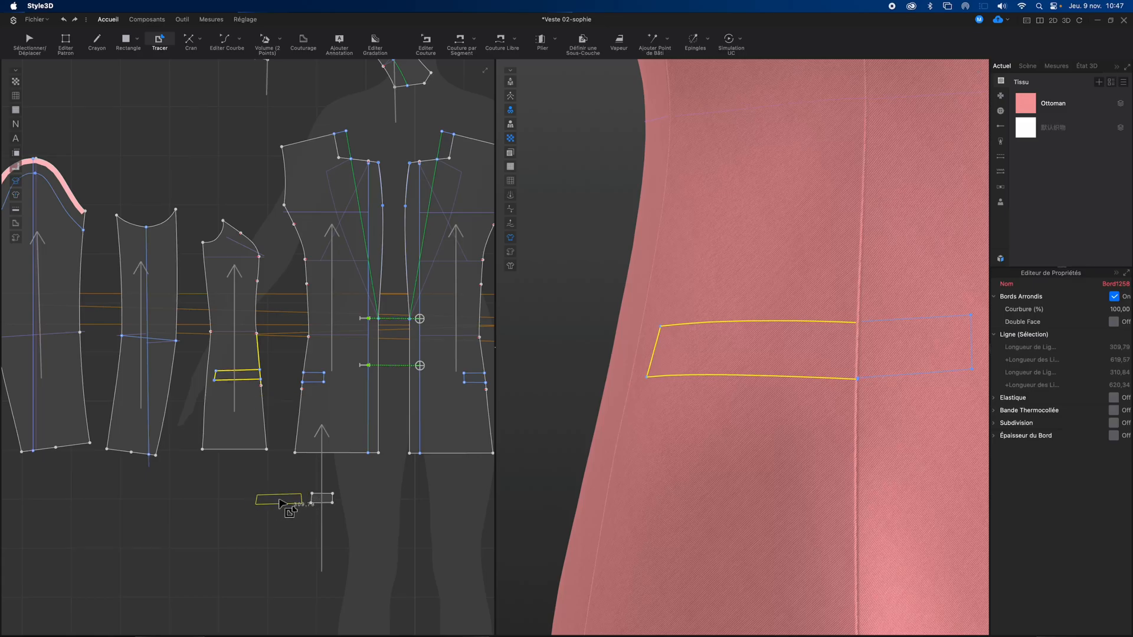
click(281, 502)
Merge the two traced pocket pieces along their facing seam edges with the Edit Pattern tool
scroll(290, 498, up, 6)
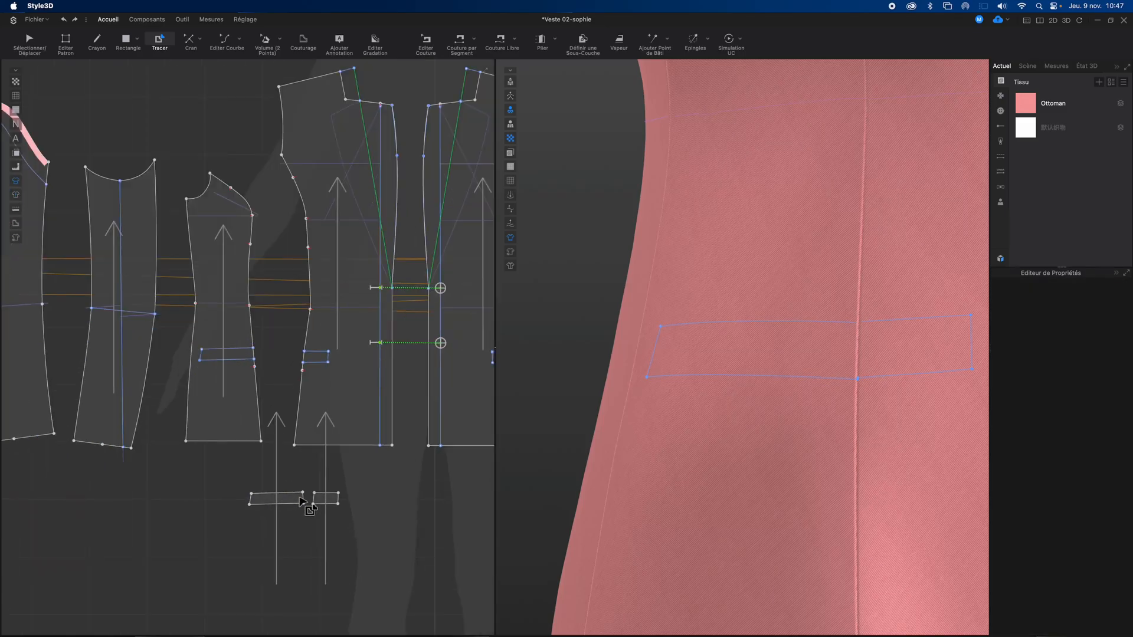
middle_drag(322, 455, 382, 456)
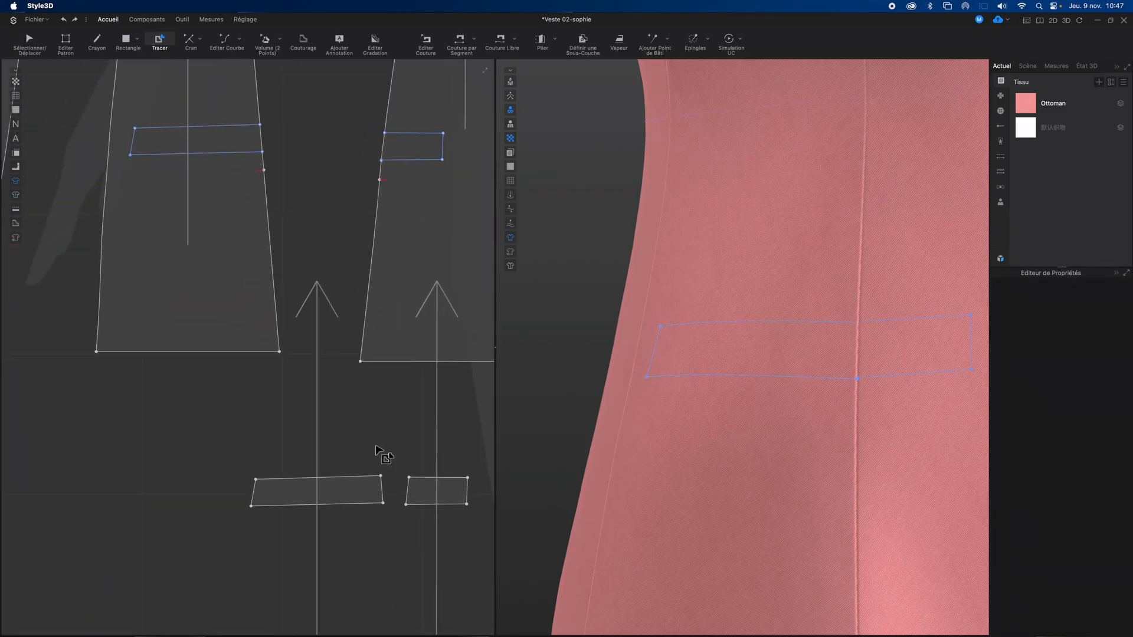
key(z)
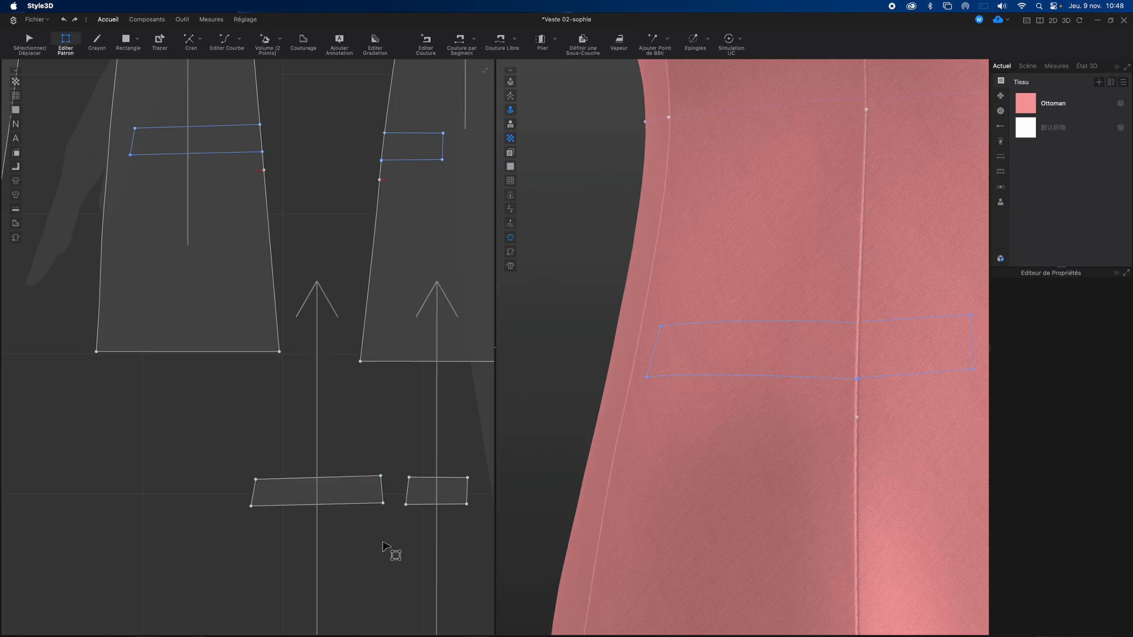
click(383, 491)
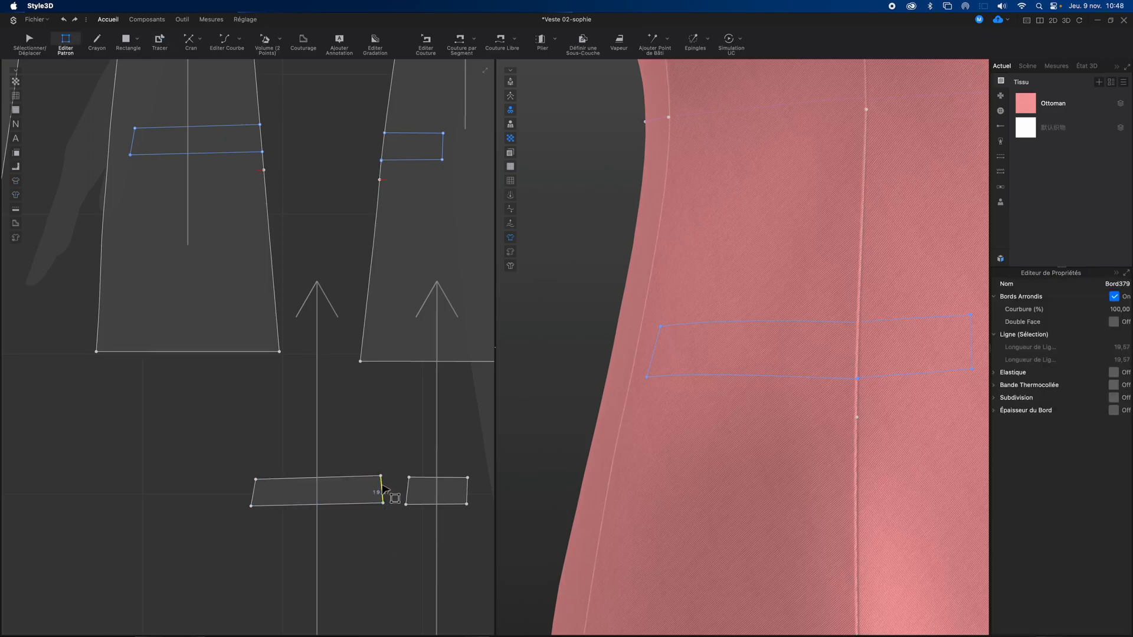
shift+click(407, 493)
right_click(408, 492)
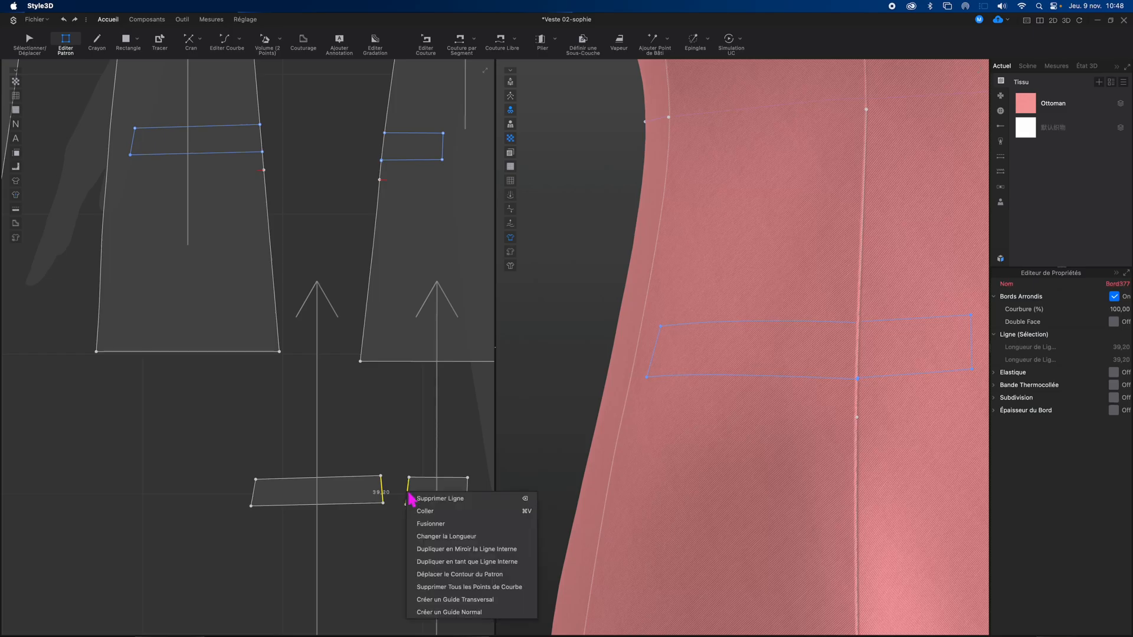
click(414, 522)
middle_drag(413, 520, 403, 530)
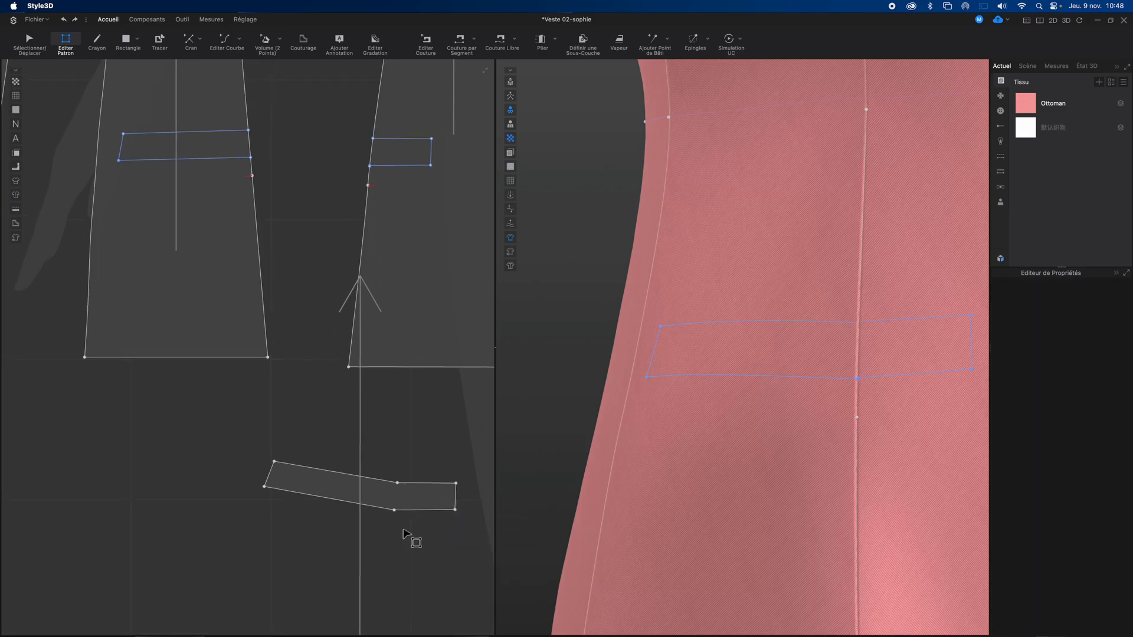
click(274, 475)
shift+click(296, 493)
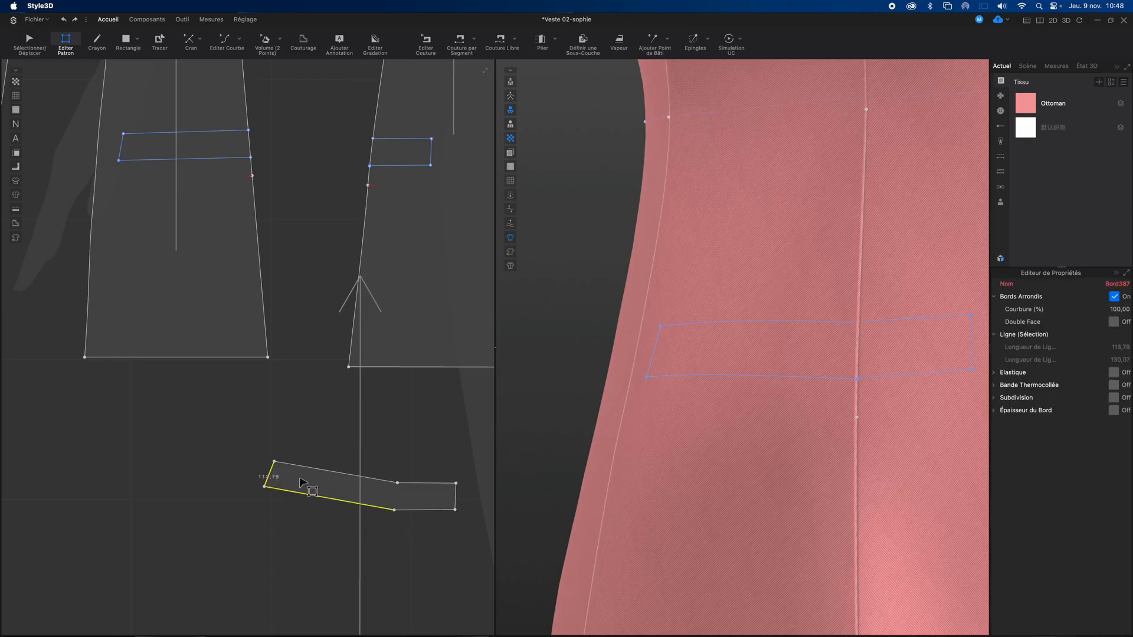
shift+click(307, 468)
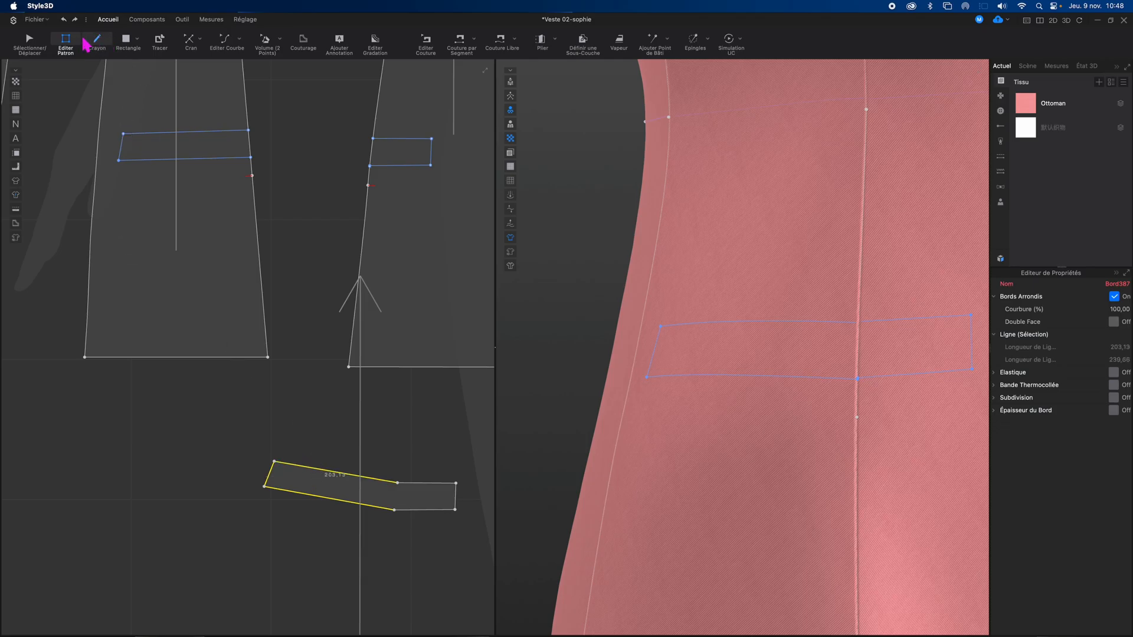
click(18, 49)
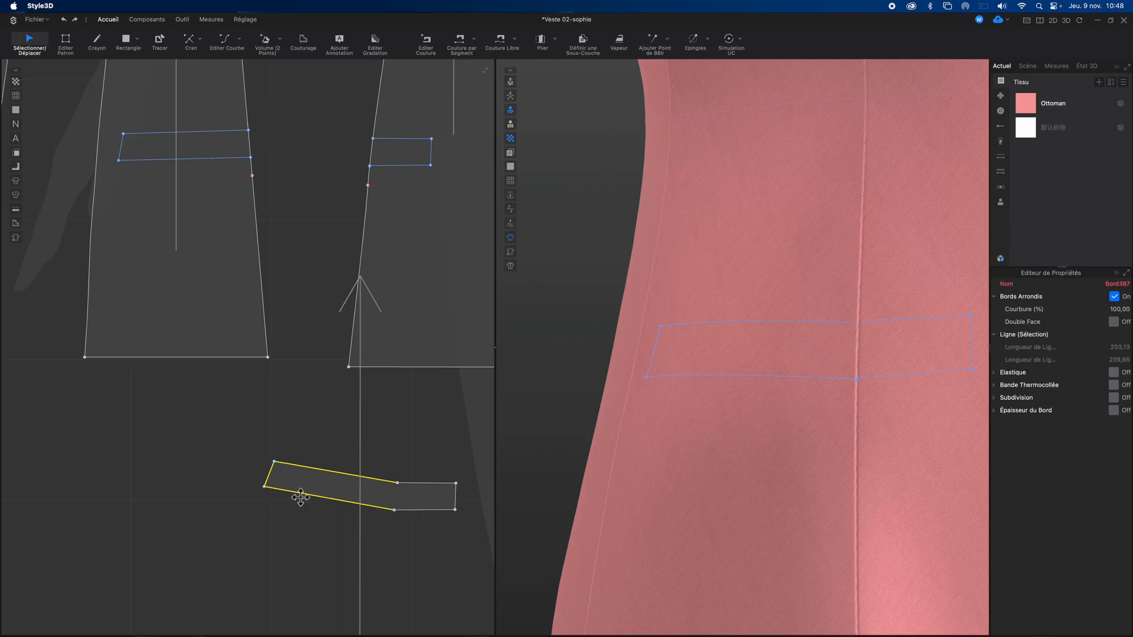
key(z)
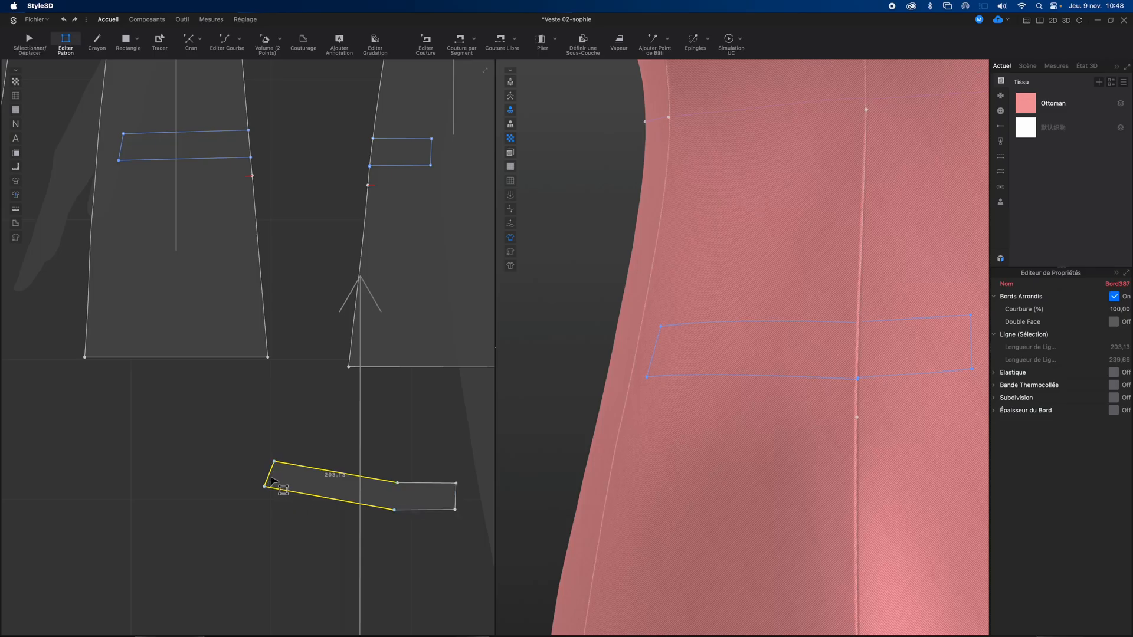
drag(270, 477, 270, 478)
click(270, 480)
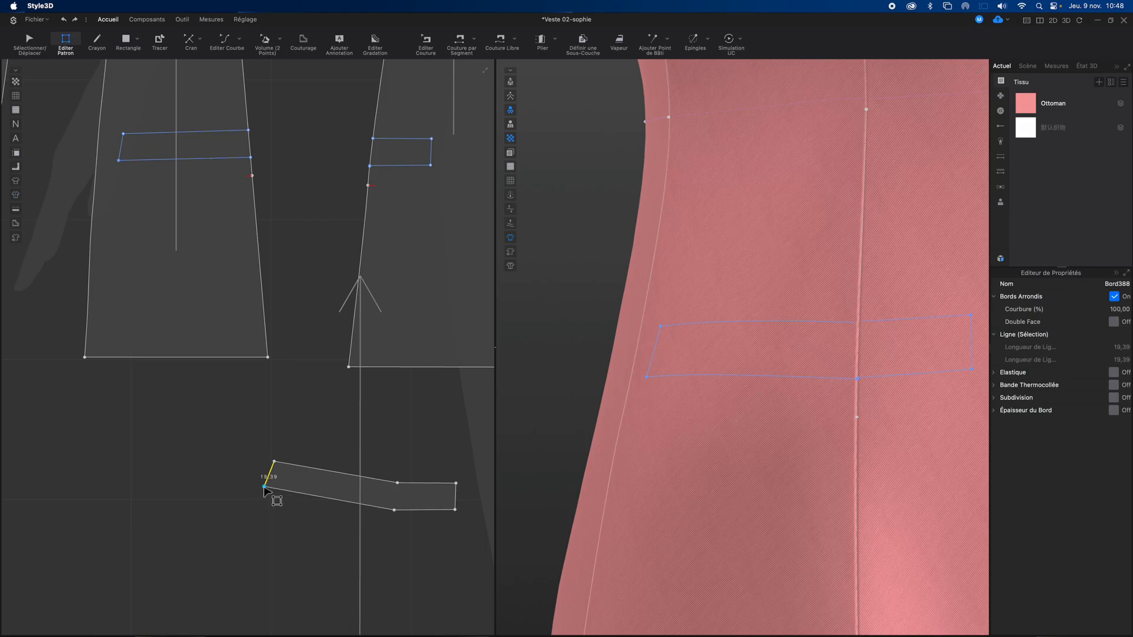
click(264, 487)
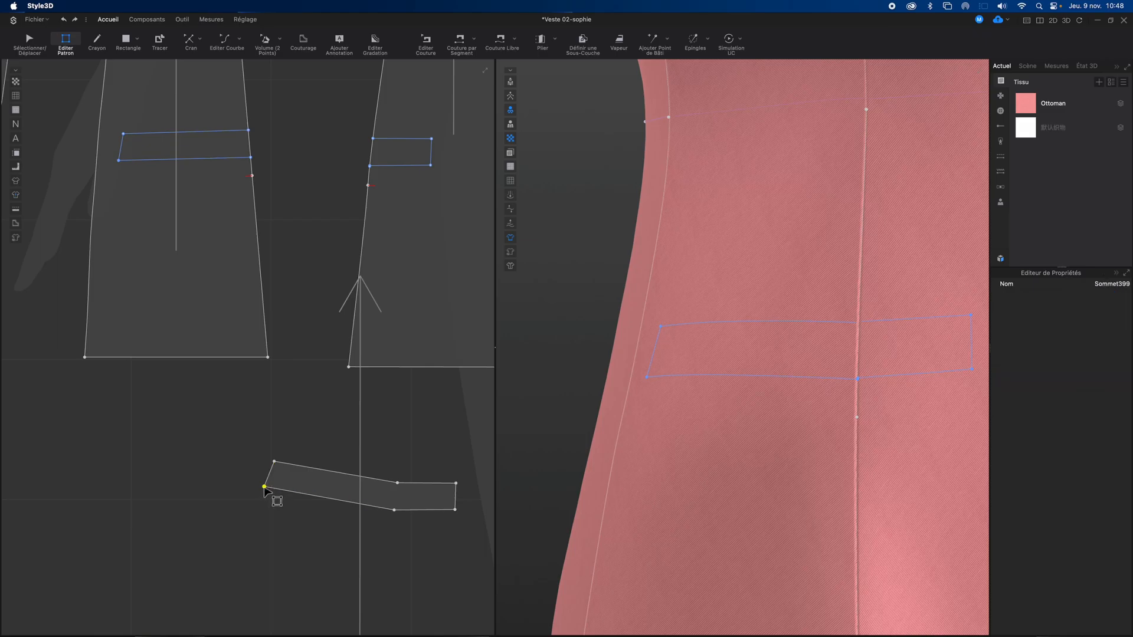
shift+click(395, 510)
mouse_move(457, 516)
right_click(456, 511)
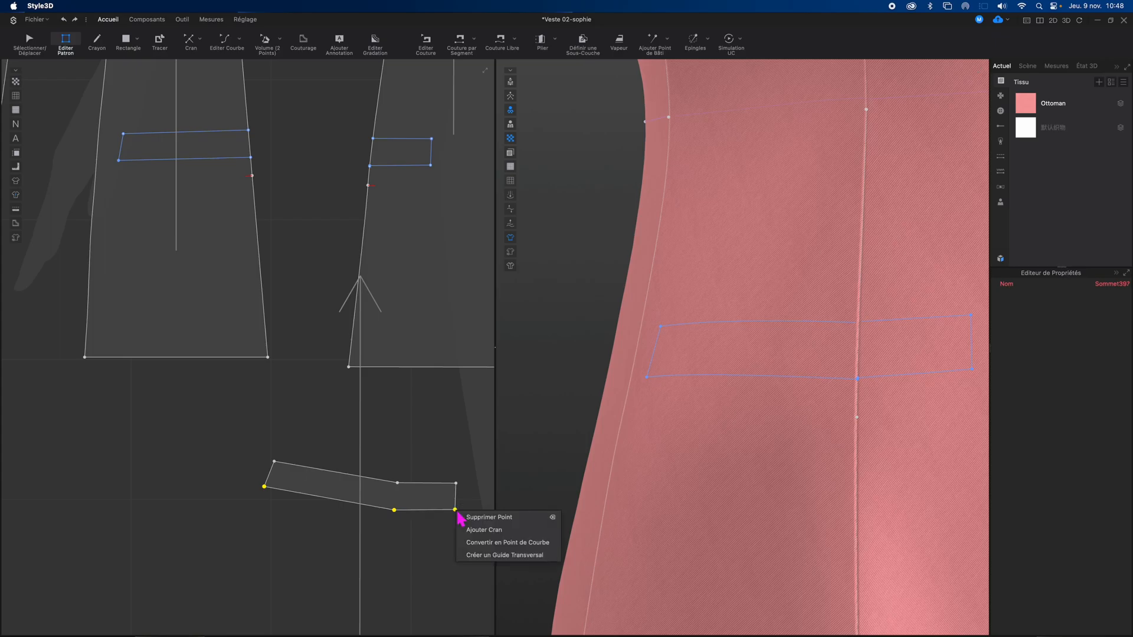
click(453, 545)
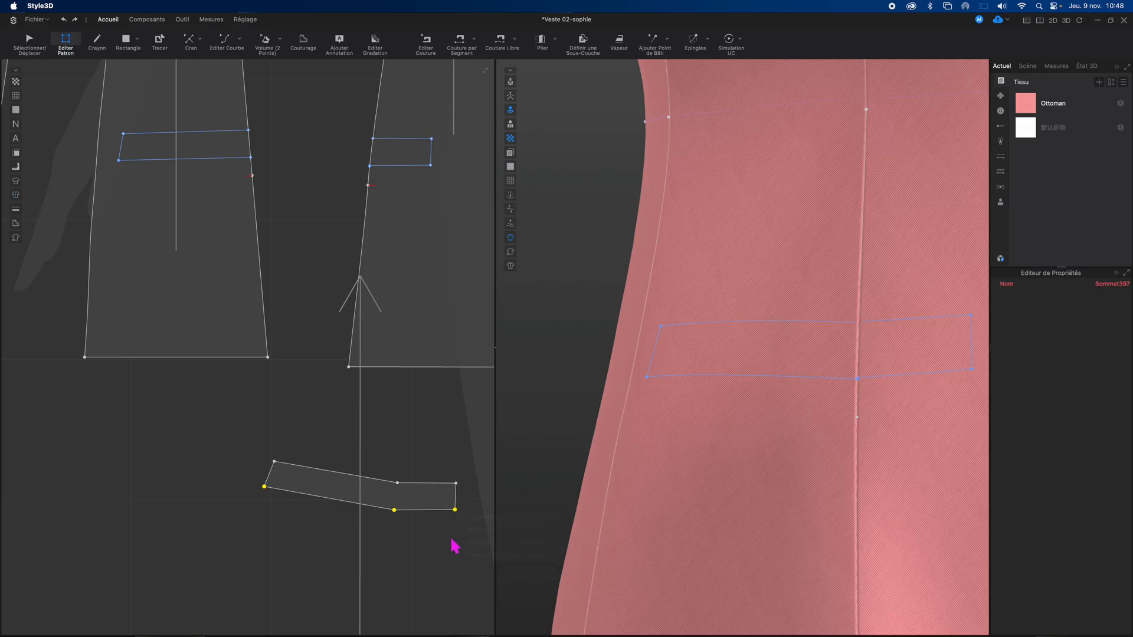
click(264, 527)
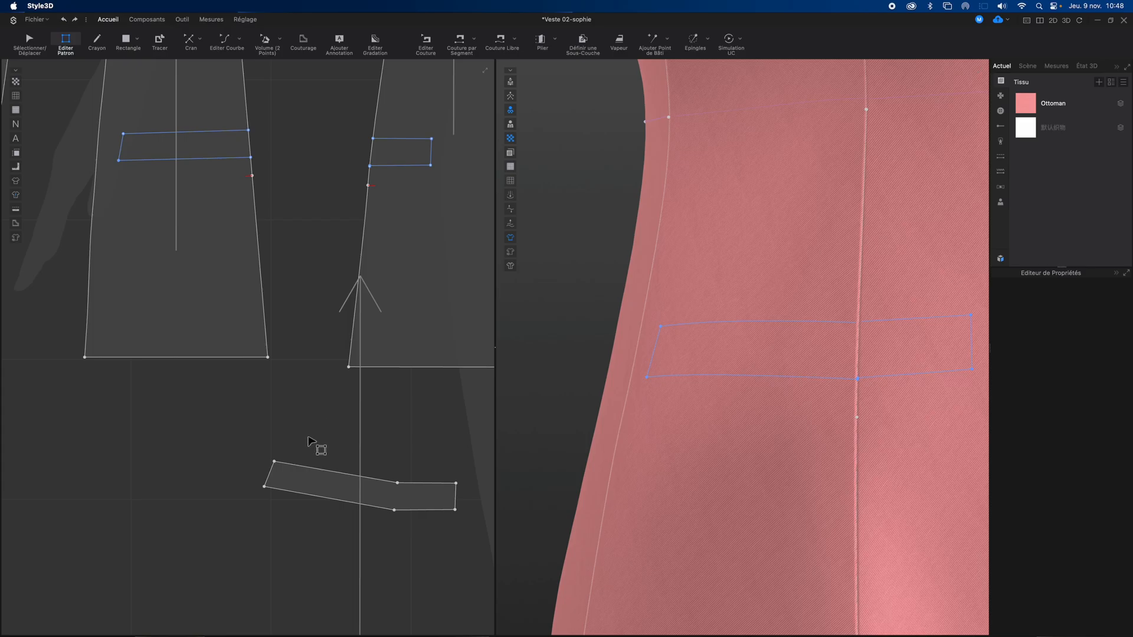
Move the lower corner point of the merged pocket piece's slanted rear edge slightly outward to lengthen that edge
click(311, 501)
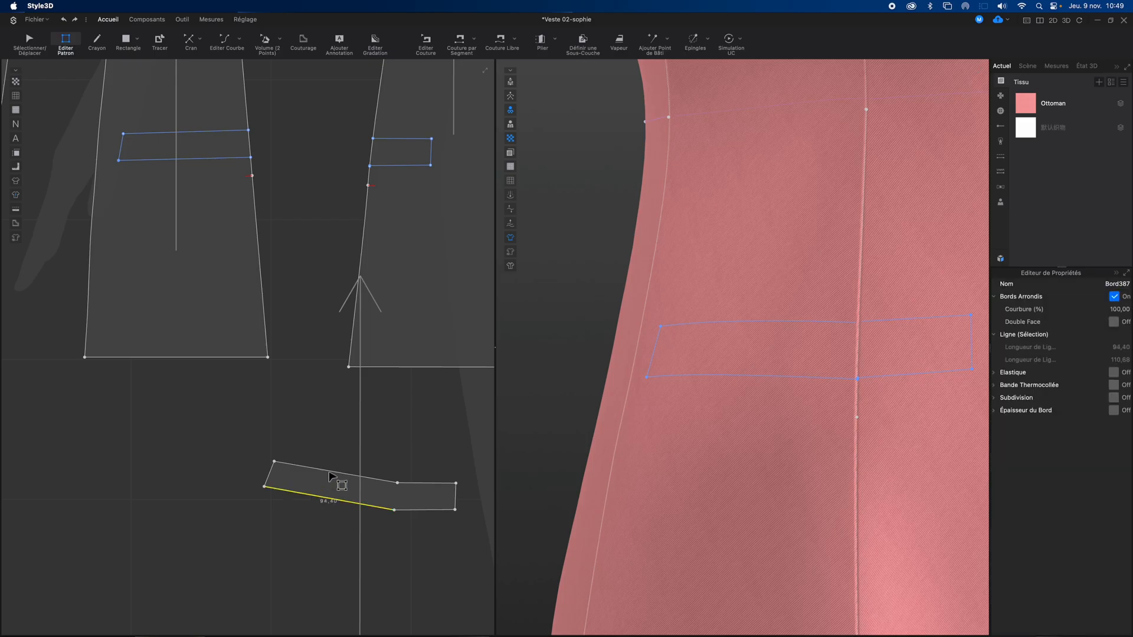
click(298, 457)
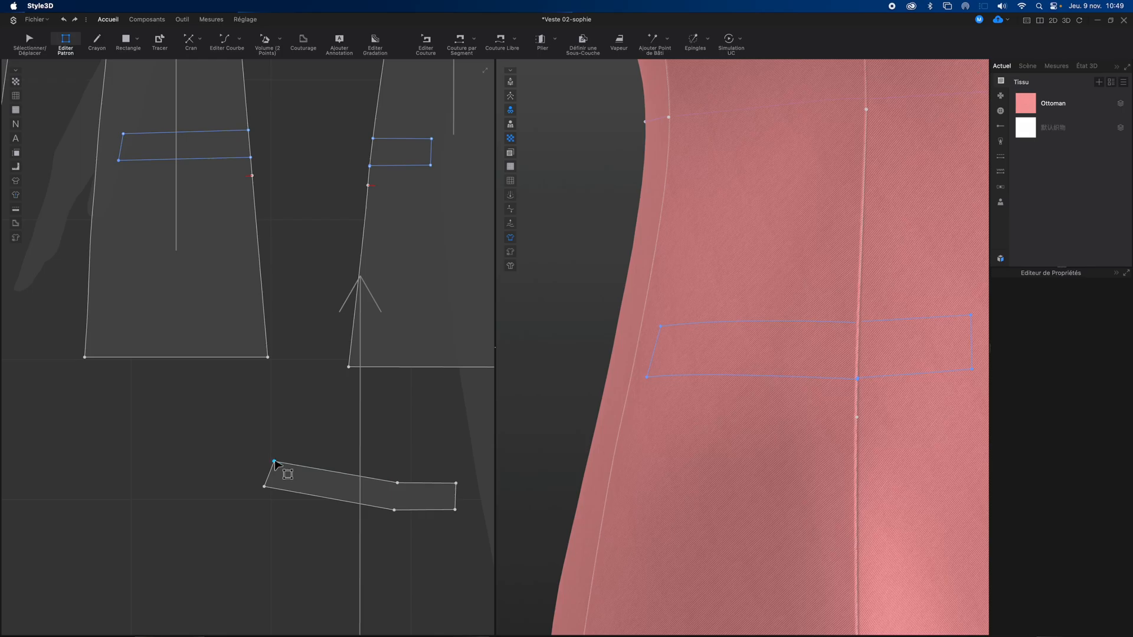
click(264, 488)
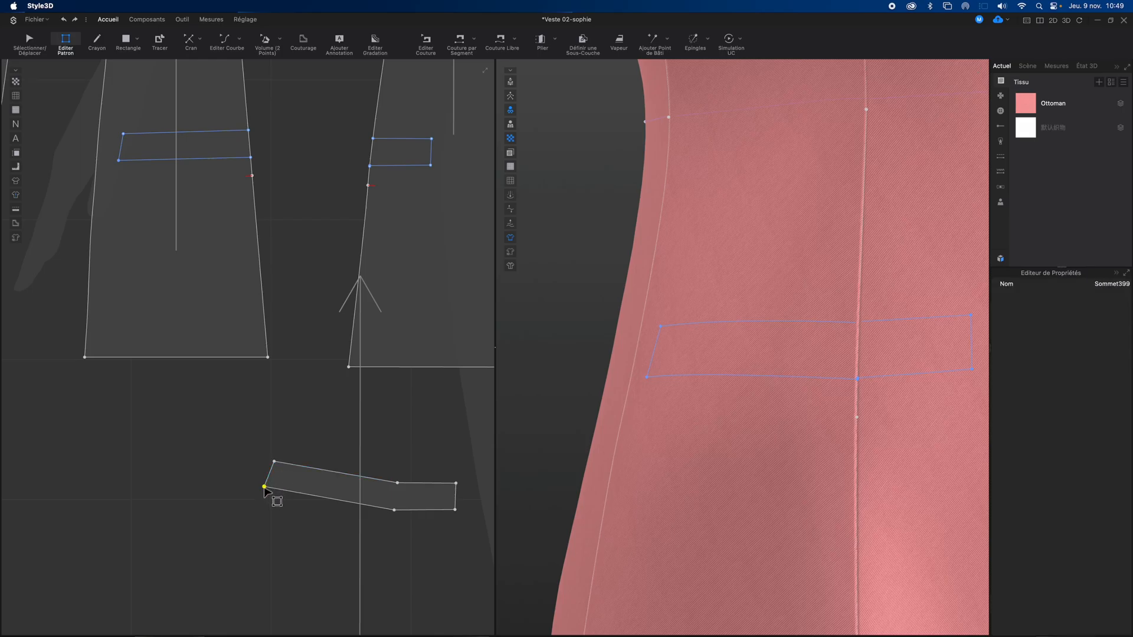
click(295, 447)
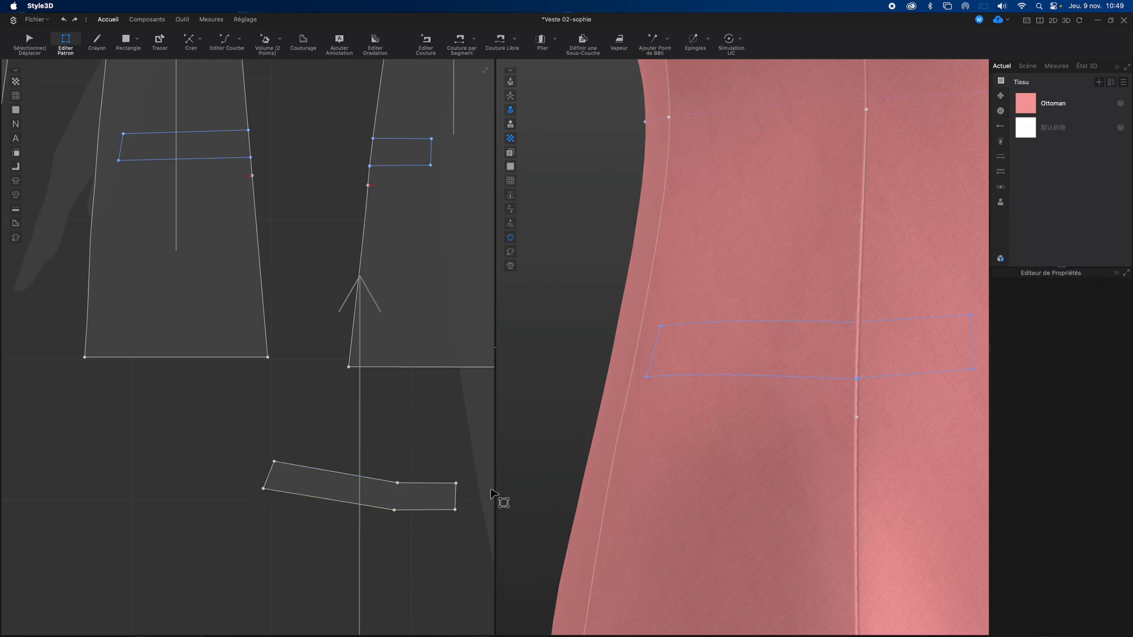
Set the length of the merged pocket piece's short straight end edge to 20 mm, adjusting from the Début end
click(455, 499)
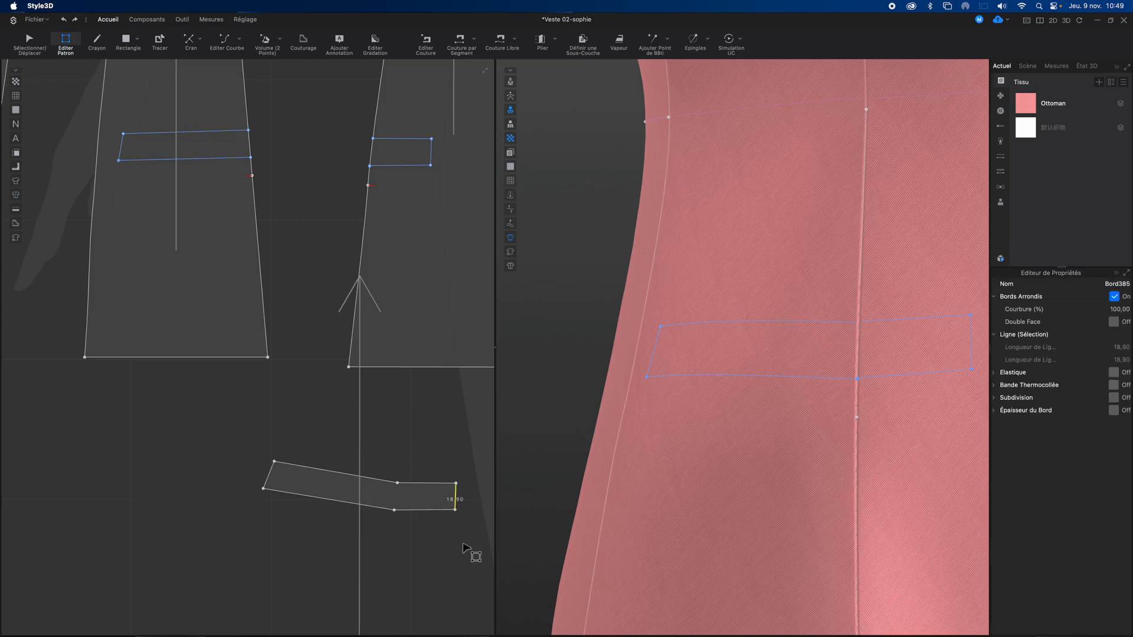
scroll(467, 522, down, 2)
scroll(469, 524, up, 3)
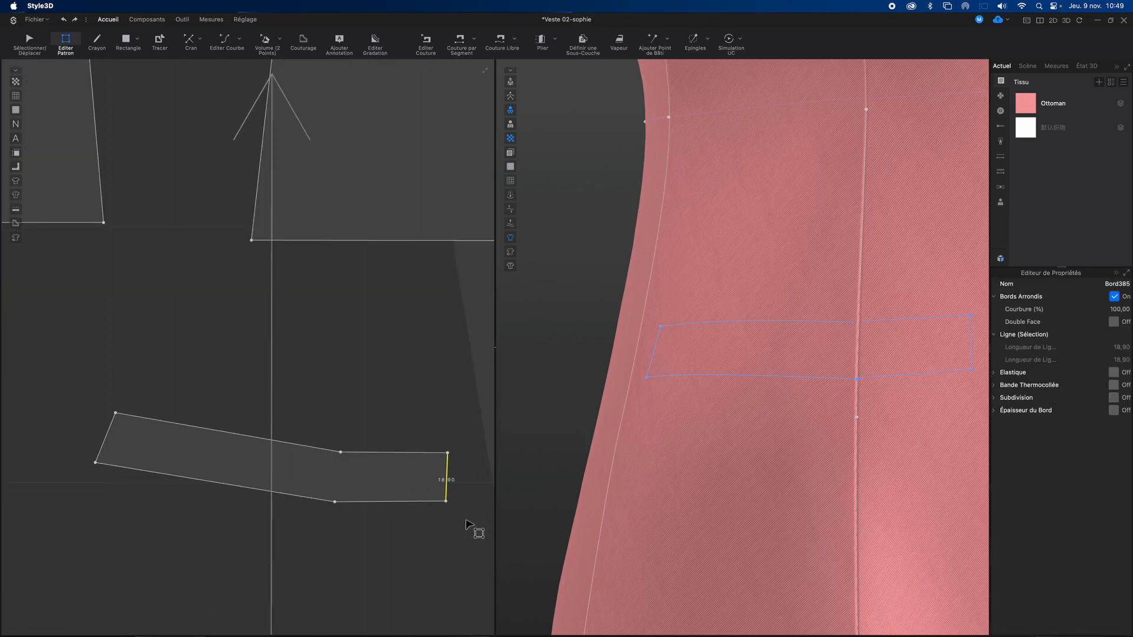
right_click(443, 473)
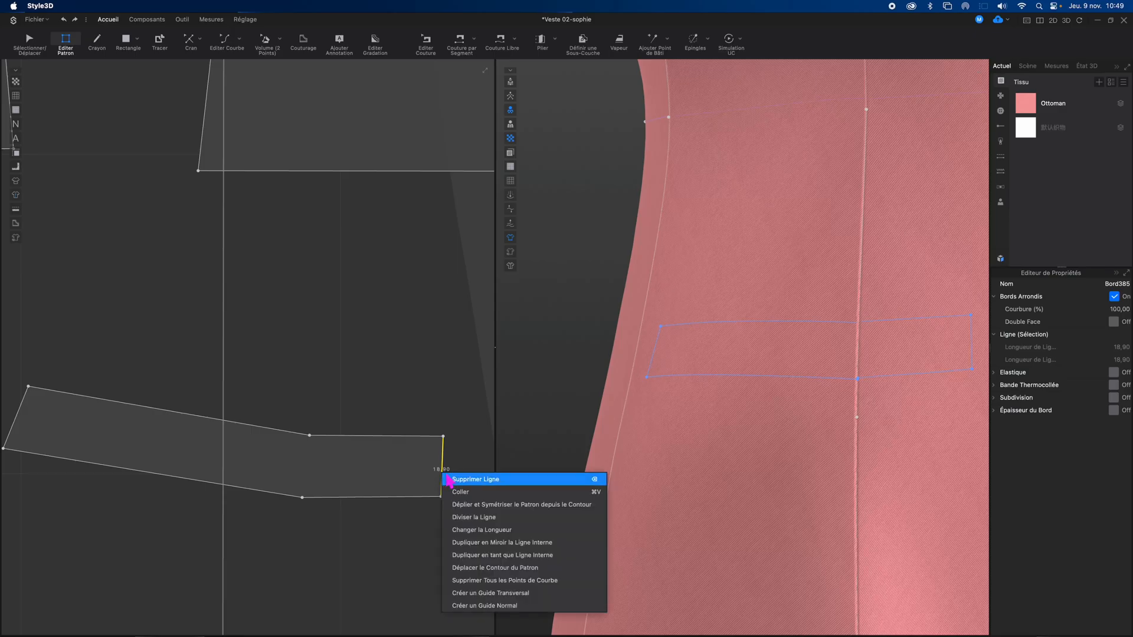
click(471, 530)
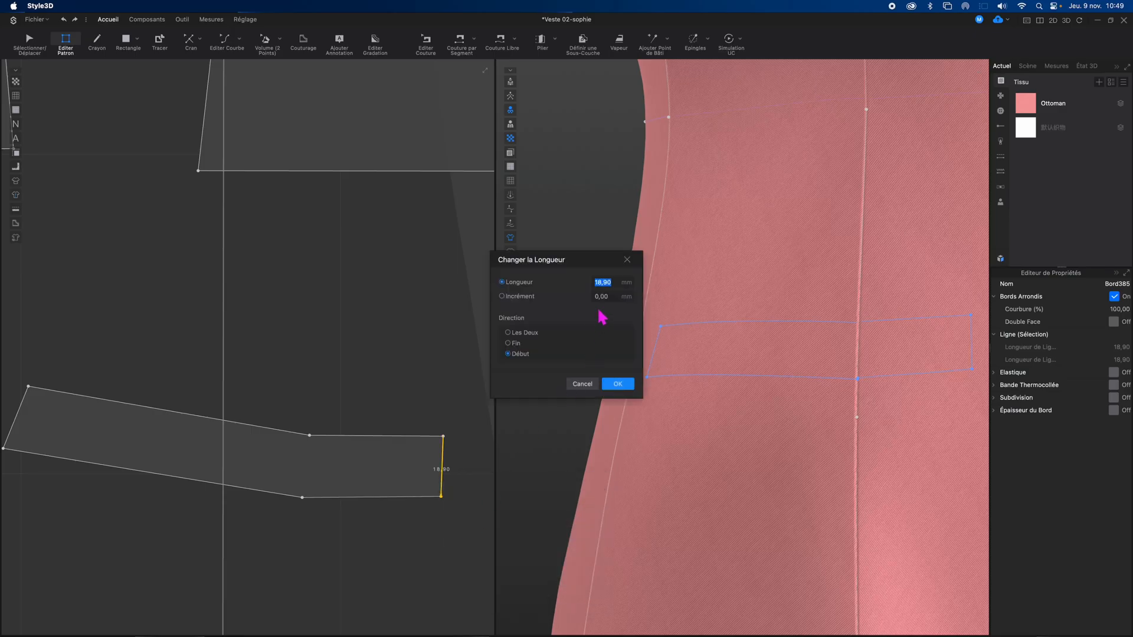
text(20)
click(623, 385)
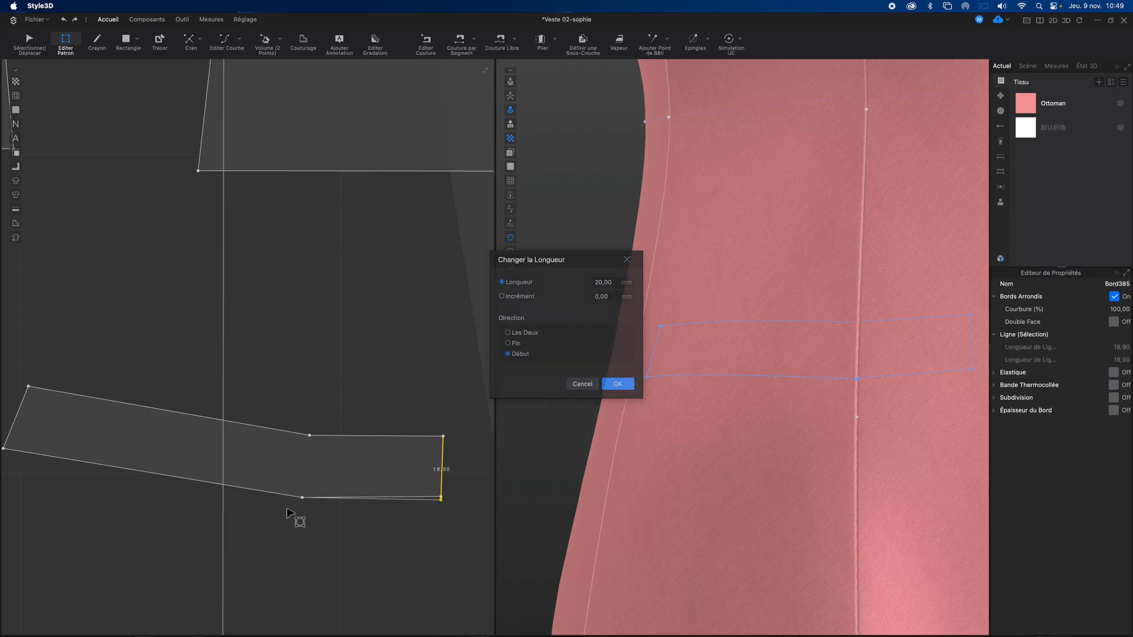
Set the length of the pocket piece's slanted end edge to 20 mm, adjusting from the Début end
middle_drag(216, 372, 305, 380)
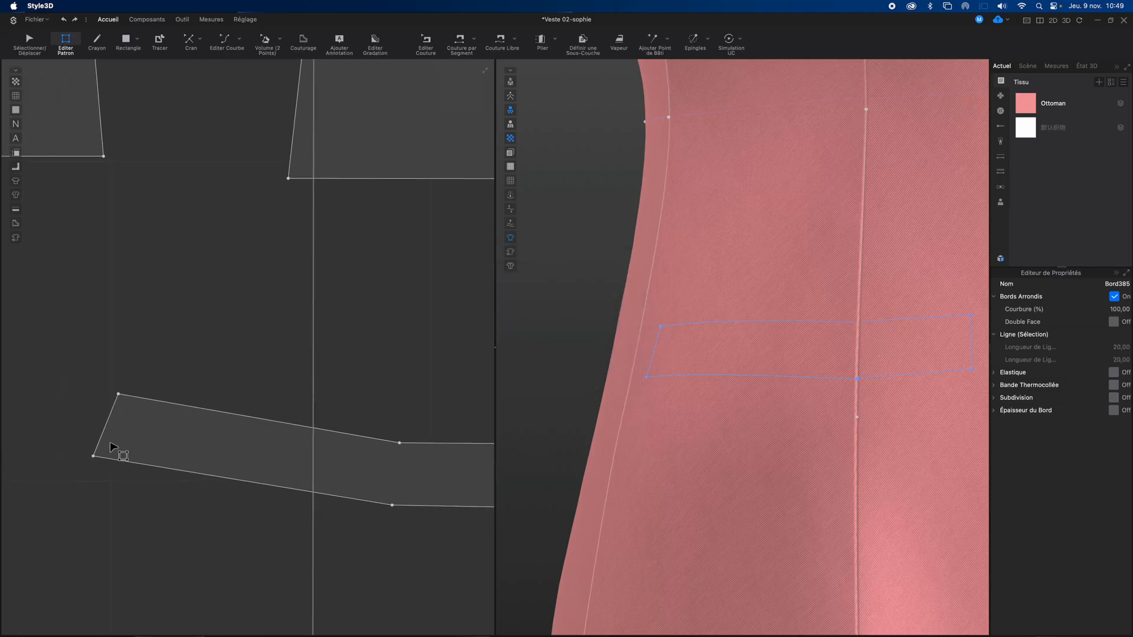
right_click(107, 438)
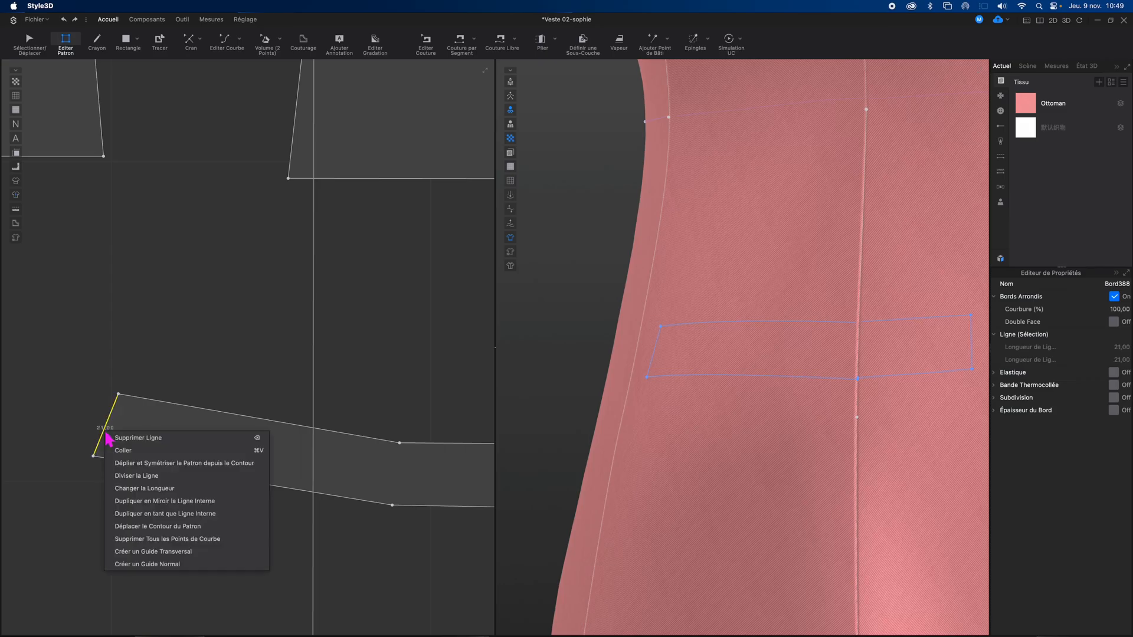
click(140, 488)
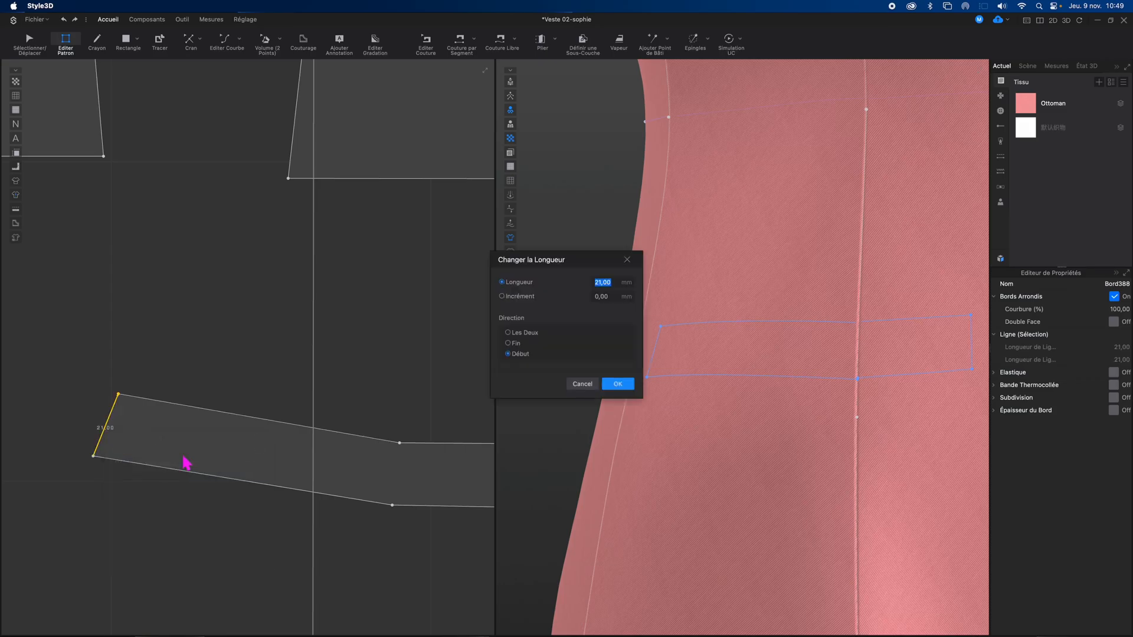
text(2)
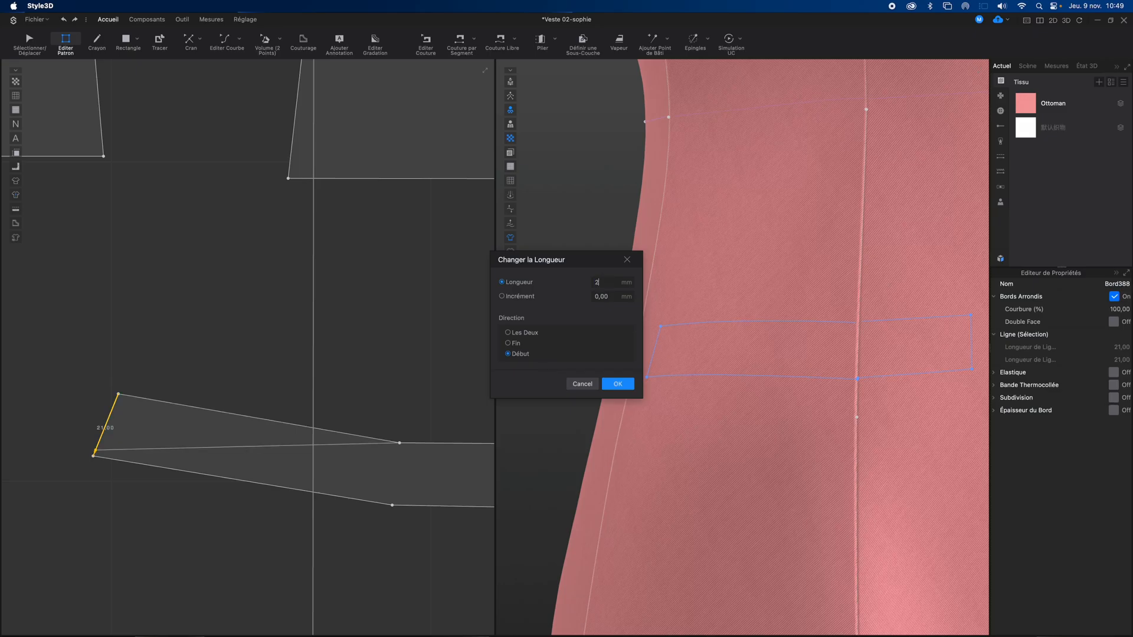
text(0)
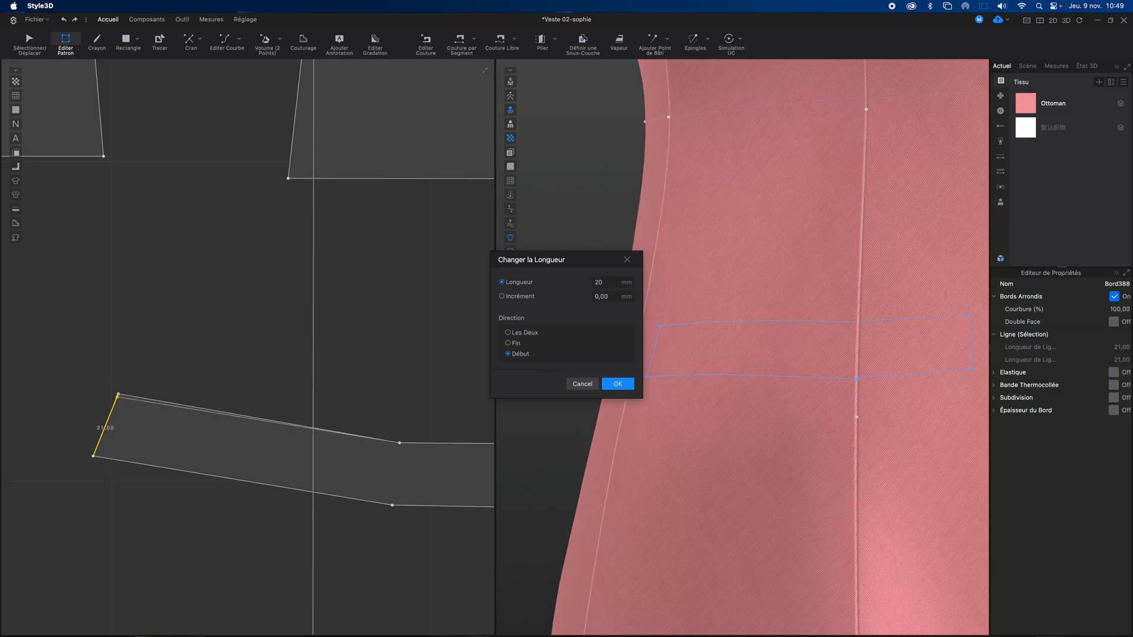
click(619, 385)
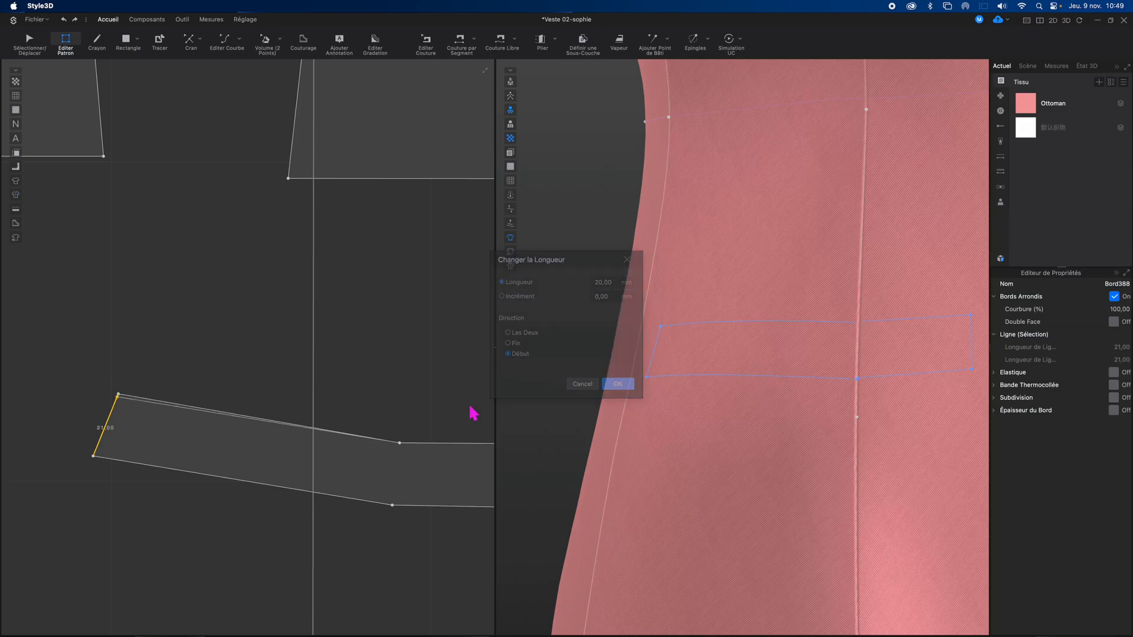
click(224, 349)
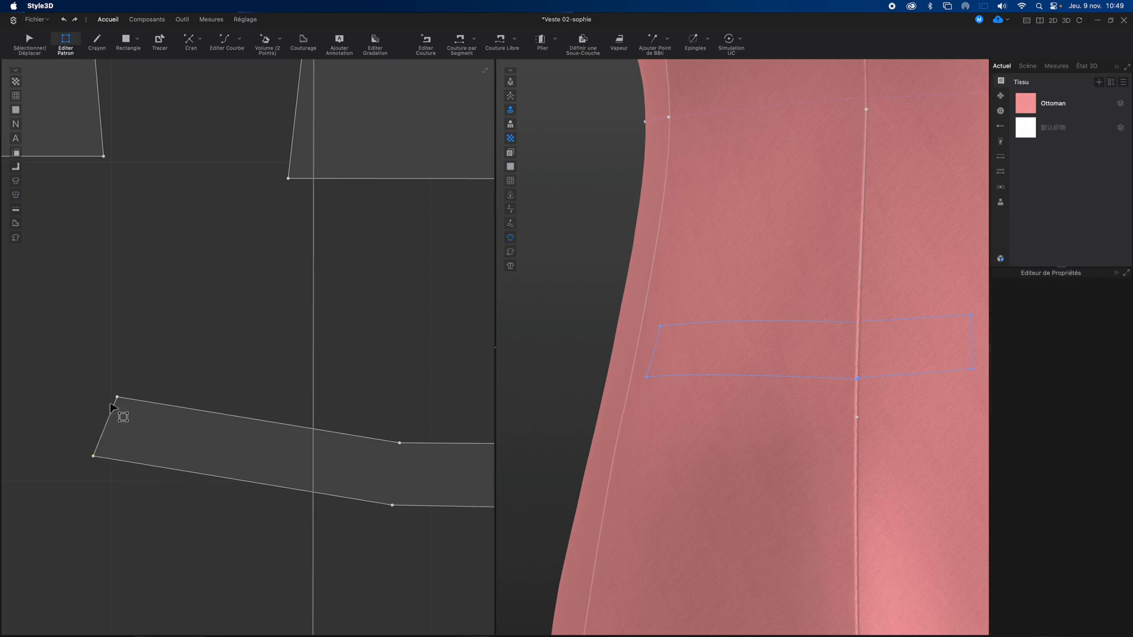
Lower the pocket piece's slanted end edge in small moves until both long edges run nearly straight through their middle points
drag(114, 412, 112, 449)
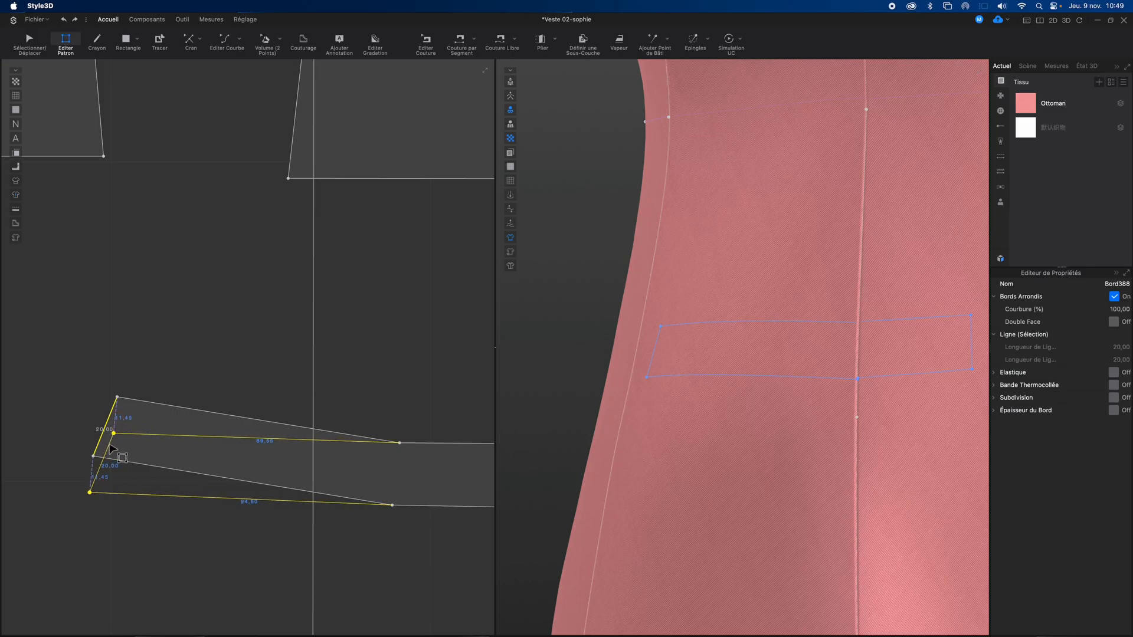
drag(112, 451, 109, 445)
click(142, 379)
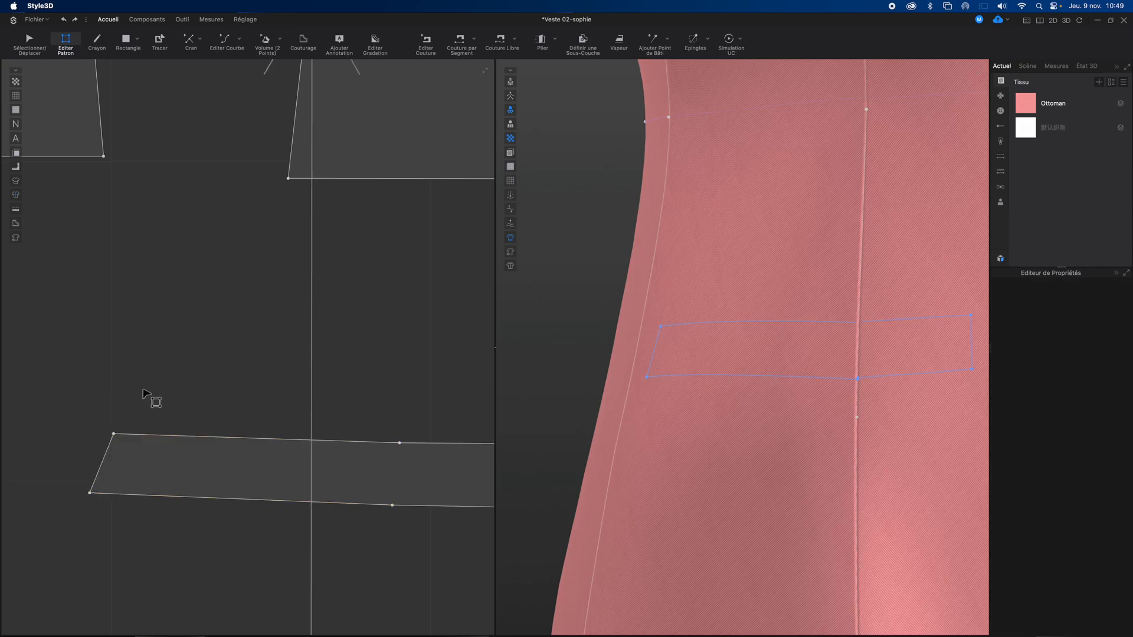
middle_drag(144, 388, 122, 321)
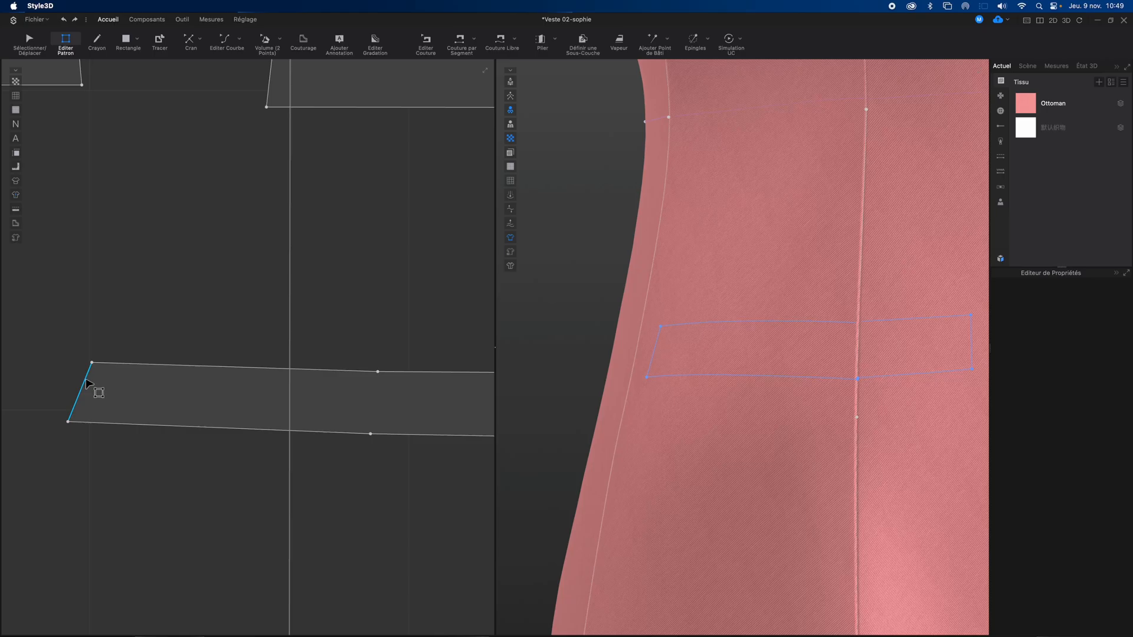
drag(86, 385, 86, 387)
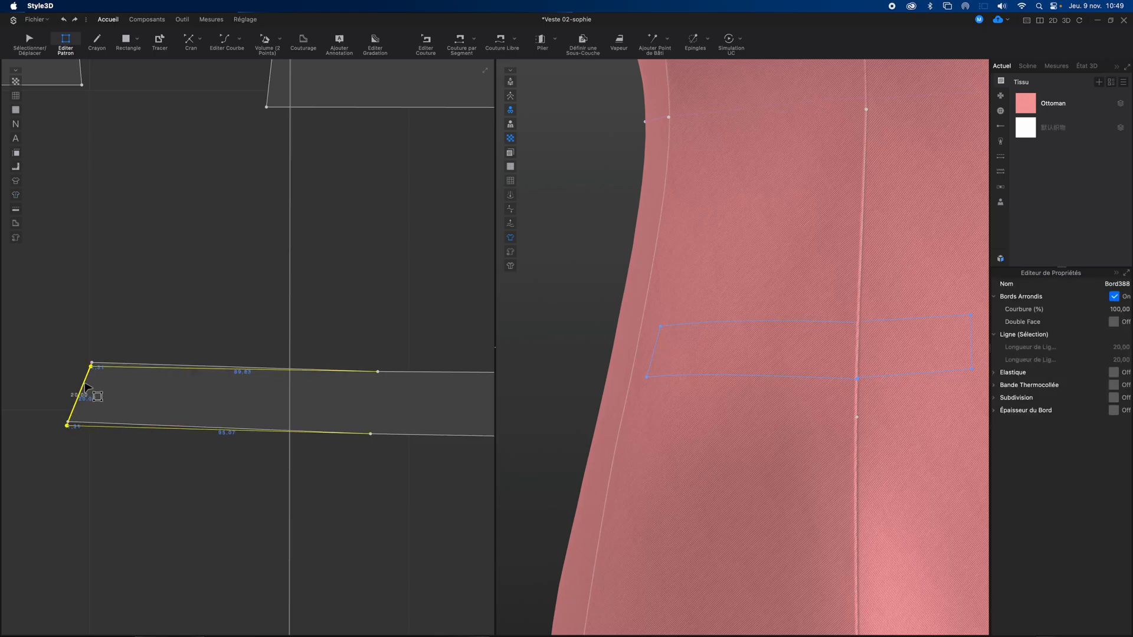
drag(86, 386, 87, 385)
scroll(154, 322, up, 2)
scroll(158, 323, down, 5)
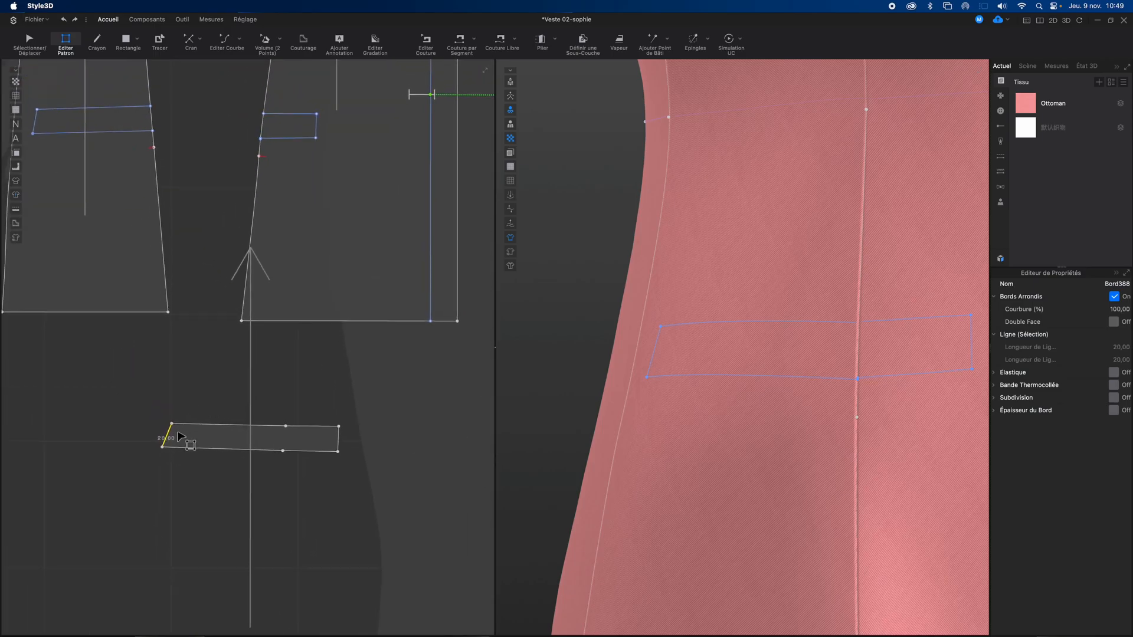
scroll(182, 437, up, 4)
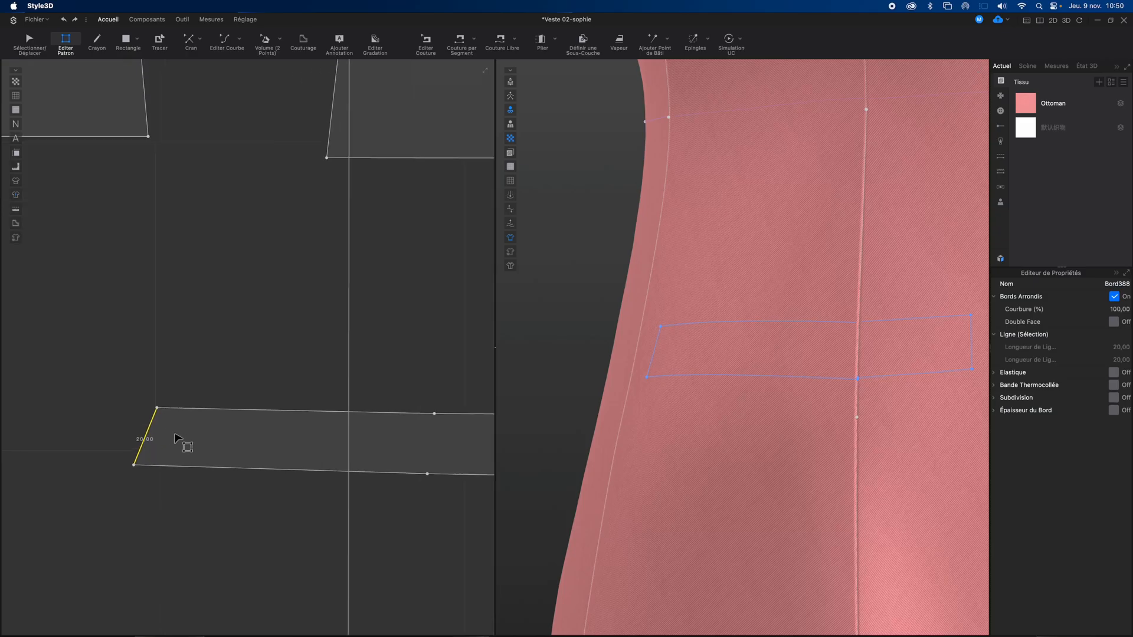
drag(151, 435, 159, 442)
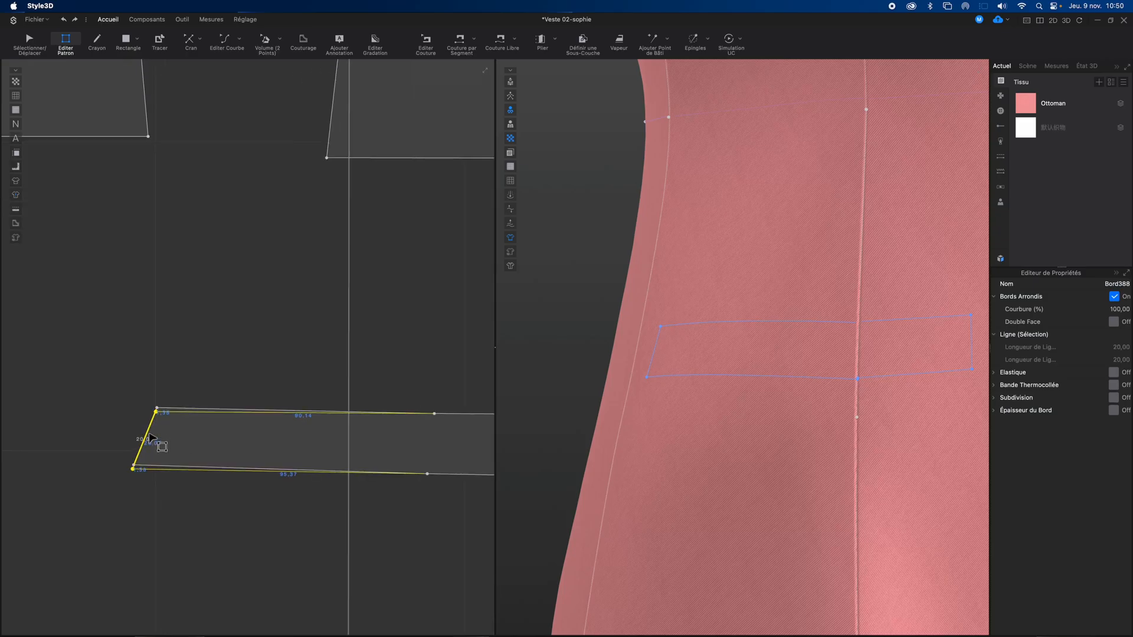
click(318, 325)
Delete the middle points on the upper and lower long edges of the pocket piece
middle_drag(307, 351, 230, 306)
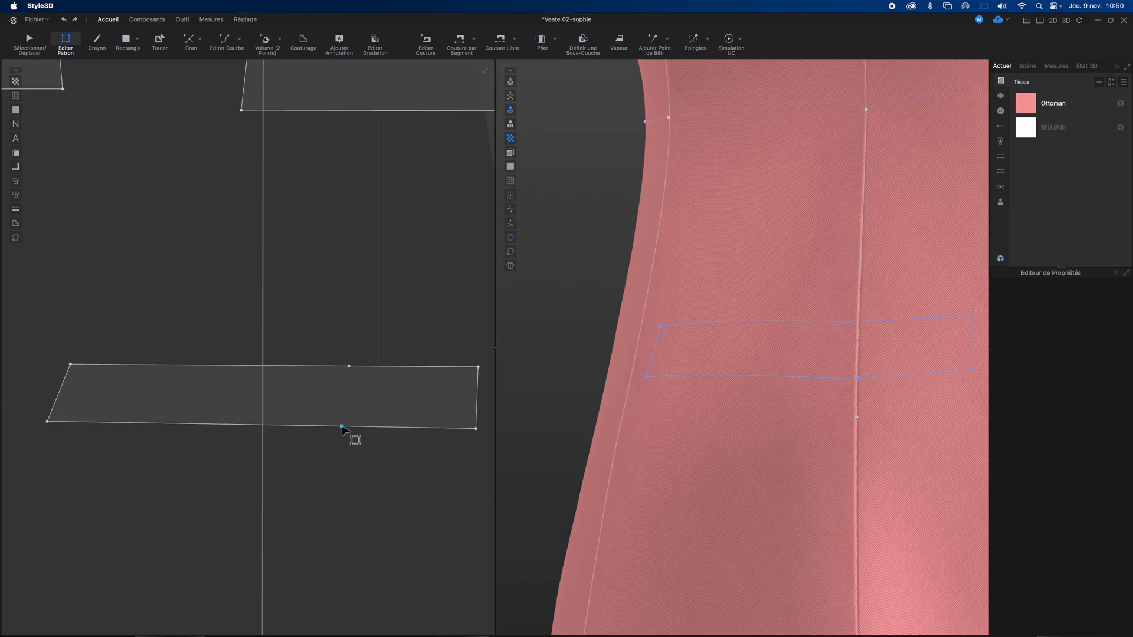
click(342, 426)
click(348, 366)
right_click(350, 366)
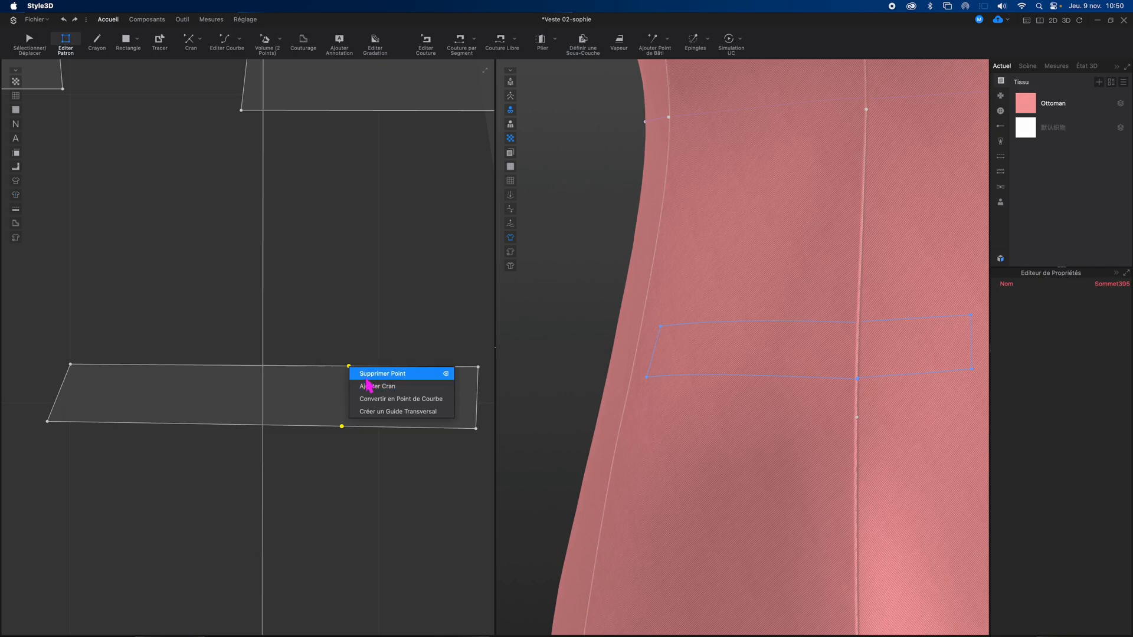
click(366, 378)
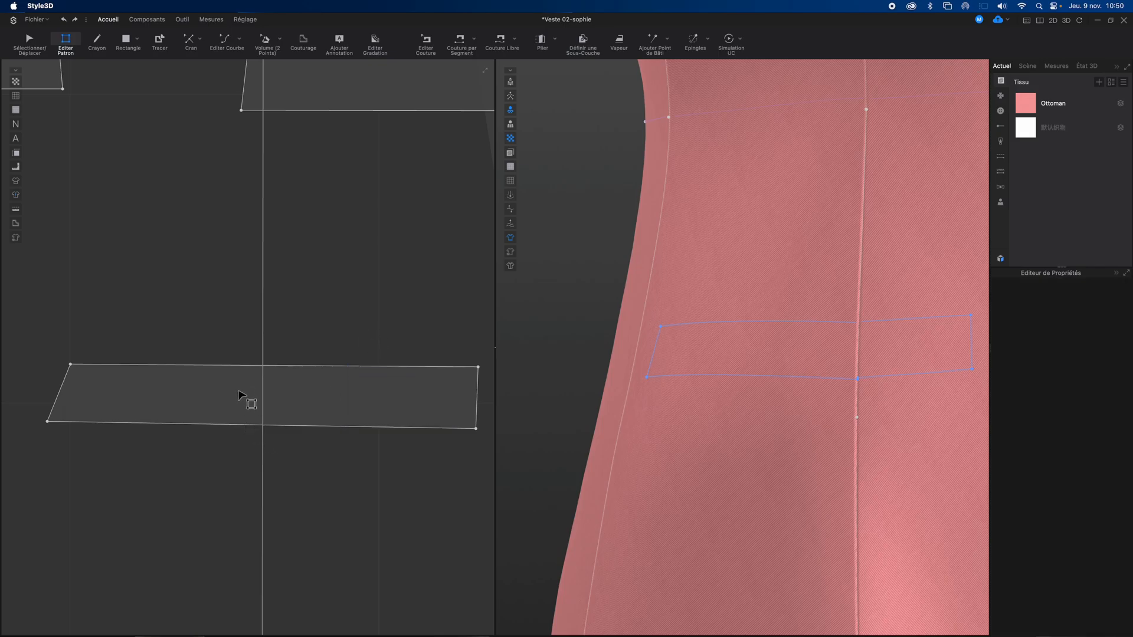
Check both short edge lengths, and unfold the pocket piece symmetrically along its upper long edge
click(62, 388)
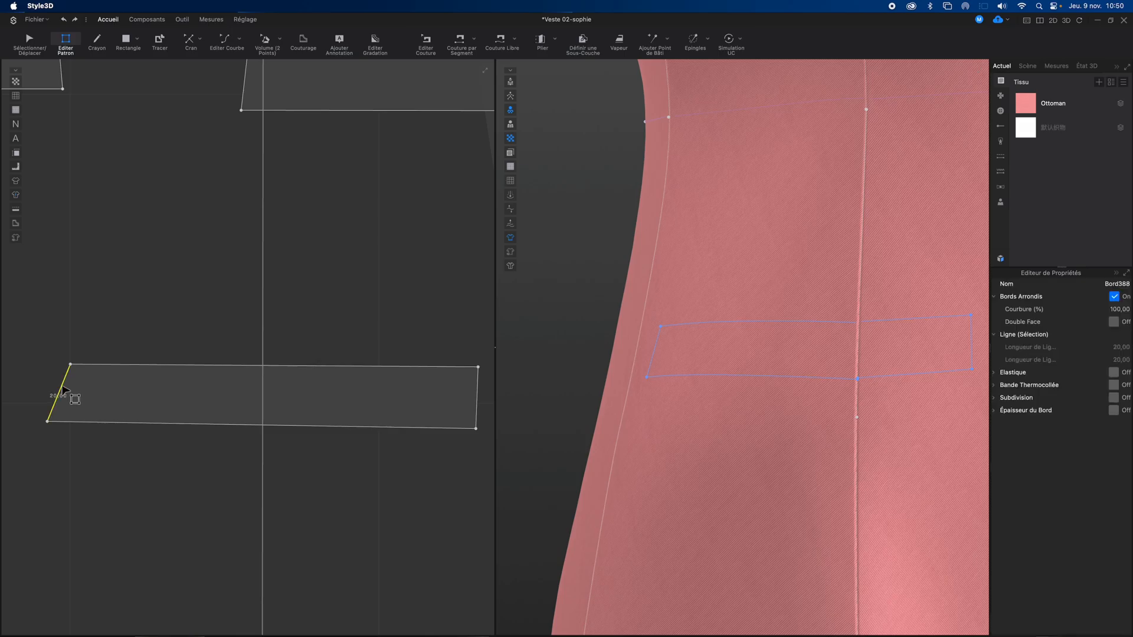
click(478, 391)
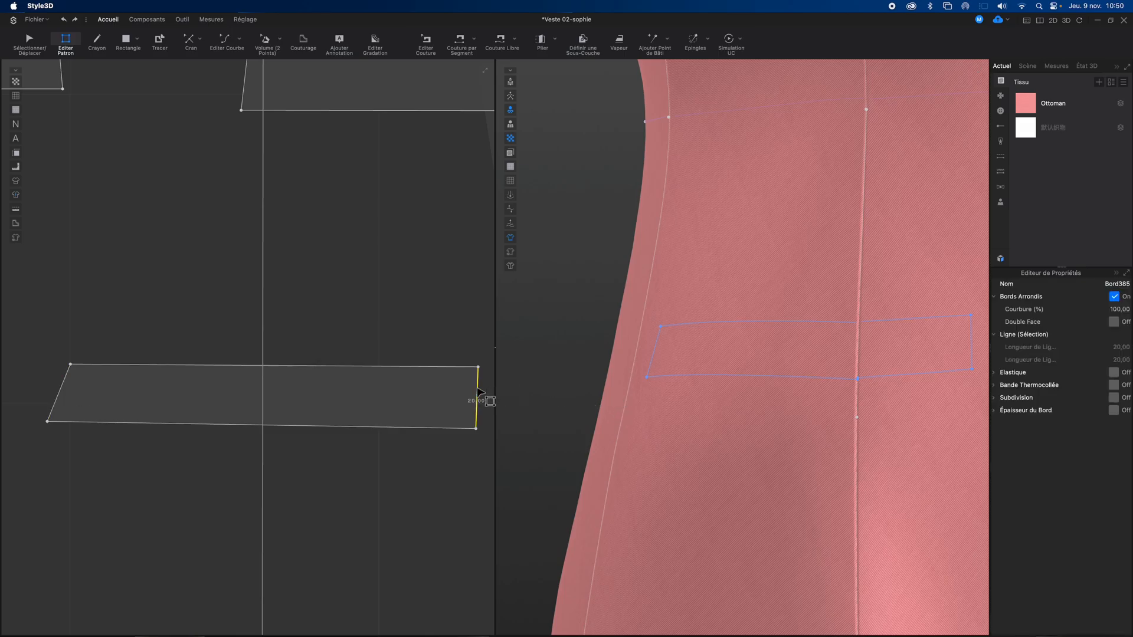
click(285, 367)
right_click(285, 368)
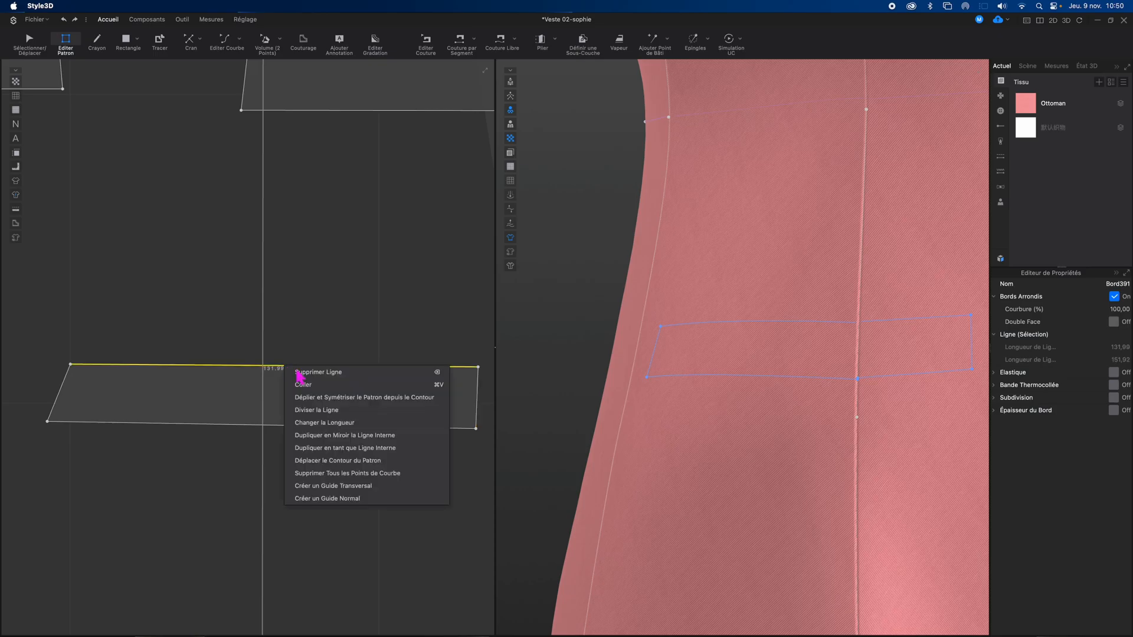
click(366, 397)
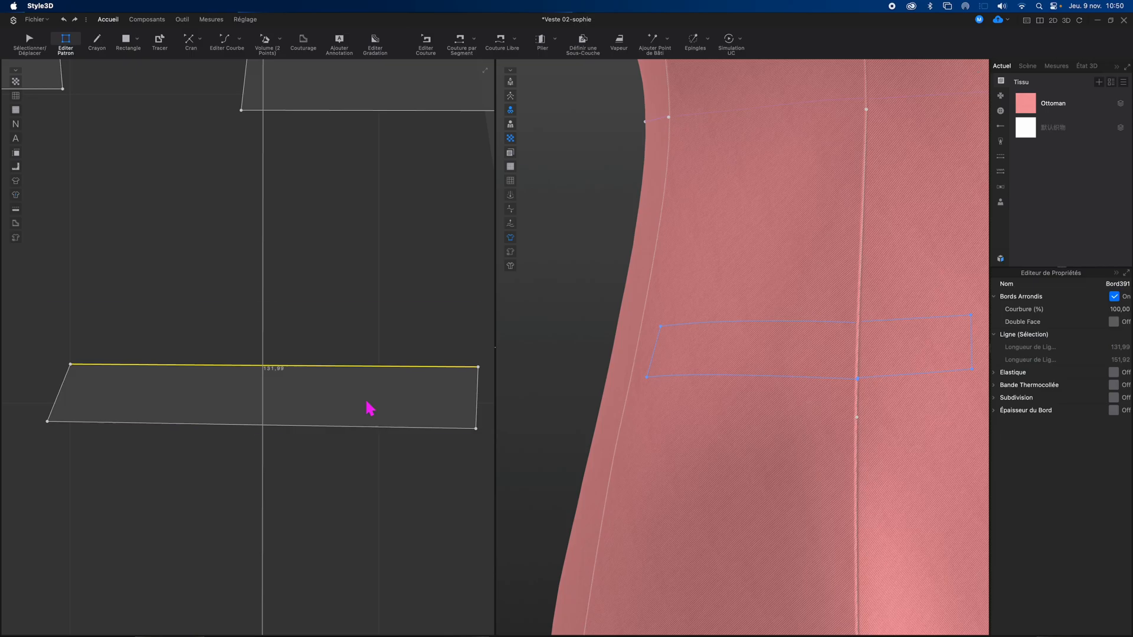
click(381, 507)
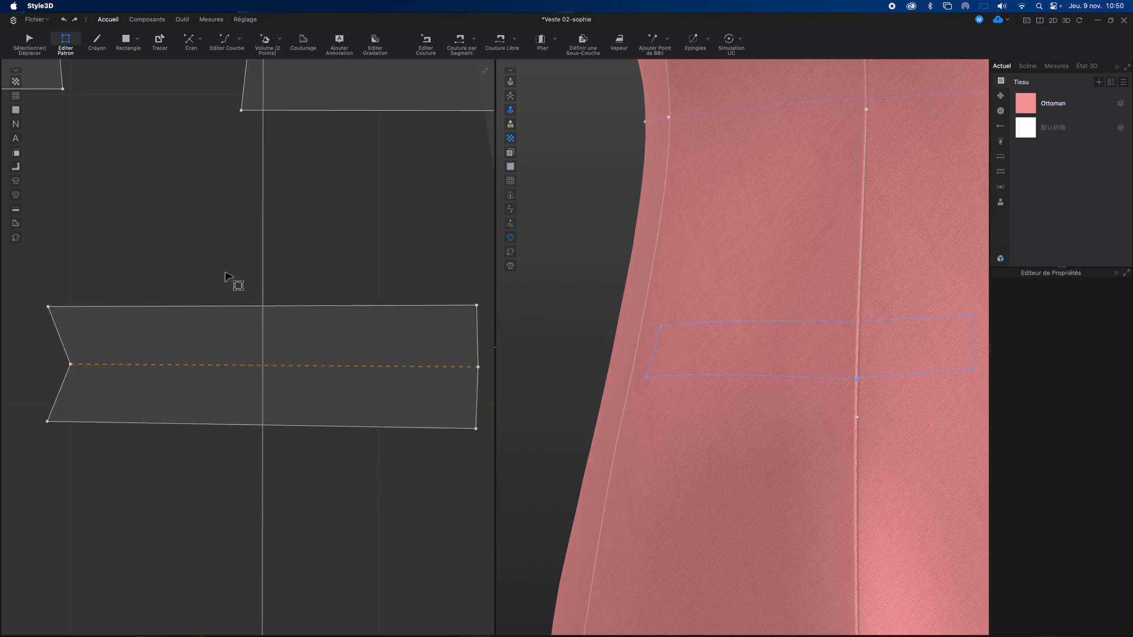
Try to sew the unfolded pocket piece's lower long edge, starting from its straight end, to the lower pocket lines of both jacket panels
middle_drag(293, 220, 346, 220)
scroll(272, 230, down, 5)
middle_drag(278, 260, 245, 286)
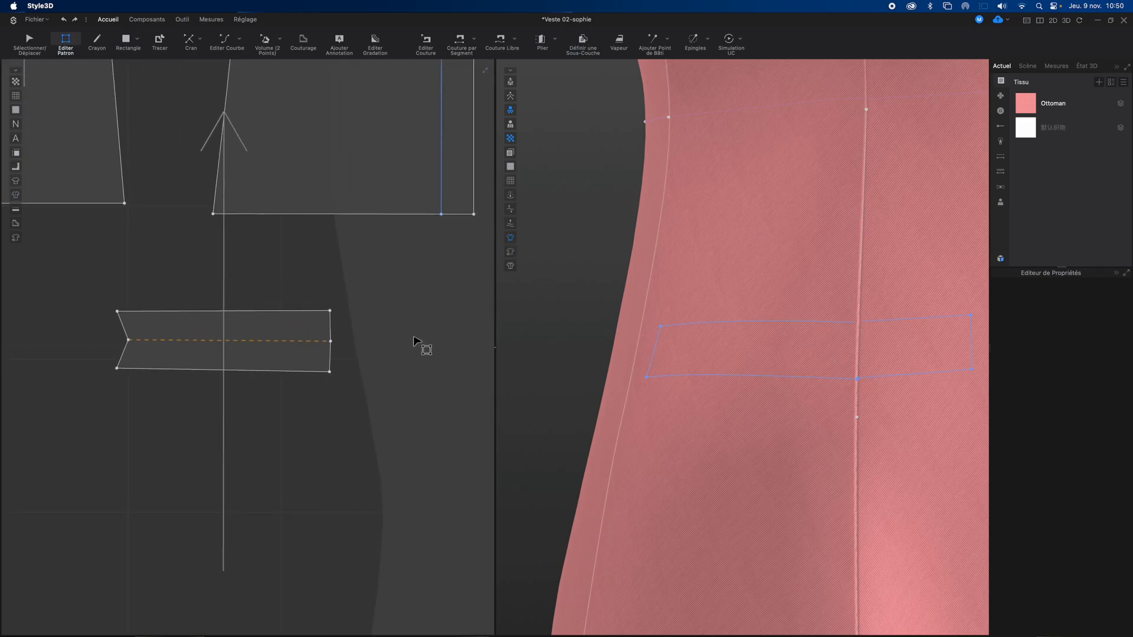
key(n)
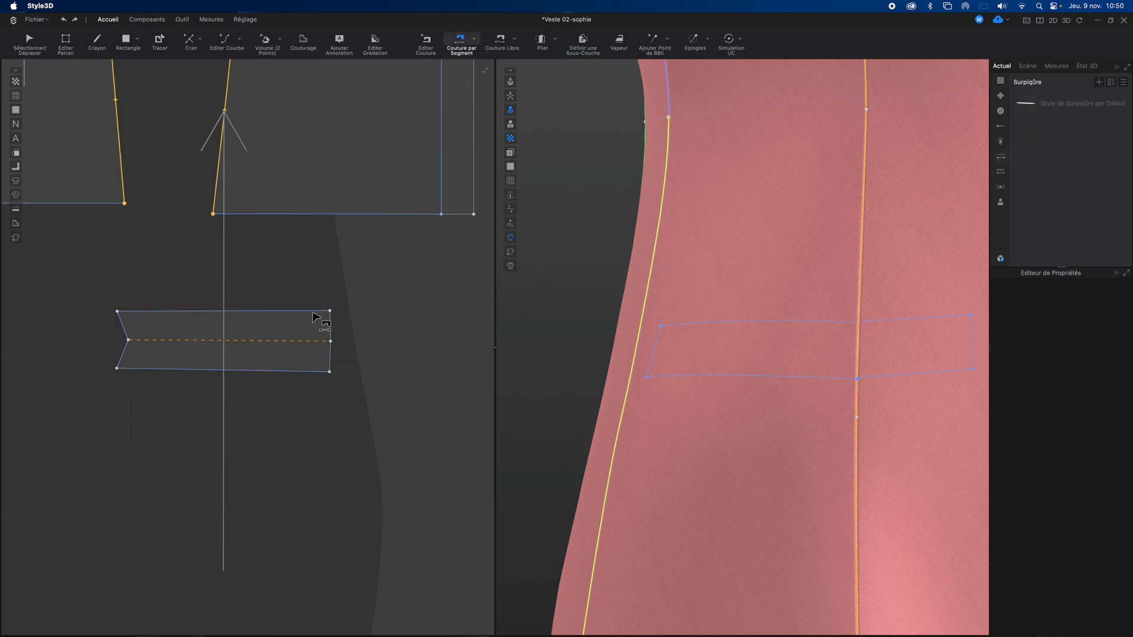
click(310, 375)
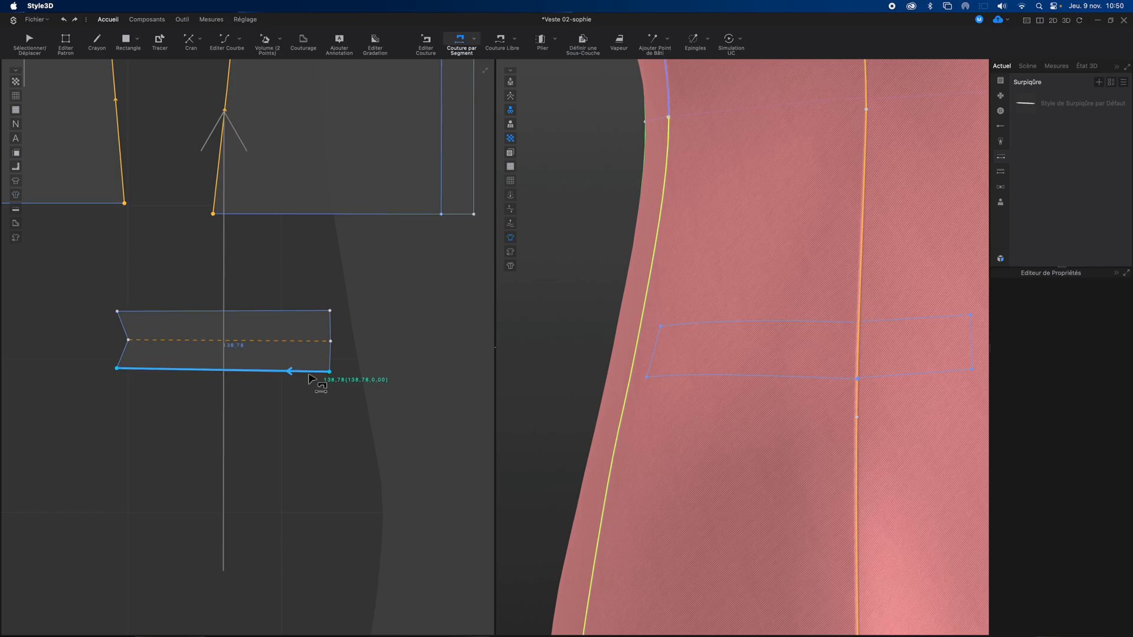
shift+click(704, 378)
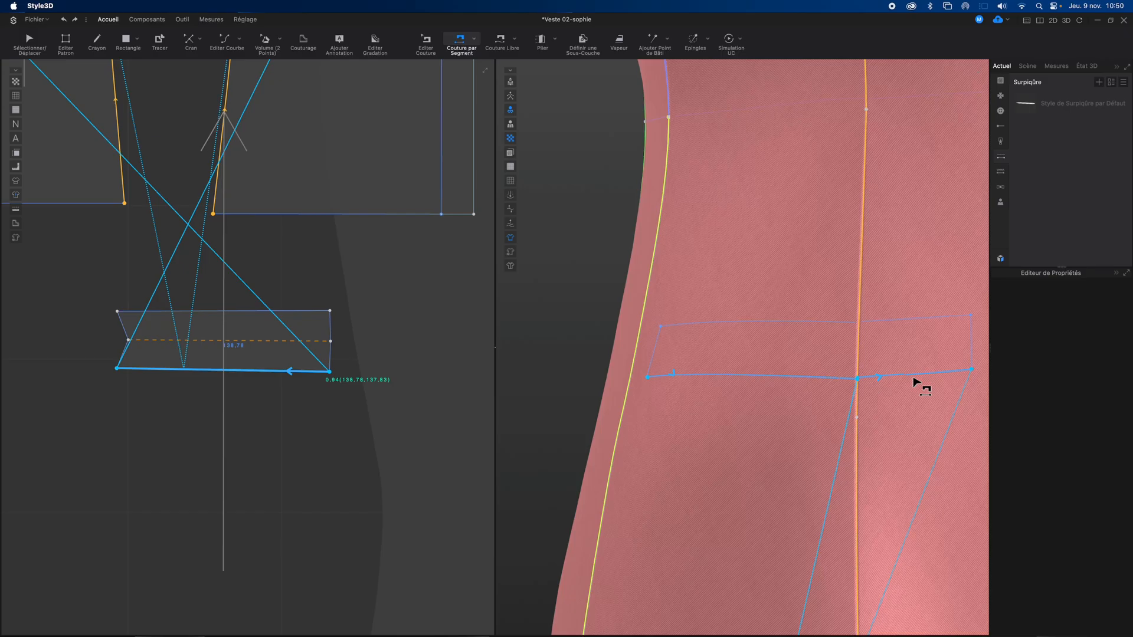
key(Return)
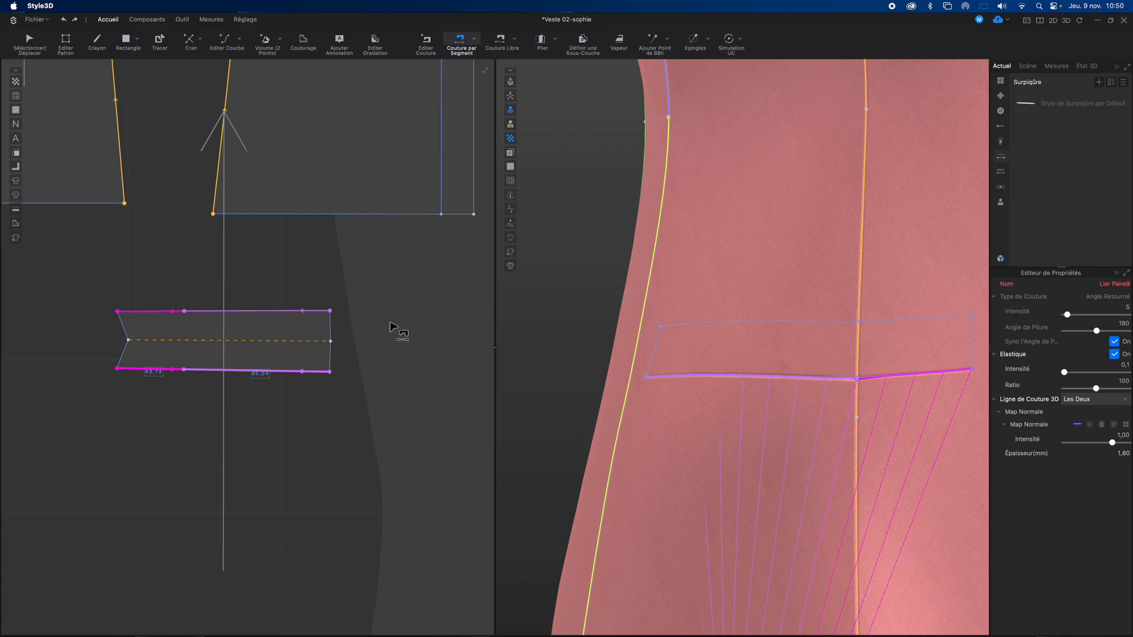
key(Escape)
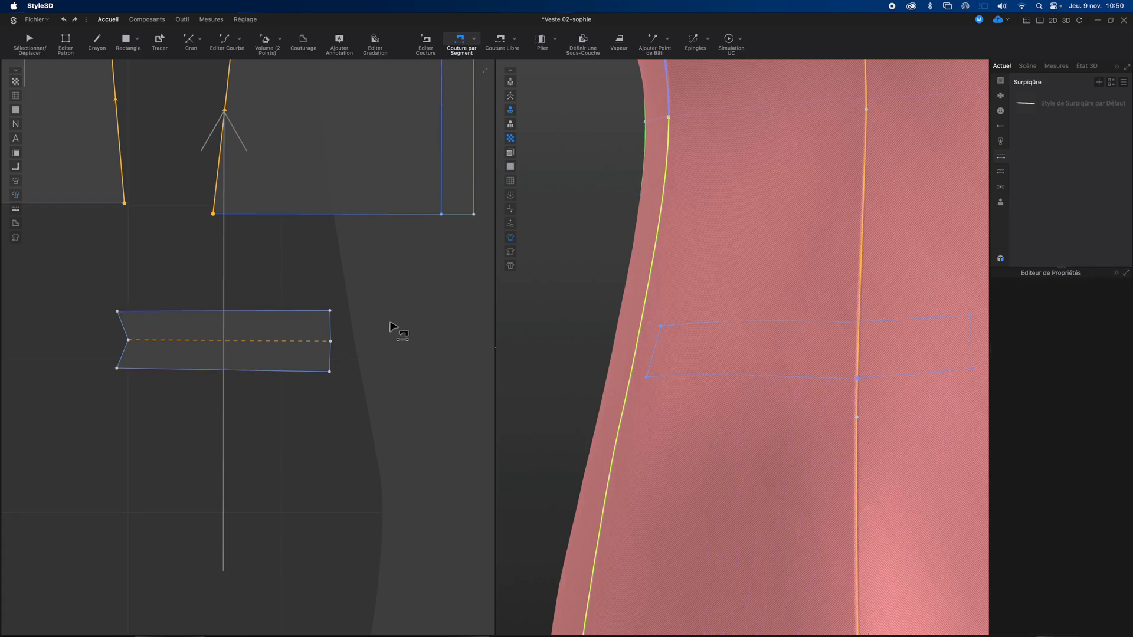
Sew the pocket piece's lower long edge, starting from its slanted end, to the lower pocket lines of the side and front panels
click(157, 370)
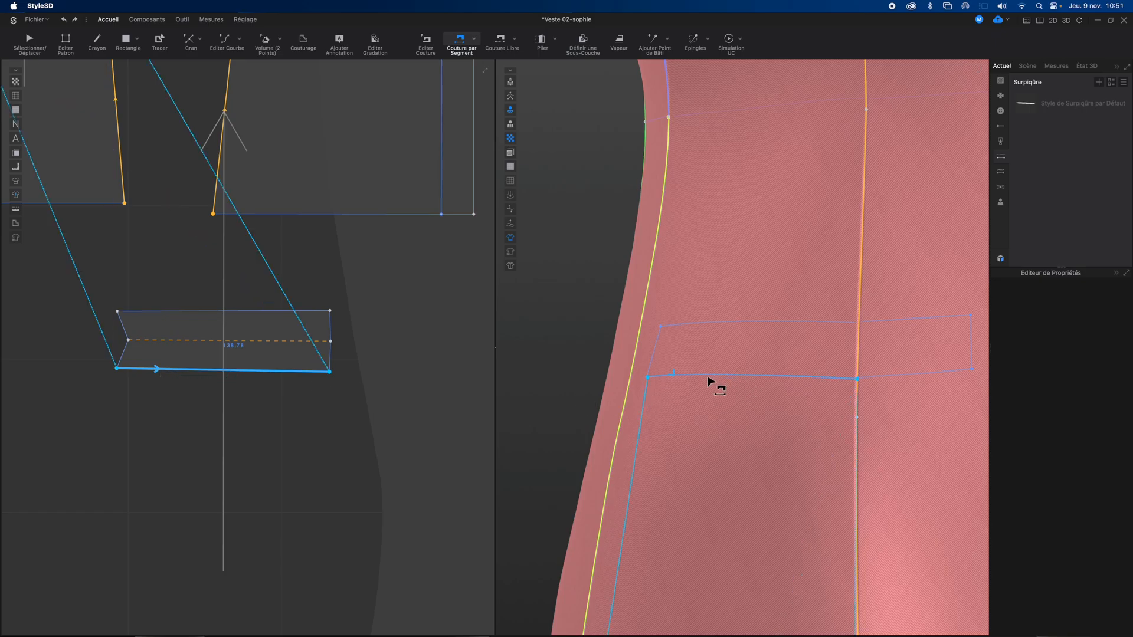
click(875, 378)
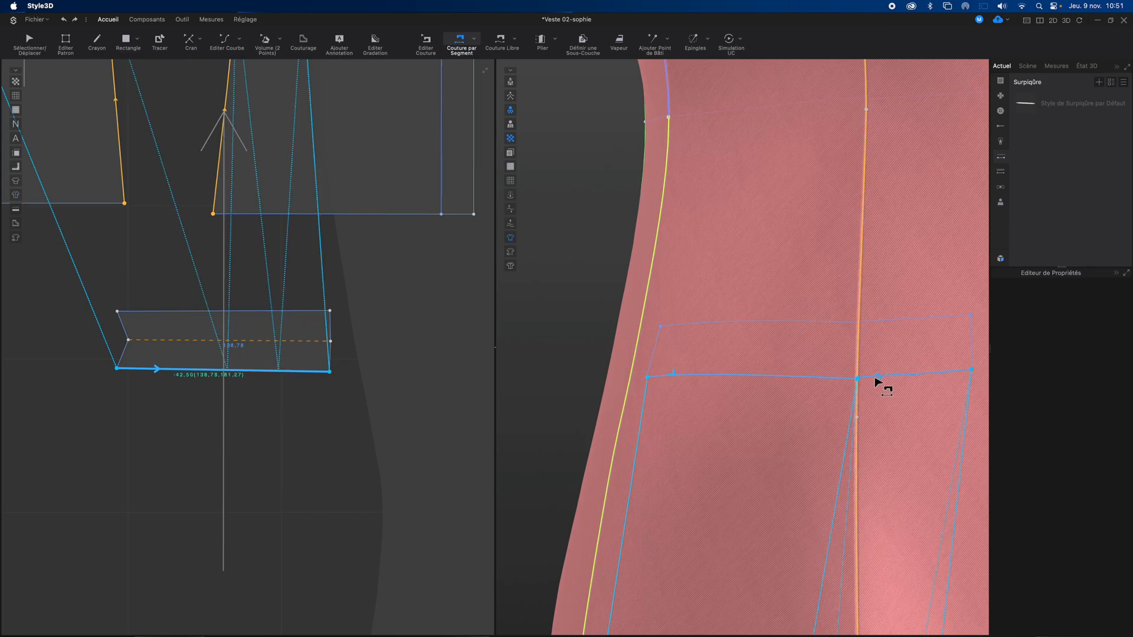
key(Return)
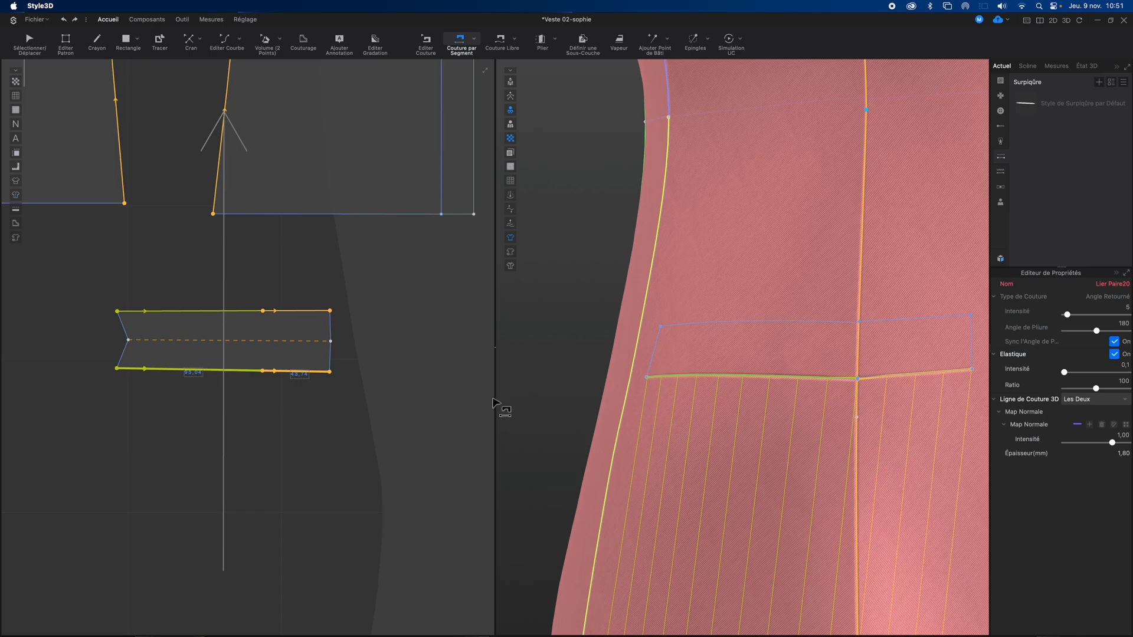
middle_drag(480, 397, 433, 372)
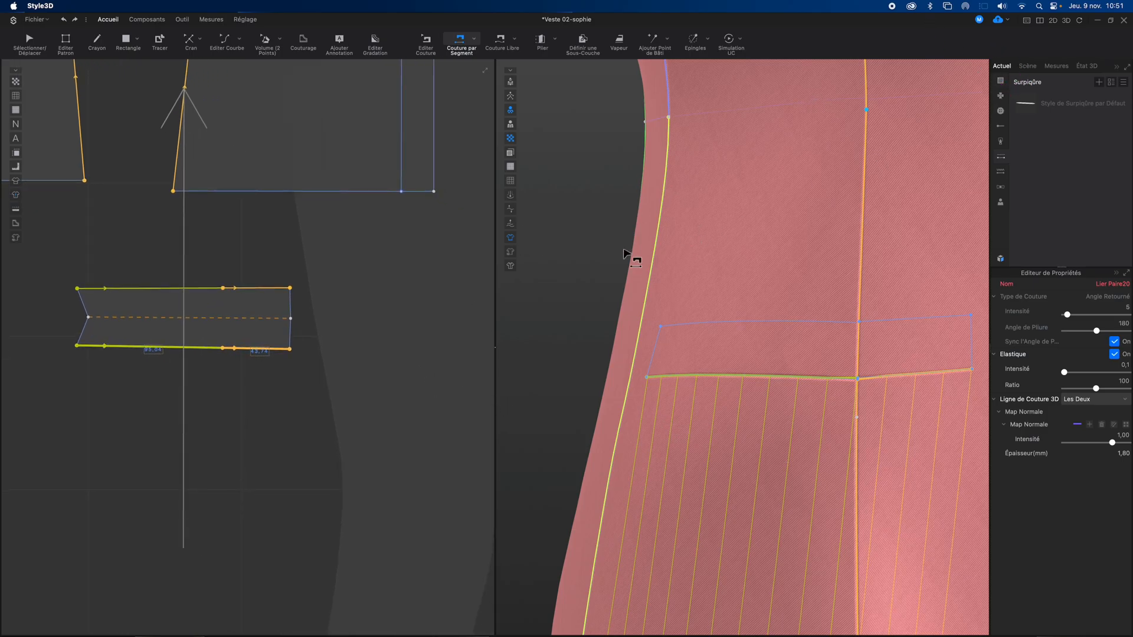
Move the pocket piece up from beside the avatar's thigh to just below the jacket's pocket lines in the 3D view
scroll(622, 261, up, 6)
scroll(622, 260, down, 6)
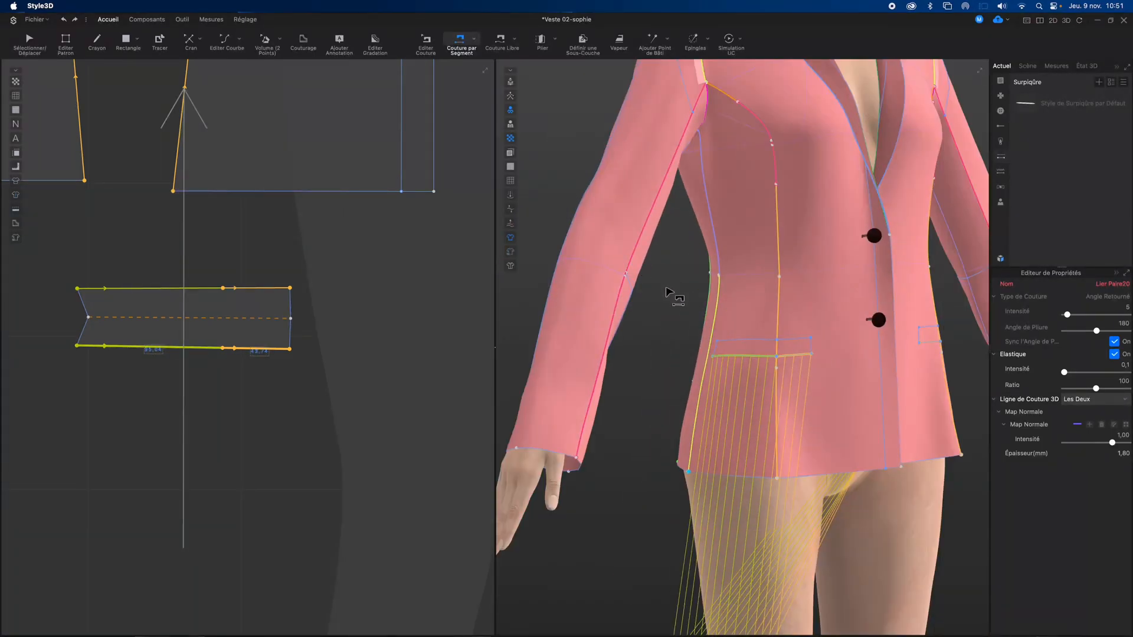
scroll(688, 331, down, 5)
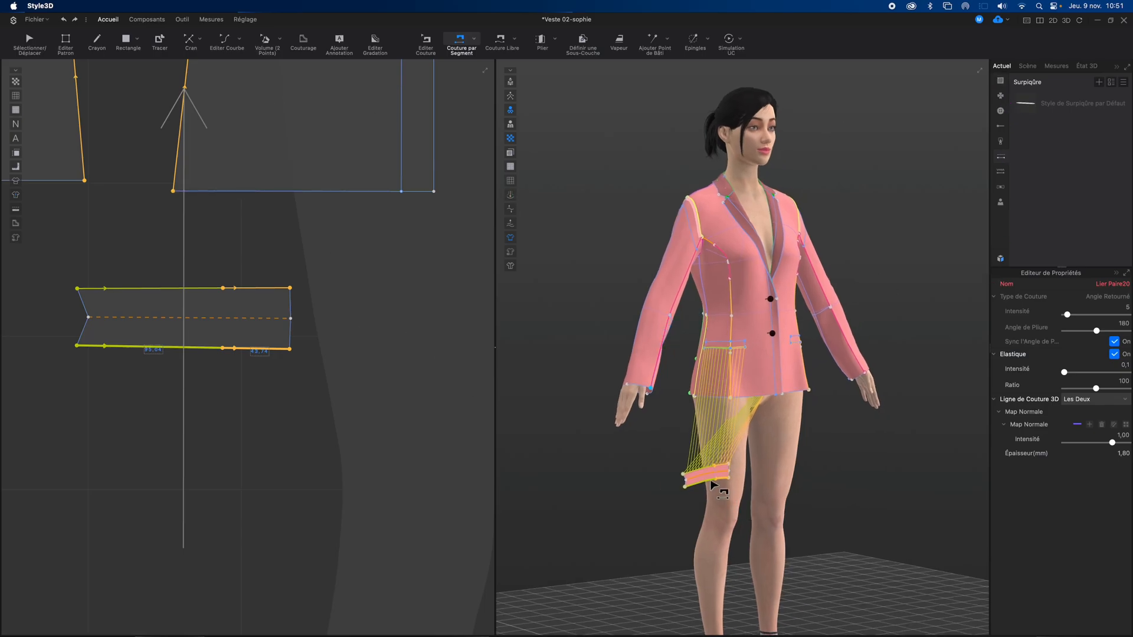
key(q)
drag(709, 481, 721, 375)
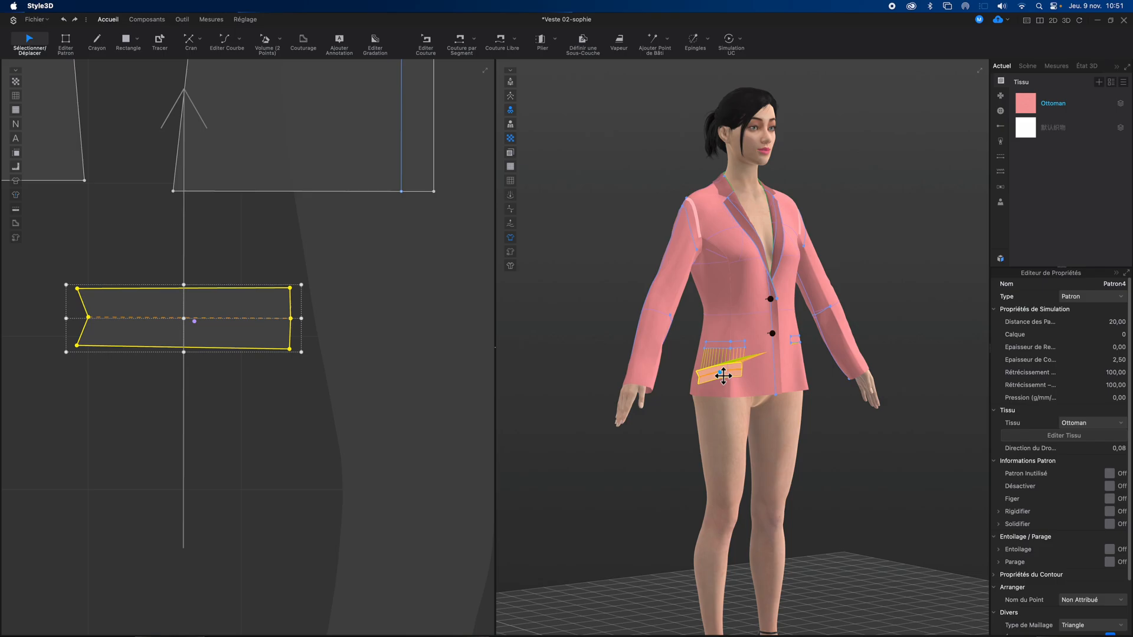
scroll(723, 375, up, 3)
scroll(721, 385, up, 5)
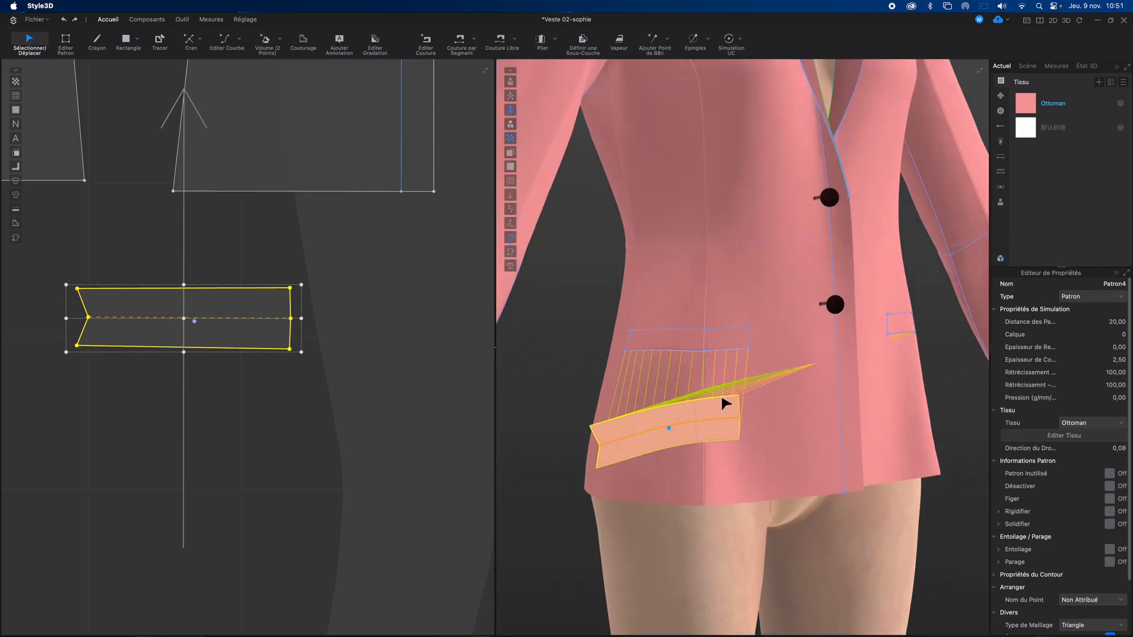
drag(700, 424, 709, 379)
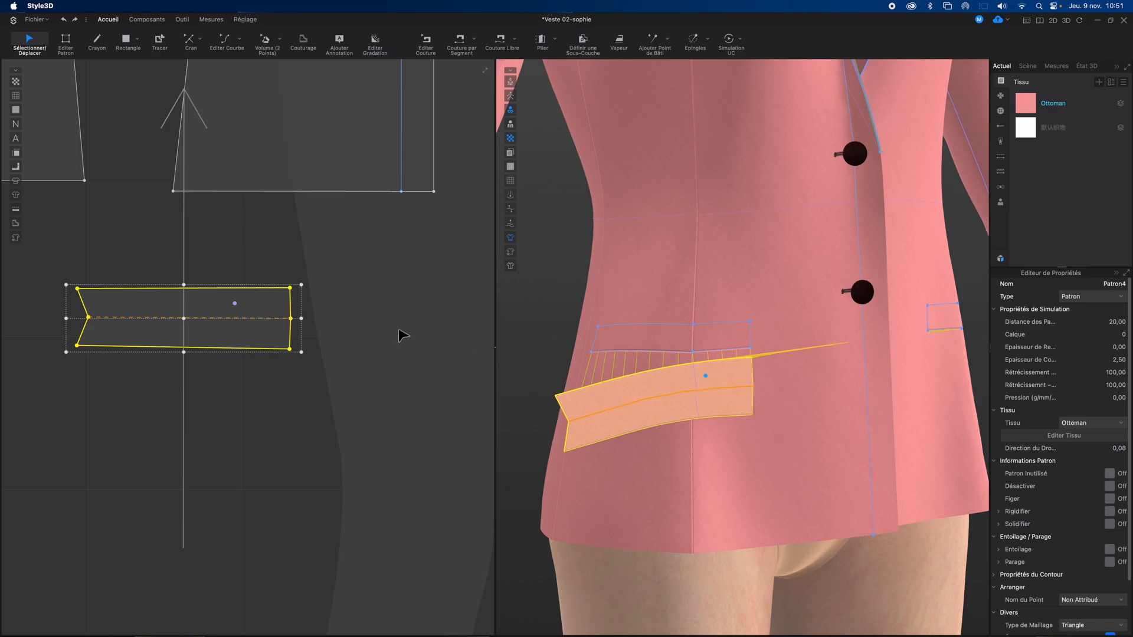
Try to fold the pocket piece along its symmetry line in the 3D view
click(160, 23)
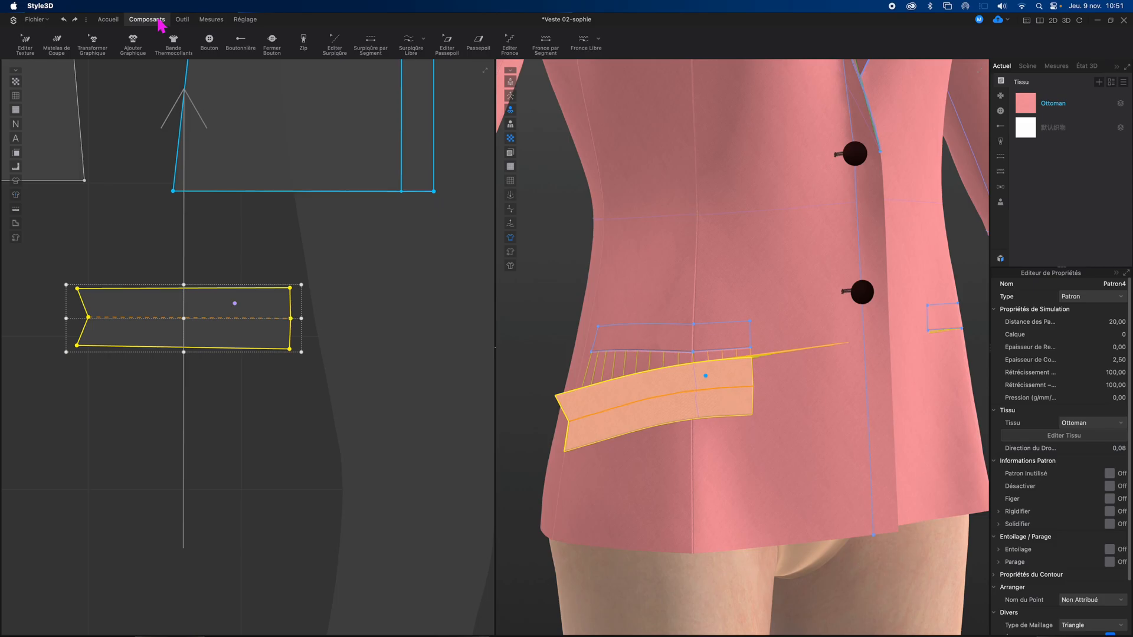
click(112, 21)
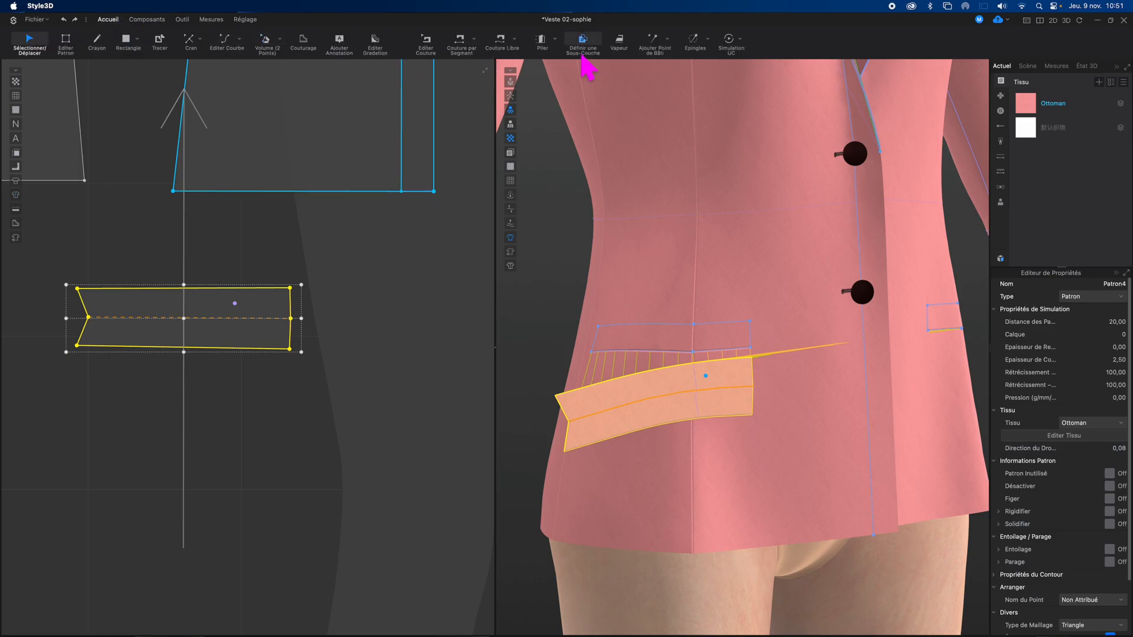
click(542, 41)
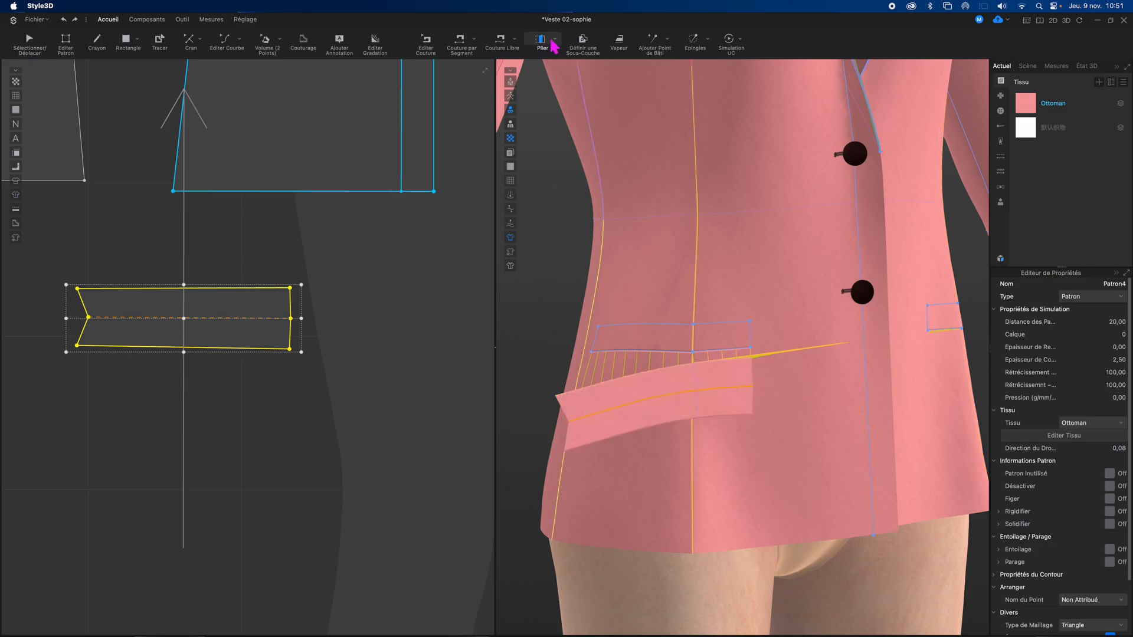
click(644, 400)
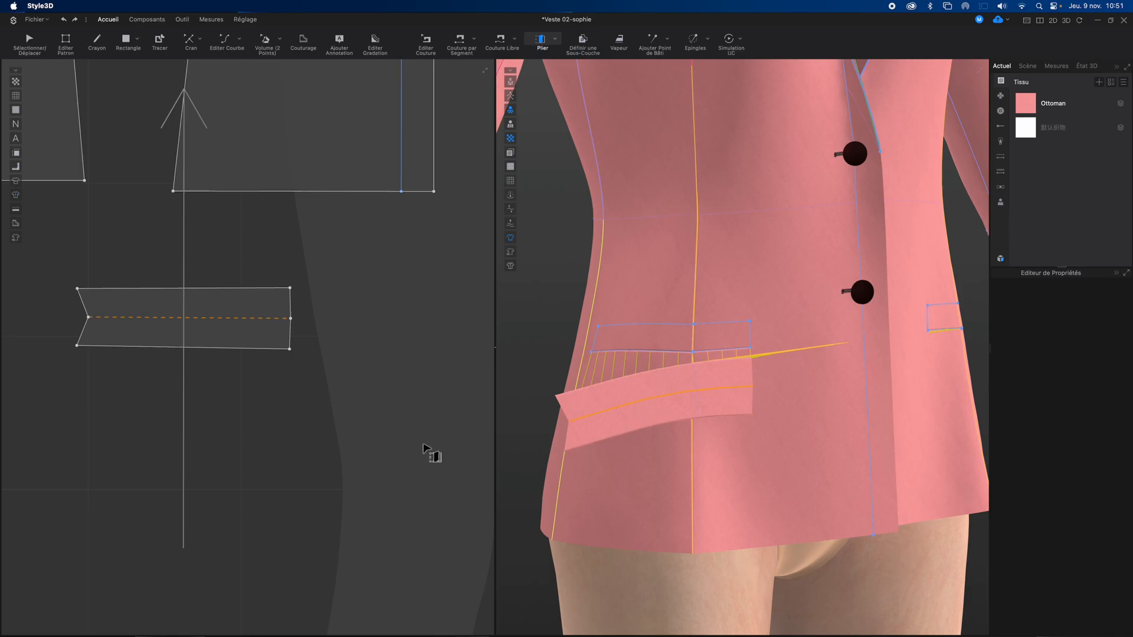
Draw an internal line with the Pencil tool along the pocket piece's centre, from the slanted end's inner point to the straight end
key(d)
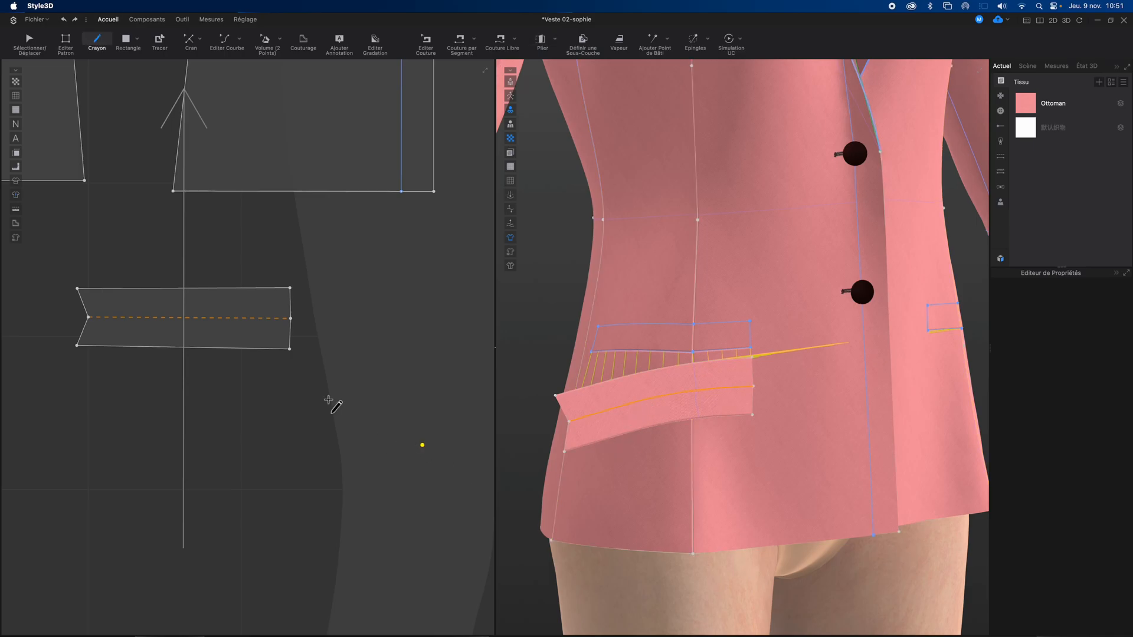
click(89, 319)
click(290, 319)
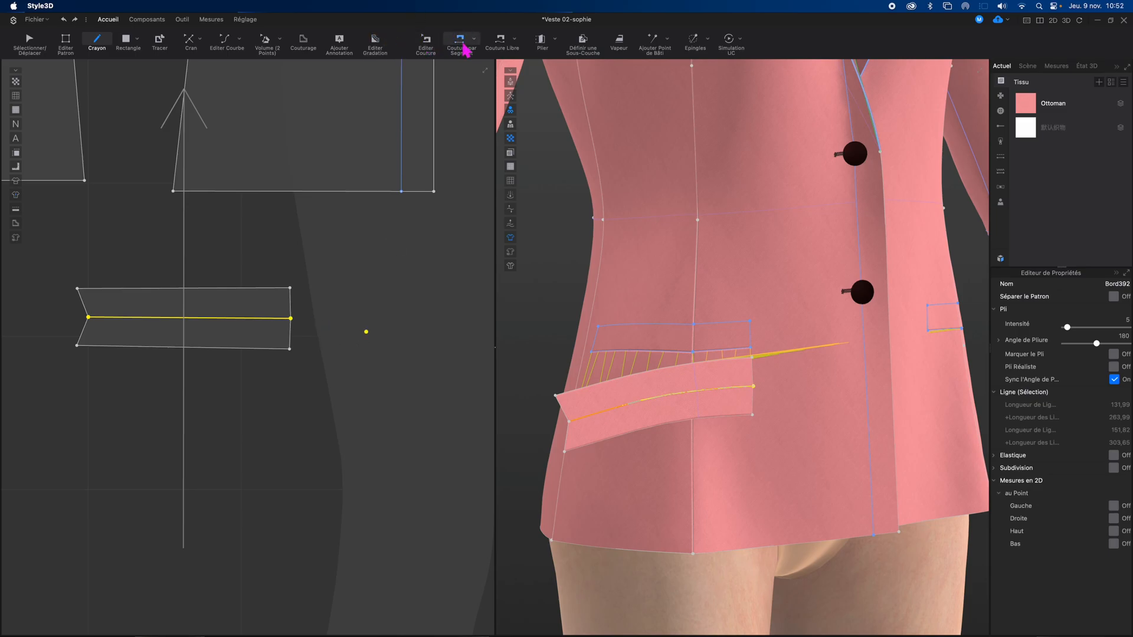
Fold the pocket piece in half along the new centre line, to a fold angle of 25
click(541, 42)
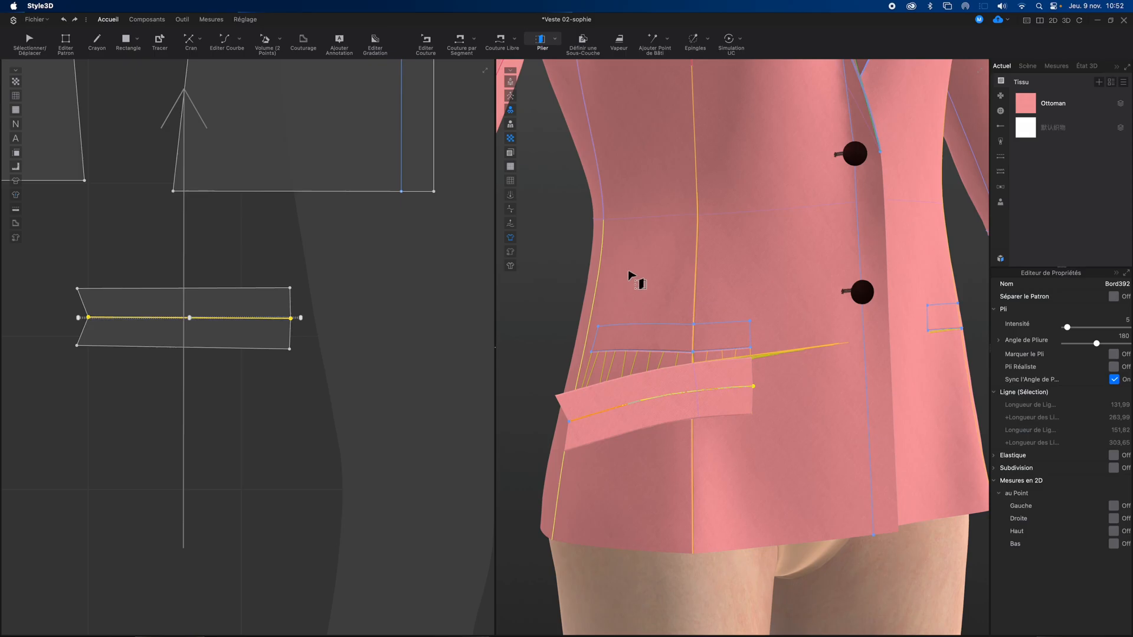
click(662, 401)
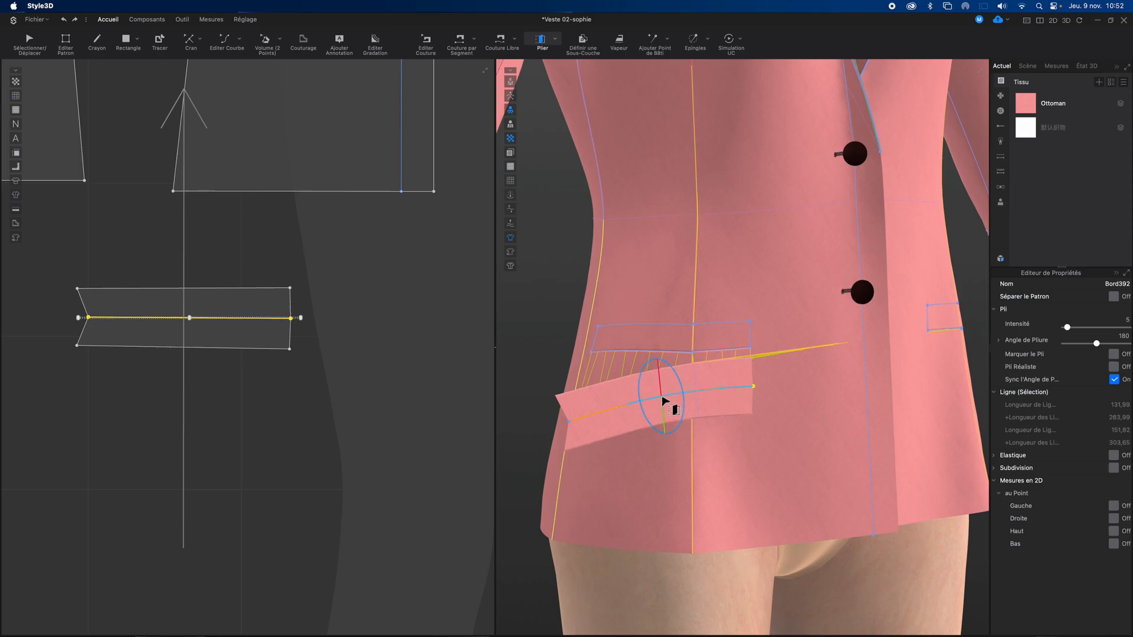
right_drag(754, 405, 703, 423)
drag(604, 289, 607, 322)
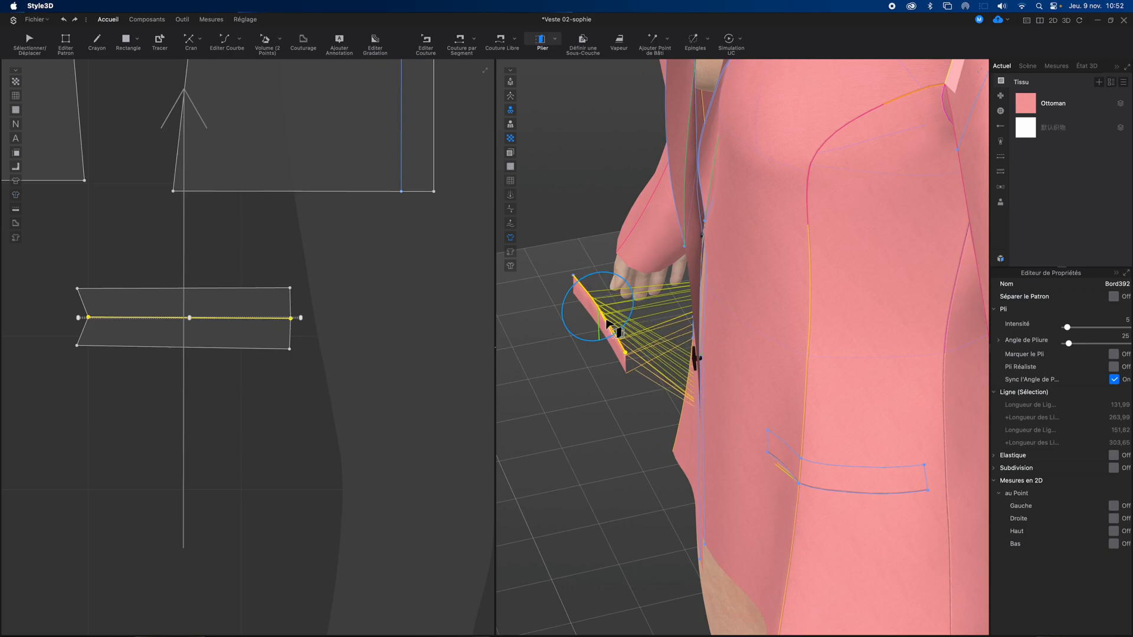
click(583, 243)
right_drag(601, 232, 662, 231)
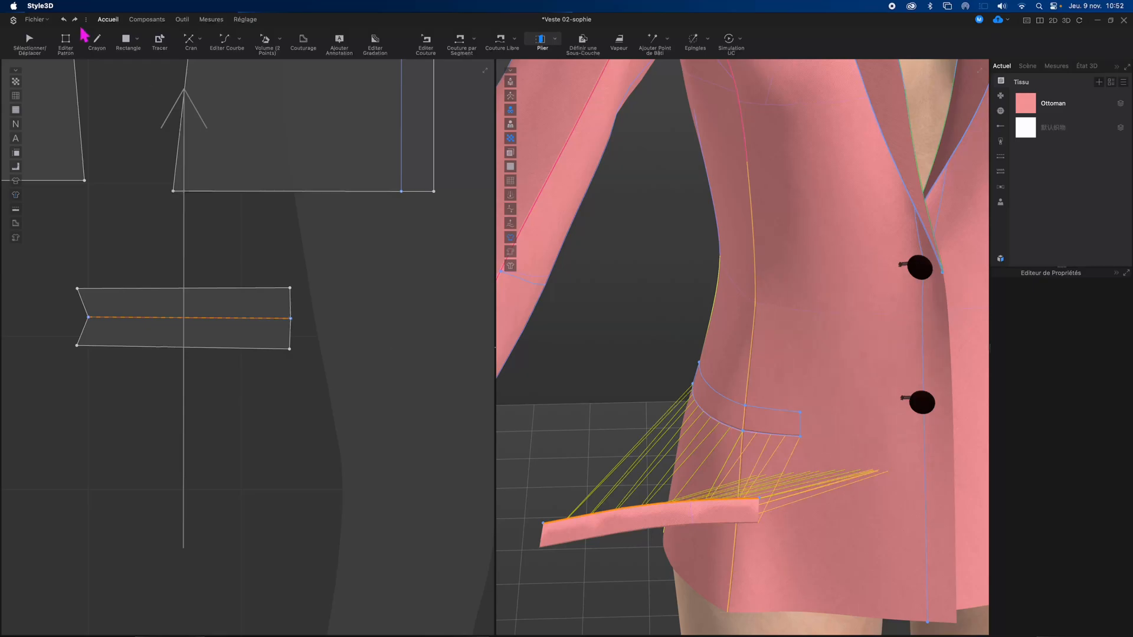
Move and rotate the folded pocket piece so that it sits against the jacket's side at the pocket lines
click(28, 41)
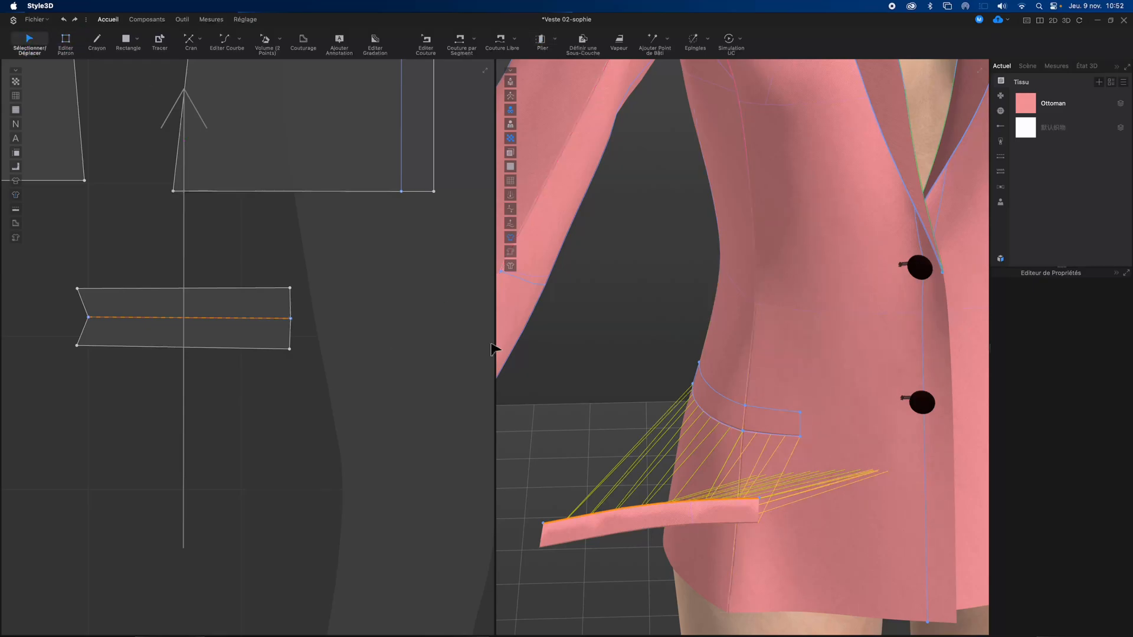
click(626, 524)
drag(629, 516, 674, 435)
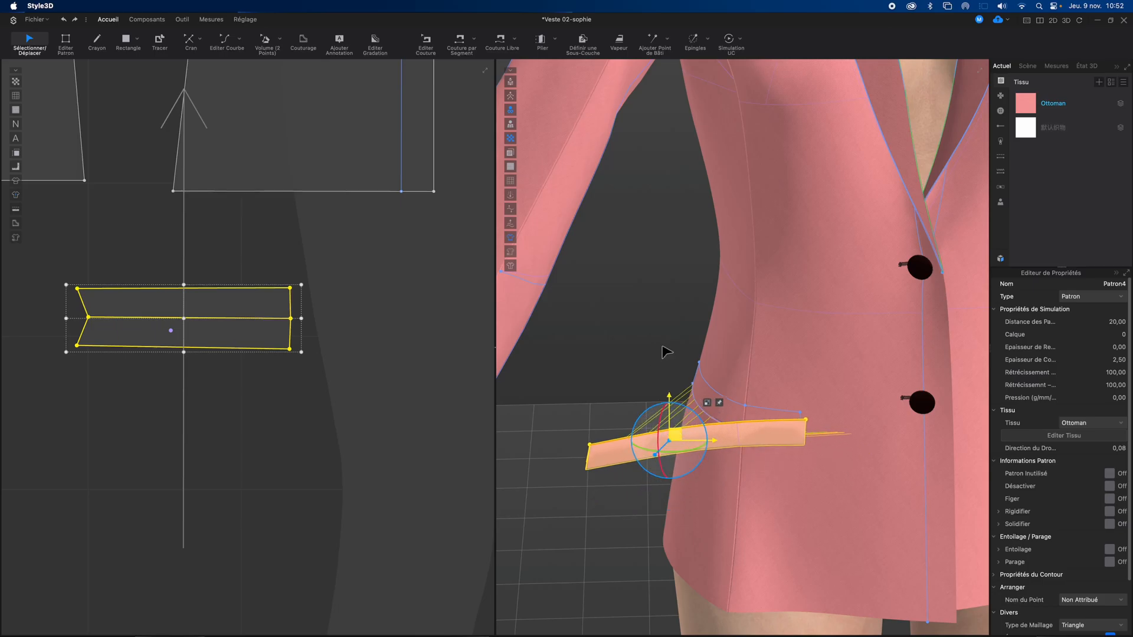
right_drag(673, 346, 744, 346)
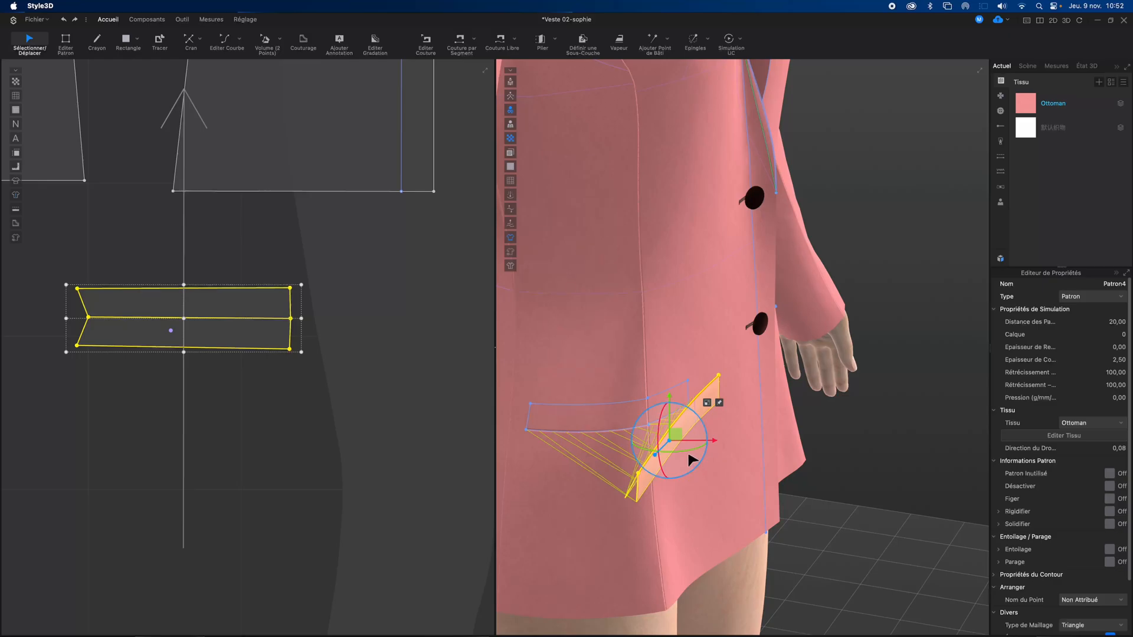
drag(688, 455, 670, 451)
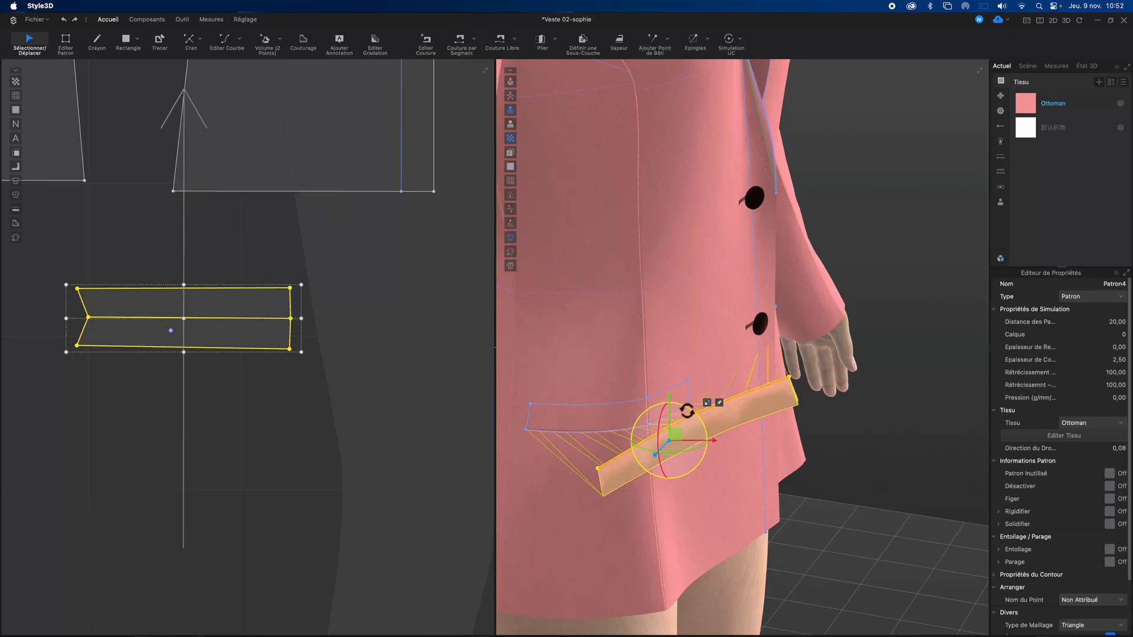
drag(688, 409, 621, 424)
right_drag(970, 511, 898, 506)
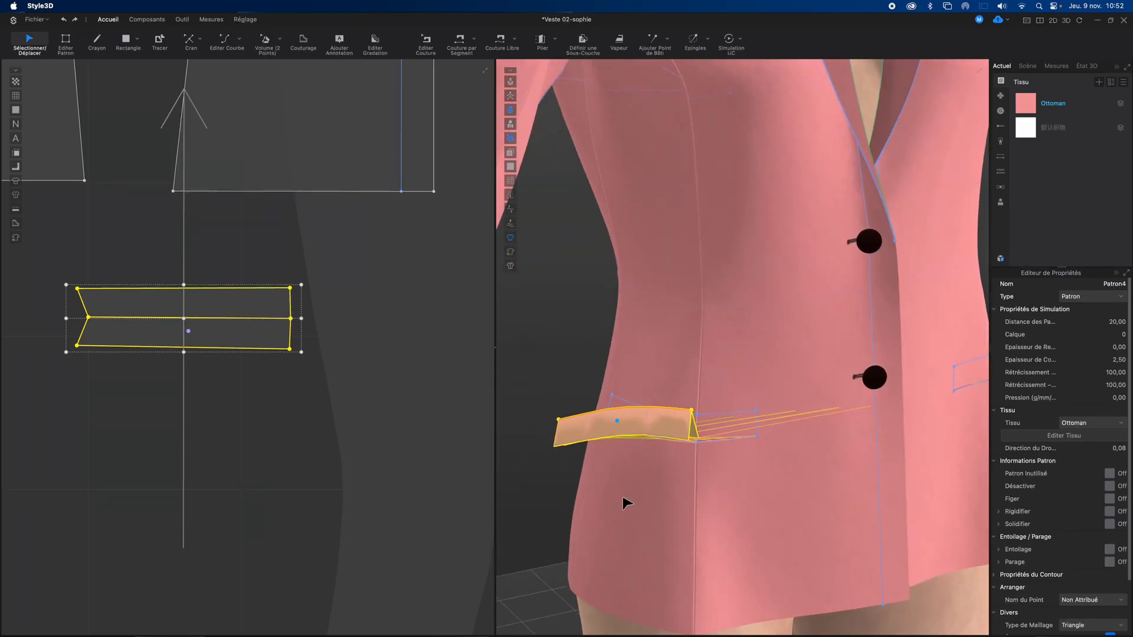
Delete the seams joining the pocket piece to the lower pocket lines of both front panels
key(b)
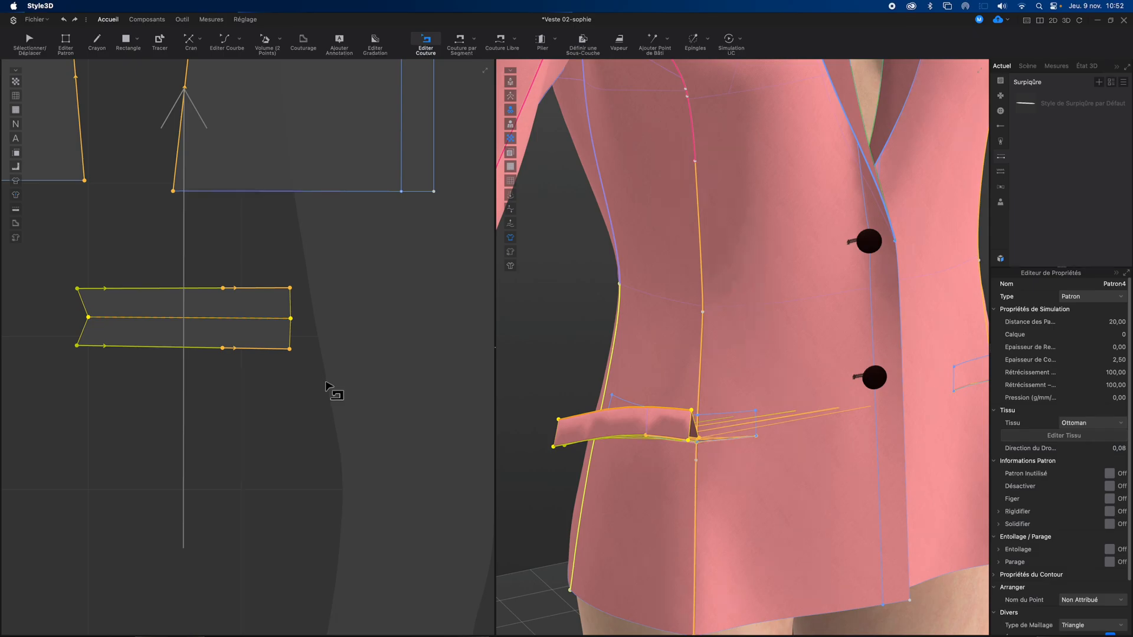
scroll(331, 387, down, 2)
click(288, 358)
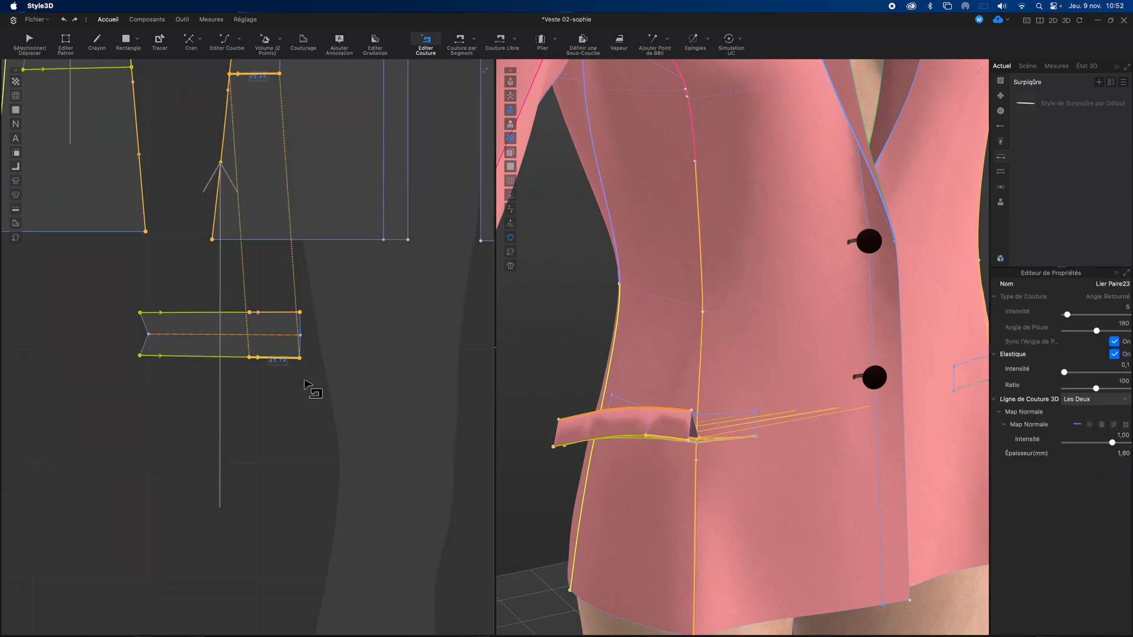
middle_drag(305, 389, 344, 481)
scroll(354, 494, up, 2)
scroll(355, 496, down, 5)
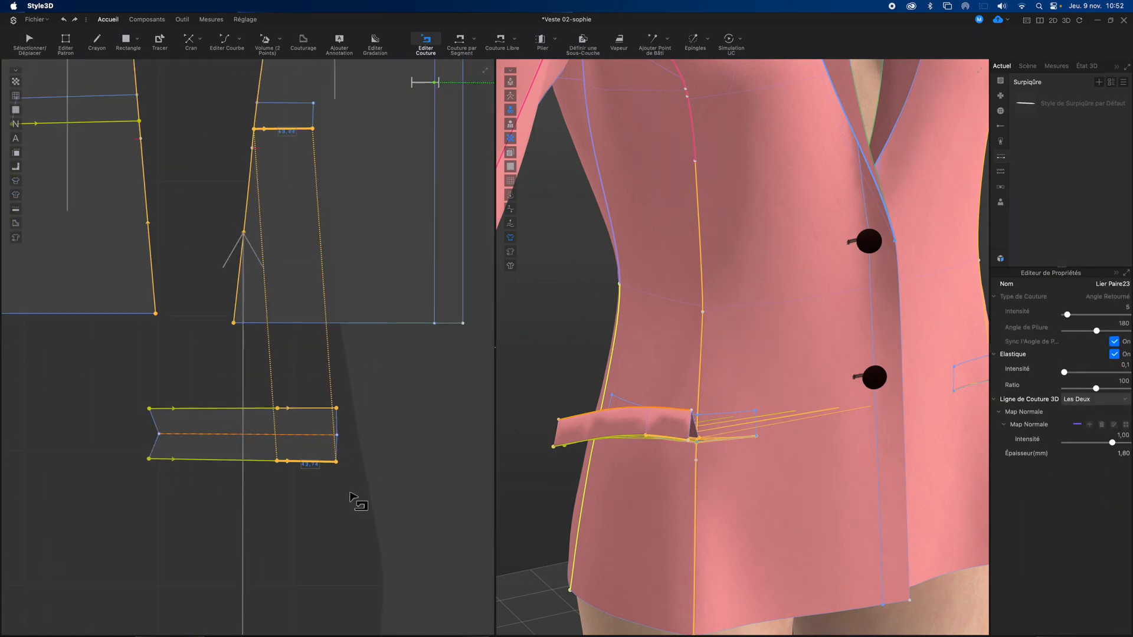
scroll(351, 494, down, 2)
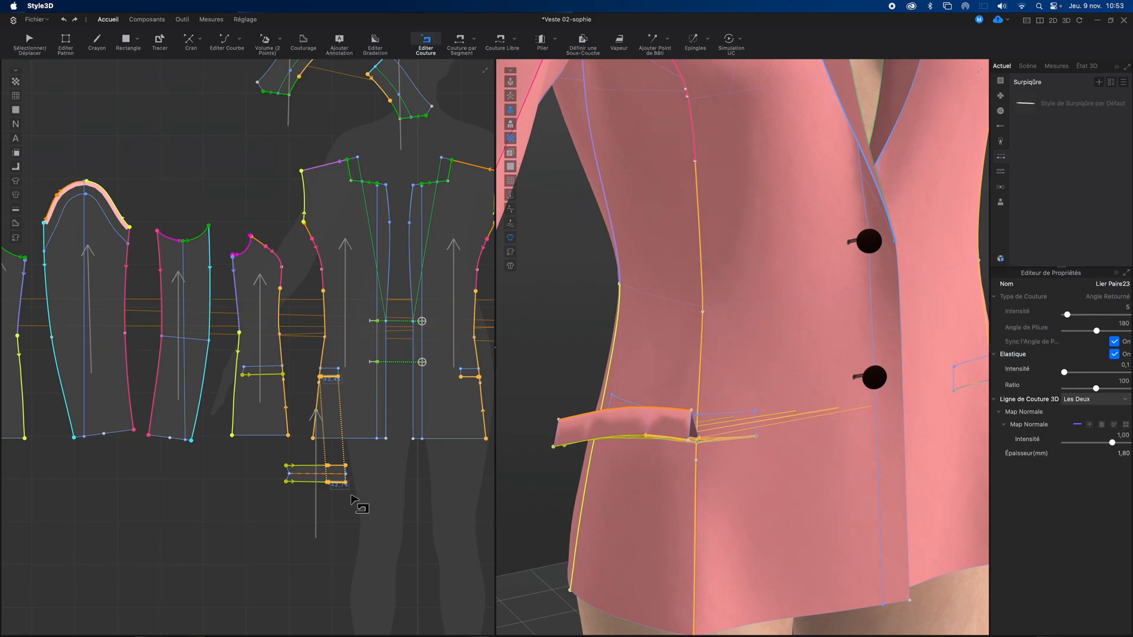
click(472, 384)
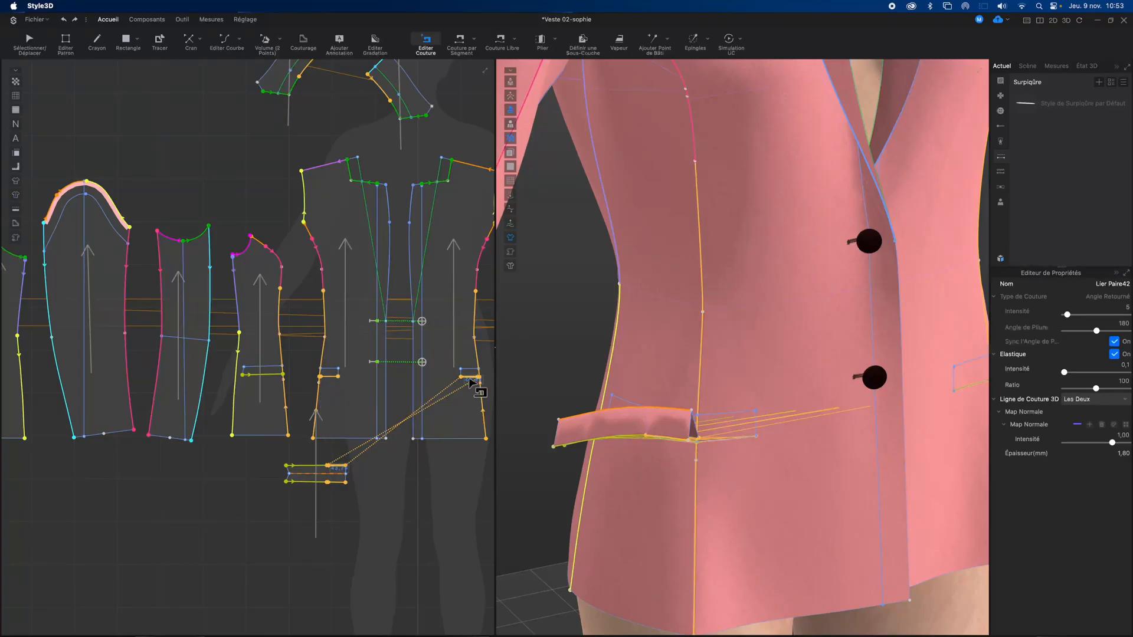
click(427, 543)
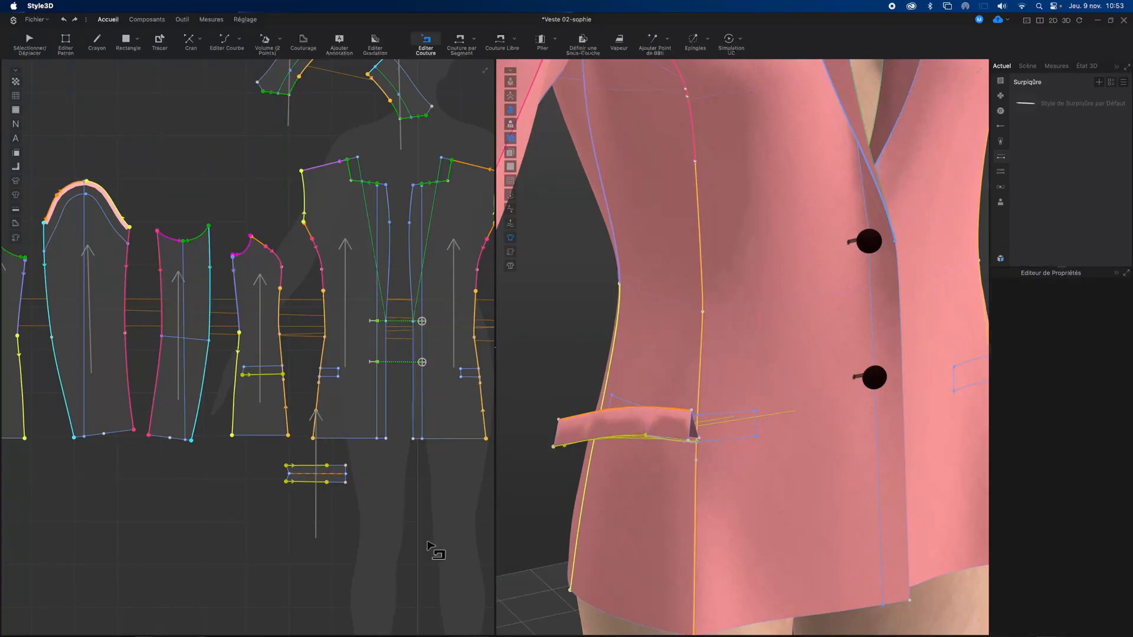
Extend the side panel's seam to the straight end of the pocket piece's lower long edge, and select the seam on its upper edge
scroll(367, 514, down, 3)
scroll(365, 511, up, 4)
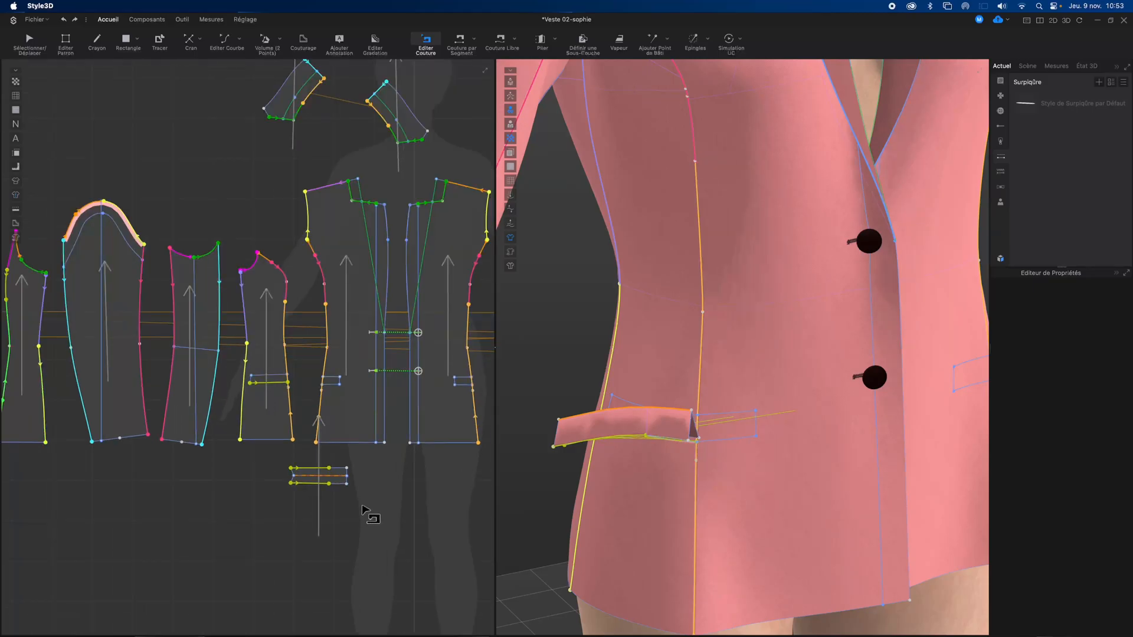
scroll(367, 512, up, 5)
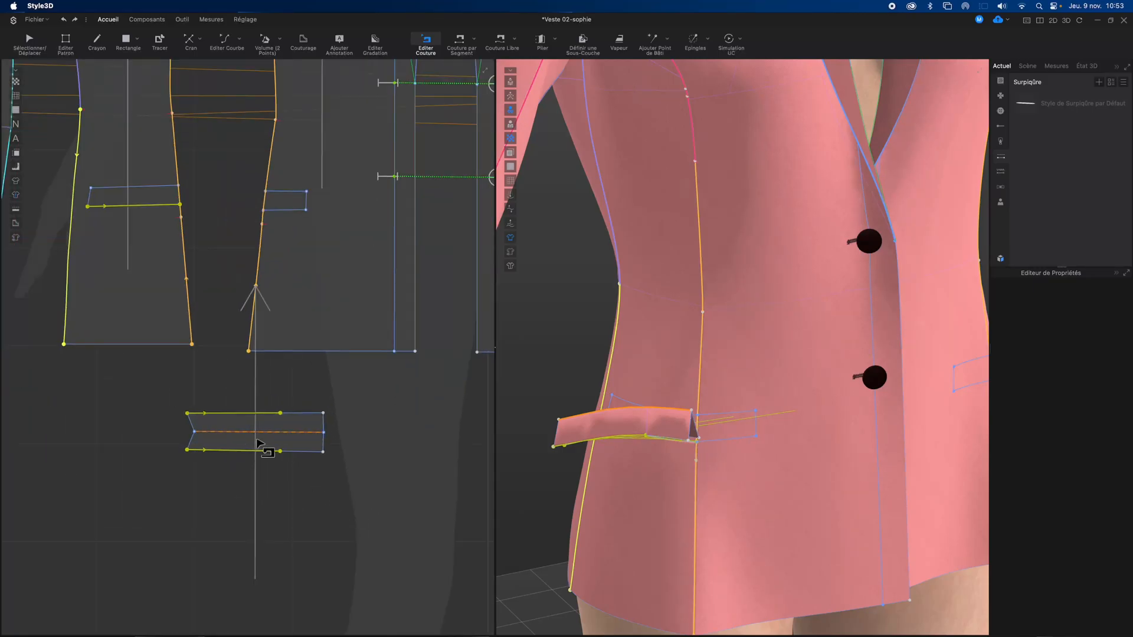
click(316, 456)
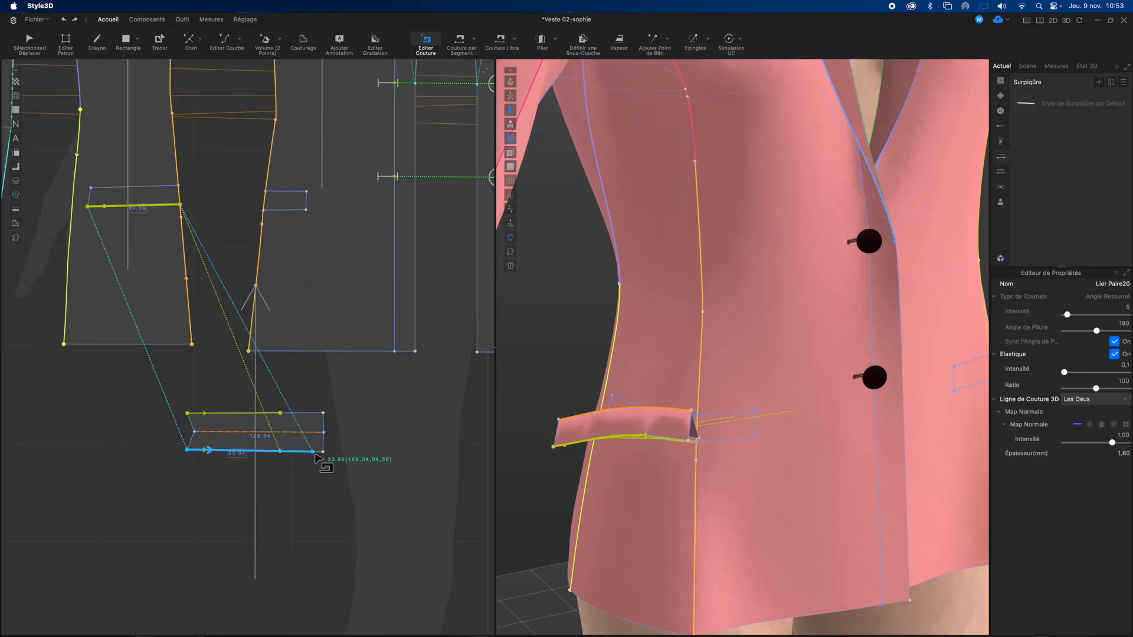
click(323, 453)
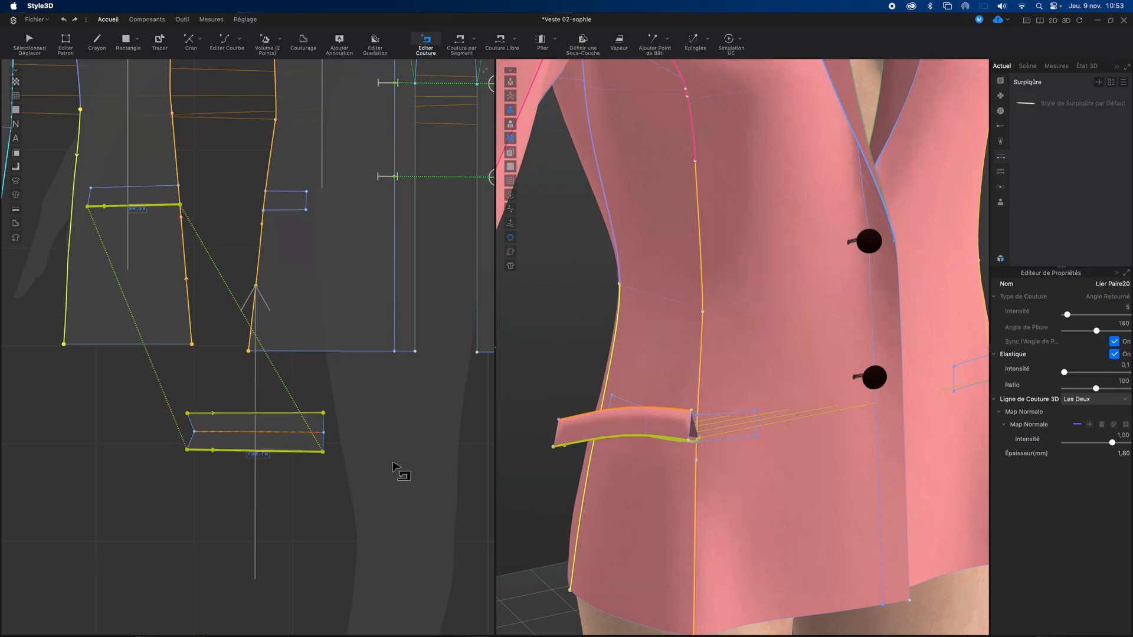
click(311, 414)
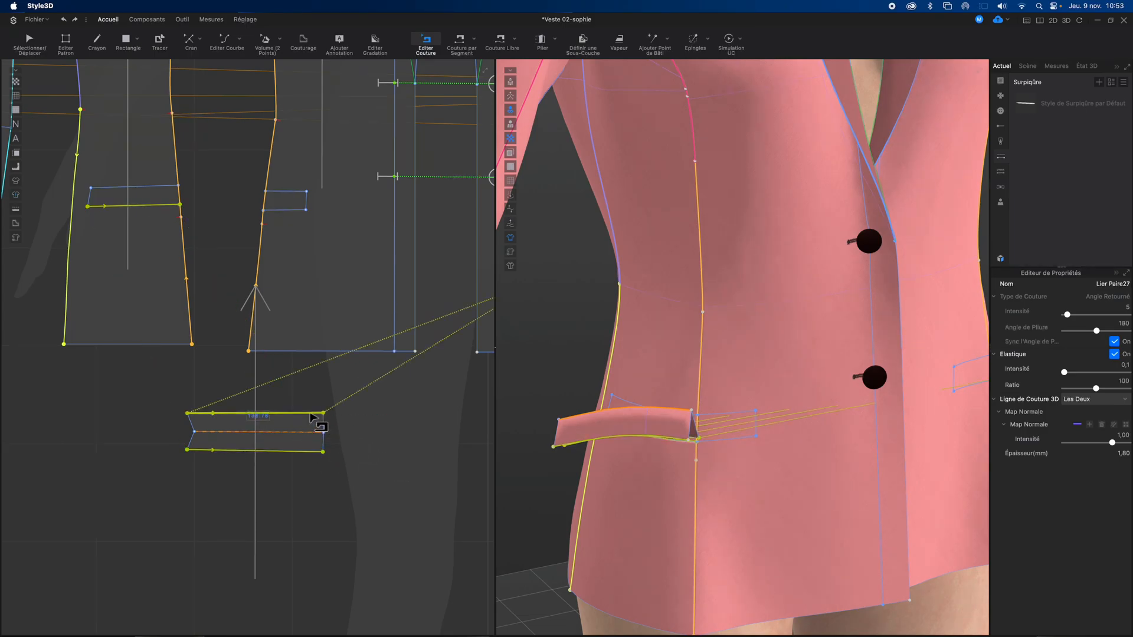
Delete the remaining seams on the two long edges of the pocket piece
key(Delete)
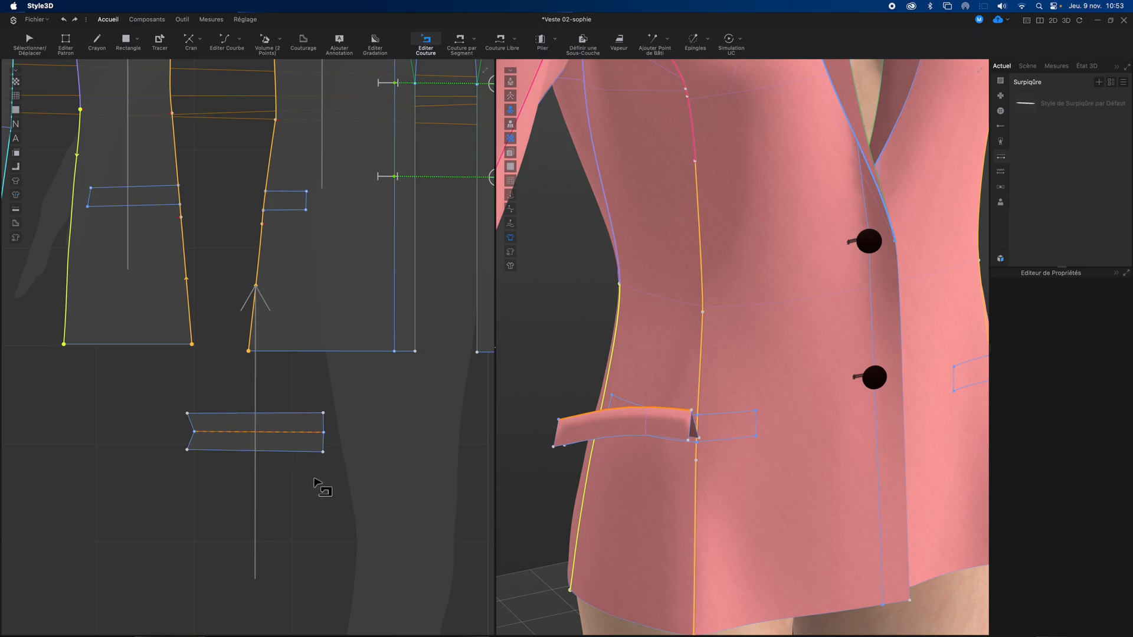
key(a)
click(283, 435)
click(285, 446)
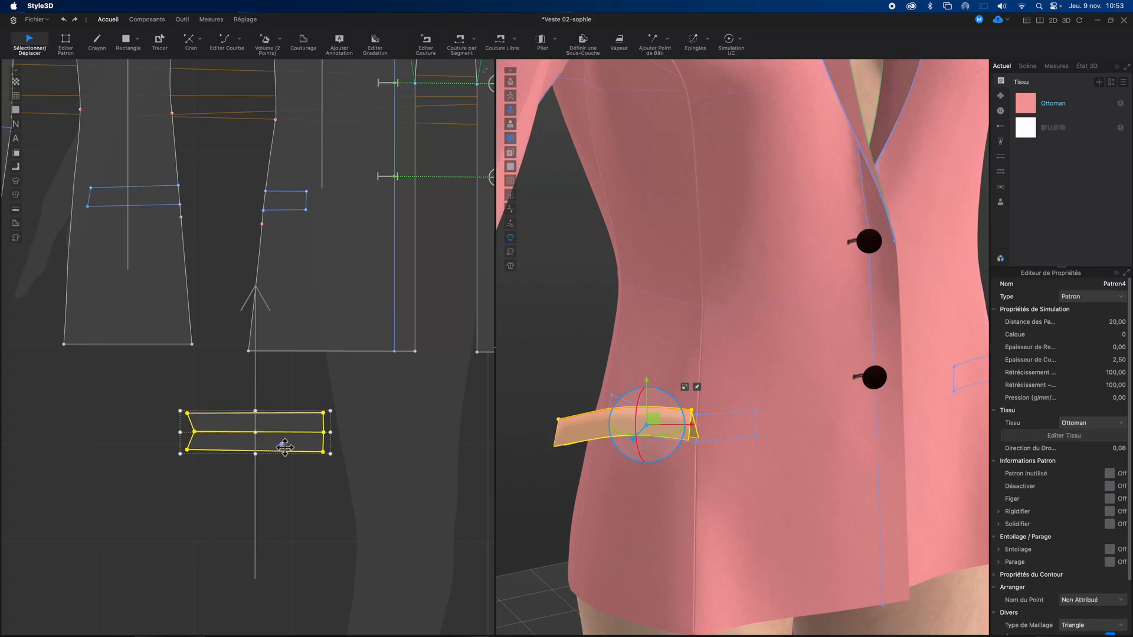
right_click(285, 449)
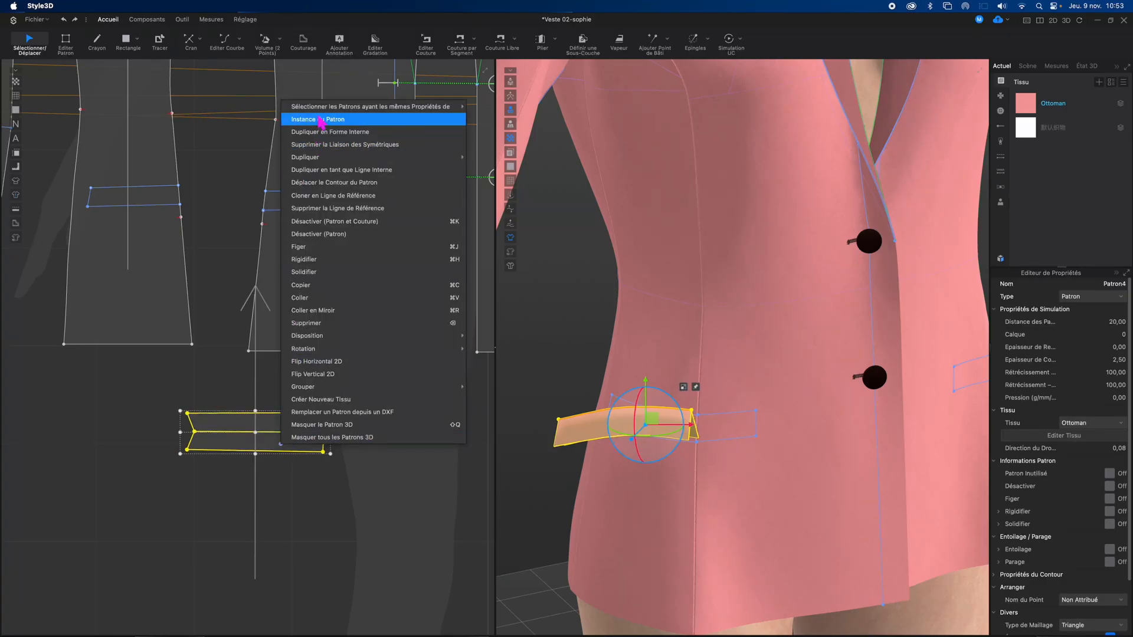
click(326, 501)
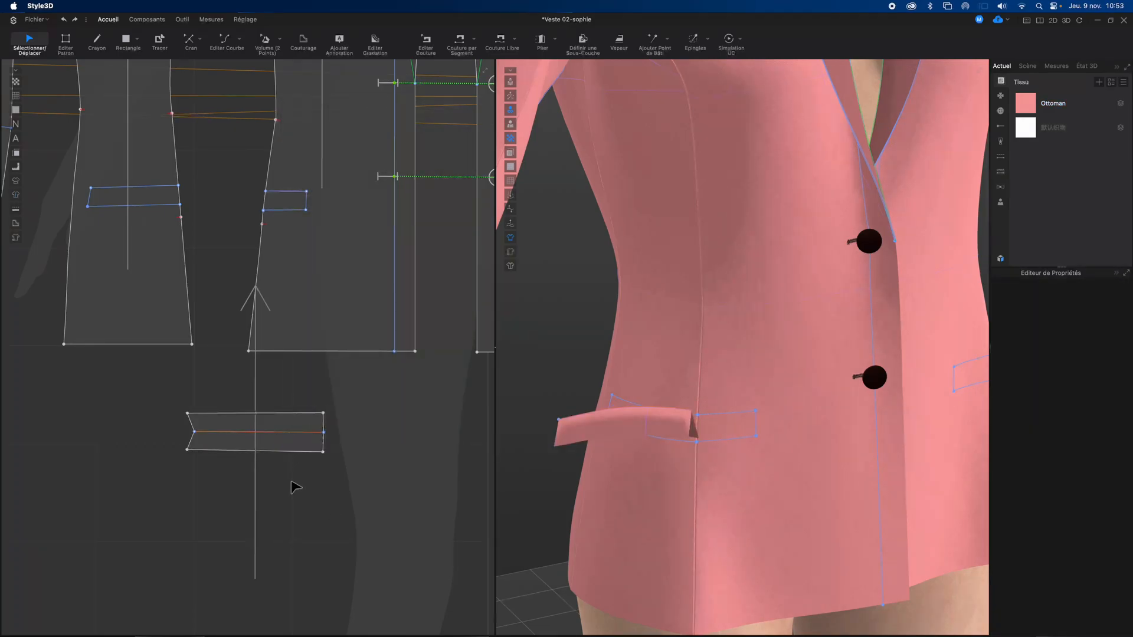
Sew the two halves of the pocket piece's straight end to each other with segment sewing
key(n)
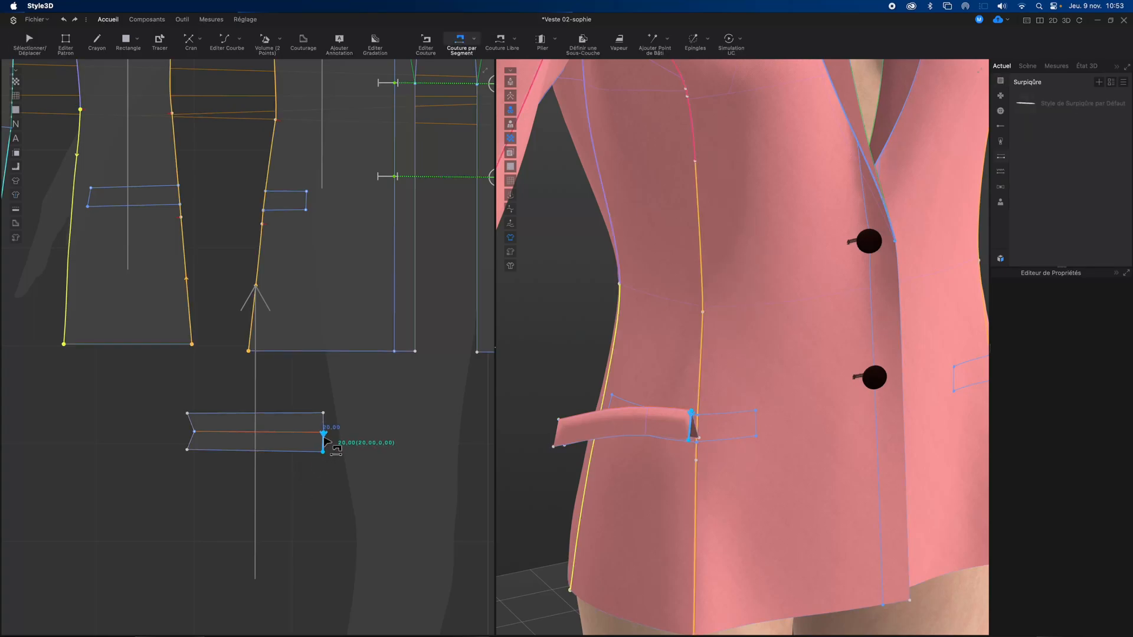
click(326, 429)
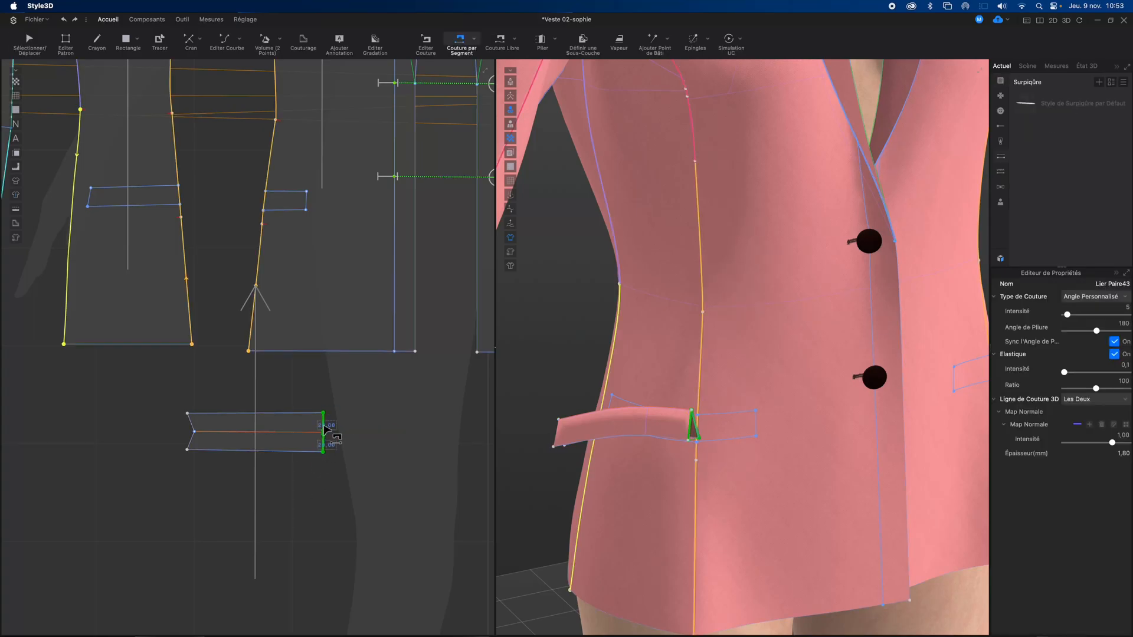
middle_drag(357, 465, 372, 466)
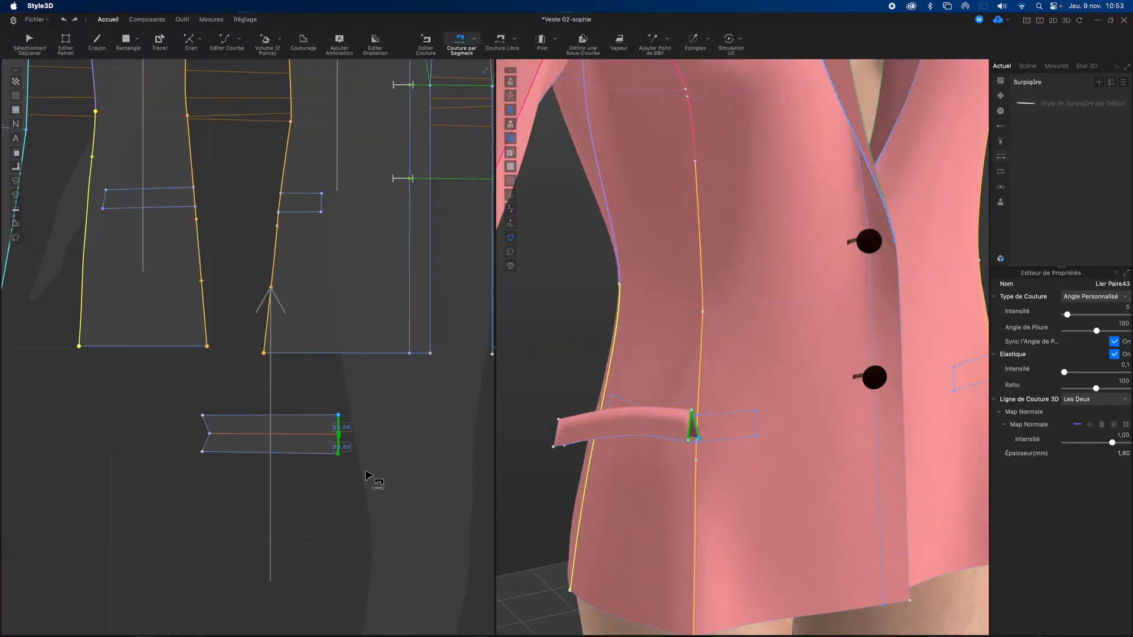
key(m)
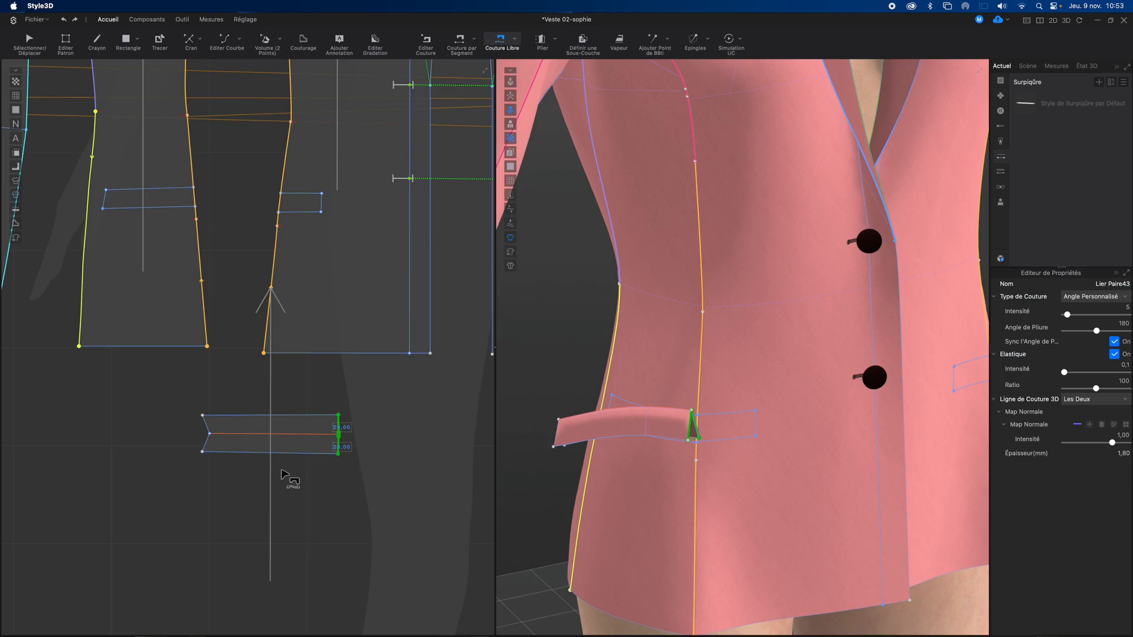
click(202, 453)
click(337, 453)
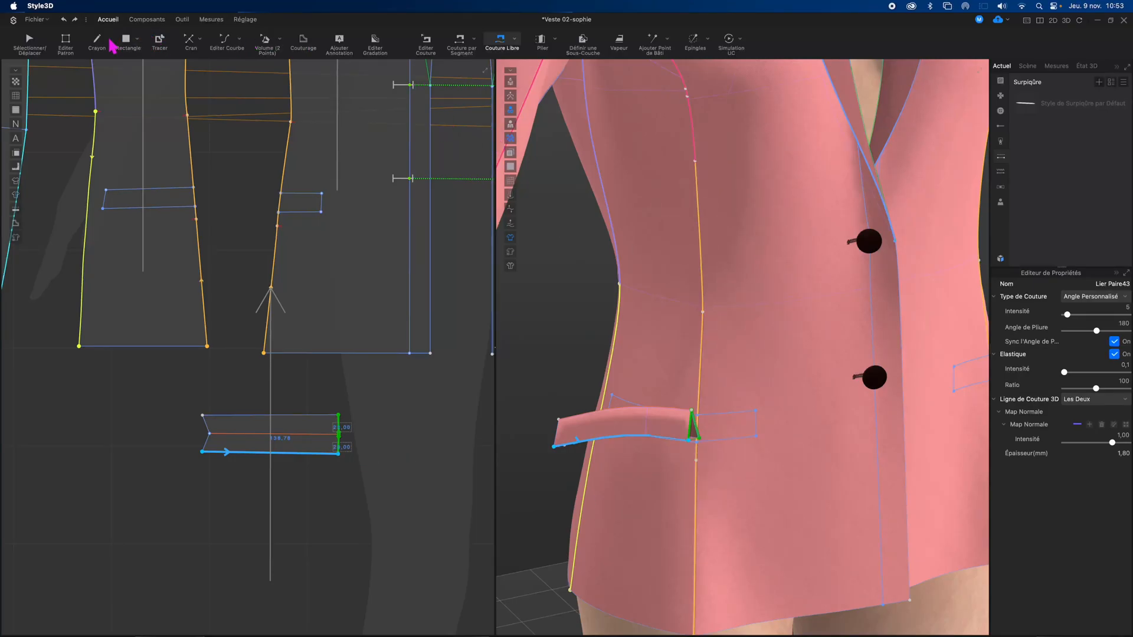
key(Escape)
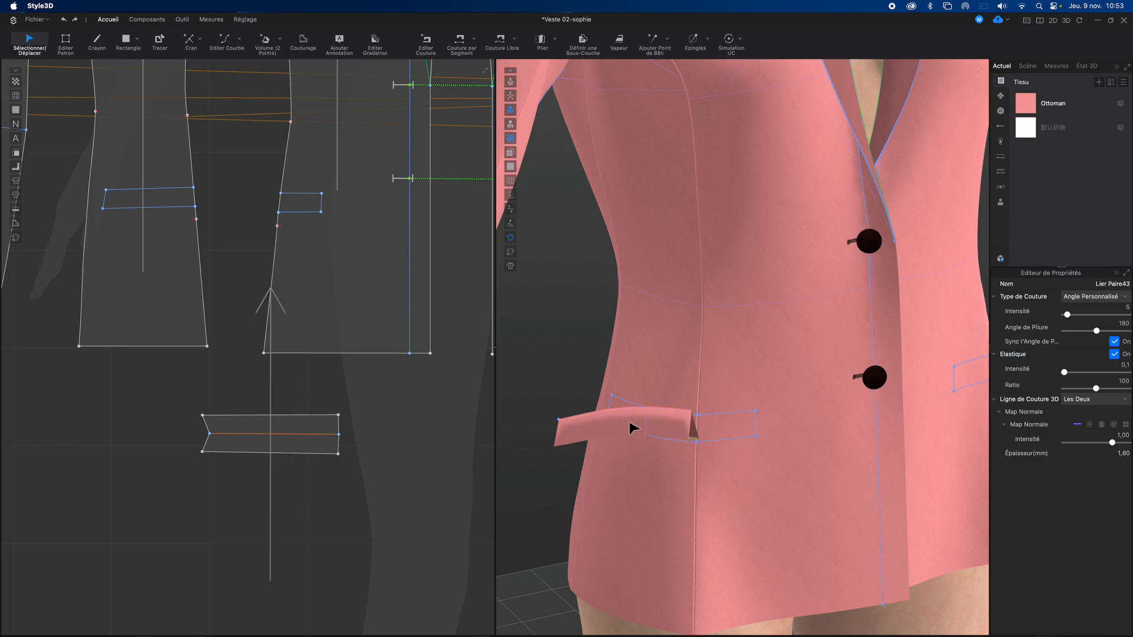
Move the folded pocket piece outward from the jacket and down below the pocket lines in the 3D view
click(633, 429)
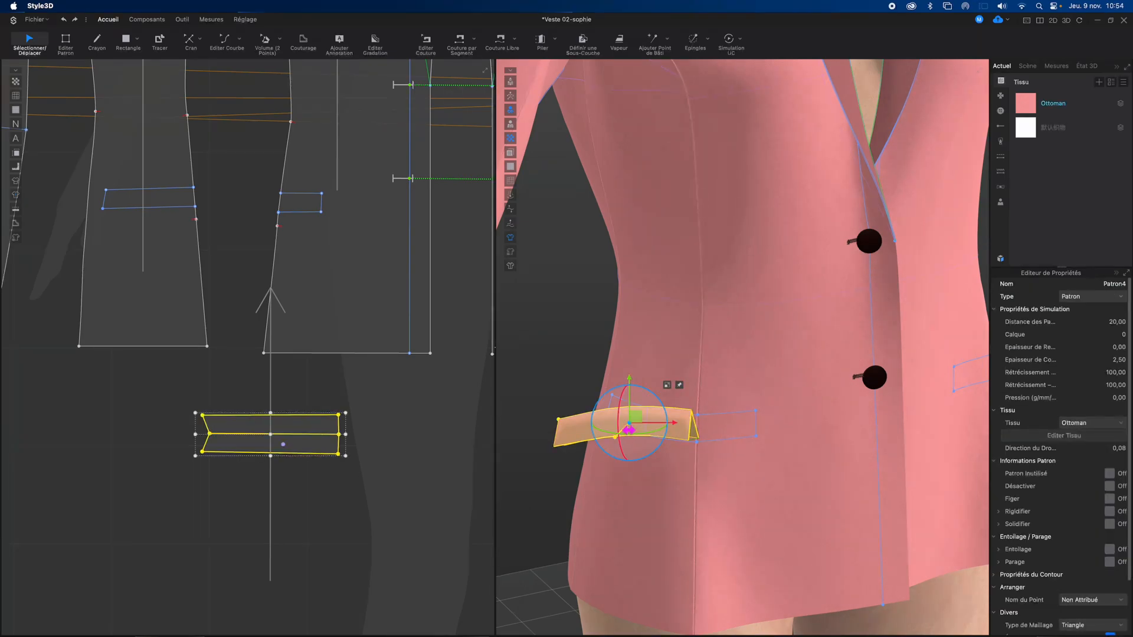
drag(615, 464, 608, 490)
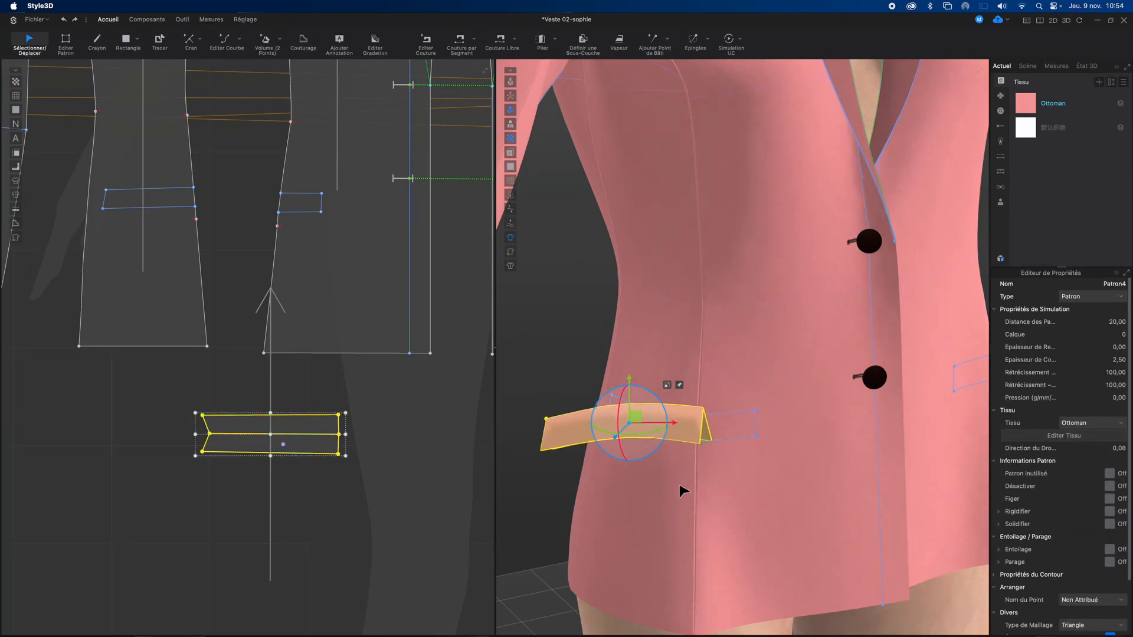
right_drag(696, 490, 813, 464)
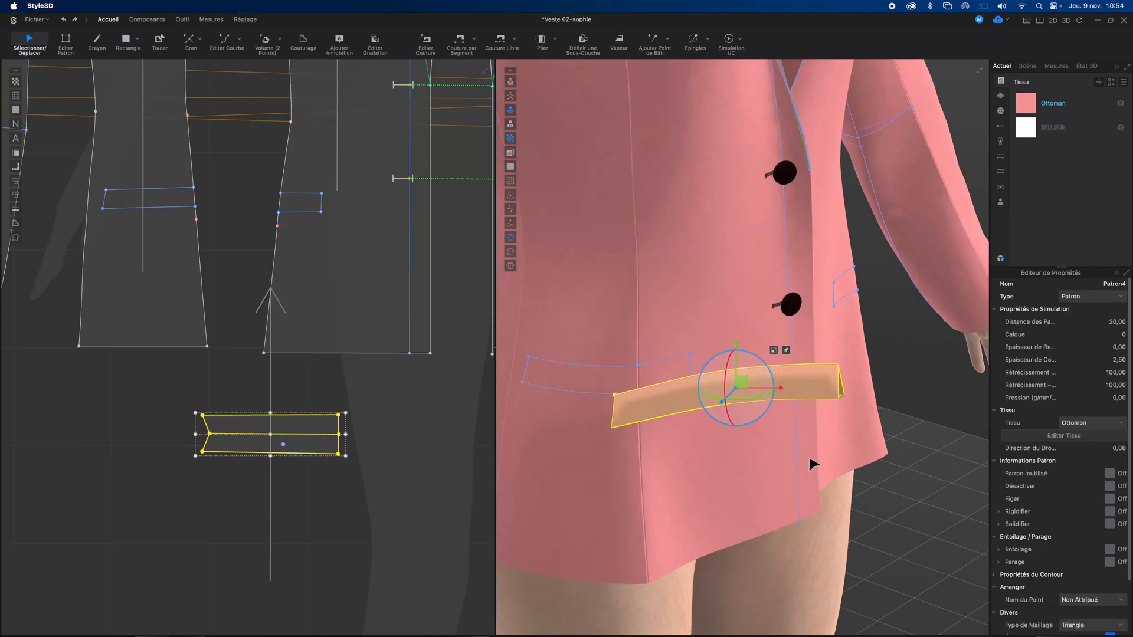
drag(748, 388, 747, 437)
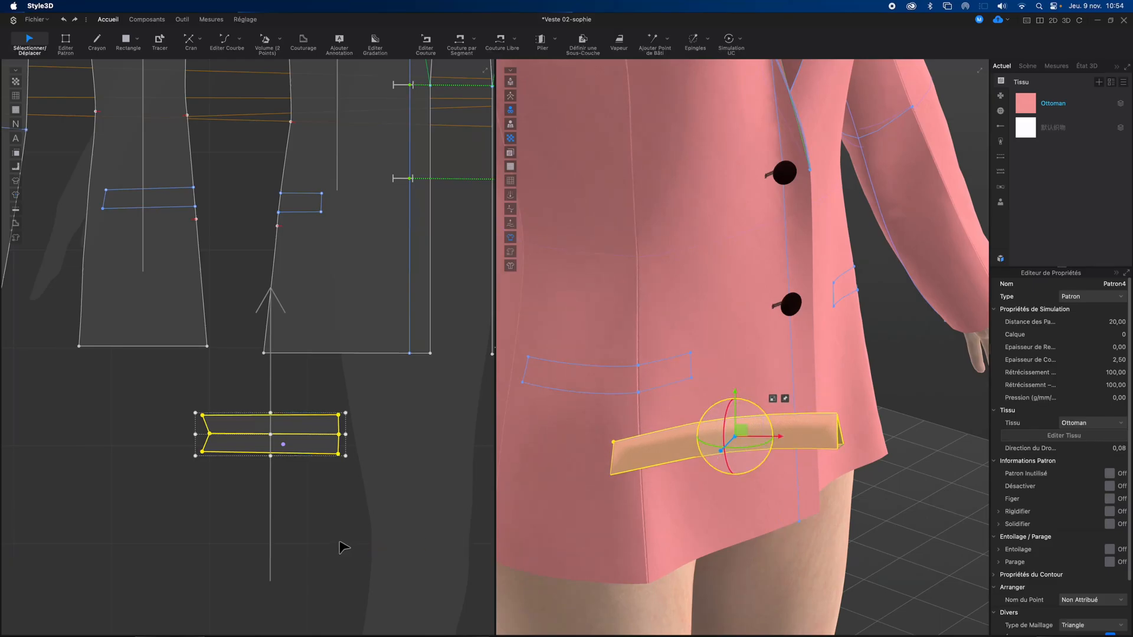
Free-sew the pocket piece's lower long edge to the lower pocket lines of the side panel and the front panel
key(m)
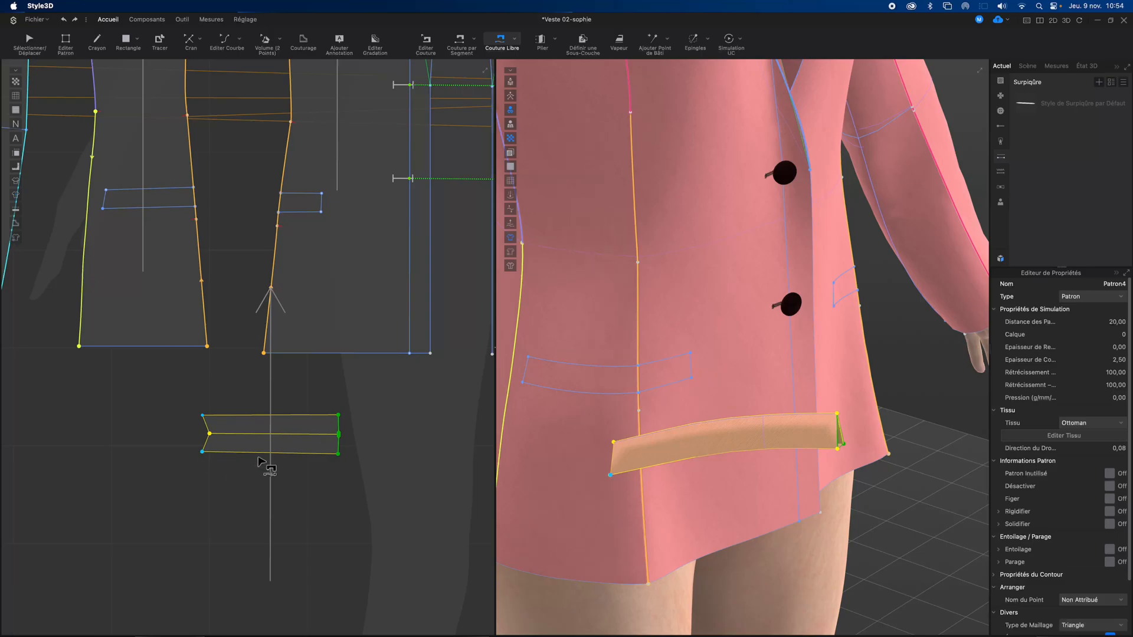
click(339, 458)
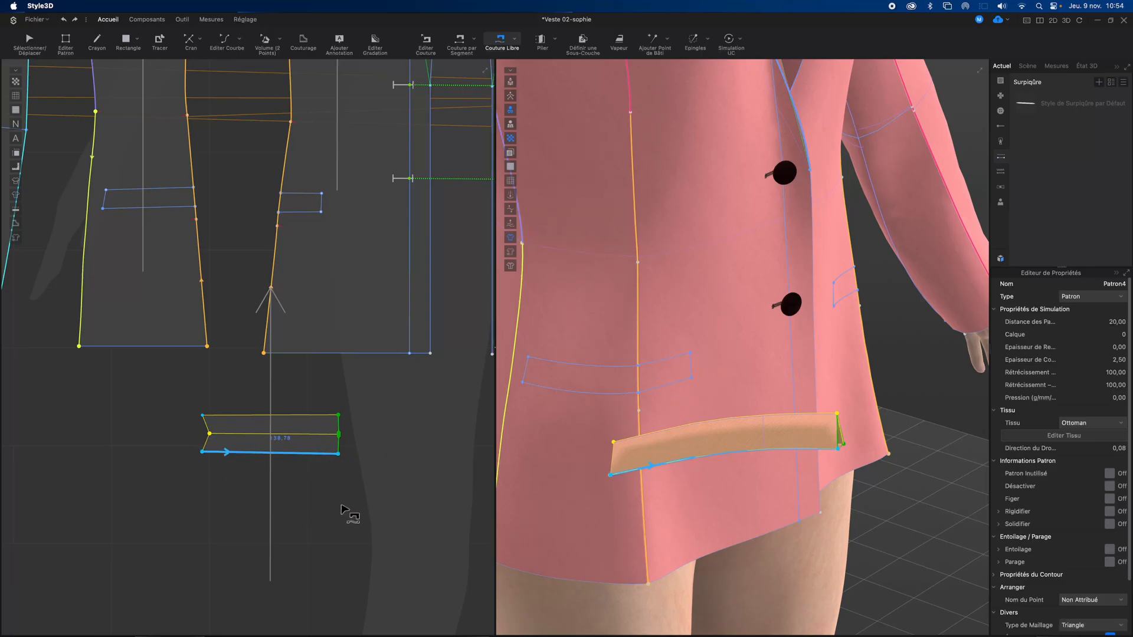
click(103, 208)
click(196, 207)
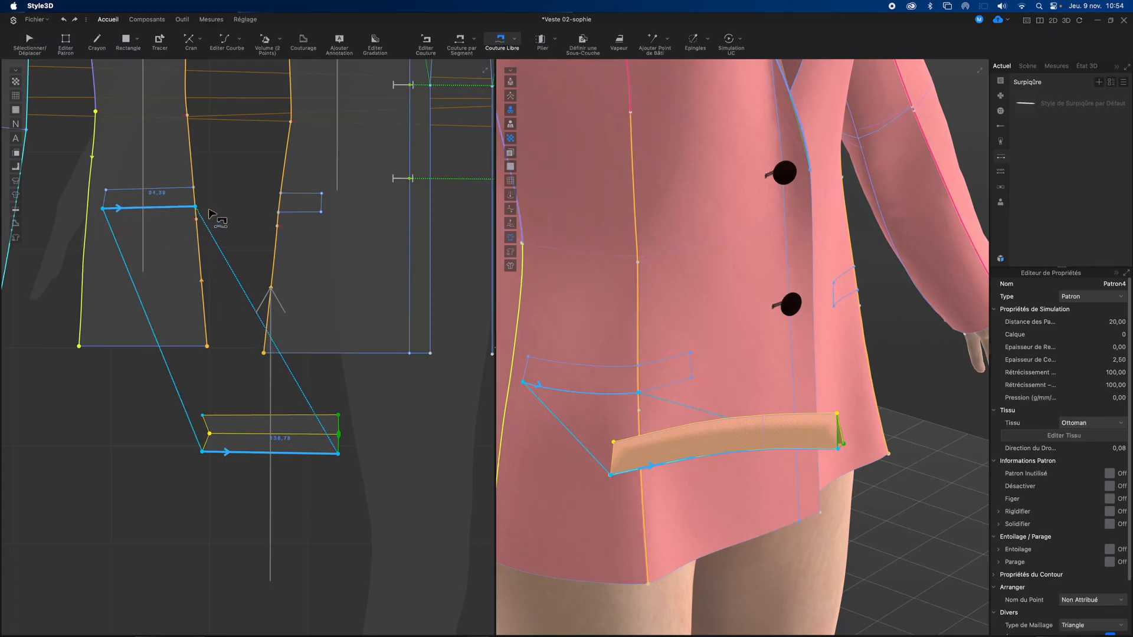
click(321, 212)
key(Return)
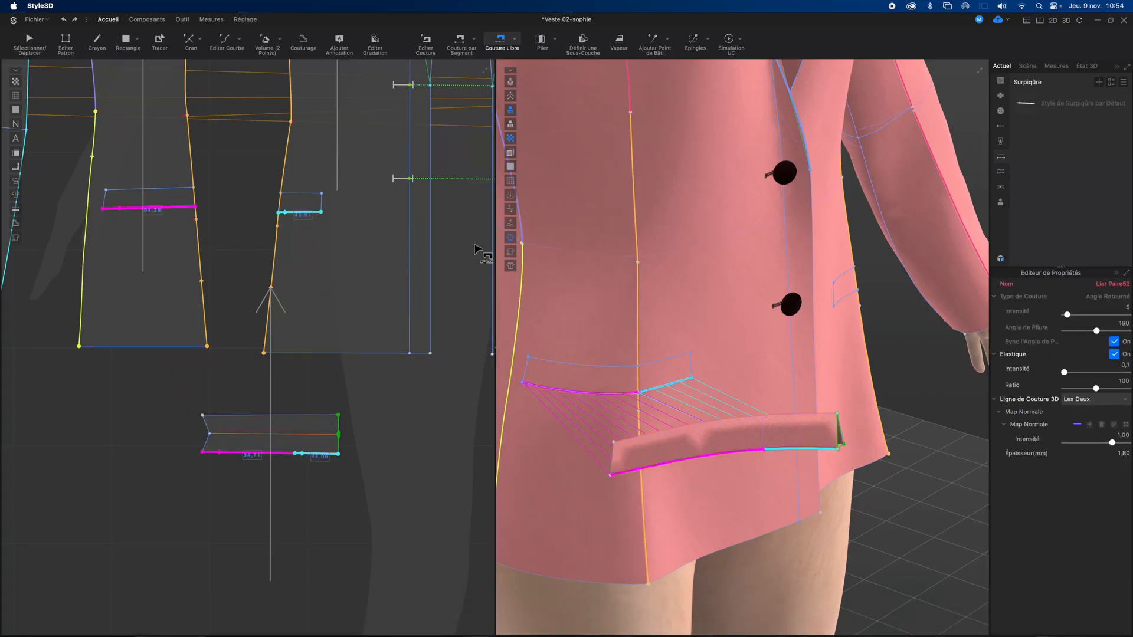
Superpose the pocket piece on top of the jacket panels using Superposer (Dessus)
click(31, 41)
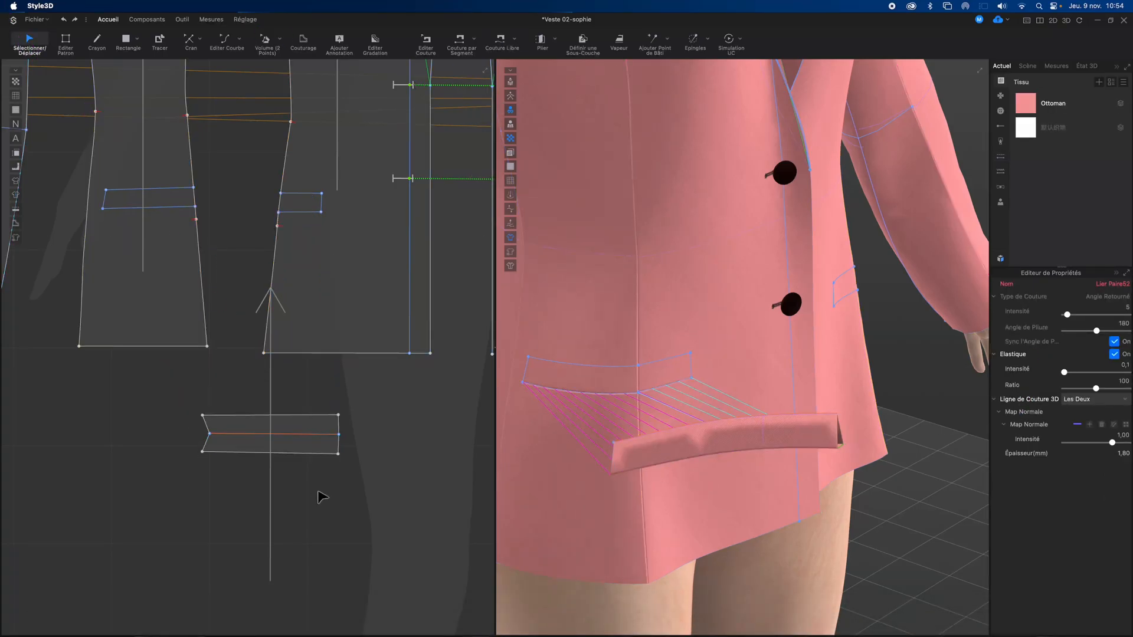
click(667, 457)
right_click(672, 458)
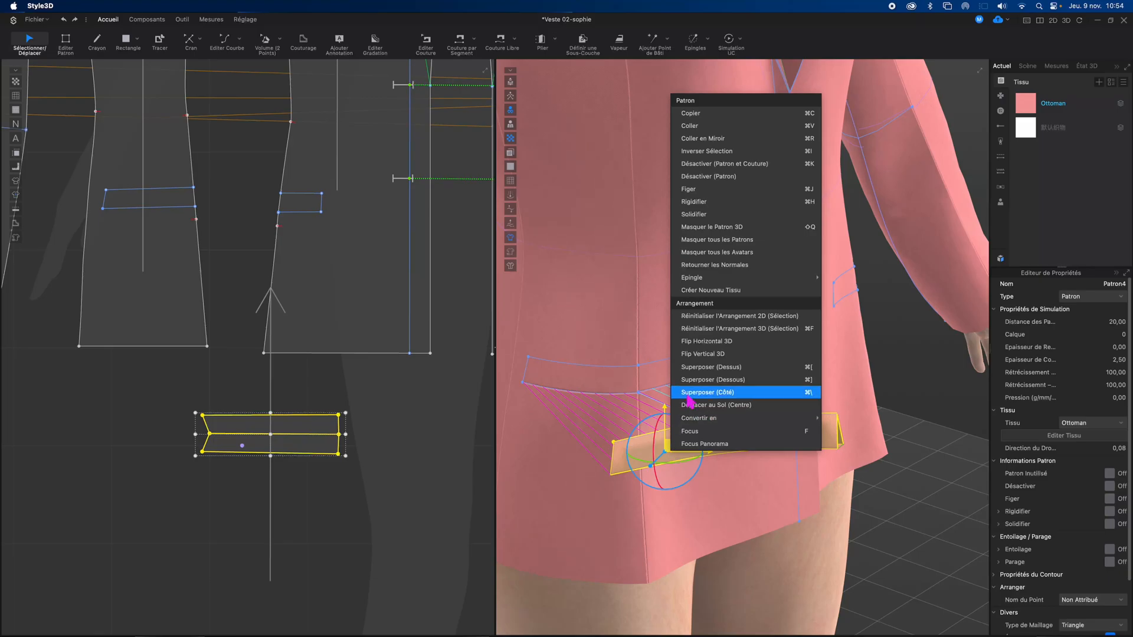
click(700, 369)
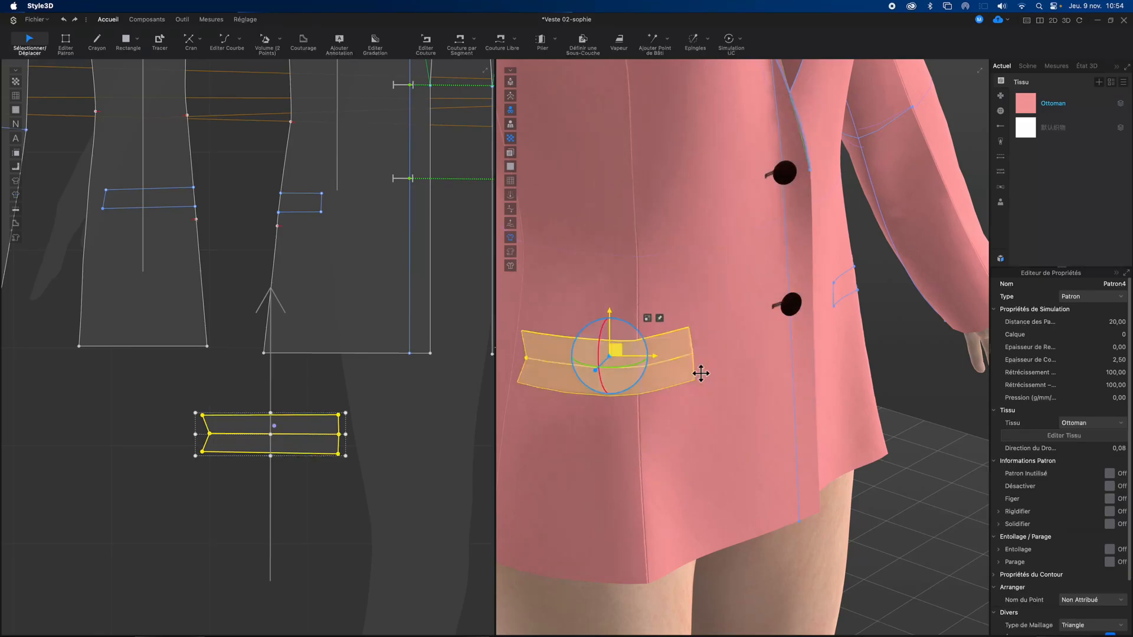
click(357, 496)
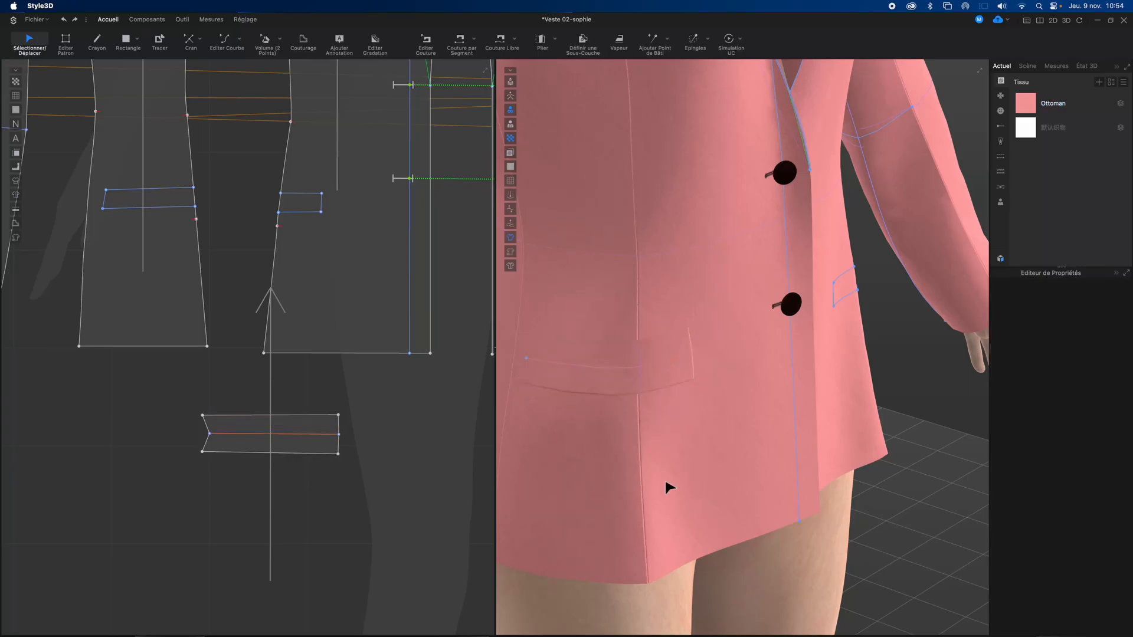
Fold the superposed pocket piece along its centre line so its upper half turns back toward the jacket
click(640, 359)
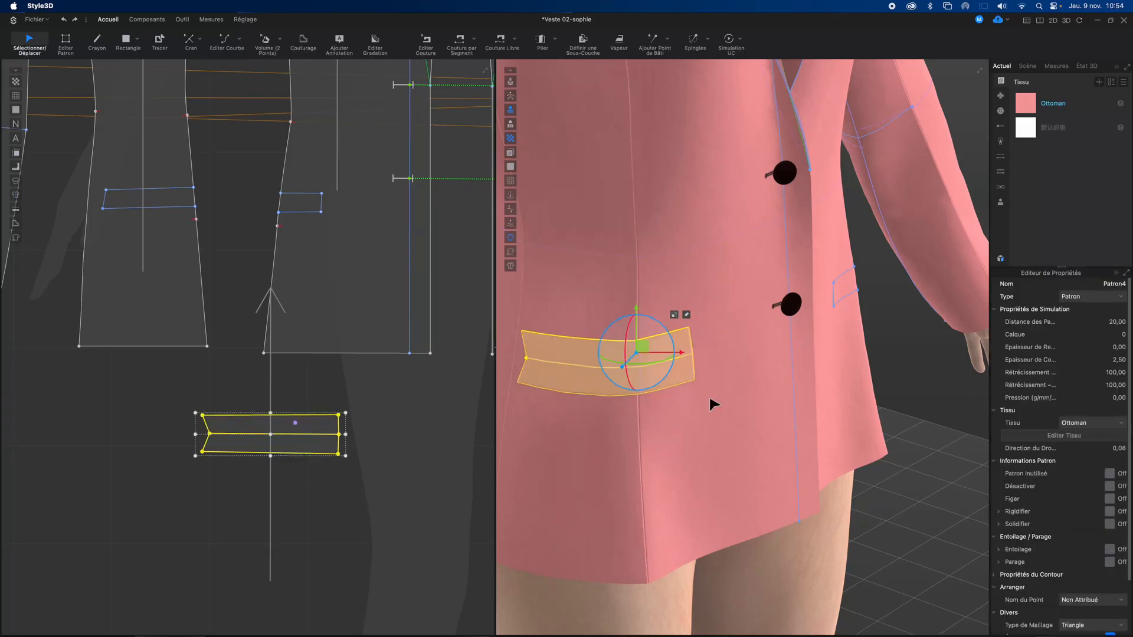
right_drag(682, 403, 611, 404)
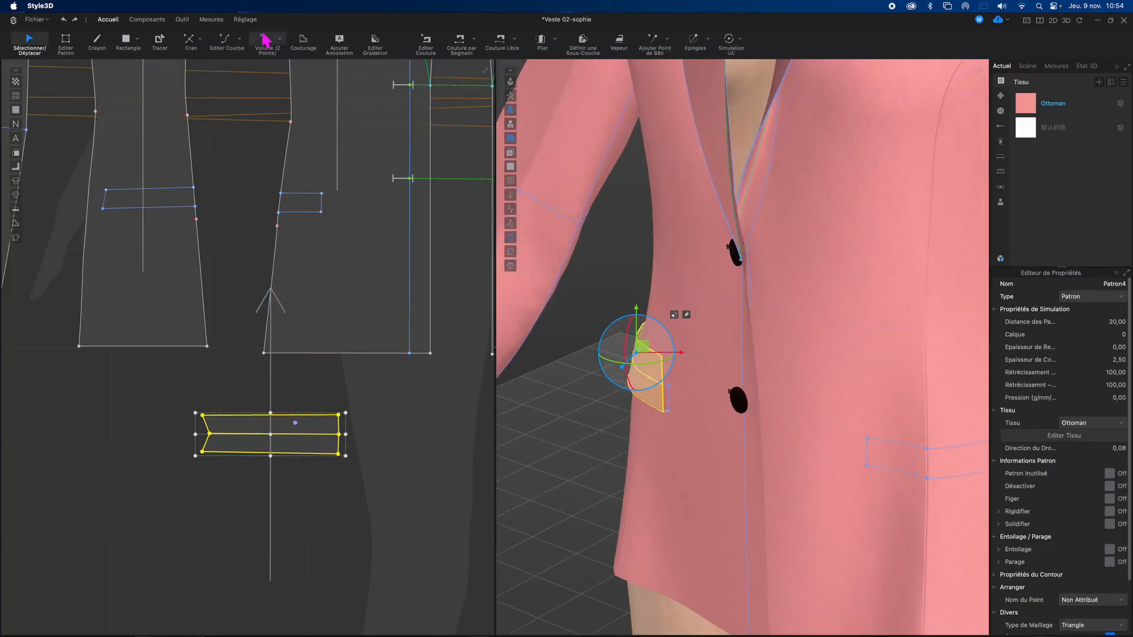
click(556, 40)
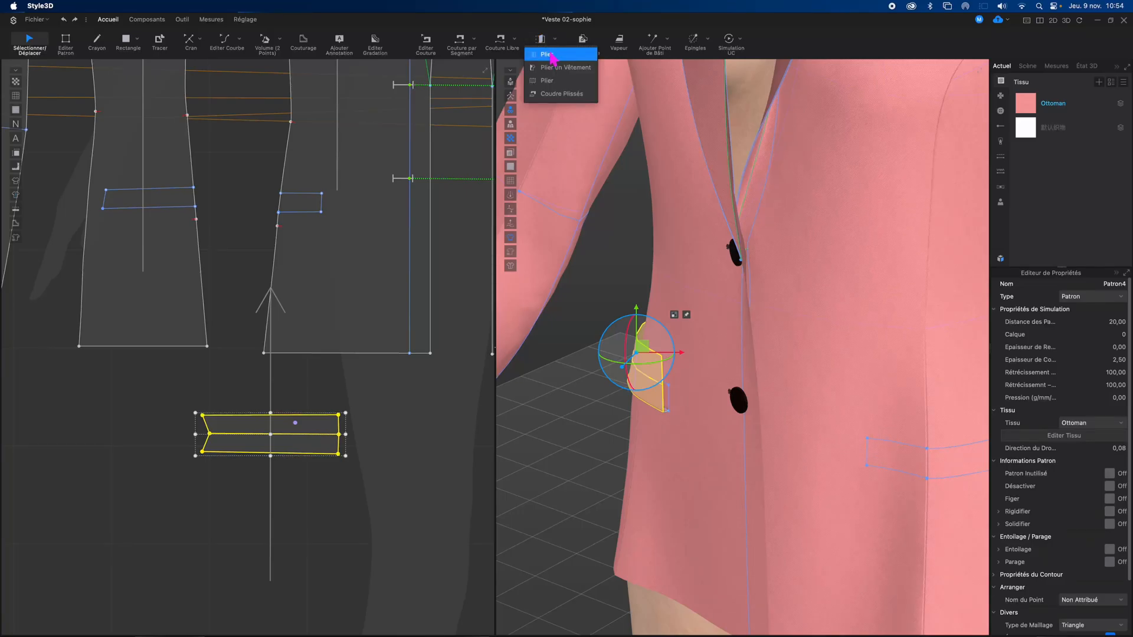
click(550, 54)
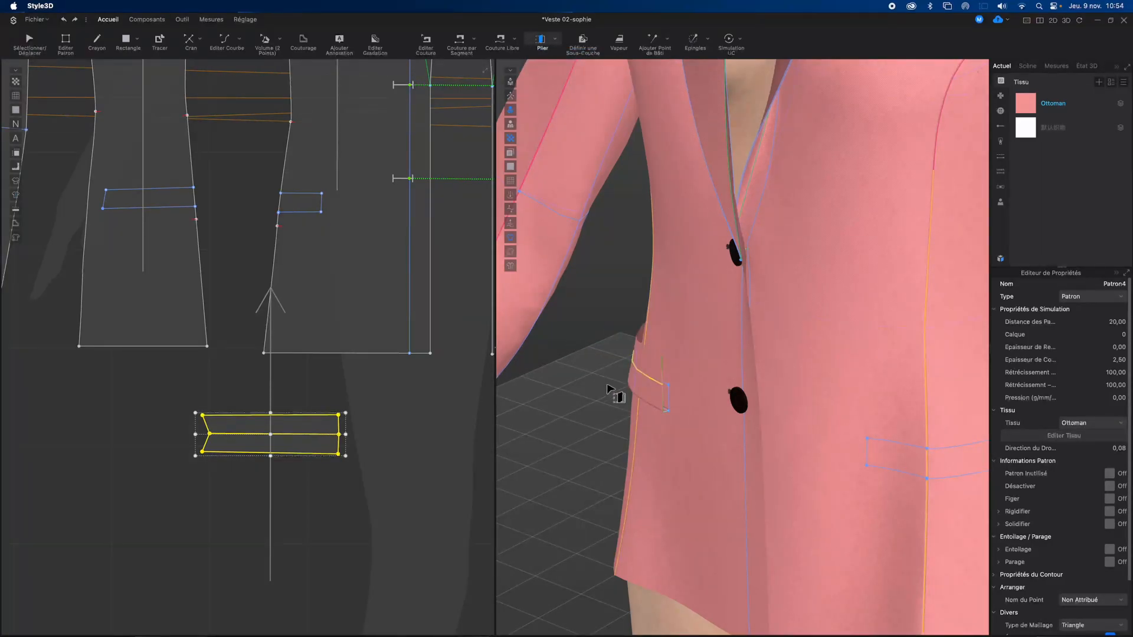
click(643, 378)
drag(654, 358, 647, 380)
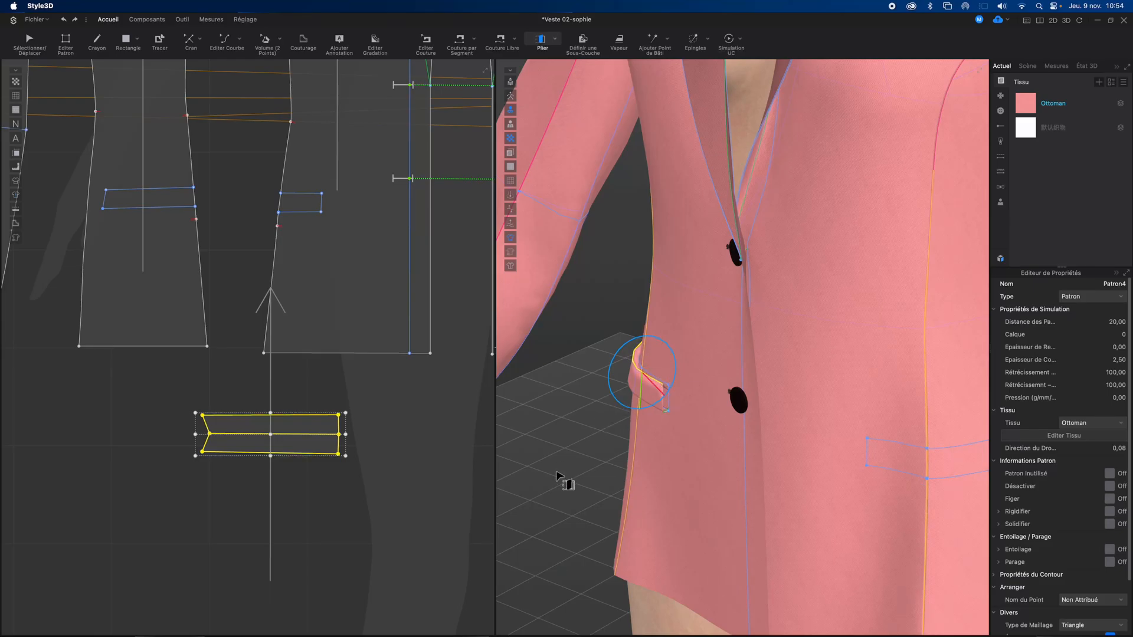
click(319, 525)
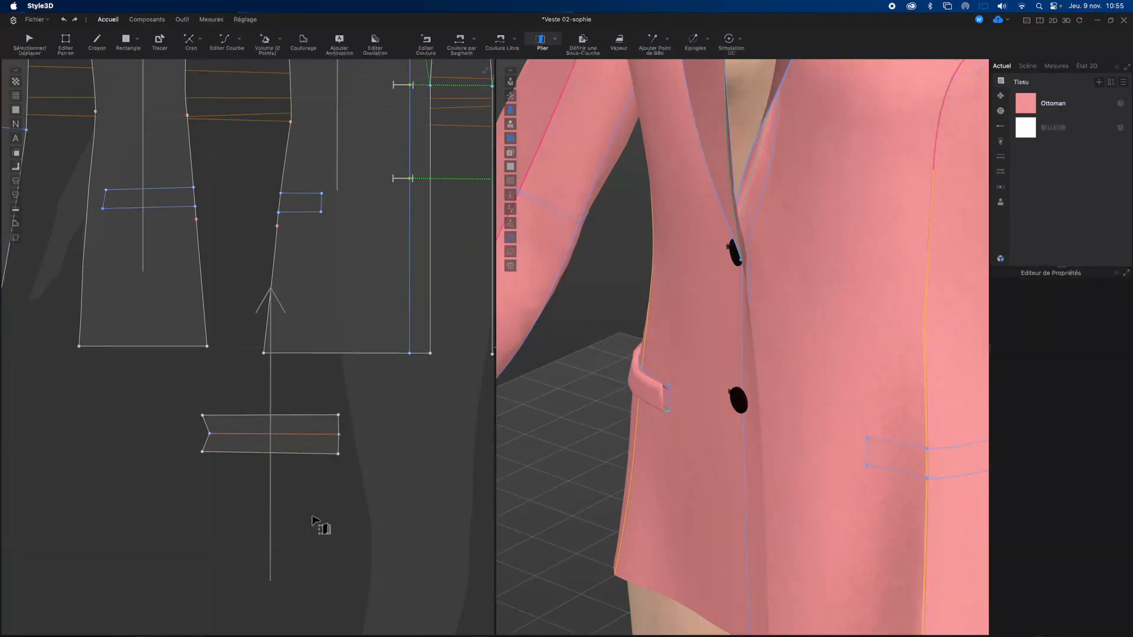
Sew the pocket piece's two long edges together with segment sewing and run the simulation briefly
key(n)
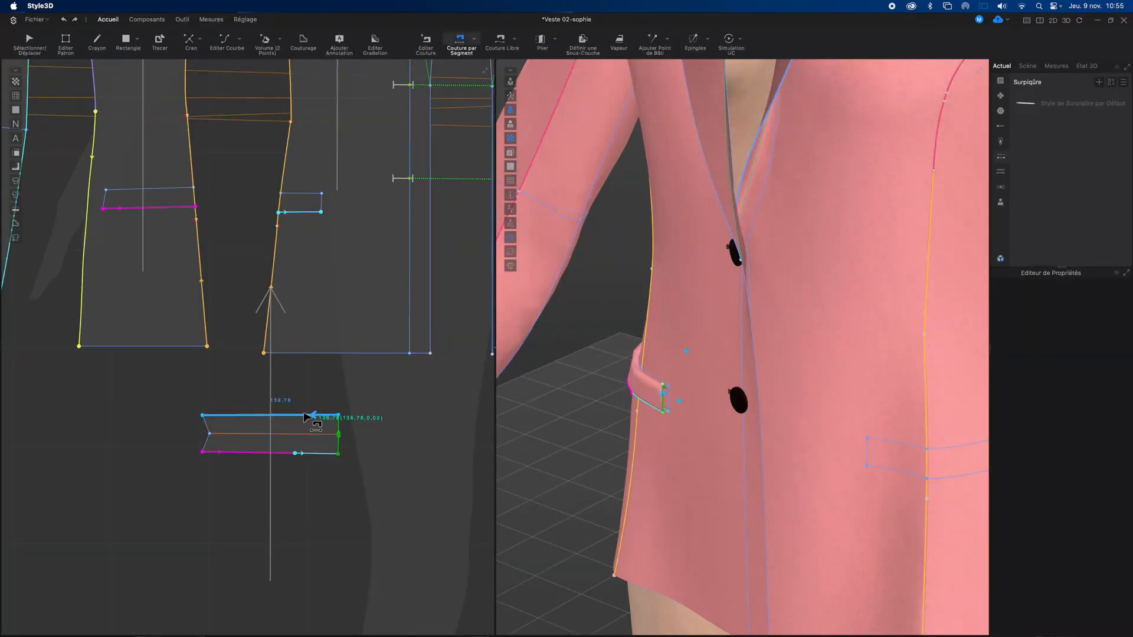
click(307, 452)
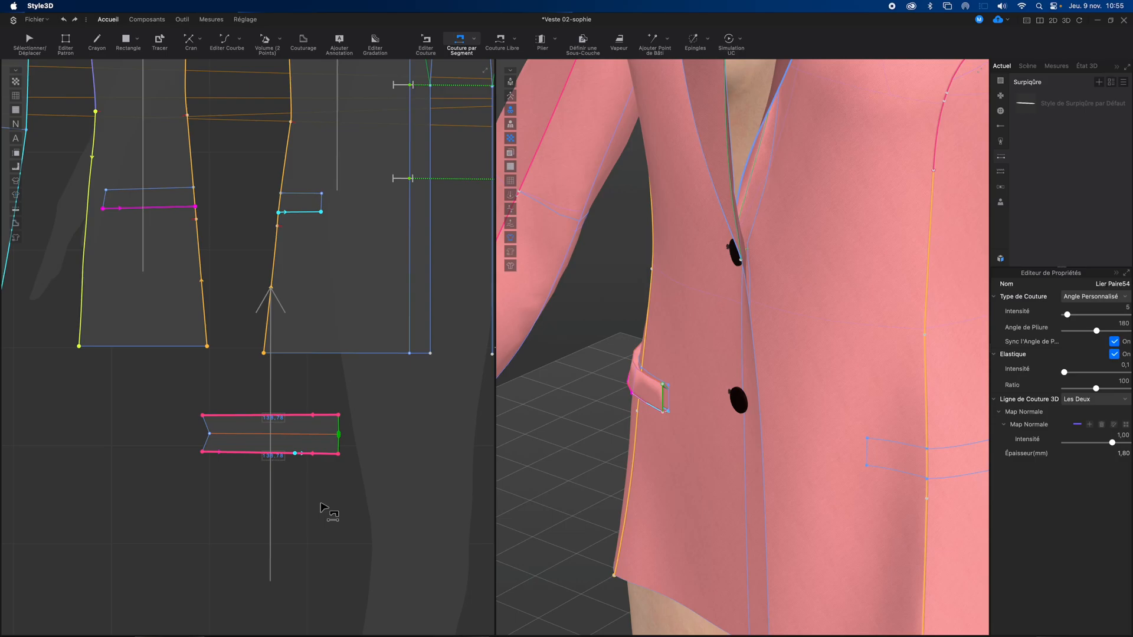
key(space)
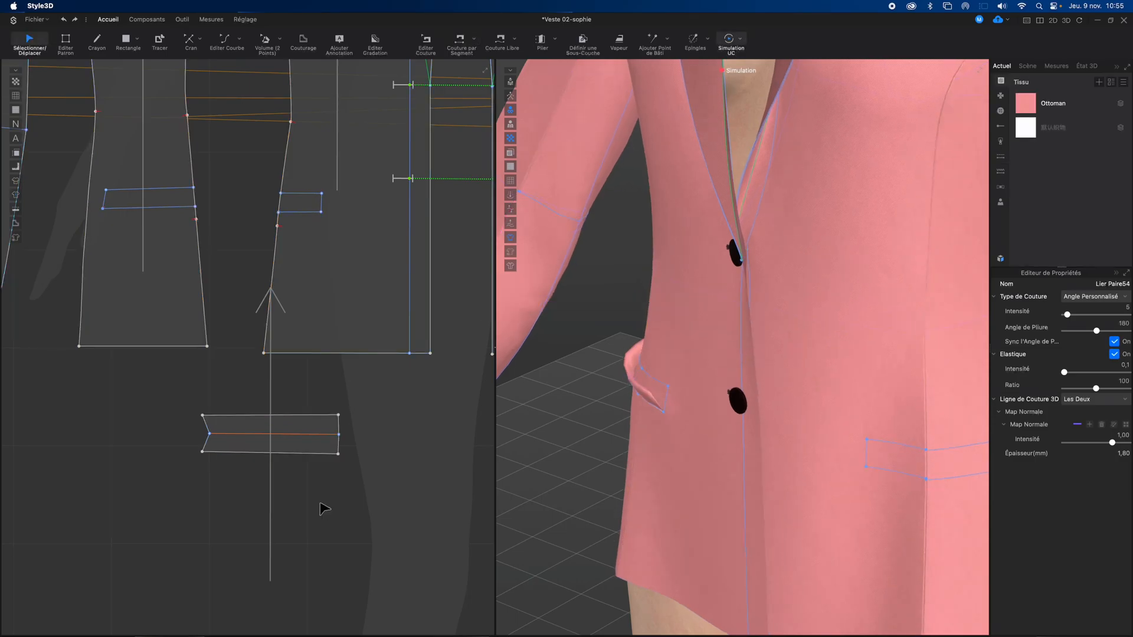
key(space)
middle_drag(612, 394, 575, 412)
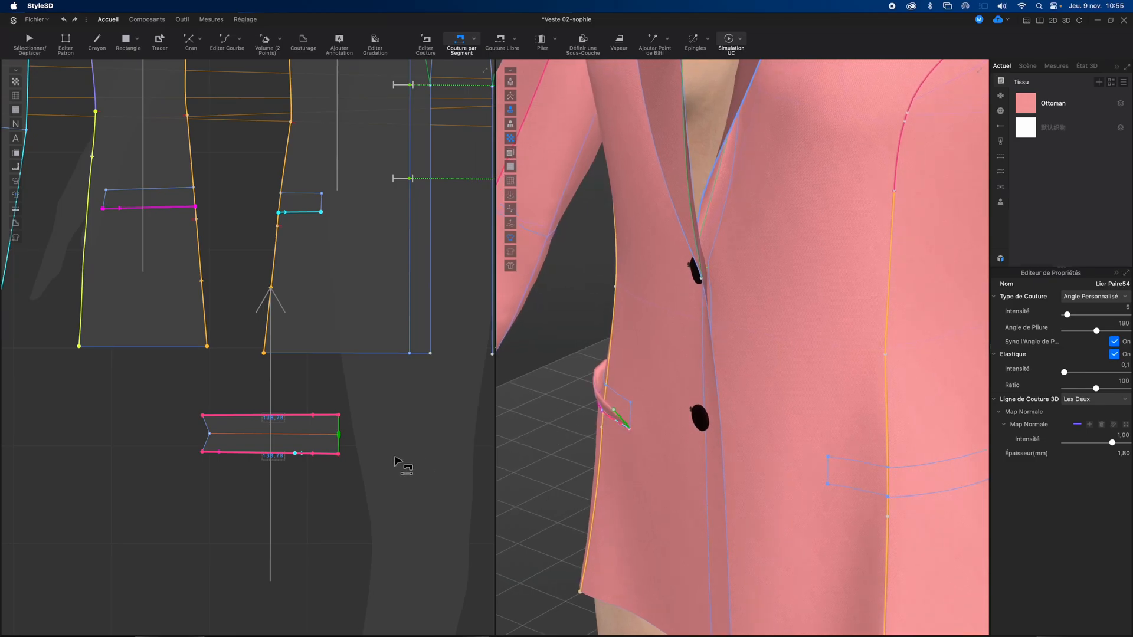
Sew the lower half of the pocket piece's straight end to the front panel's short pocket line and simulate briefly
click(339, 451)
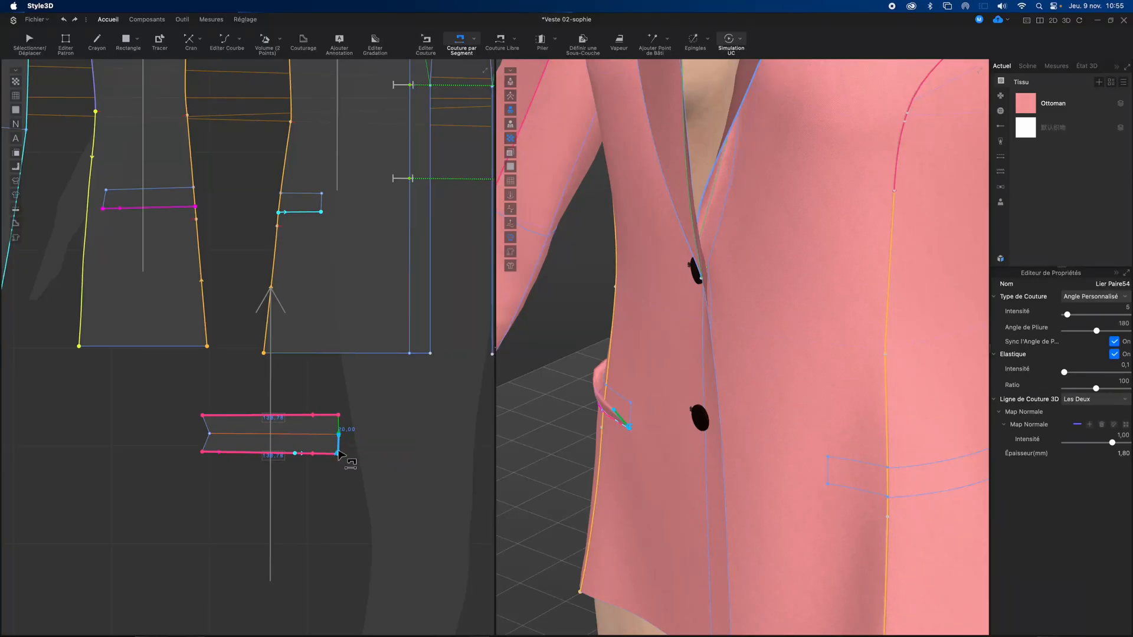
click(324, 204)
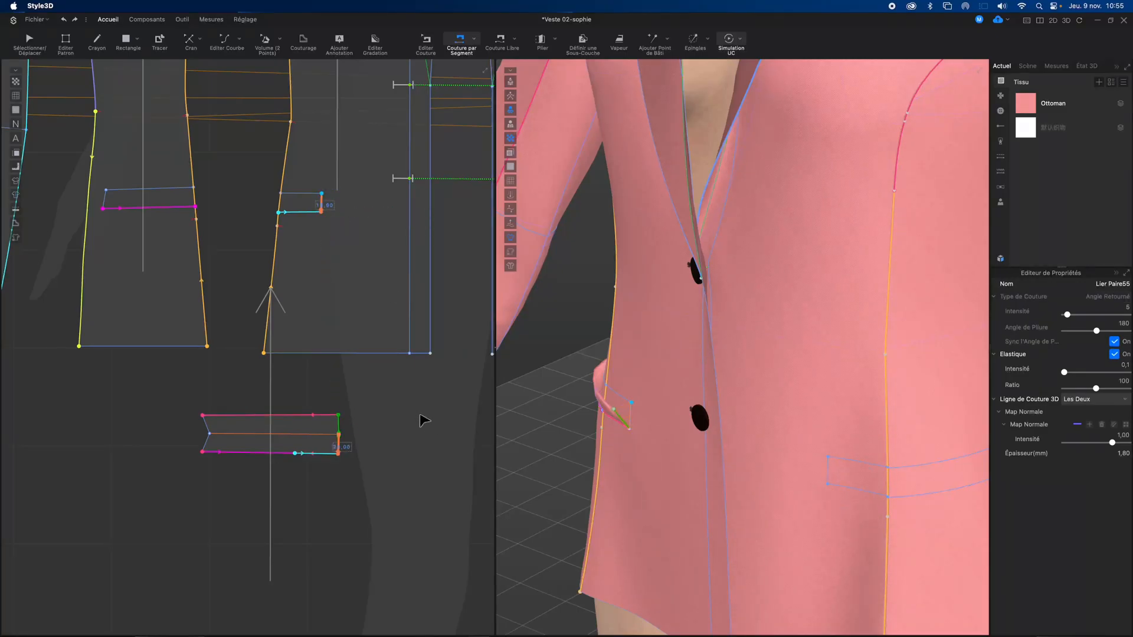
key(space)
key(space)
right_drag(543, 415, 659, 402)
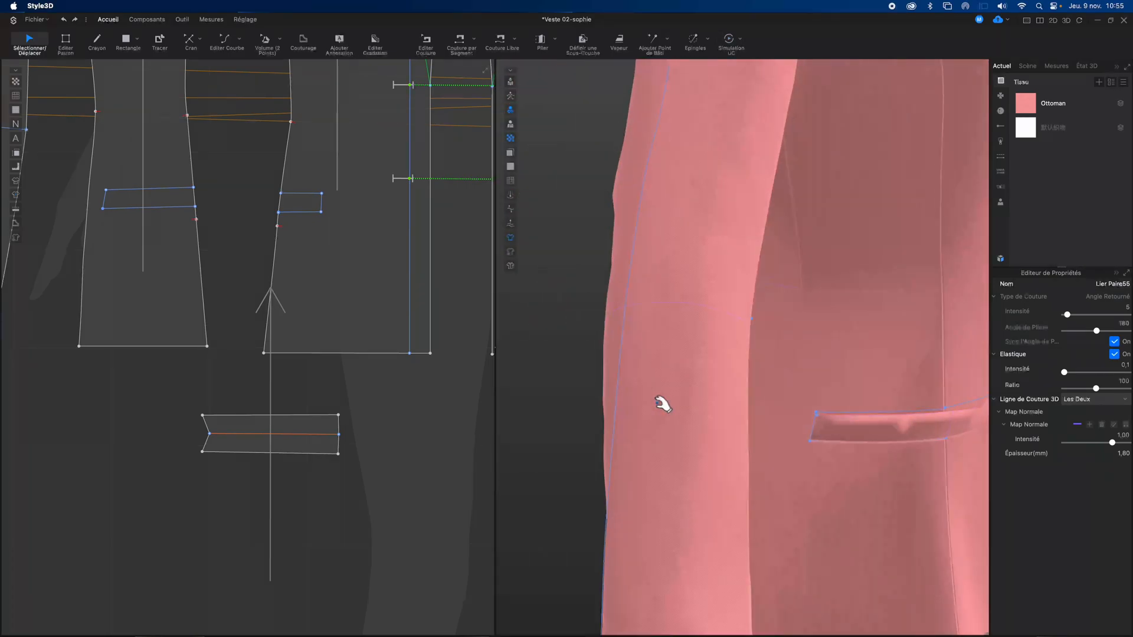
Sew the lower half of the pocket piece's notched end to the side panel's short pocket line with segment sewing and simulate briefly
key(space)
right_drag(127, 409, 151, 409)
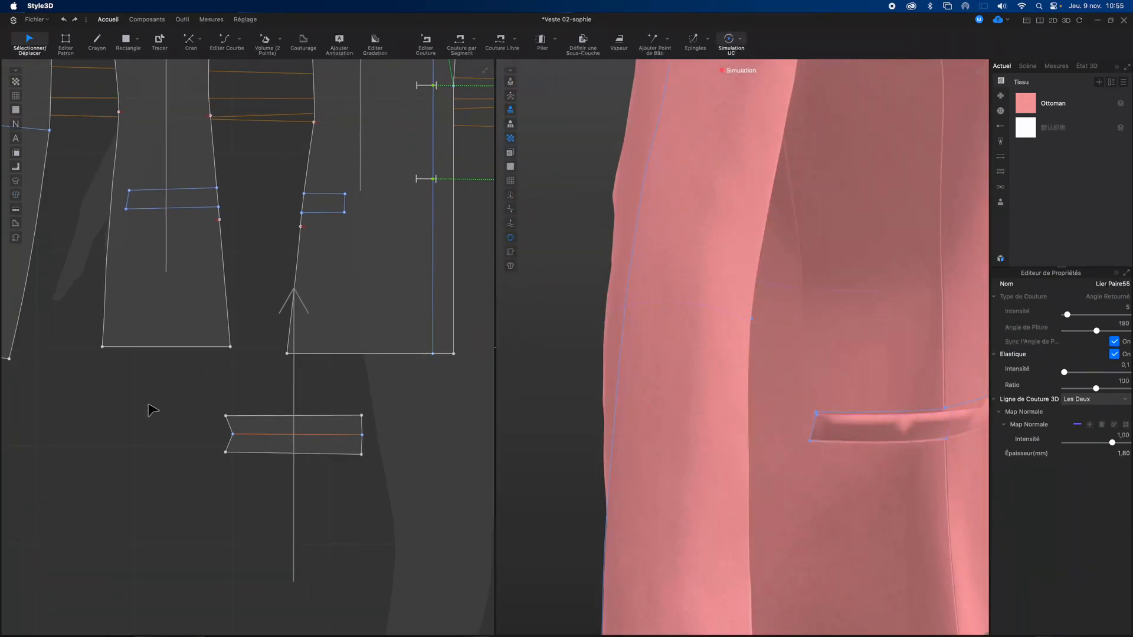
key(n)
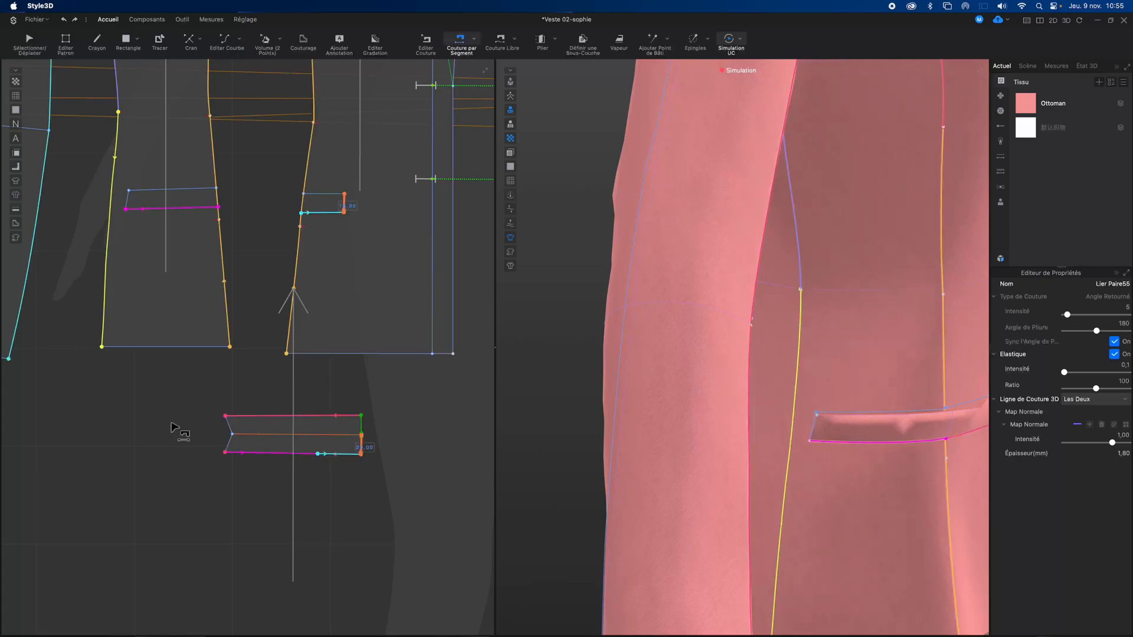
click(230, 443)
click(129, 201)
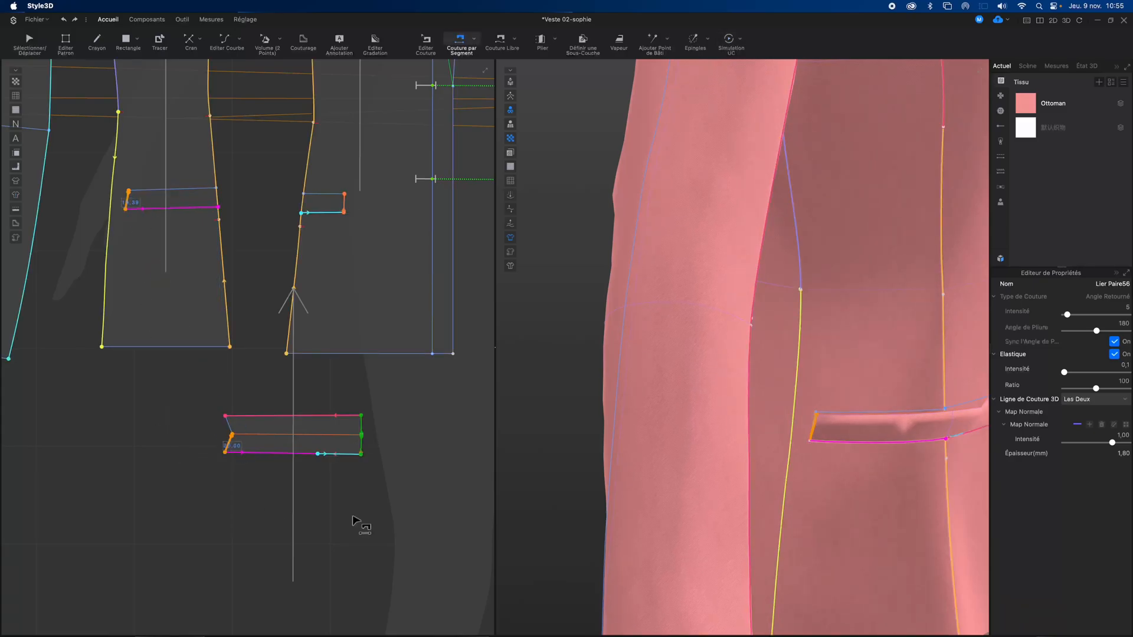
key(space)
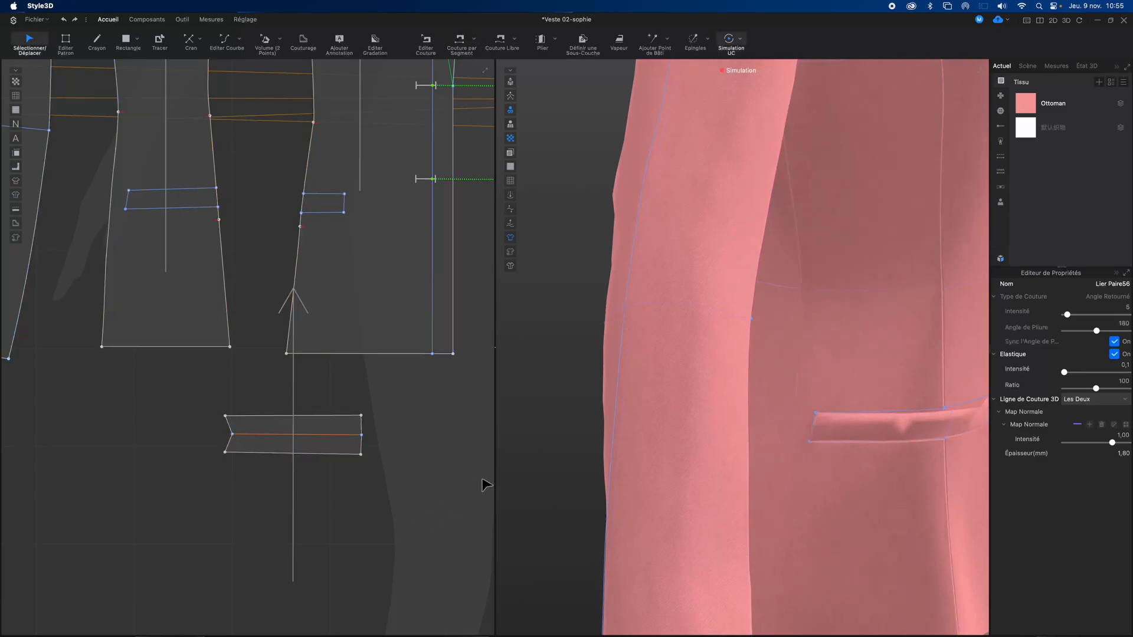
middle_drag(550, 439, 475, 437)
key(space)
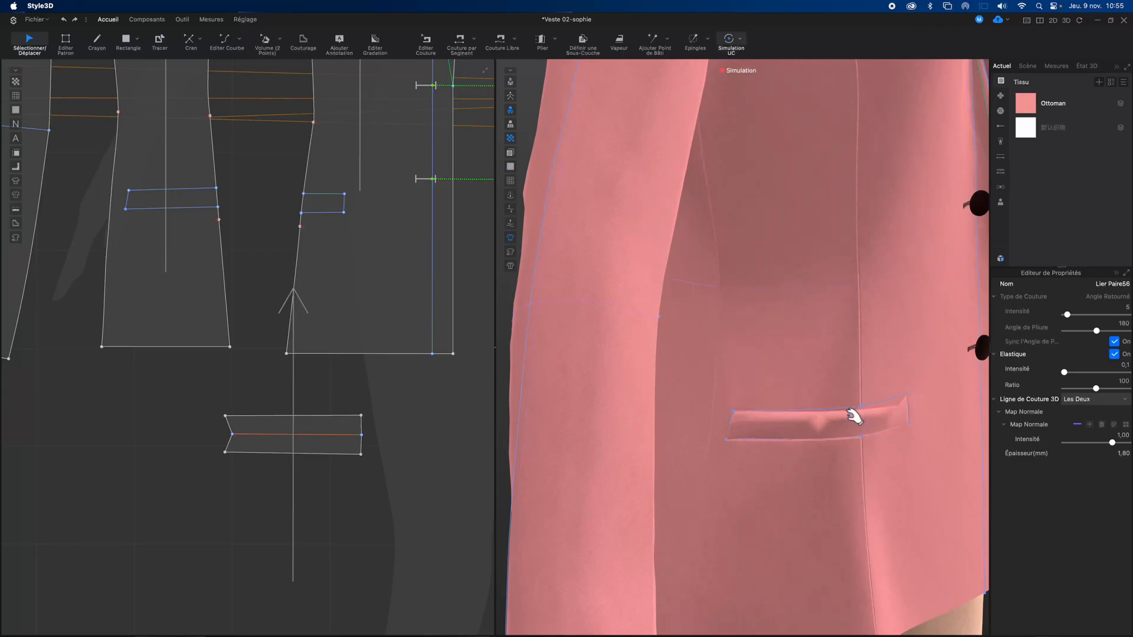
click(829, 424)
key(space)
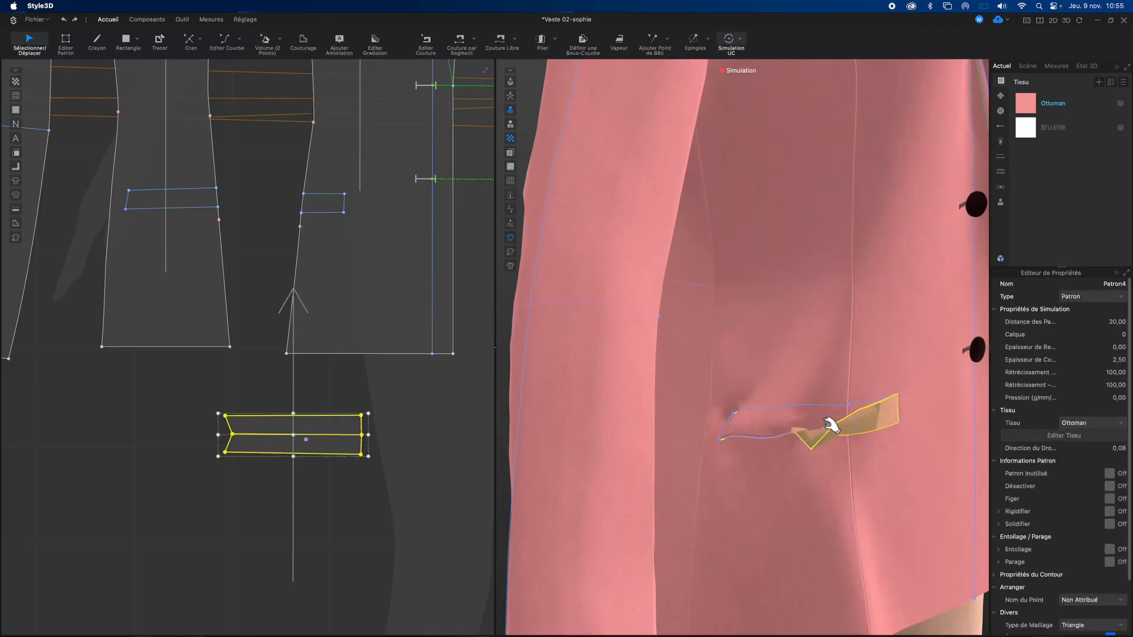
key(n)
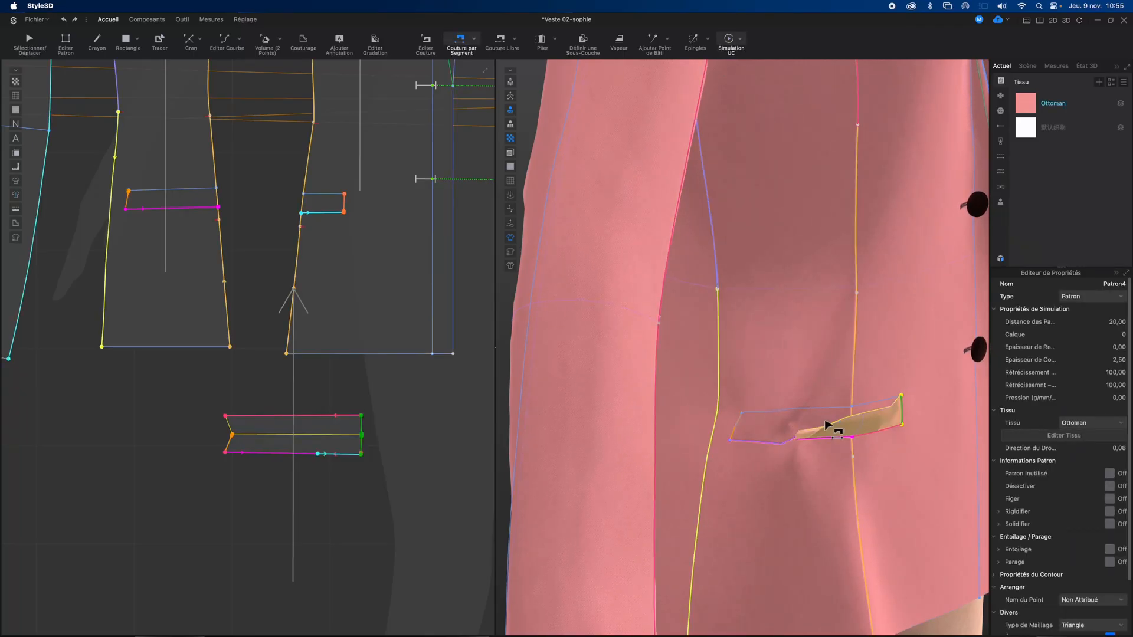
click(829, 425)
key(super+z)
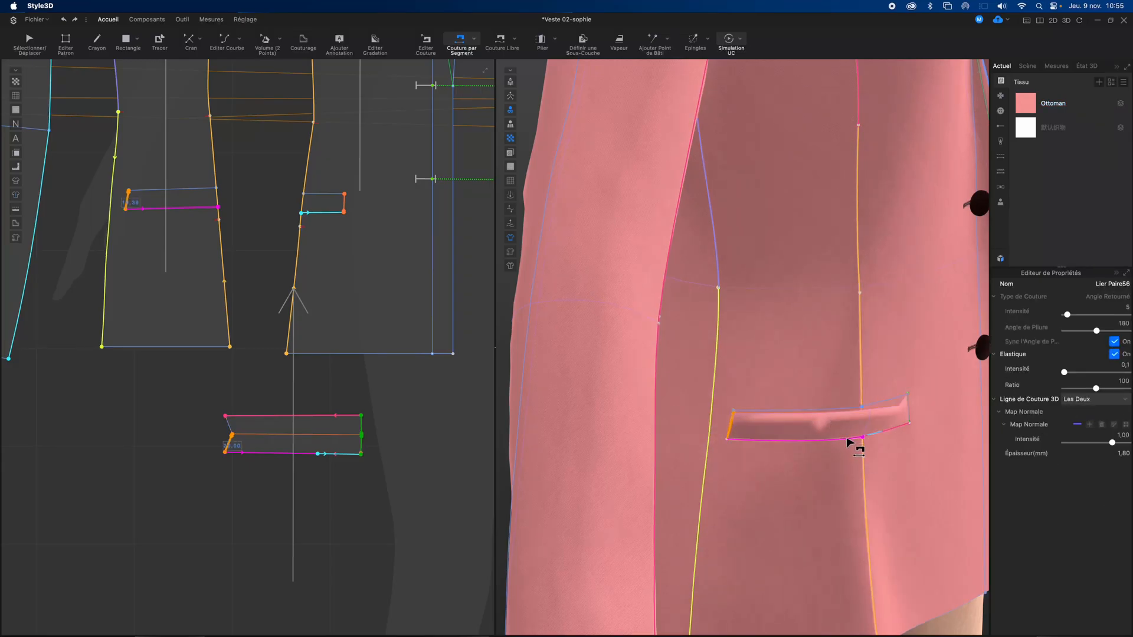
Run the simulation and tug the pocket piece in 3D to settle it against the jacket
right_drag(842, 451, 794, 456)
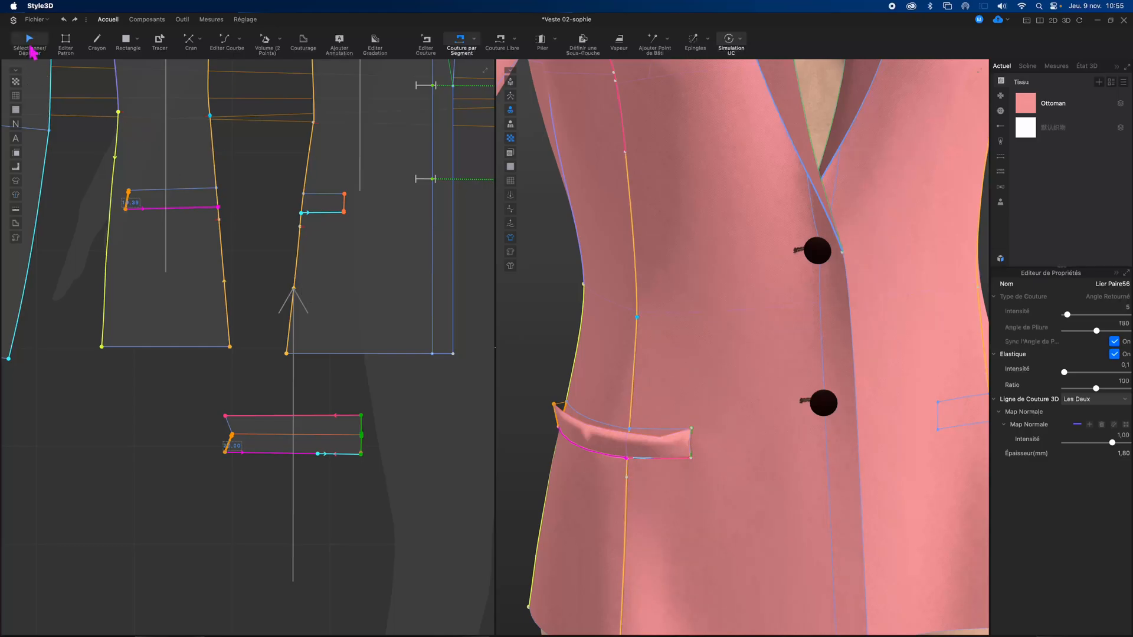
key(a)
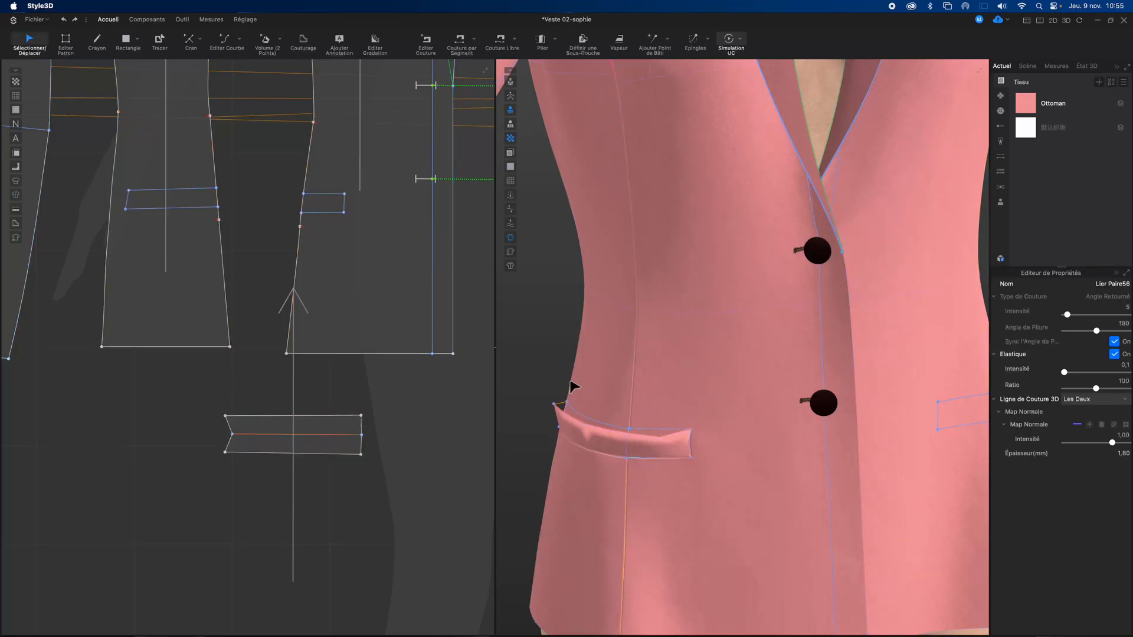
key(space)
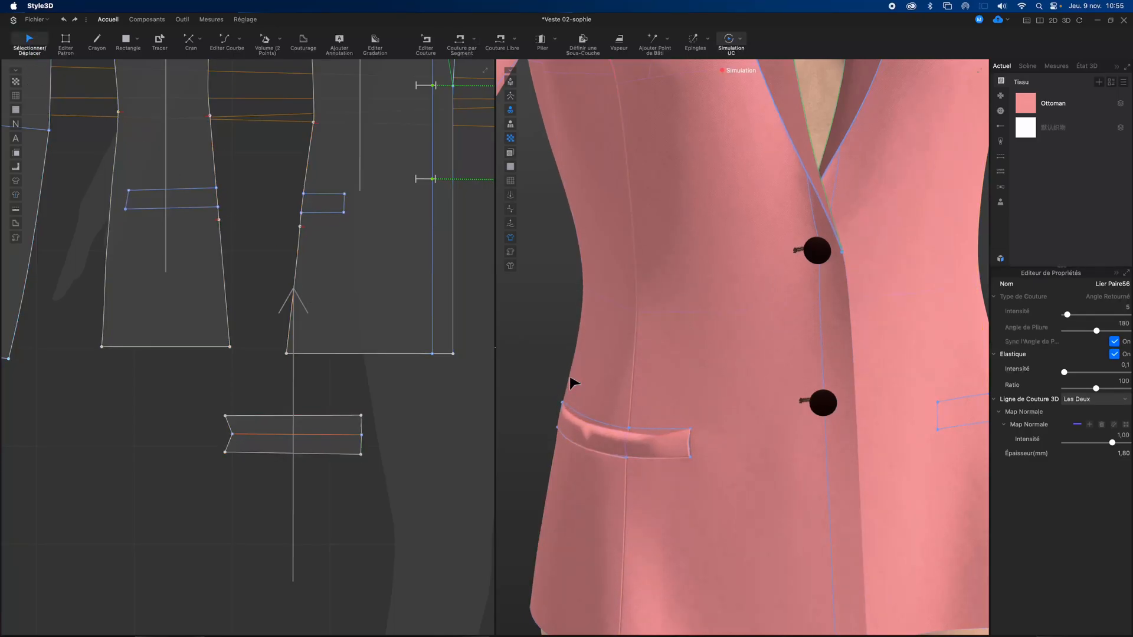
mouse_move(602, 430)
mouse_down()
mouse_move(603, 421)
mouse_move(655, 443)
mouse_move(652, 431)
mouse_move(635, 449)
mouse_up()
click(593, 431)
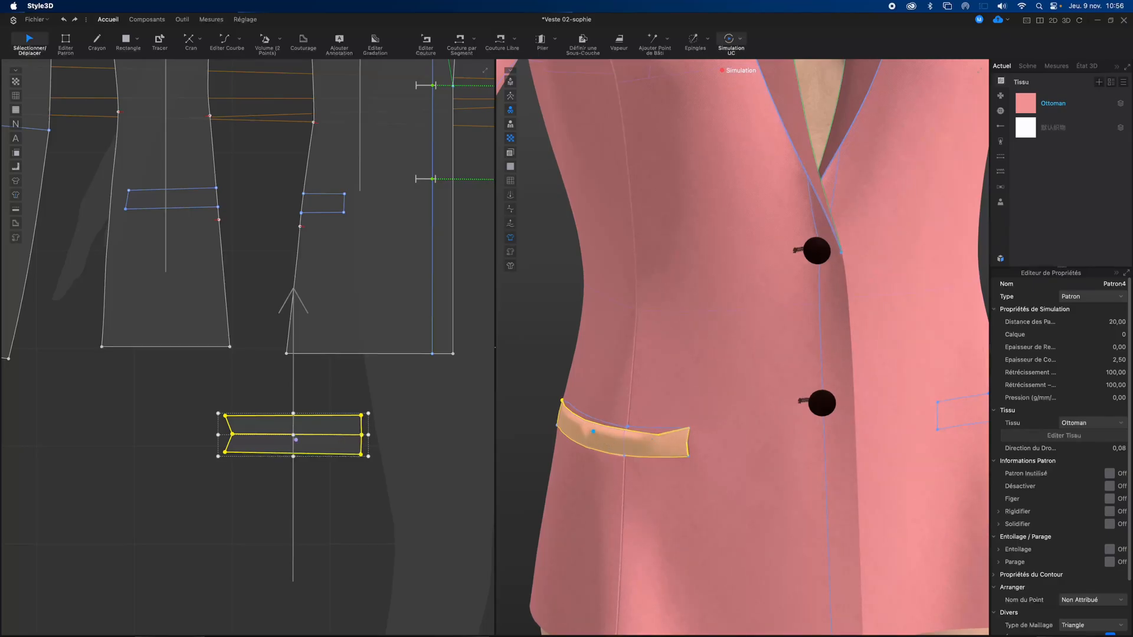
click(418, 463)
Move the pocket piece in 2D onto the side panel, matching its lower notched corner to the panel's lower pocket corner
scroll(403, 452, down, 2)
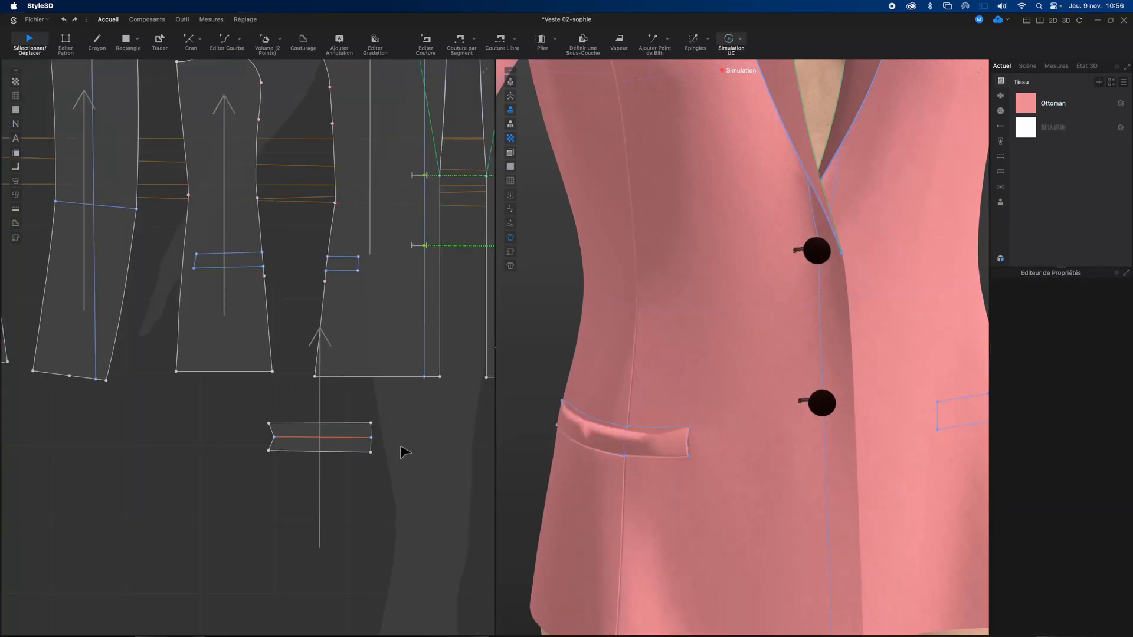
scroll(403, 452, up, 3)
middle_drag(405, 454, 467, 478)
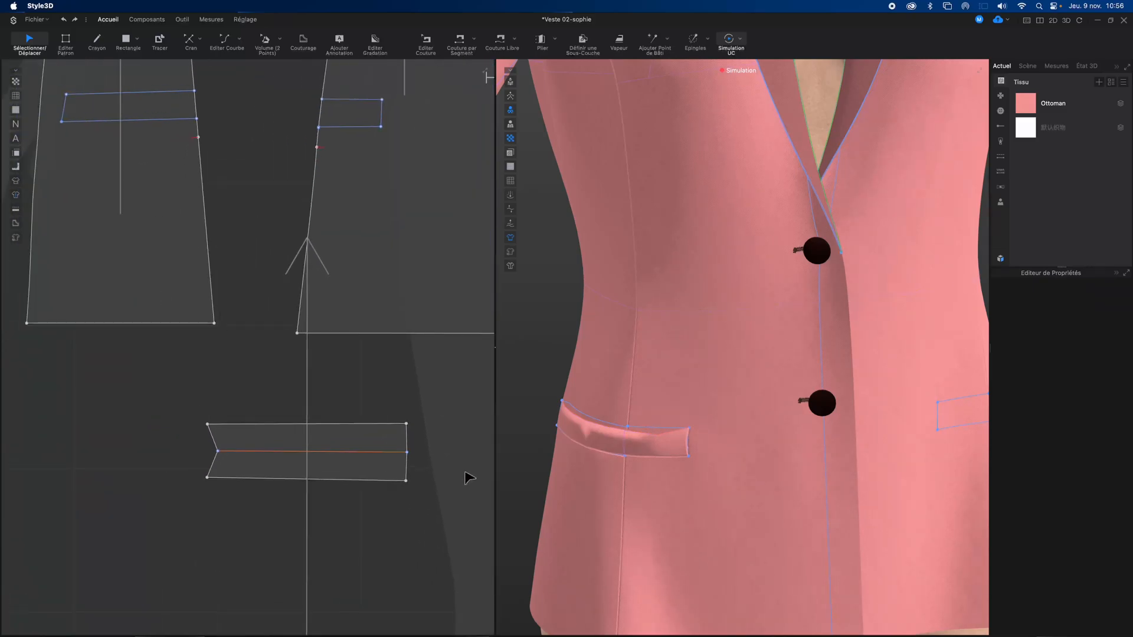
key(z)
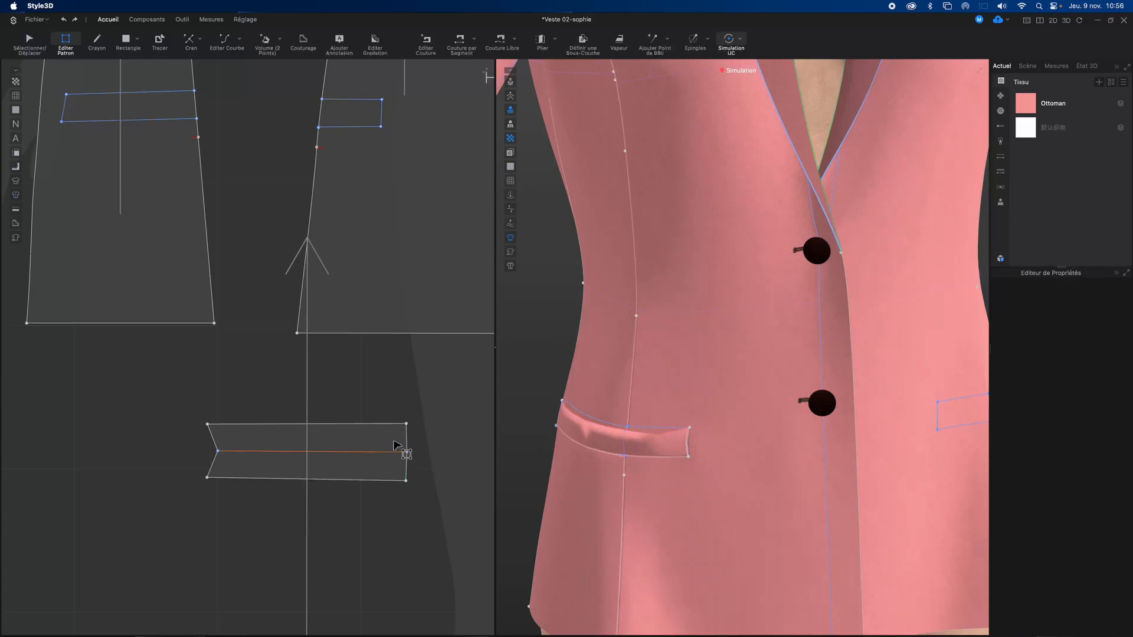
click(34, 52)
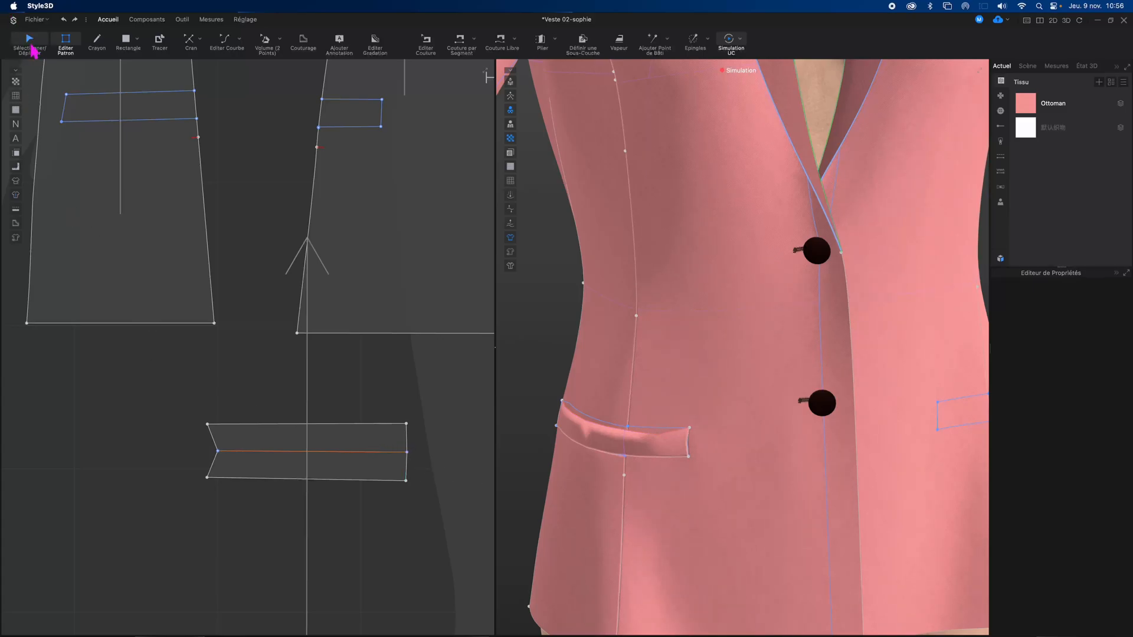
drag(342, 436, 194, 87)
middle_drag(226, 171, 304, 372)
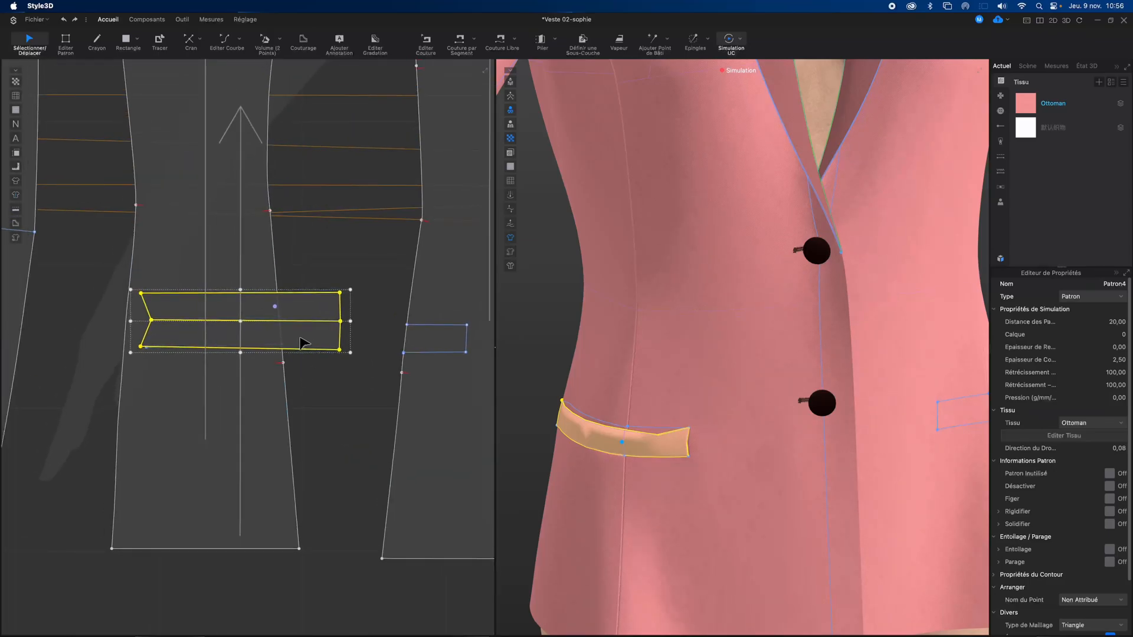
drag(313, 340, 319, 341)
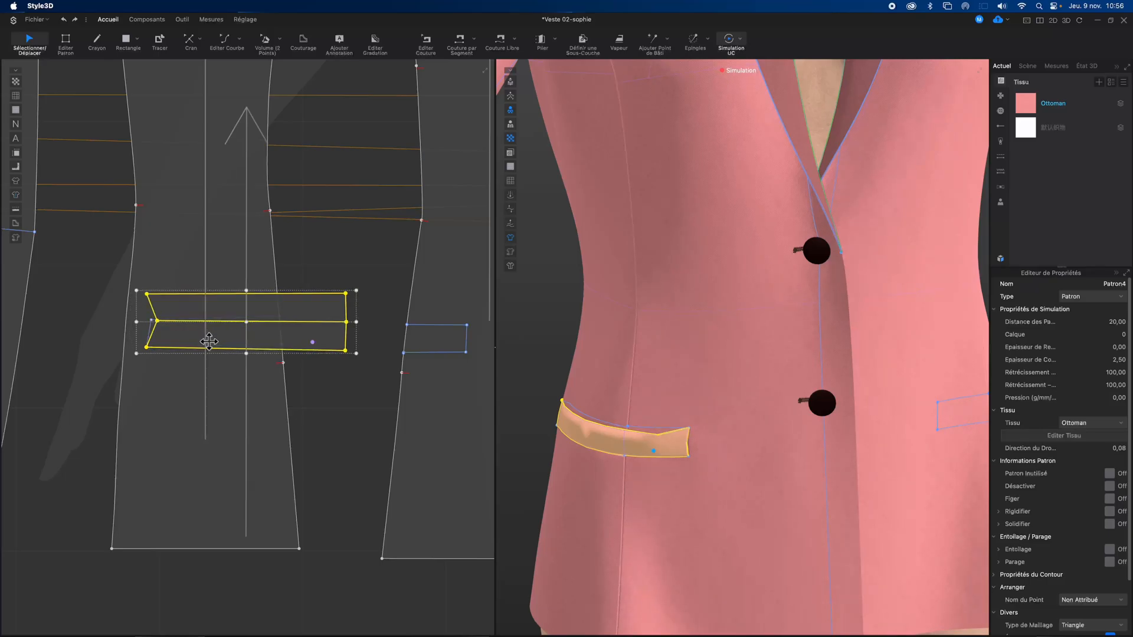
Send the pocket piece behind the side panel in the 2D view with Arrière Plan
scroll(209, 342, down, 2)
scroll(209, 342, up, 3)
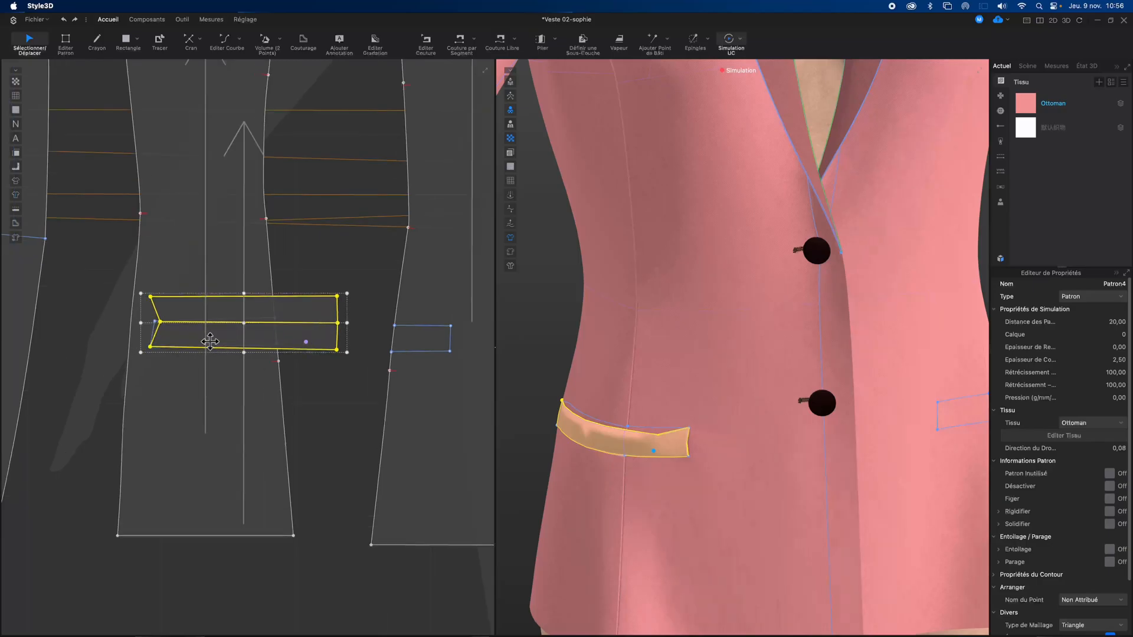
scroll(210, 342, up, 3)
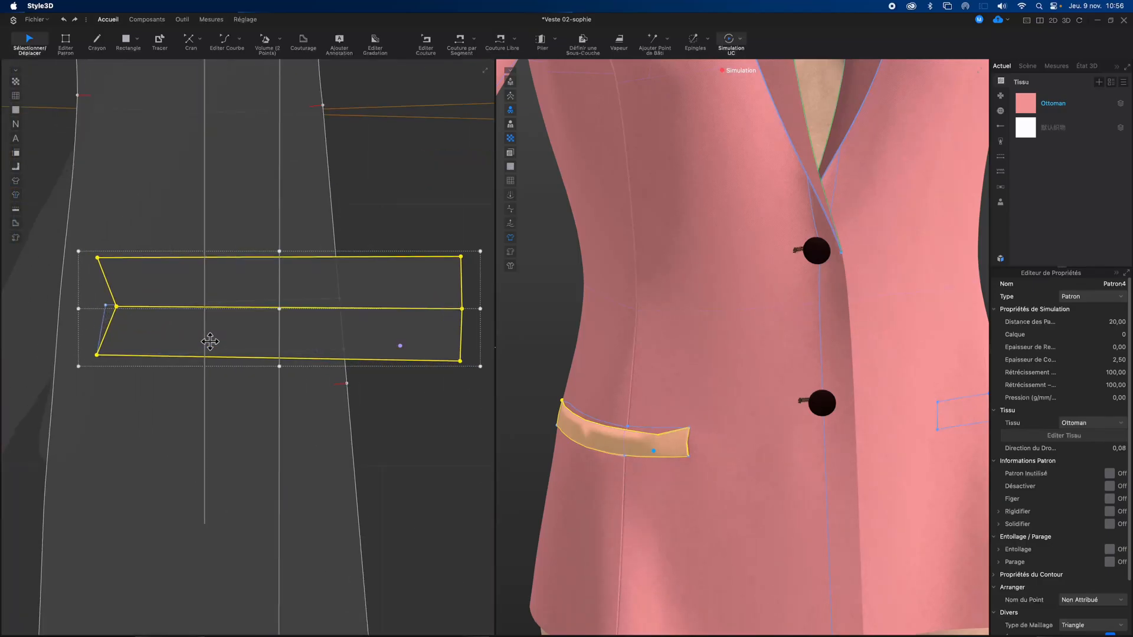
right_click(248, 340)
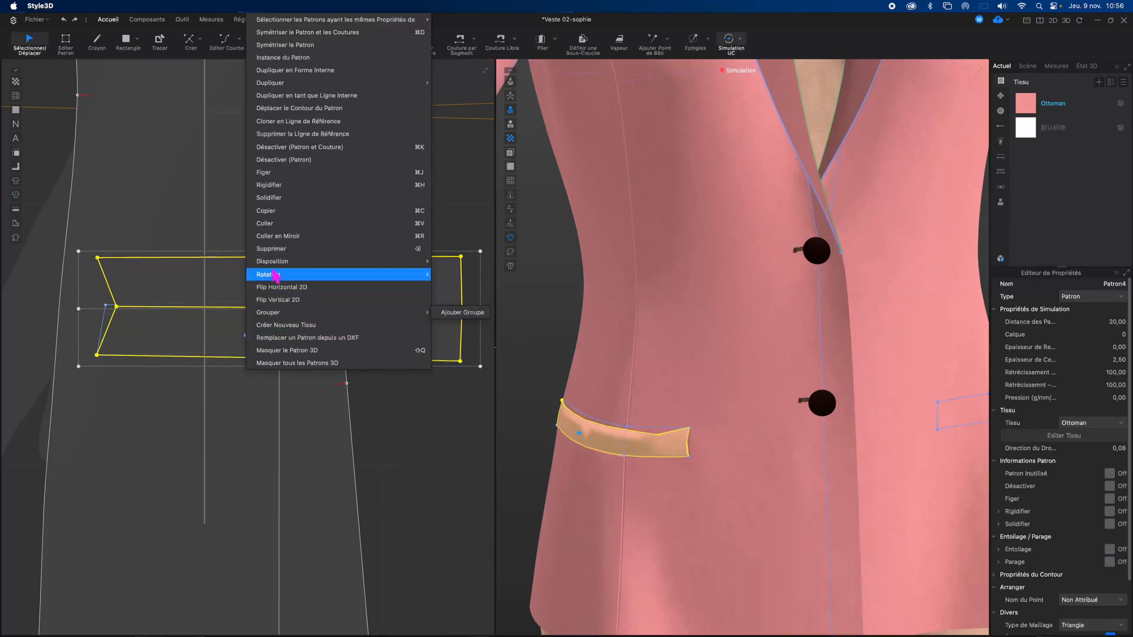
mouse_move(276, 269)
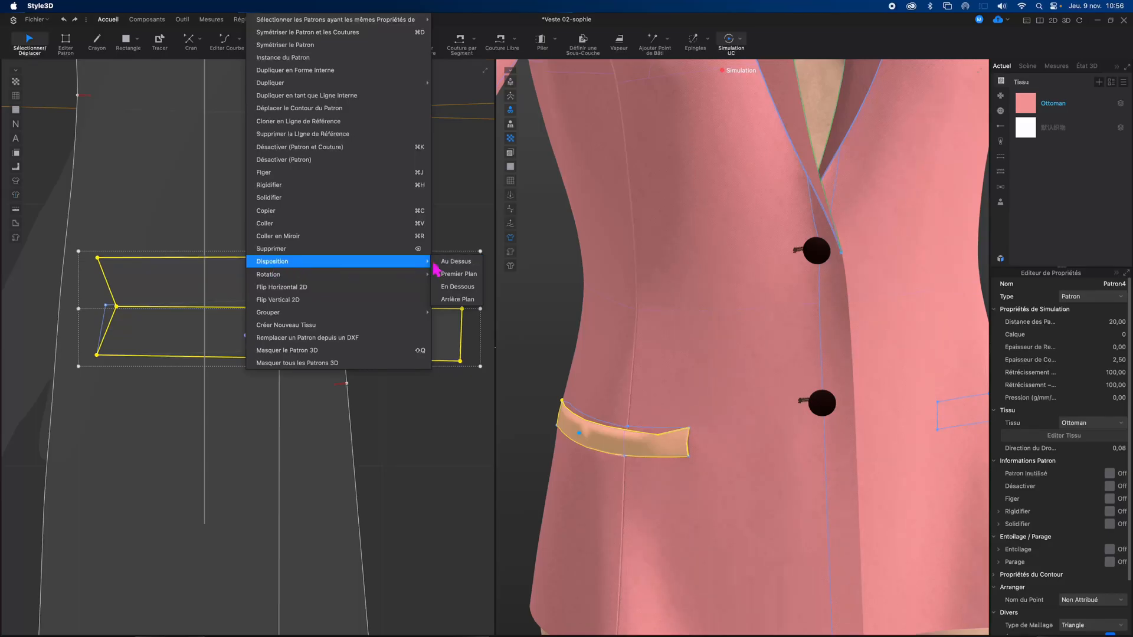
click(457, 299)
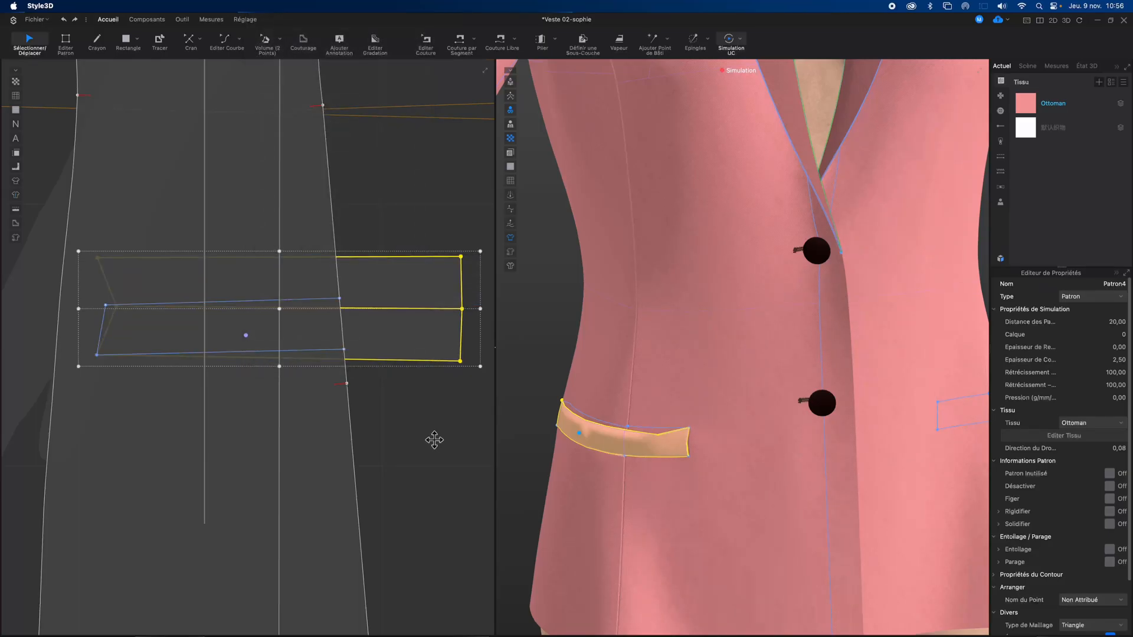
click(431, 440)
key(z)
click(106, 309)
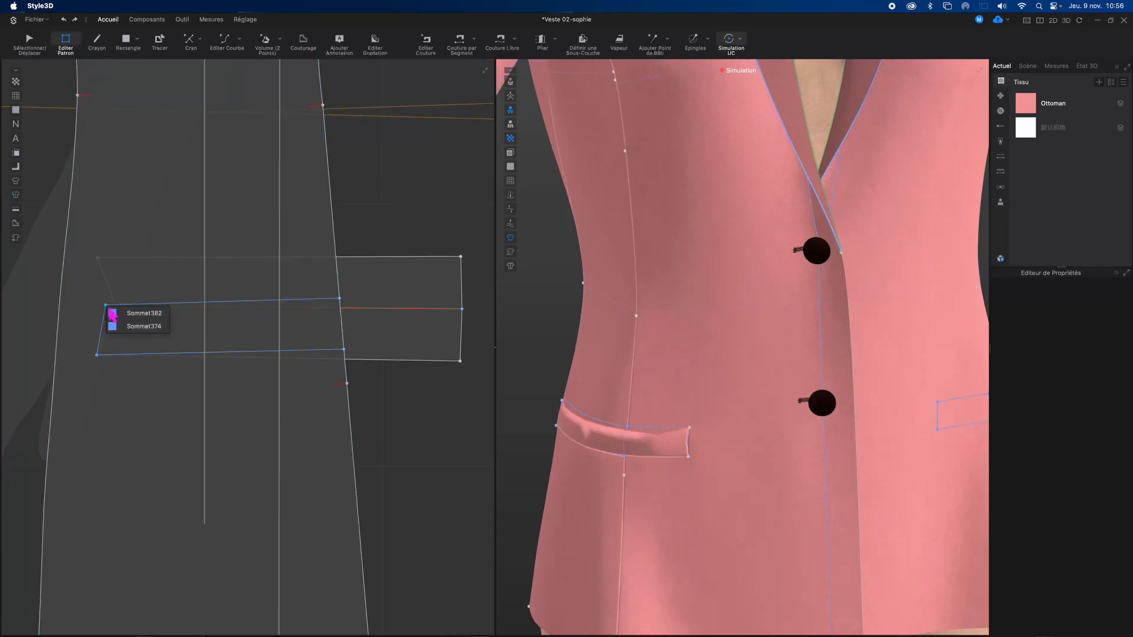
click(56, 307)
key(a)
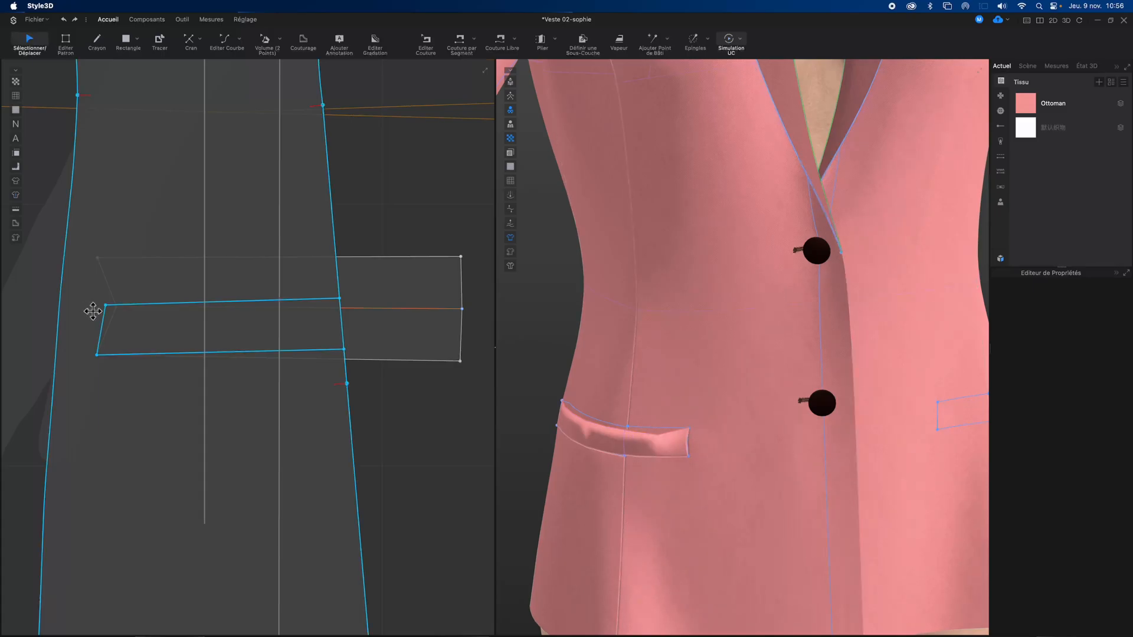
Move the upper back corner of the side panel's pocket outline onto the pocket piece's notch point at the fold line
scroll(93, 311, down, 5)
scroll(93, 313, up, 4)
scroll(97, 315, up, 5)
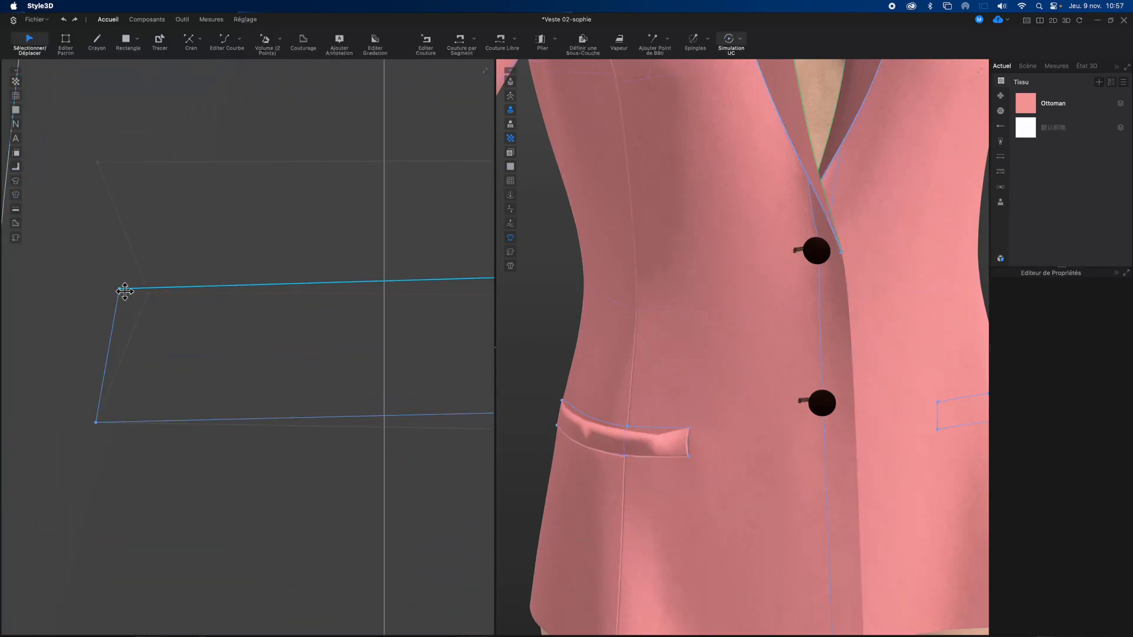
key(z)
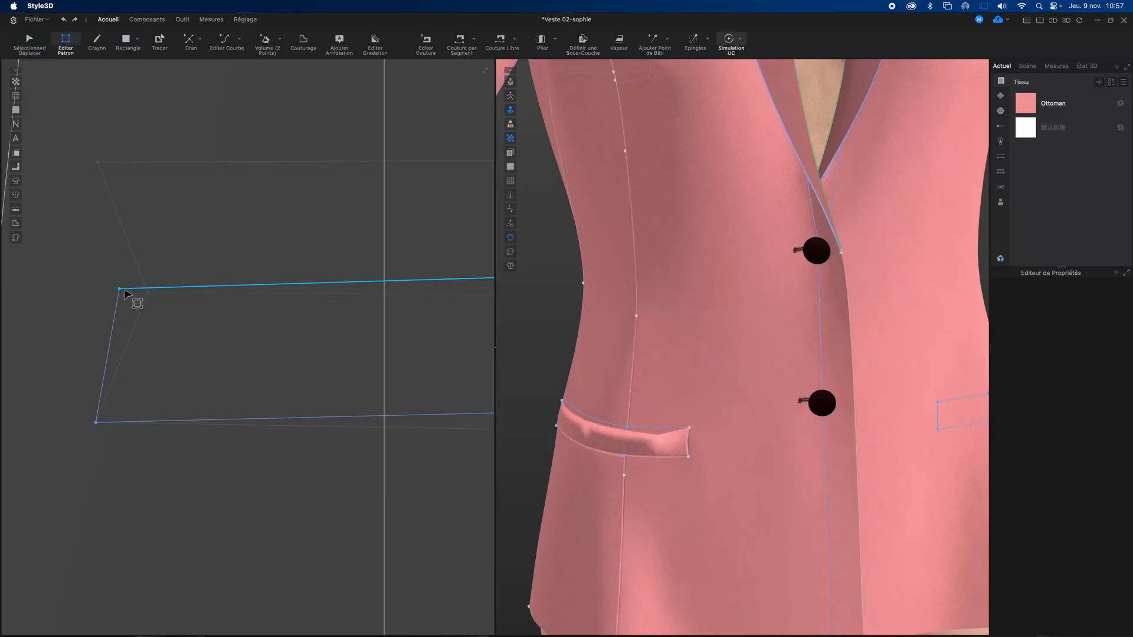
click(120, 291)
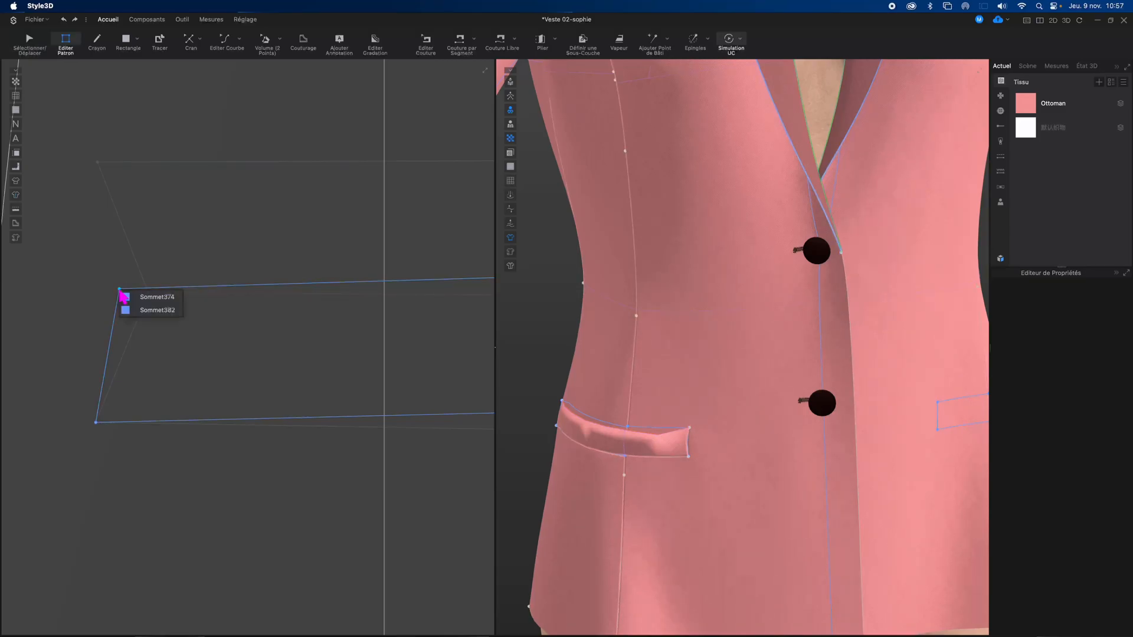
click(112, 282)
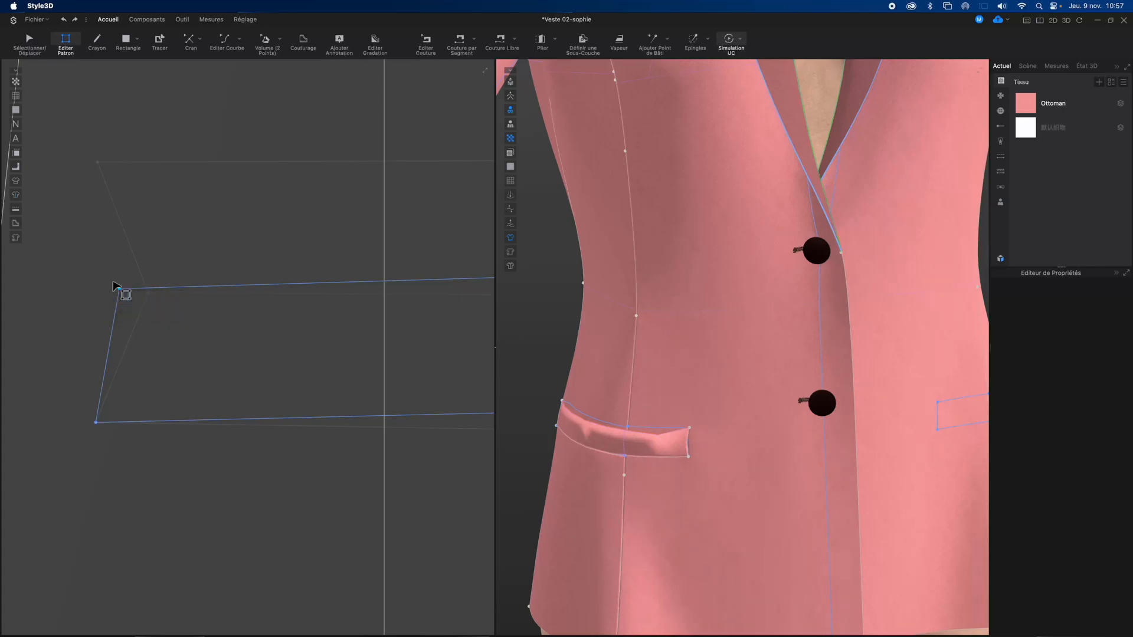
drag(112, 282, 154, 328)
scroll(346, 383, up, 3)
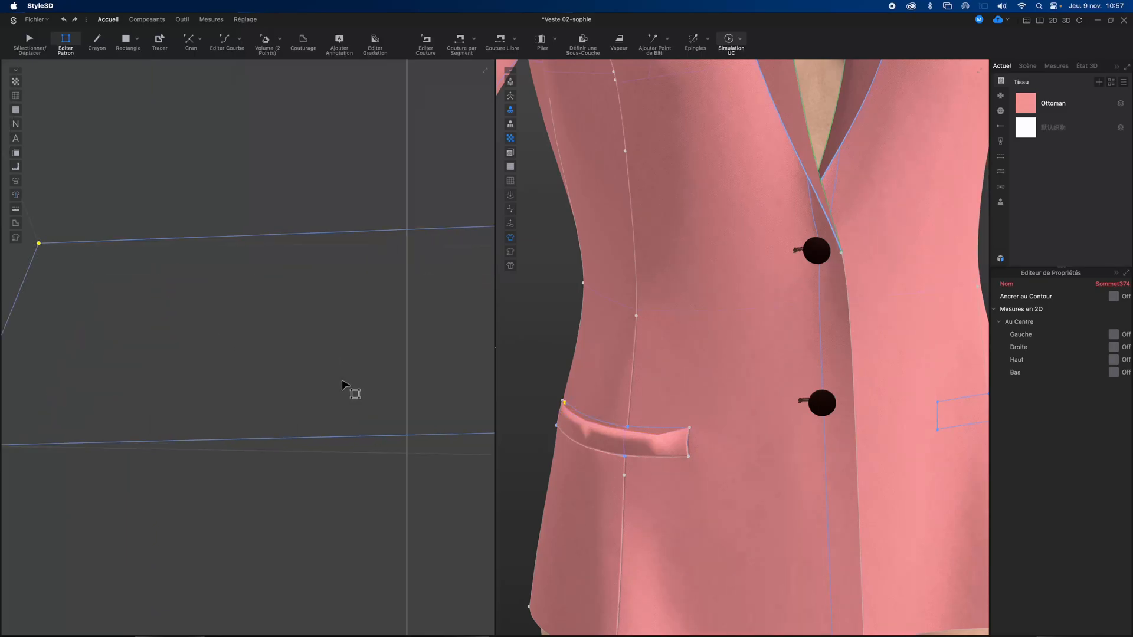
Move the lower front corner of the side panel's pocket outline along the seam onto the pocket piece's lower edge
scroll(346, 383, down, 5)
scroll(343, 380, down, 3)
middle_drag(343, 379, 161, 381)
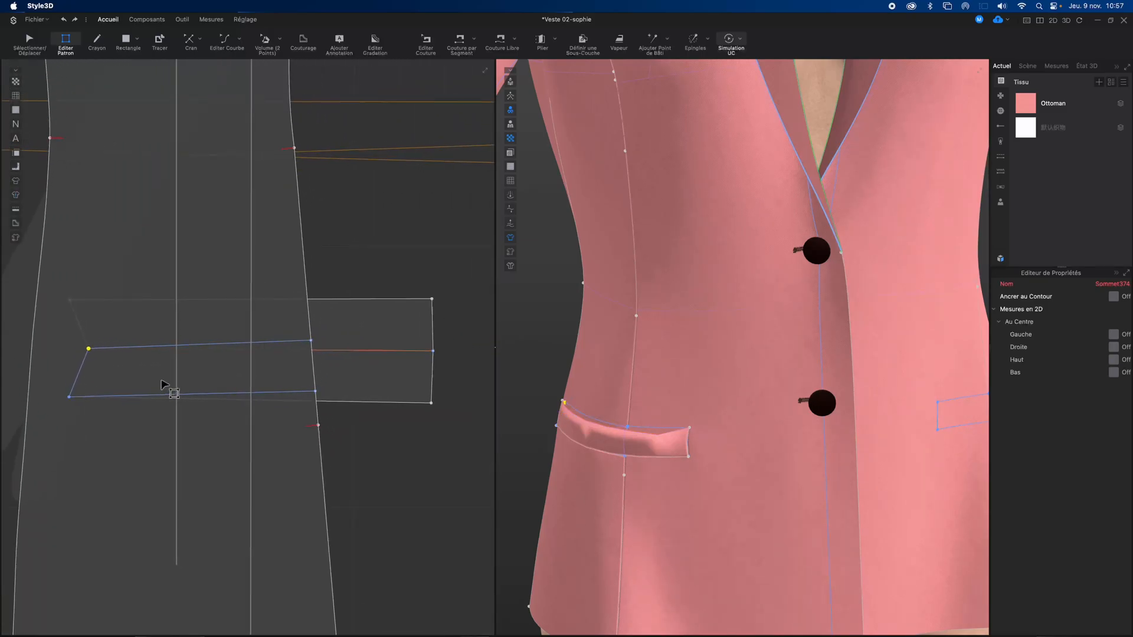
click(316, 395)
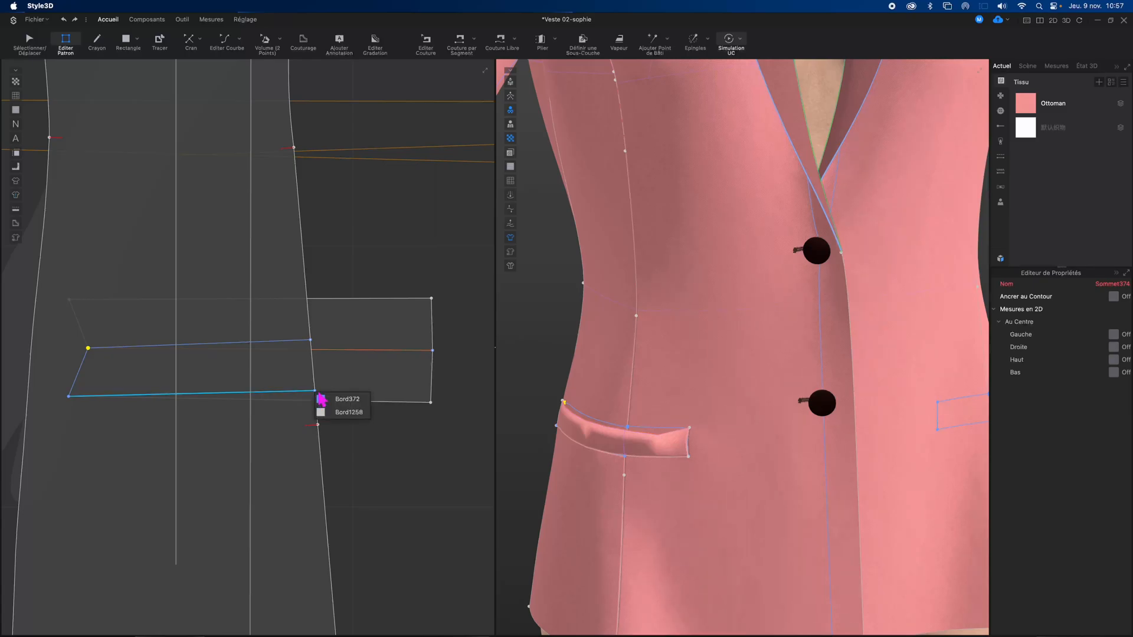
click(325, 399)
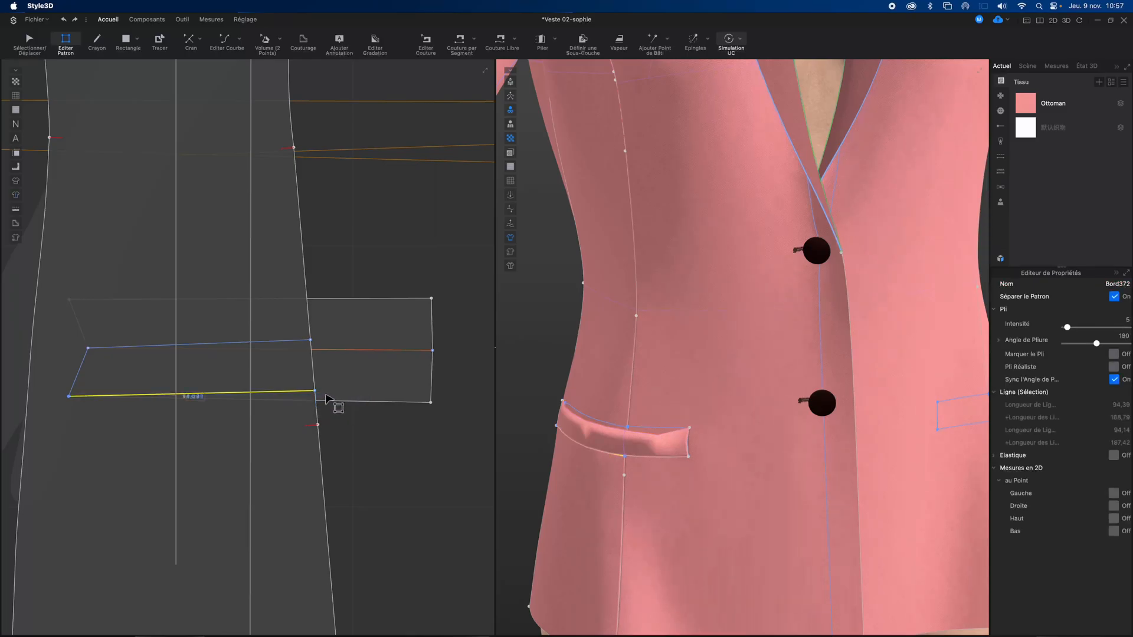
scroll(326, 400, up, 5)
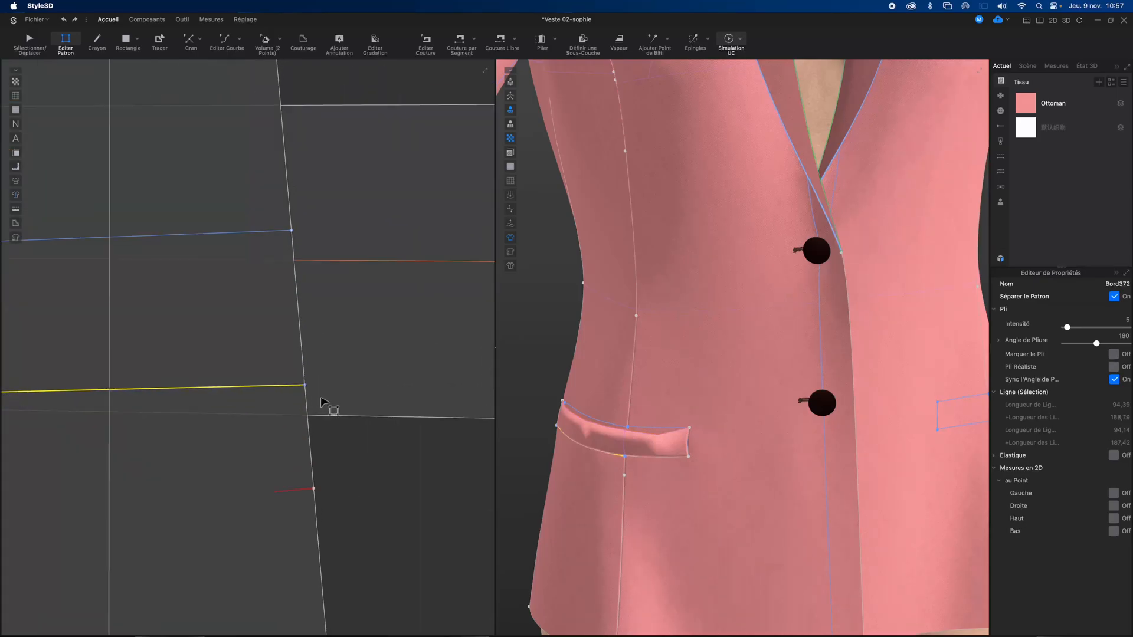
scroll(321, 399, up, 3)
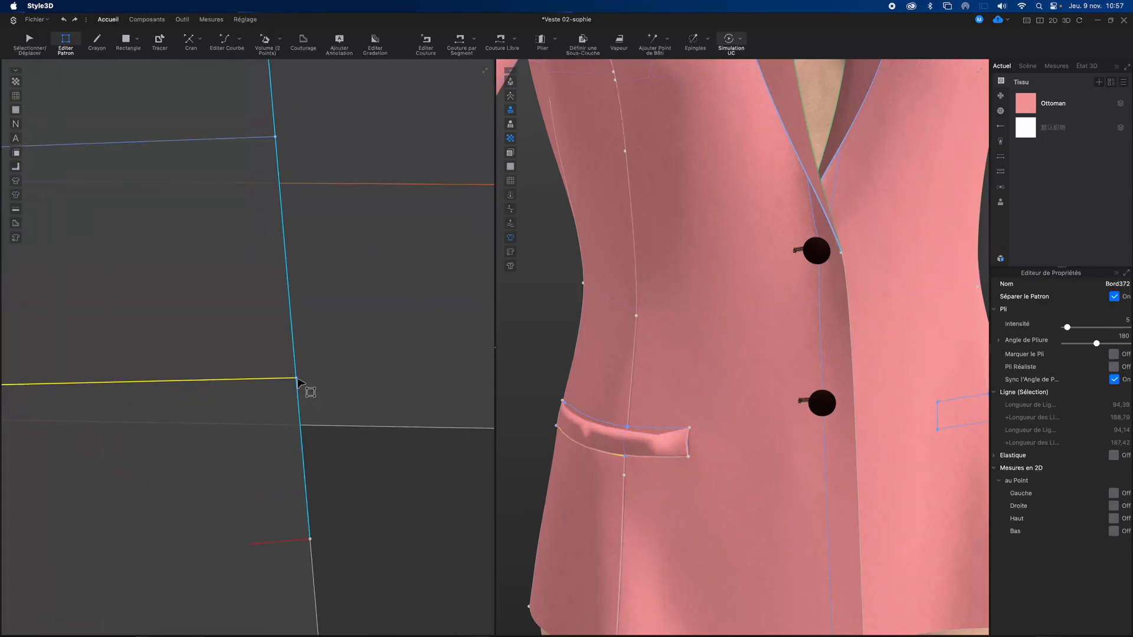
click(293, 384)
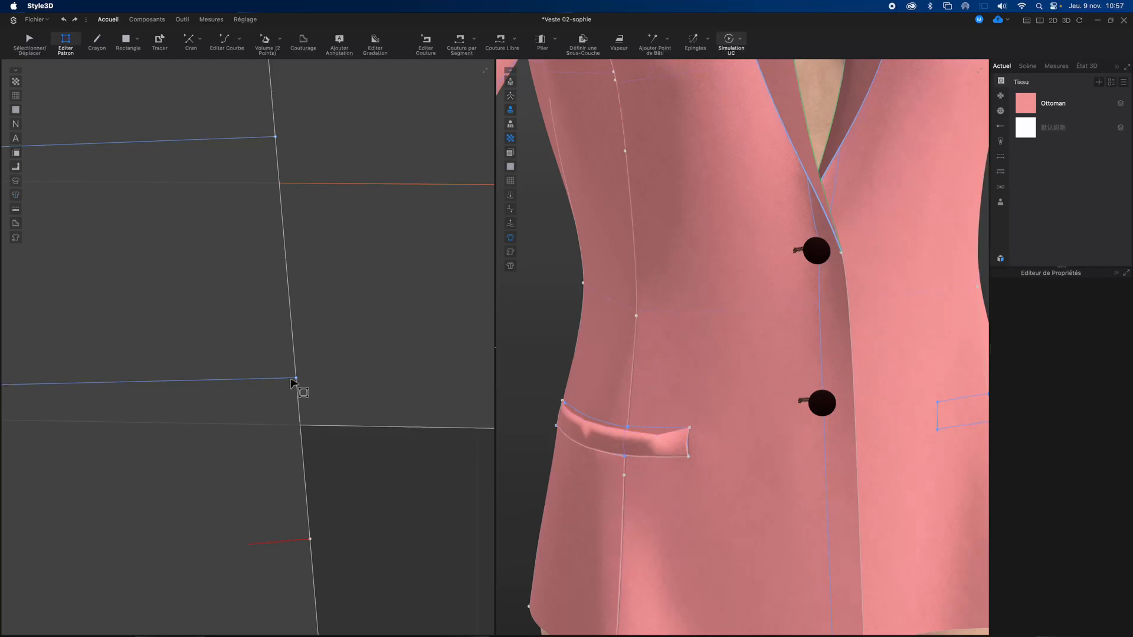
click(294, 380)
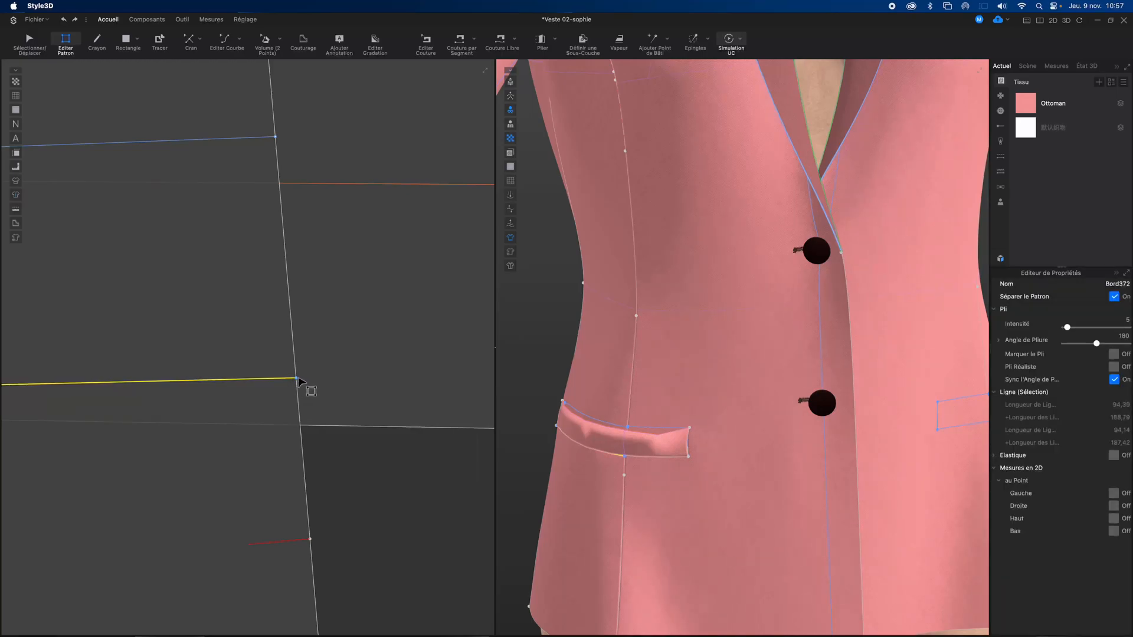
click(296, 378)
drag(296, 378, 311, 437)
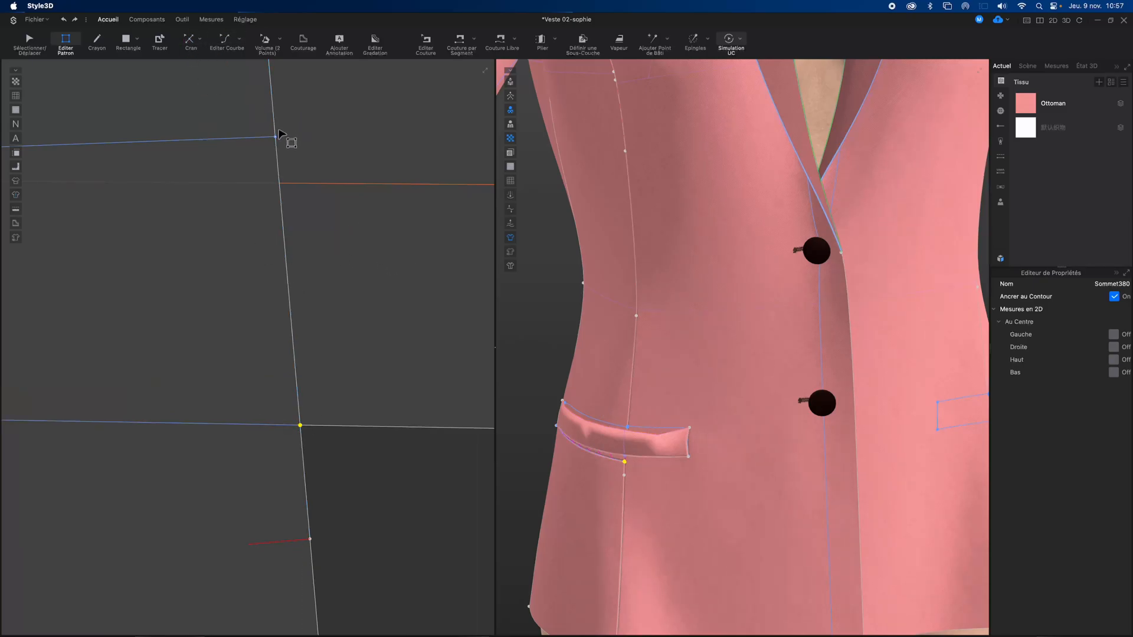
Move the upper front corner of the side panel's pocket outline along the seam onto the pocket piece's fold line
drag(276, 138, 279, 184)
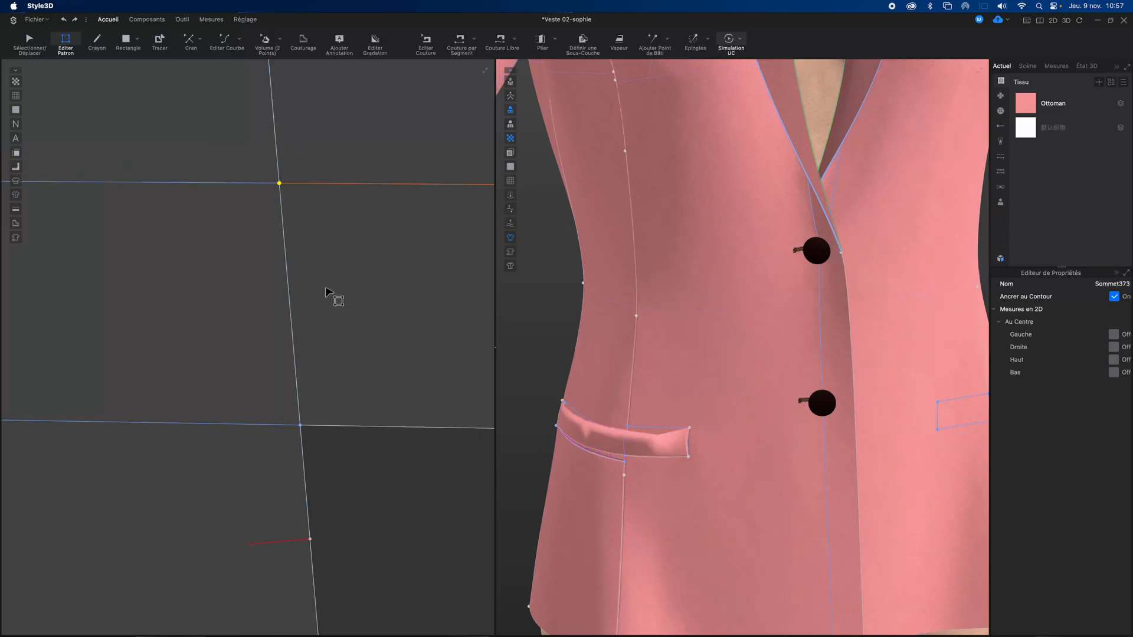
scroll(334, 302, up, 3)
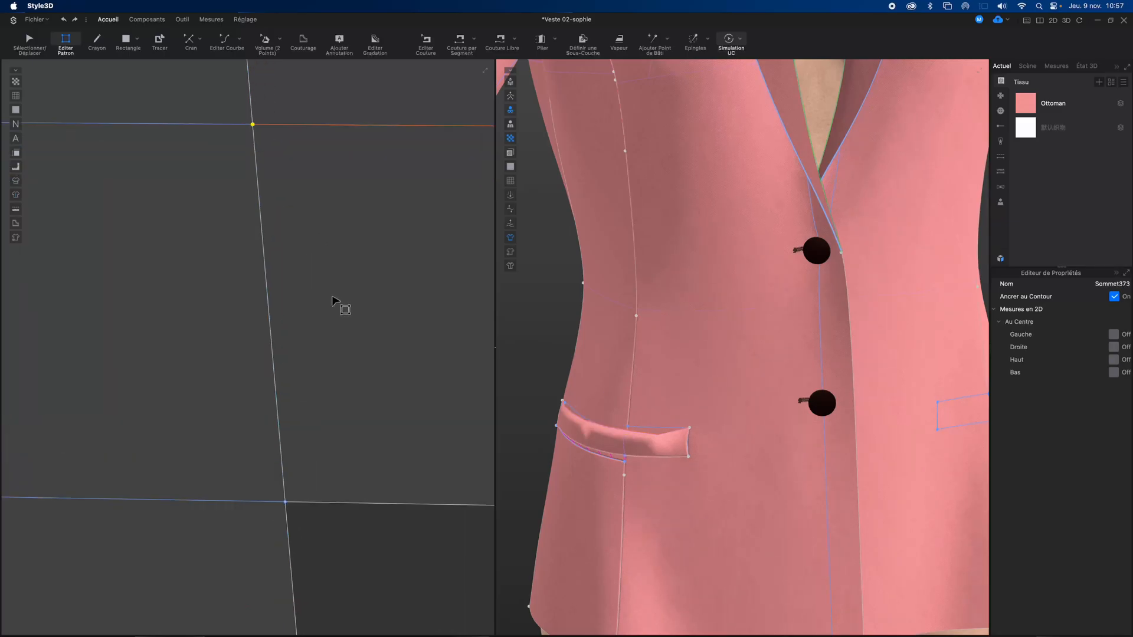
middle_drag(336, 301, 160, 273)
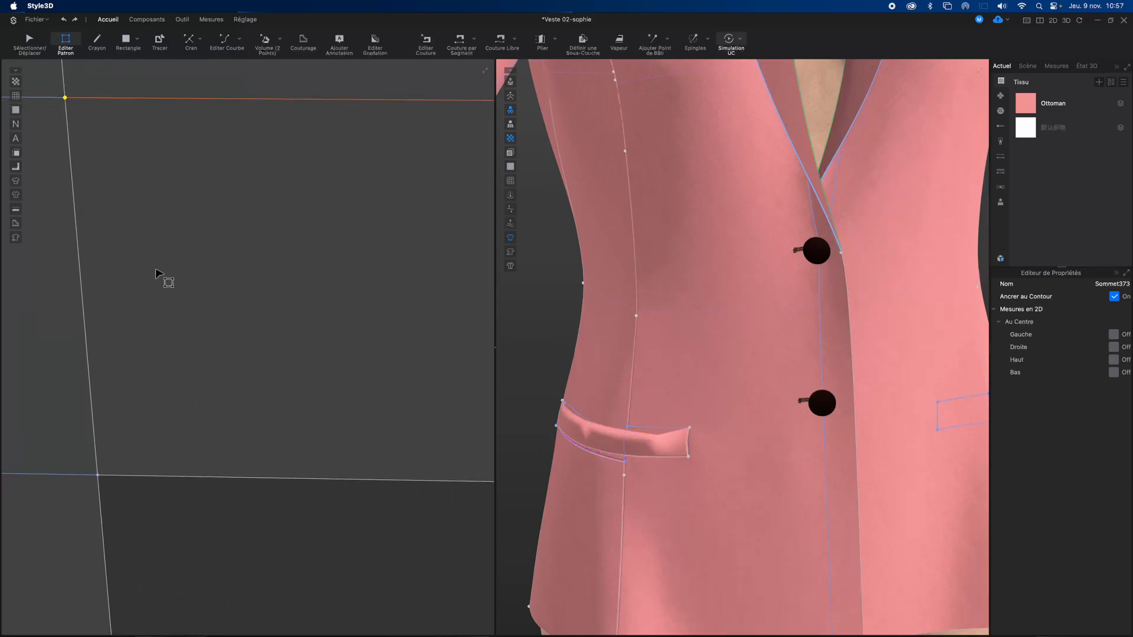
scroll(304, 306, up, 2)
scroll(303, 306, down, 5)
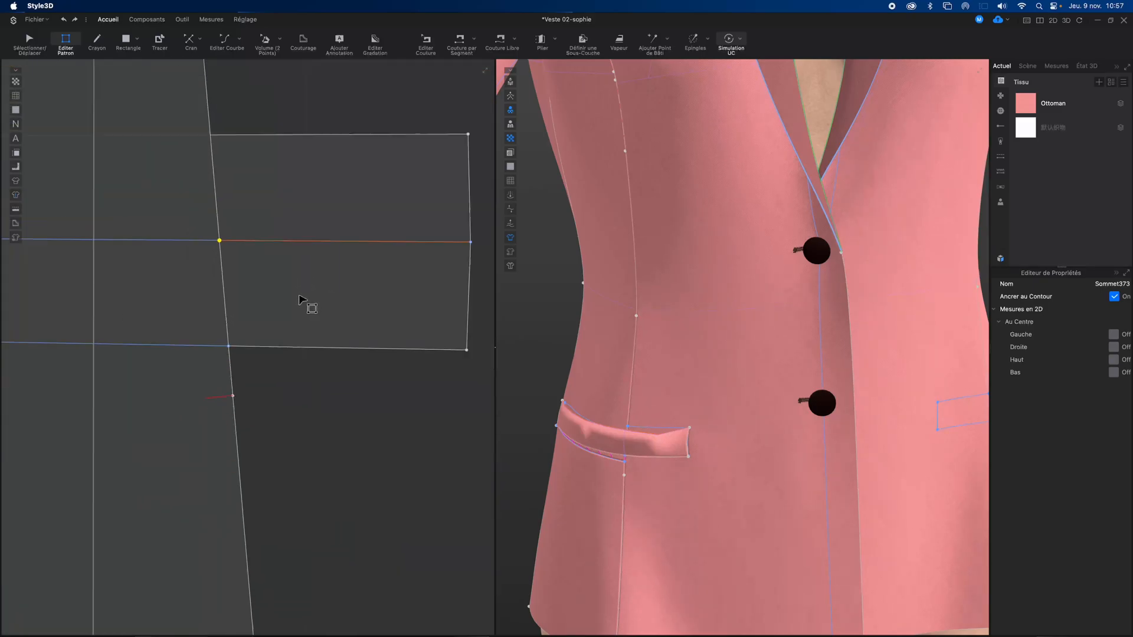
scroll(354, 359, down, 4)
scroll(336, 361, up, 3)
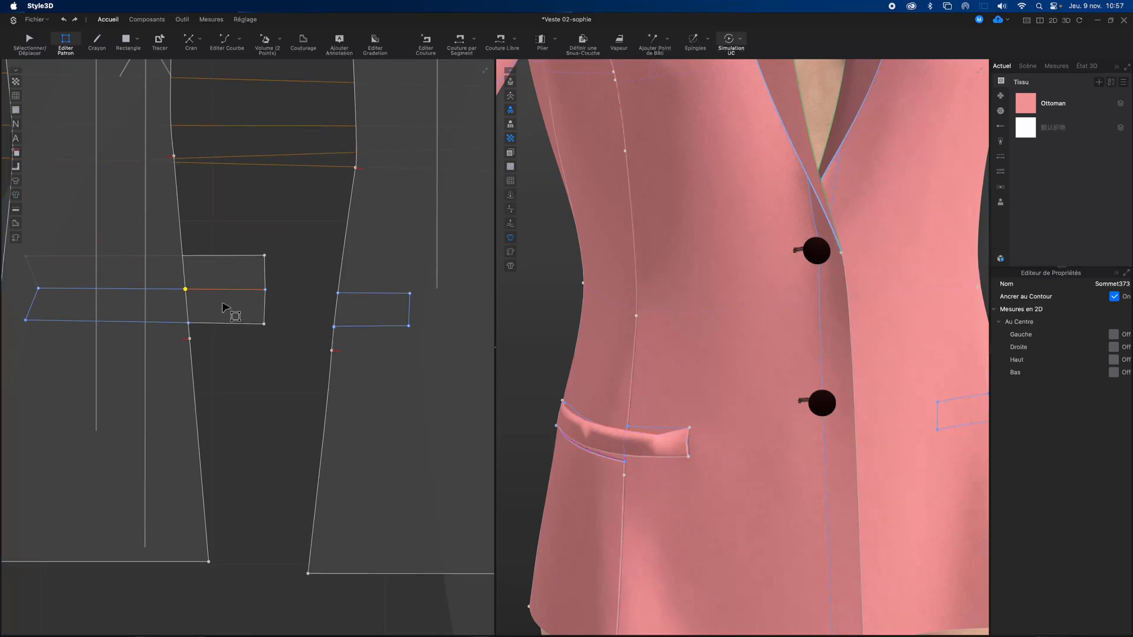
Move the pocket piece in 2D onto the front panel, matching its front end to the panel's pocket outline
click(39, 51)
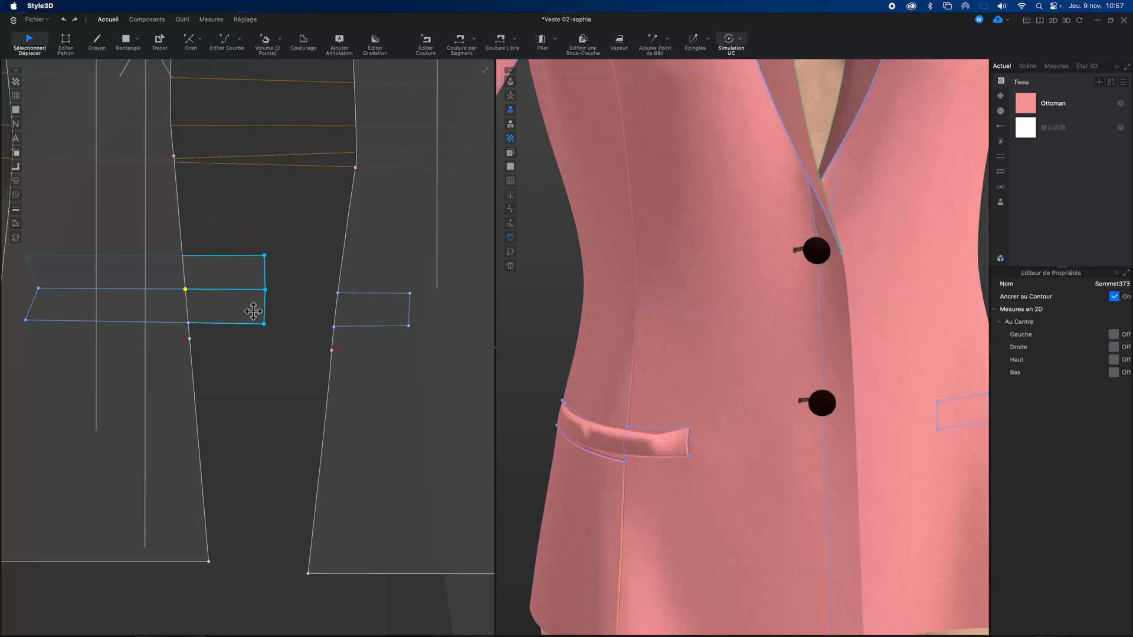
drag(253, 311, 401, 316)
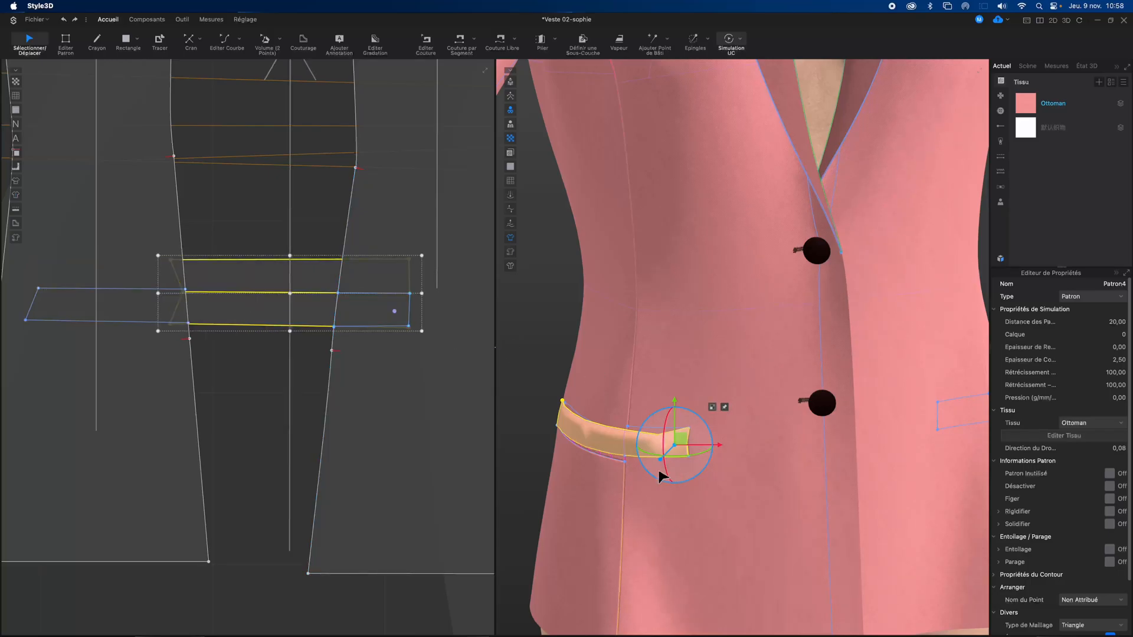
scroll(656, 472, down, 2)
scroll(655, 465, up, 3)
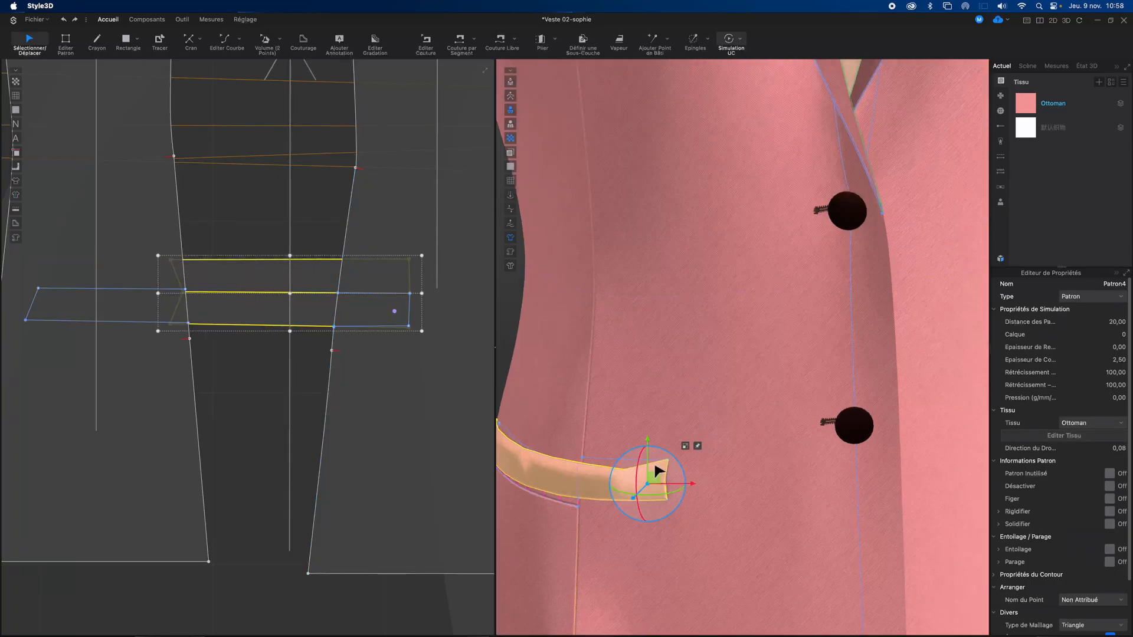
middle_drag(655, 444, 675, 362)
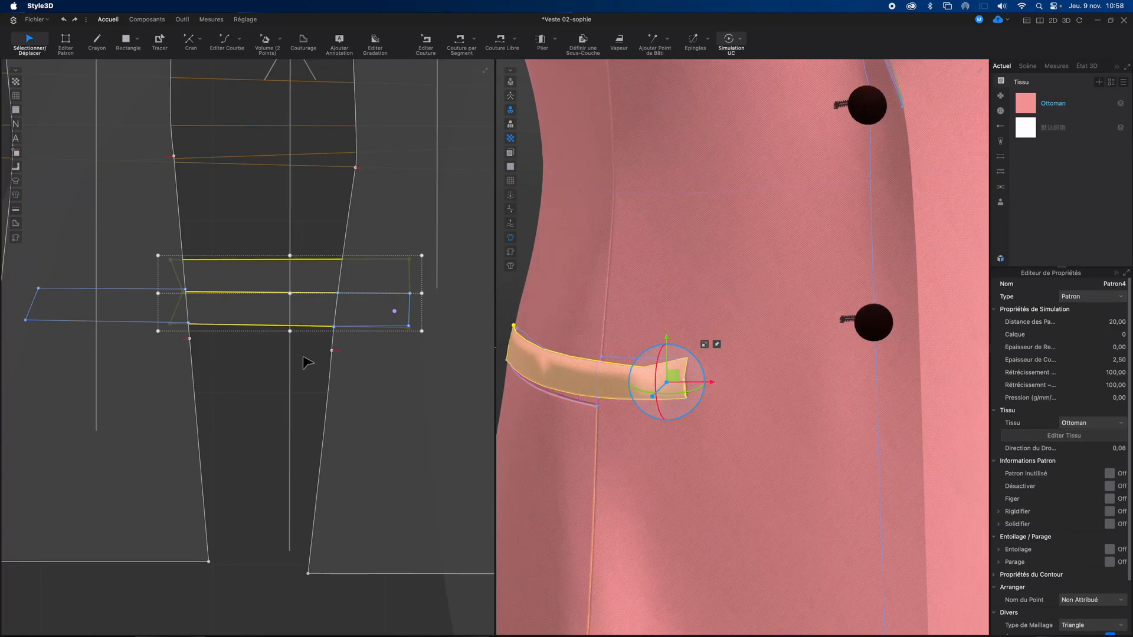
click(243, 388)
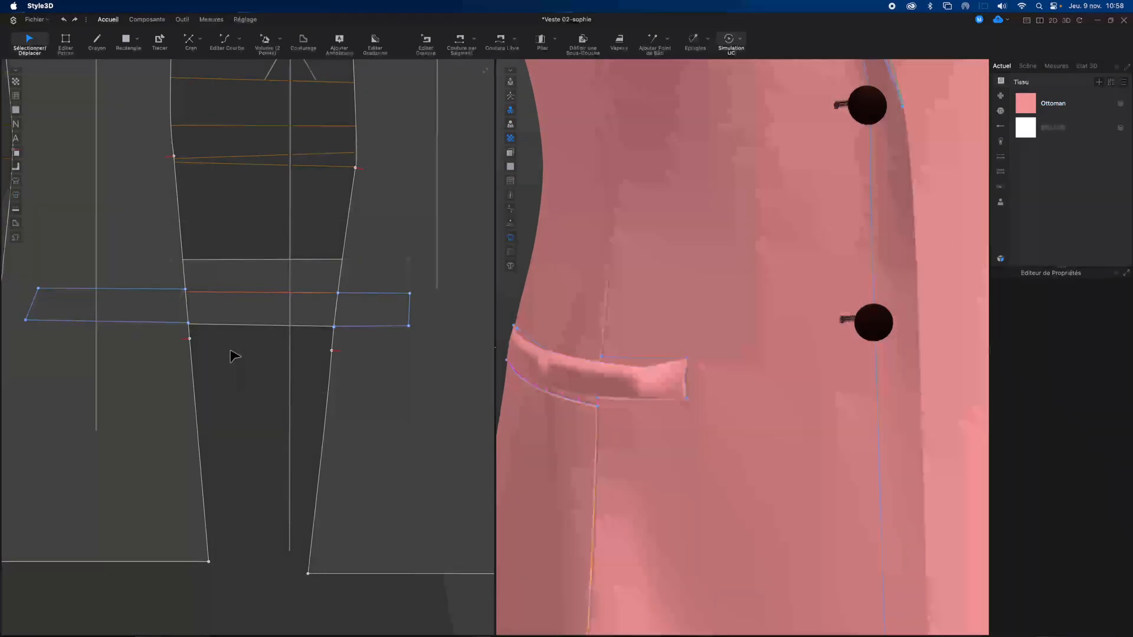
Try to add an intersection point where the side panel's lower pocket line meets the seam, using Ajouter un Point à l'Intersection
click(163, 326)
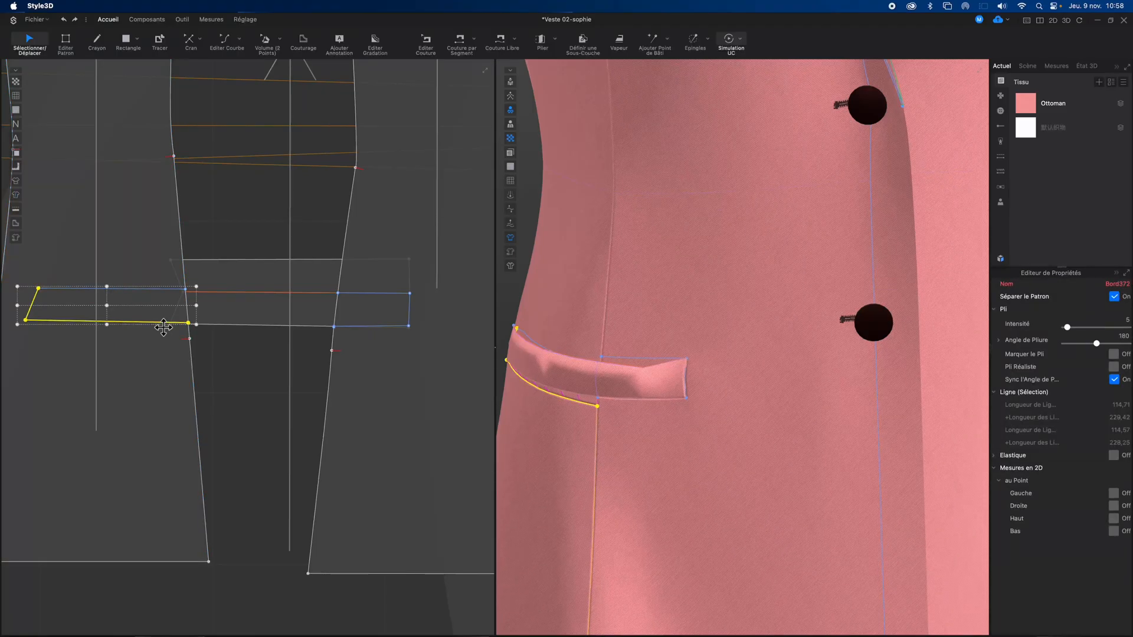
right_click(160, 325)
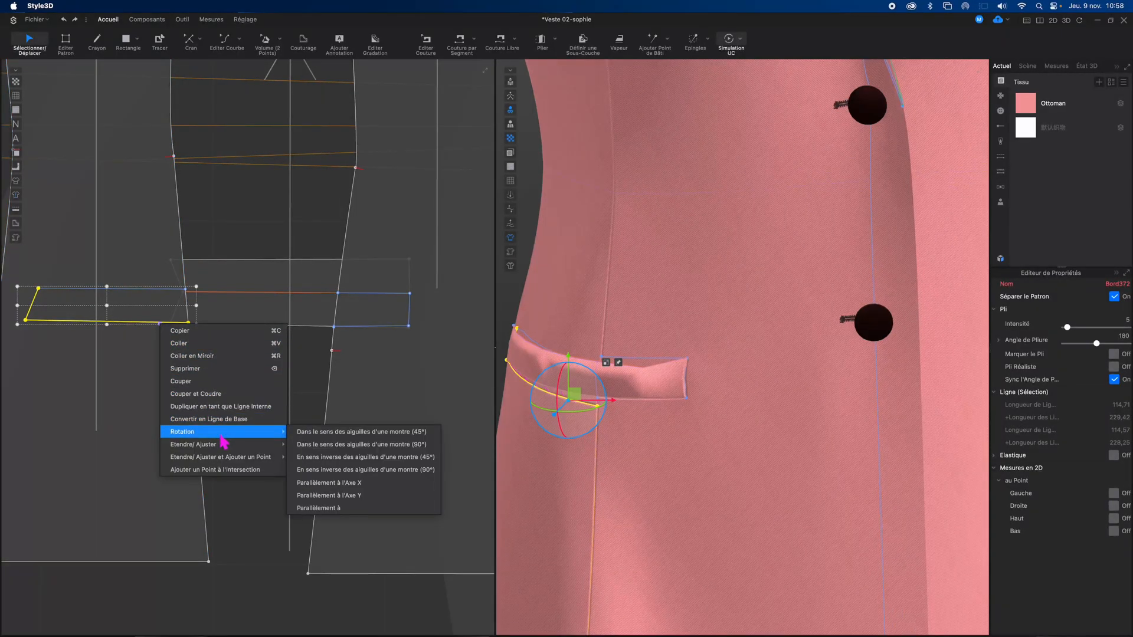
mouse_move(229, 448)
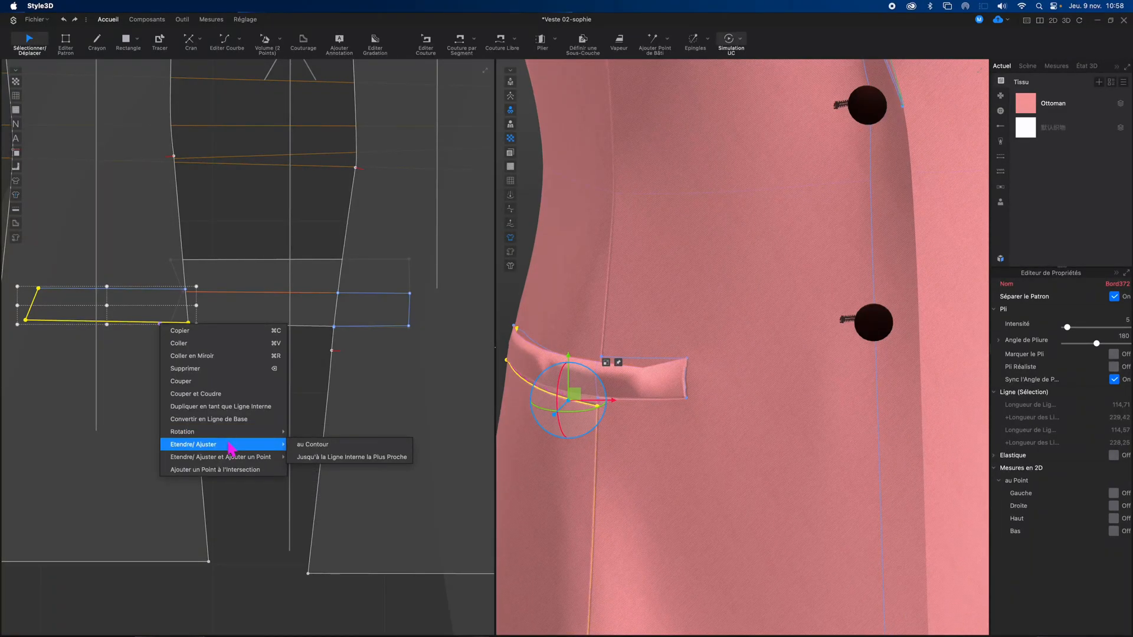
click(242, 470)
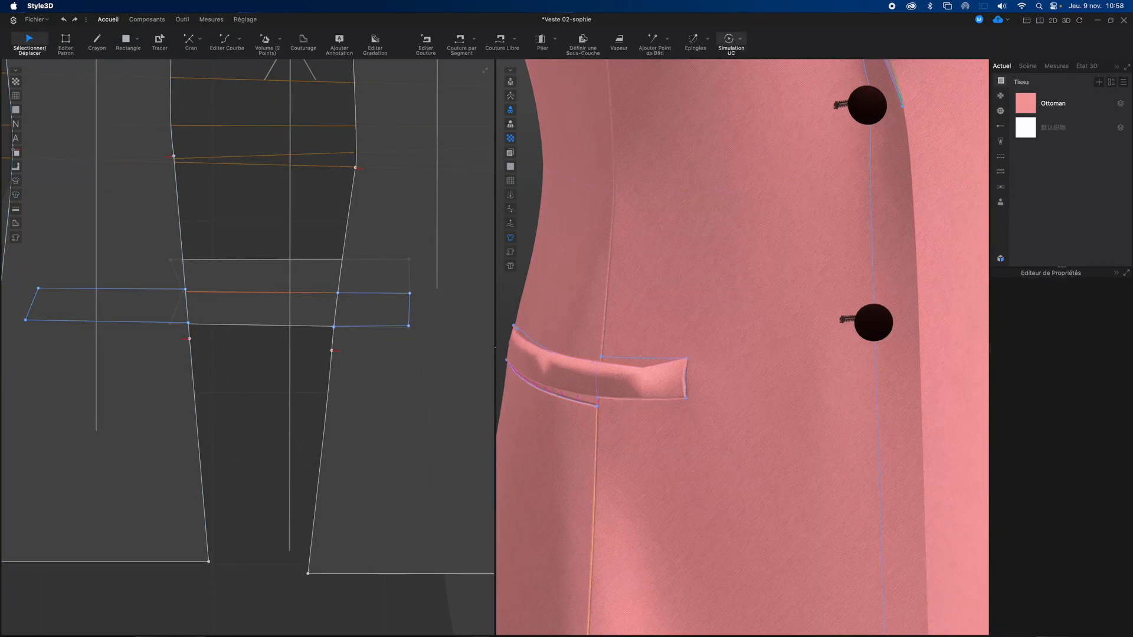
key(z)
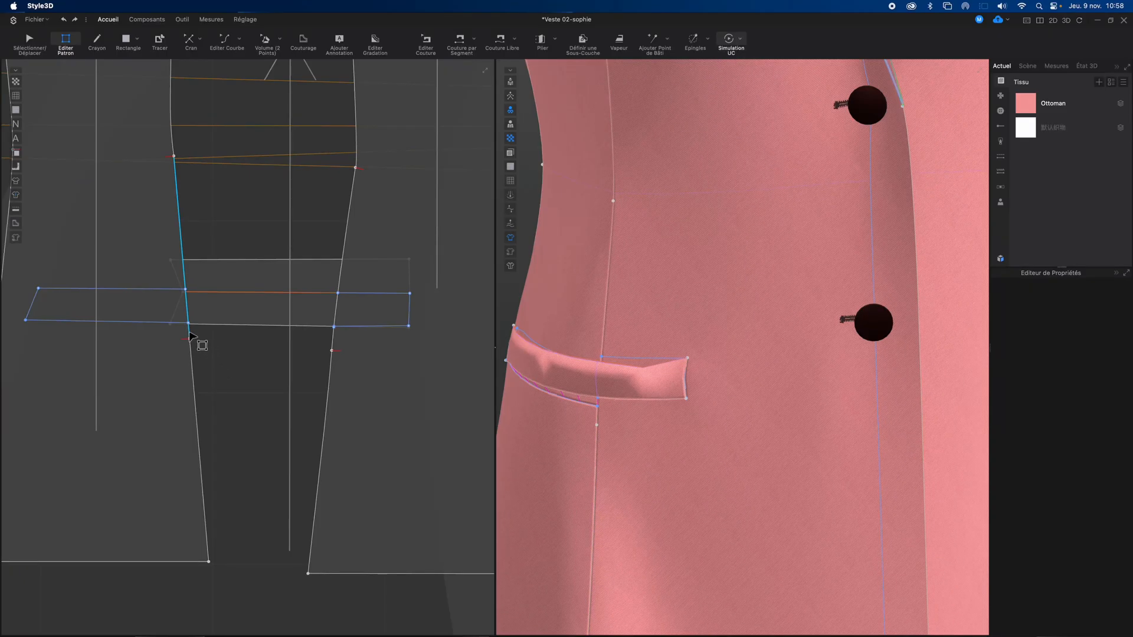
click(189, 335)
key(Escape)
click(185, 325)
right_click(185, 325)
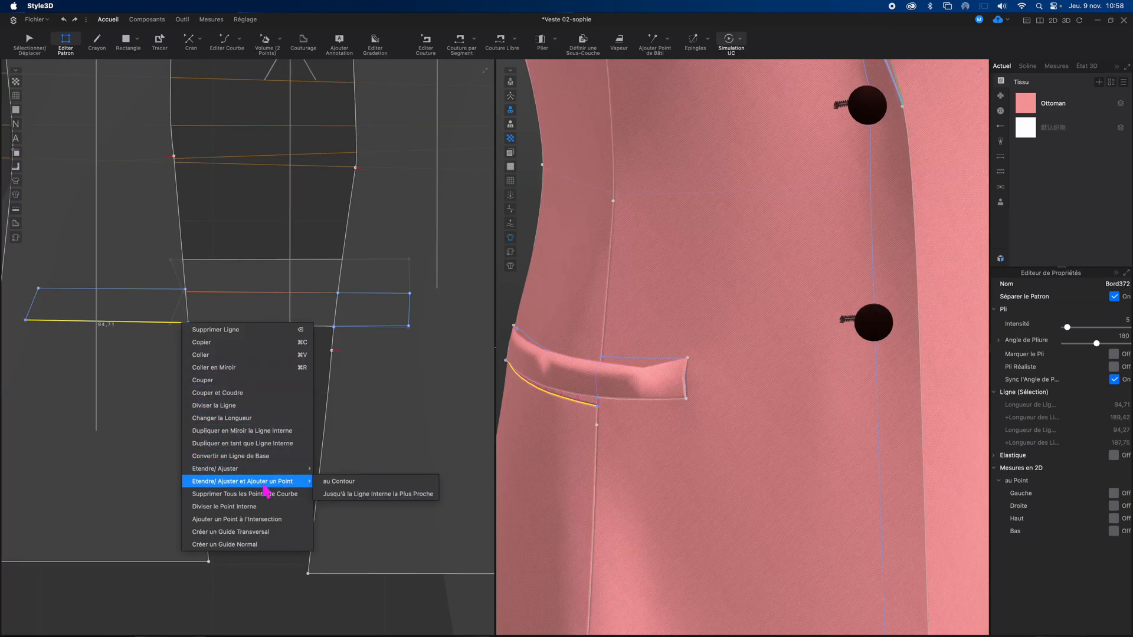
click(281, 521)
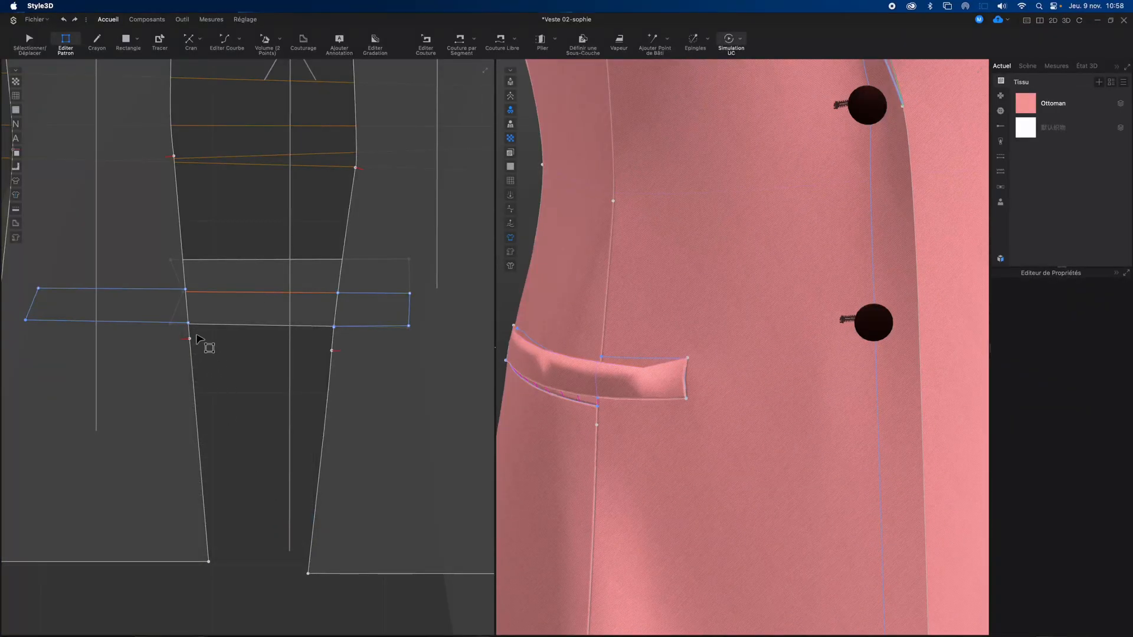
Extend the side panel's lower pocket line to the contour and add a point there with Etendre/ Ajuster et Ajouter un Point
click(182, 324)
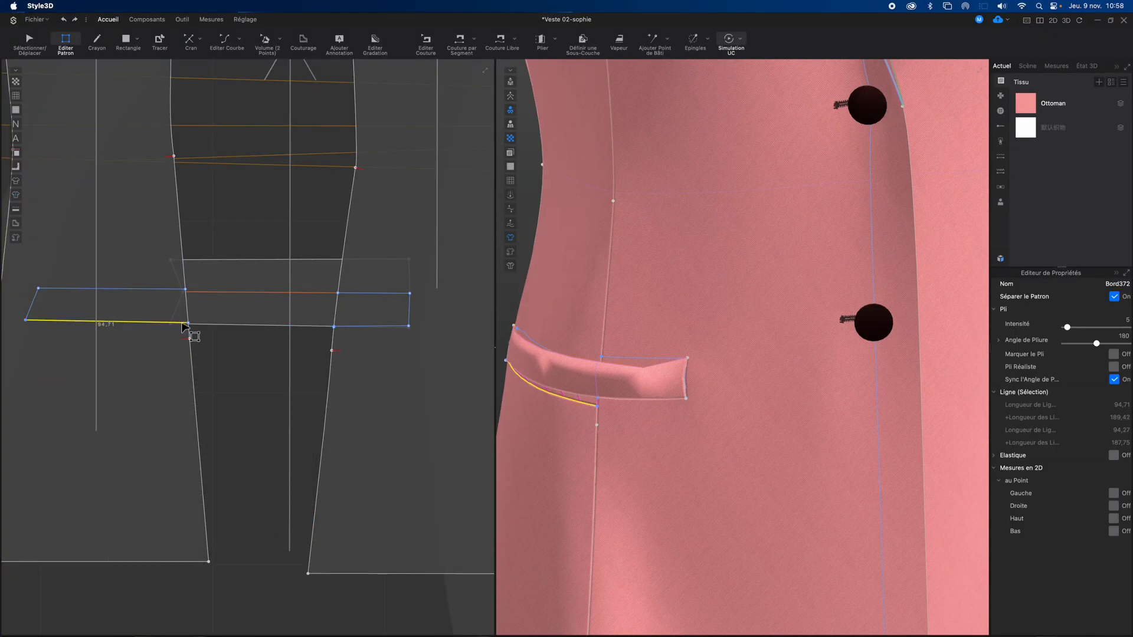
right_click(182, 323)
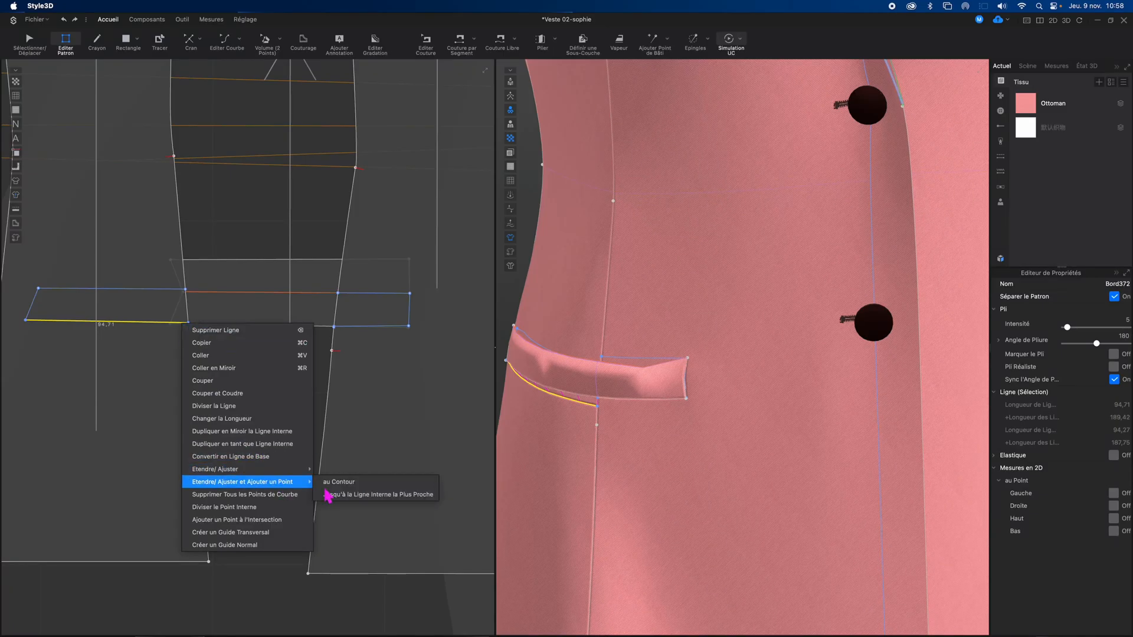
click(283, 482)
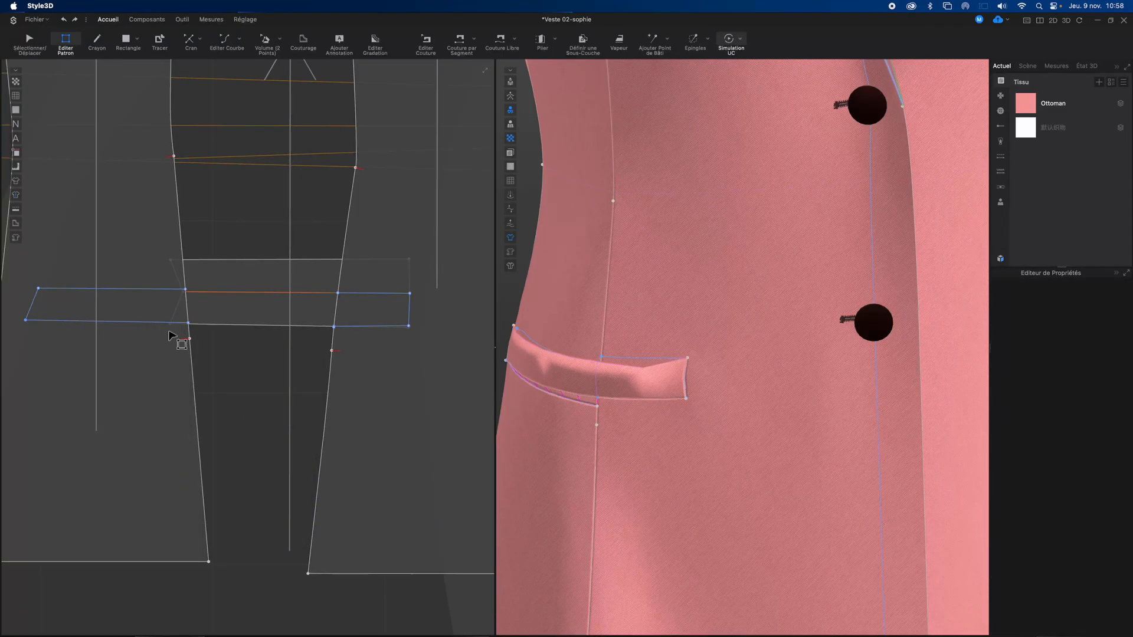
Measure the side panel's seam segments from the lower pocket corner down to the hem
click(189, 338)
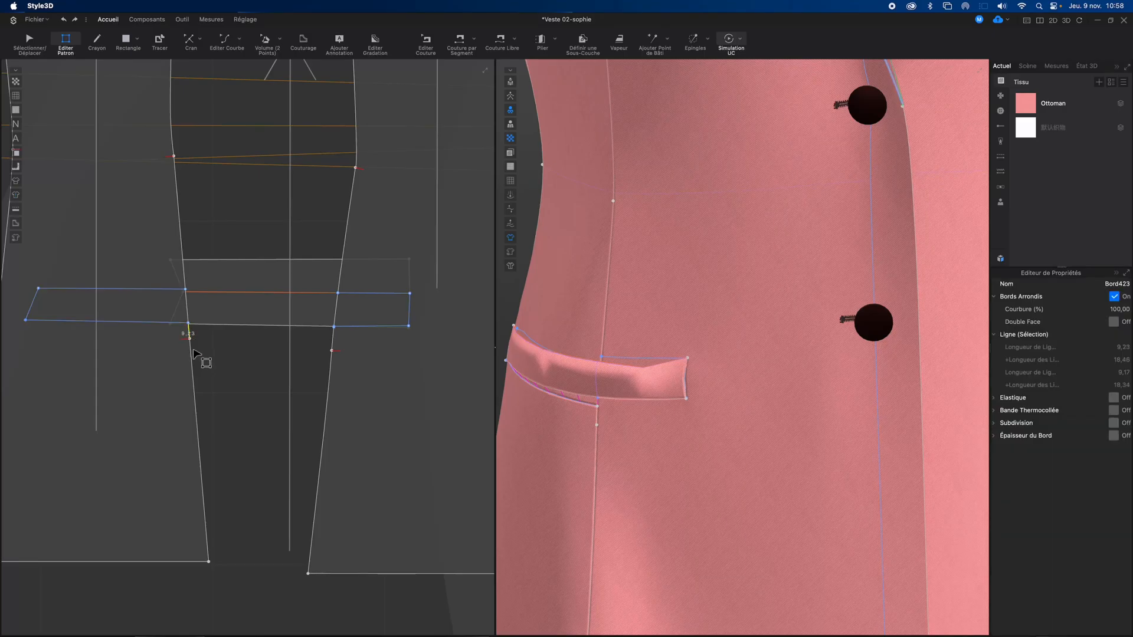
right_click(265, 403)
click(243, 376)
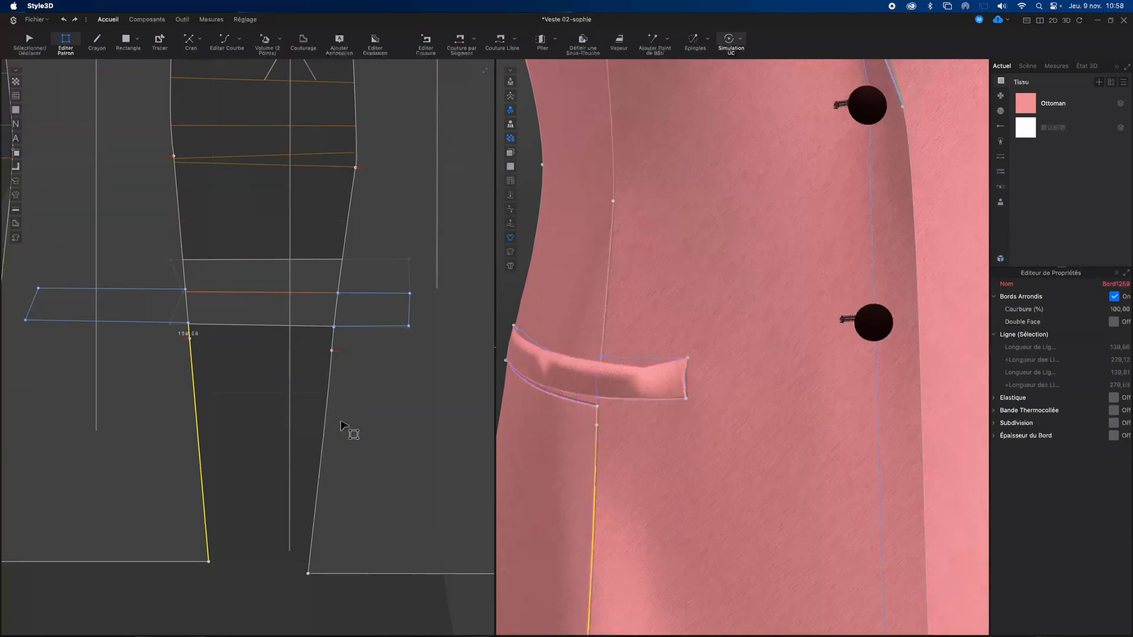
key(x)
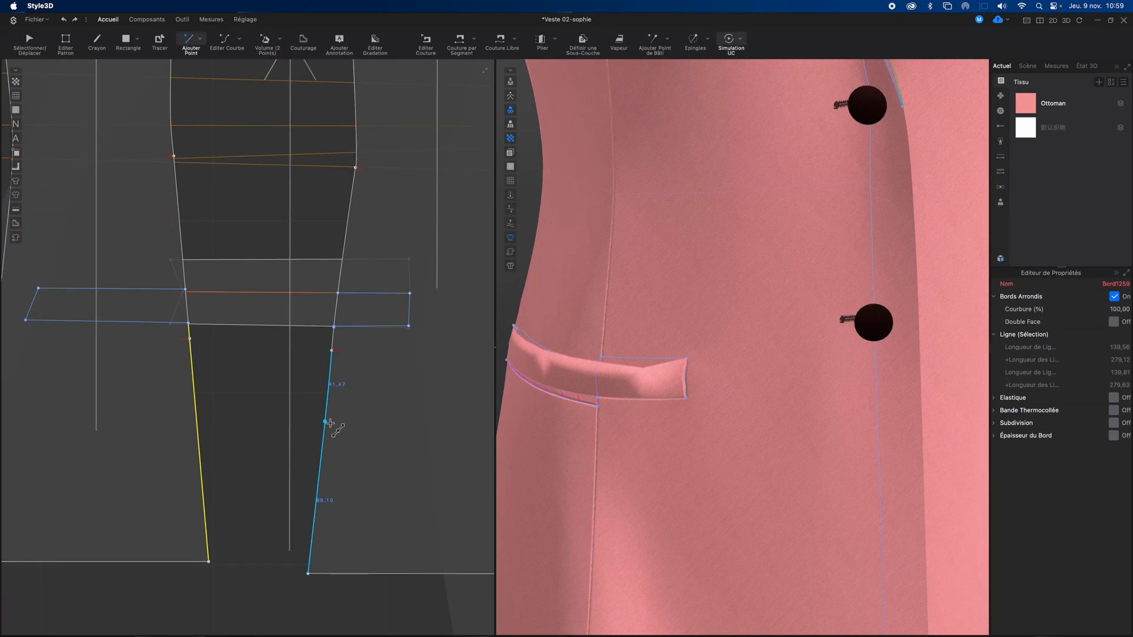
right_click(327, 421)
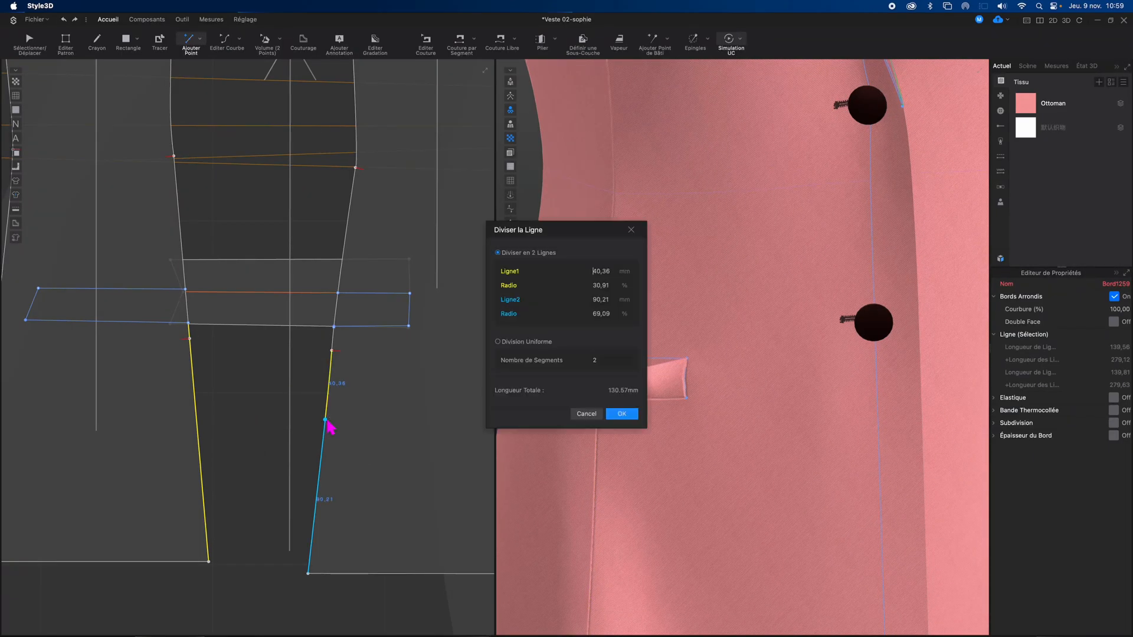
click(610, 415)
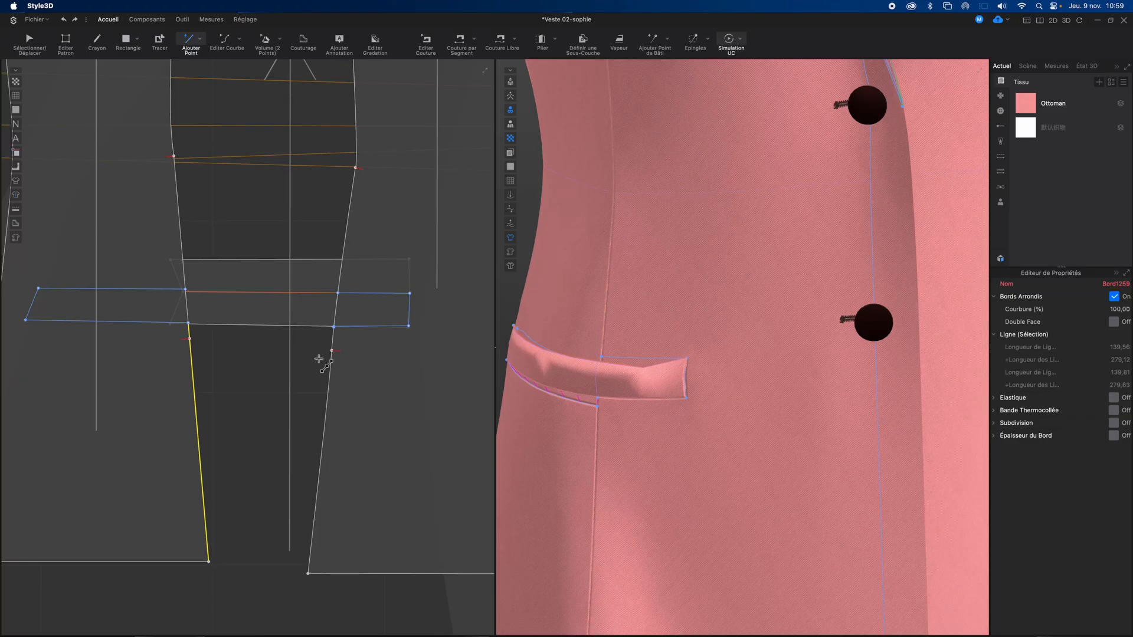
Try to merge the front panel's lower pocket corner with the seam point beside it, and select the upper pocket corner for checking
scroll(318, 359, up, 6)
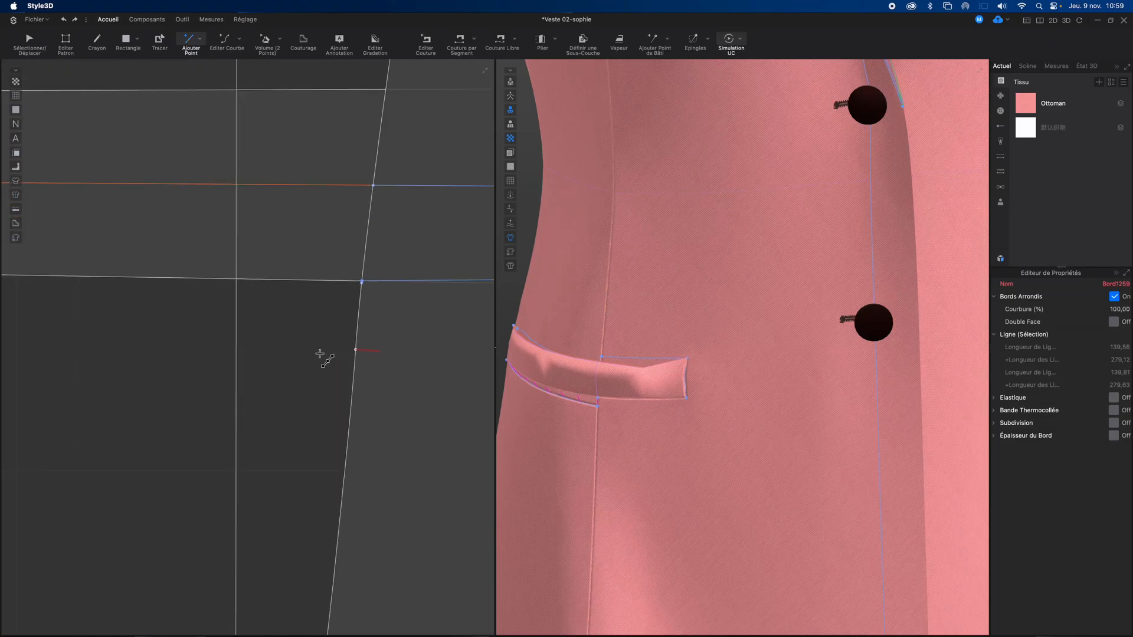
scroll(354, 330, up, 5)
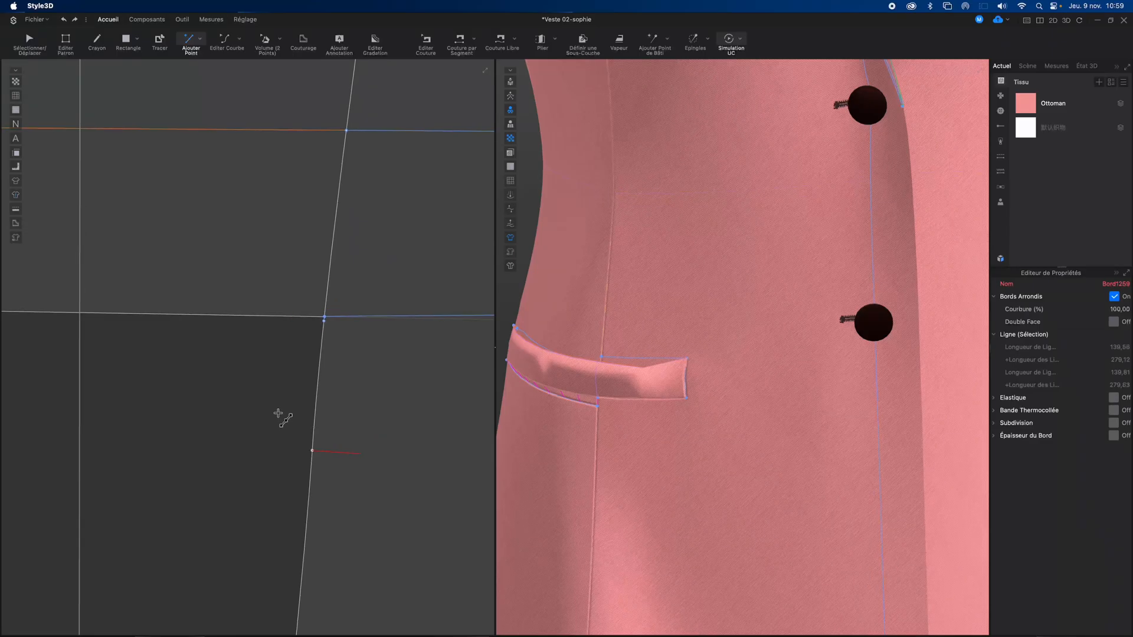
scroll(281, 393, up, 2)
key(z)
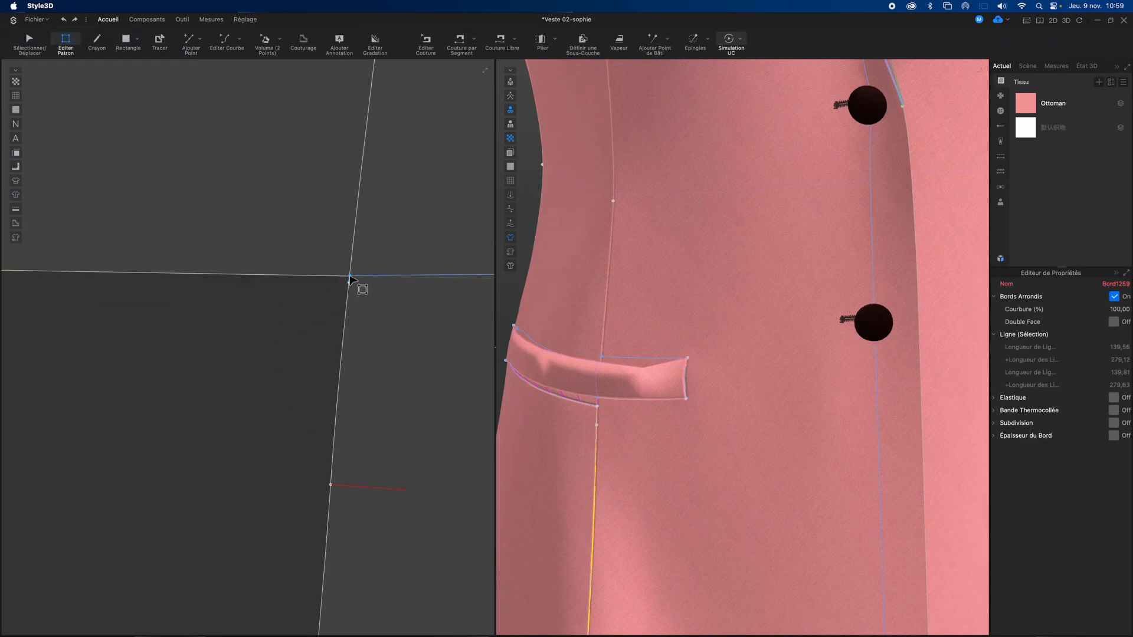
drag(349, 278, 364, 287)
scroll(384, 248, down, 3)
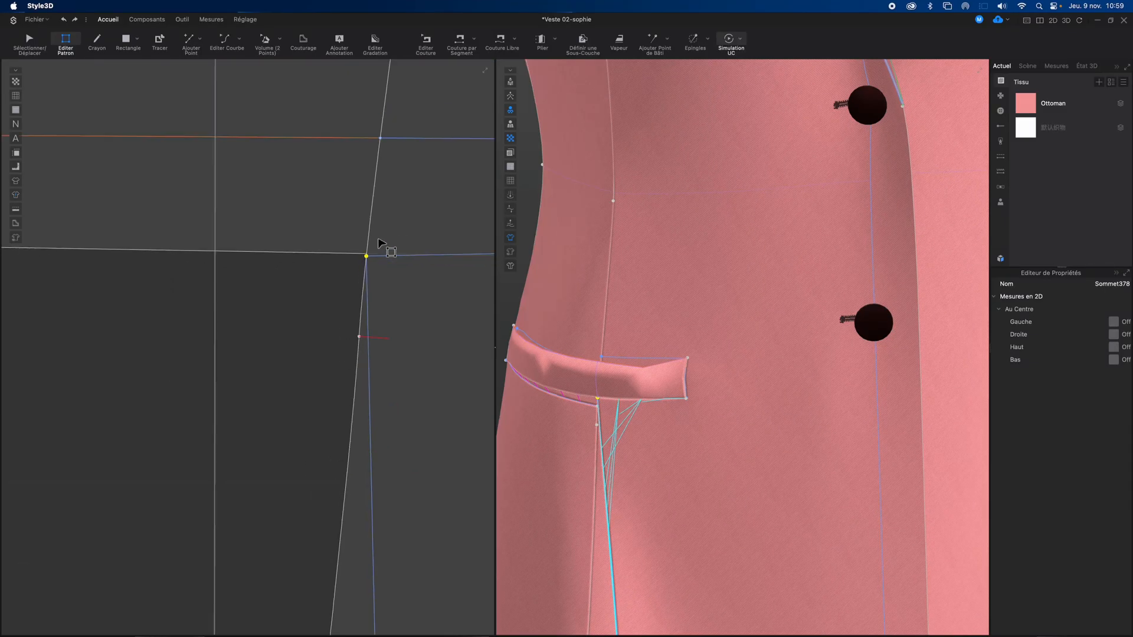
scroll(378, 239, down, 5)
middle_drag(378, 241, 349, 345)
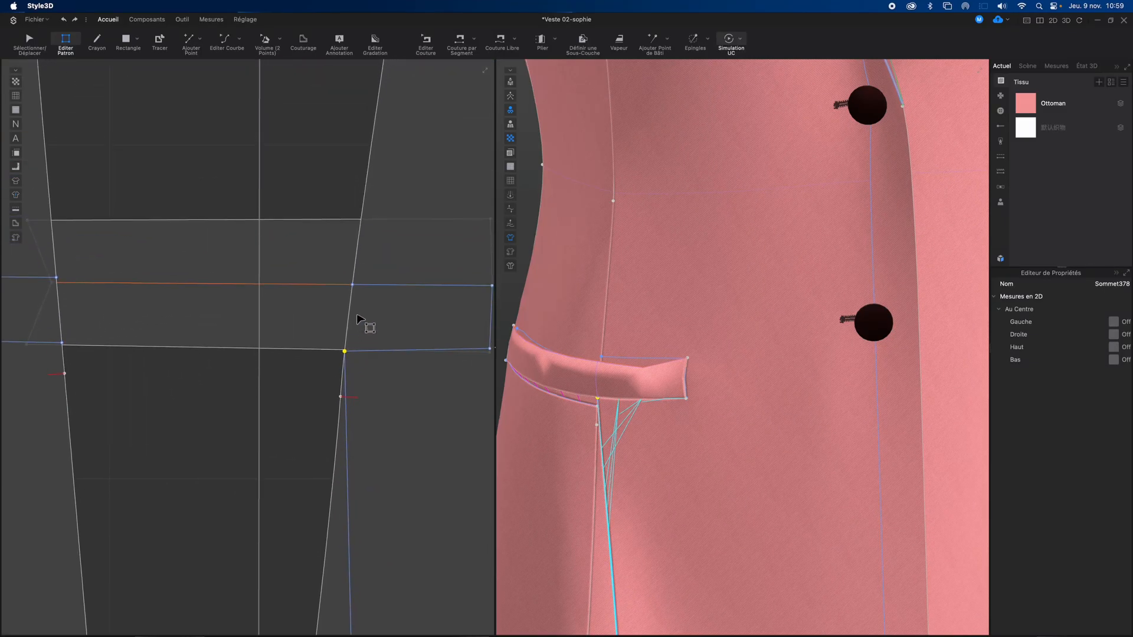
click(353, 285)
drag(352, 285, 353, 291)
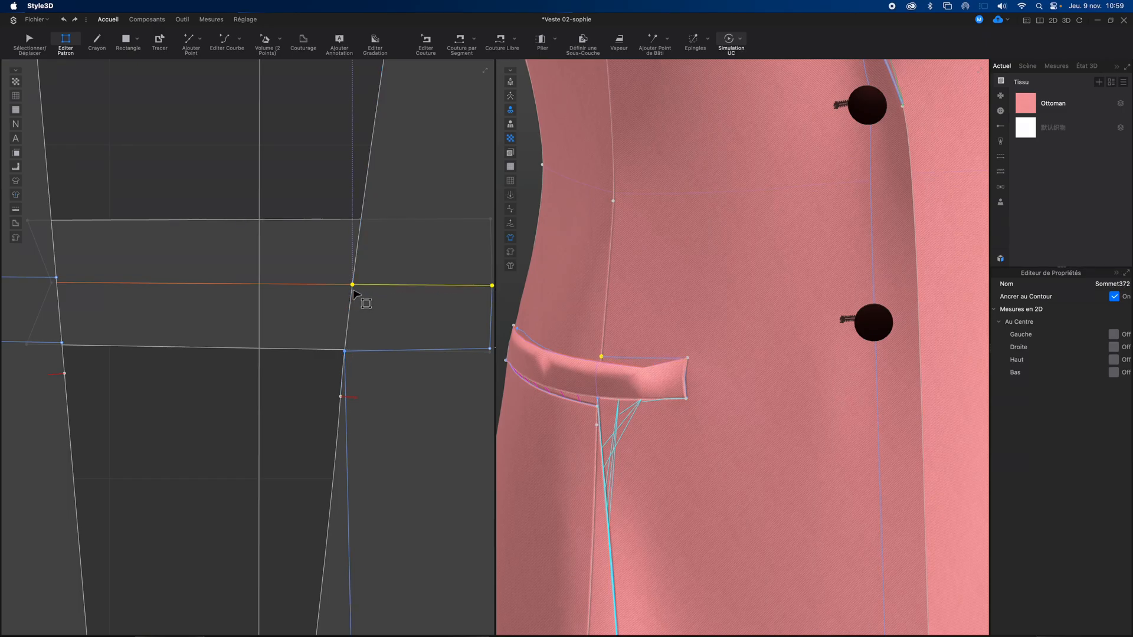
click(322, 174)
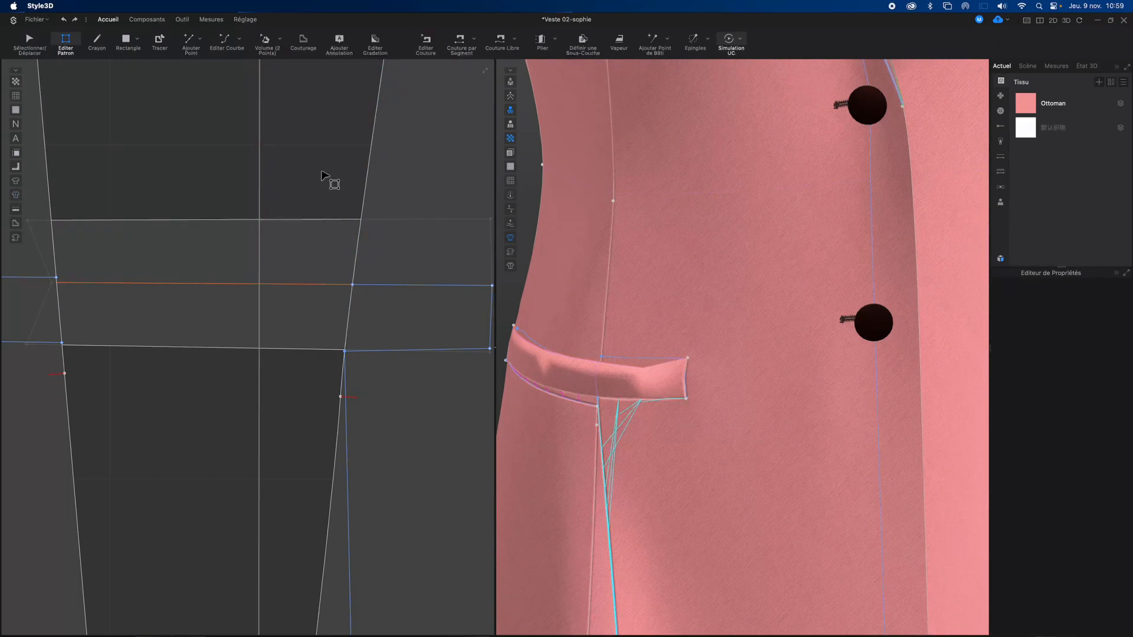
Simulate the garment to test the changed pocket corner and undo the simulation
key(space)
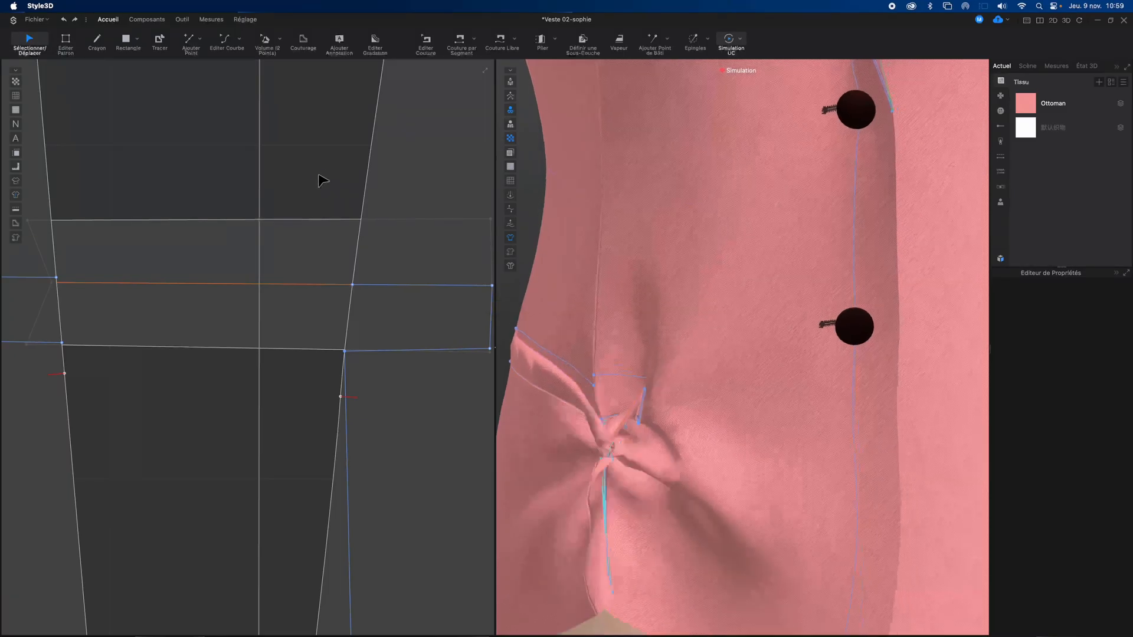
key(super+z)
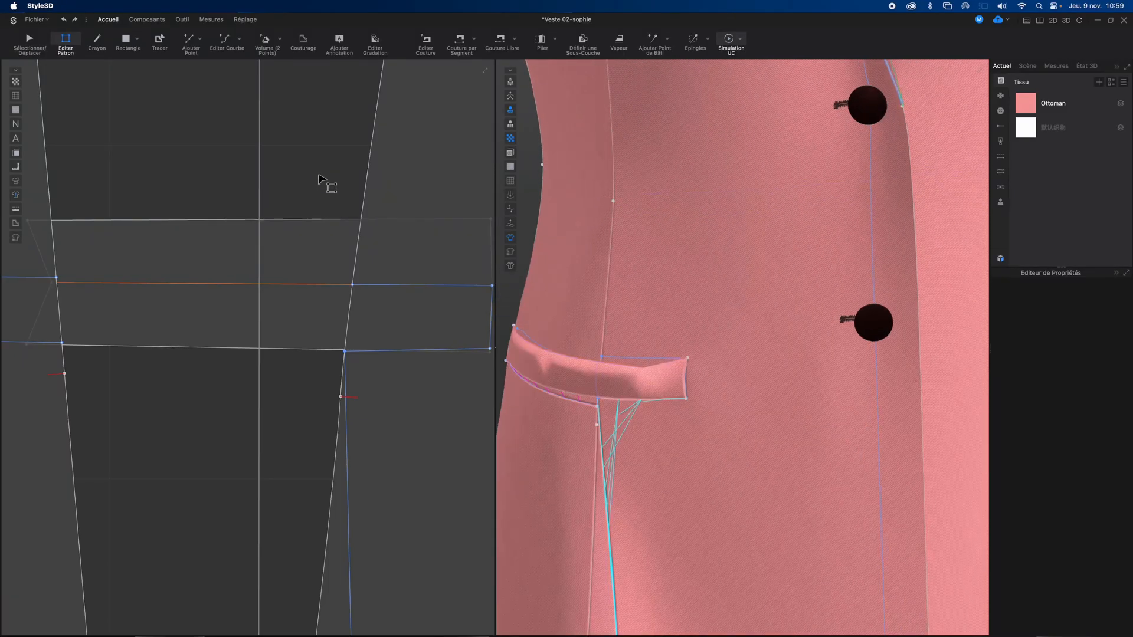
Delete the seam attached to the front panel's lower pocket line and the stray line running down to the hem
scroll(319, 397, down, 3)
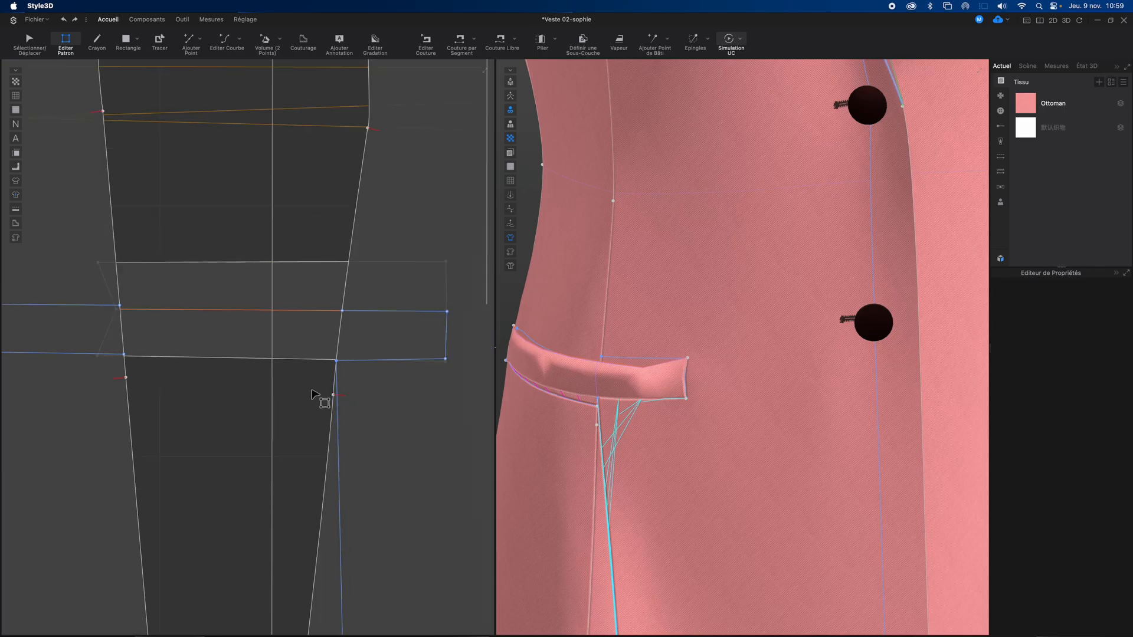
scroll(309, 394, up, 4)
scroll(310, 386, up, 2)
scroll(309, 383, down, 3)
right_click(309, 382)
key(b)
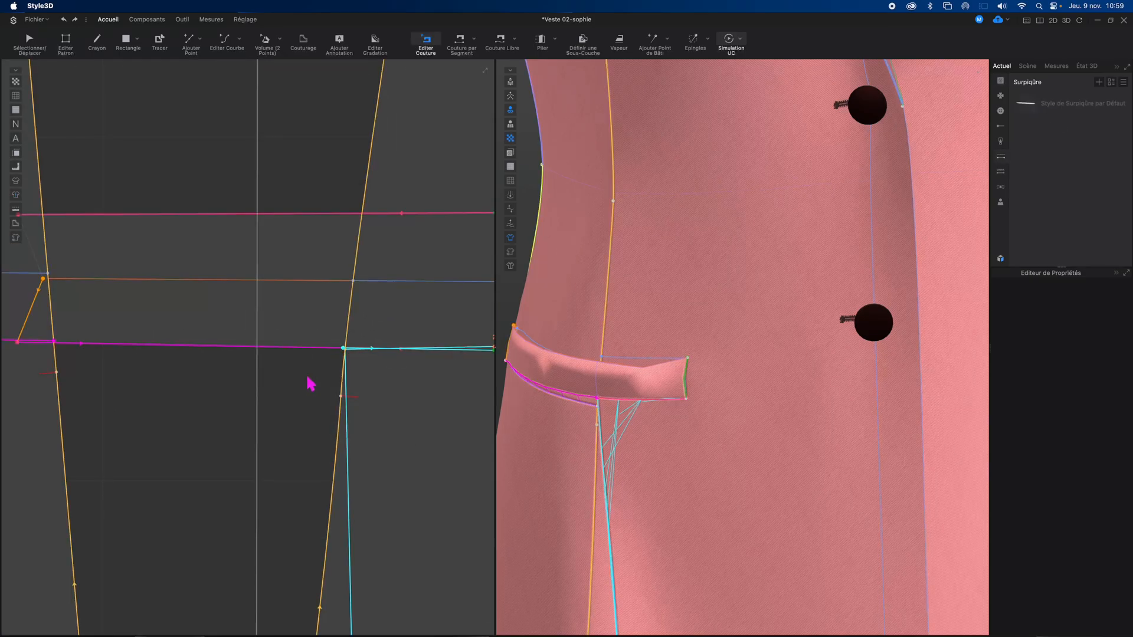
middle_drag(294, 425, 274, 167)
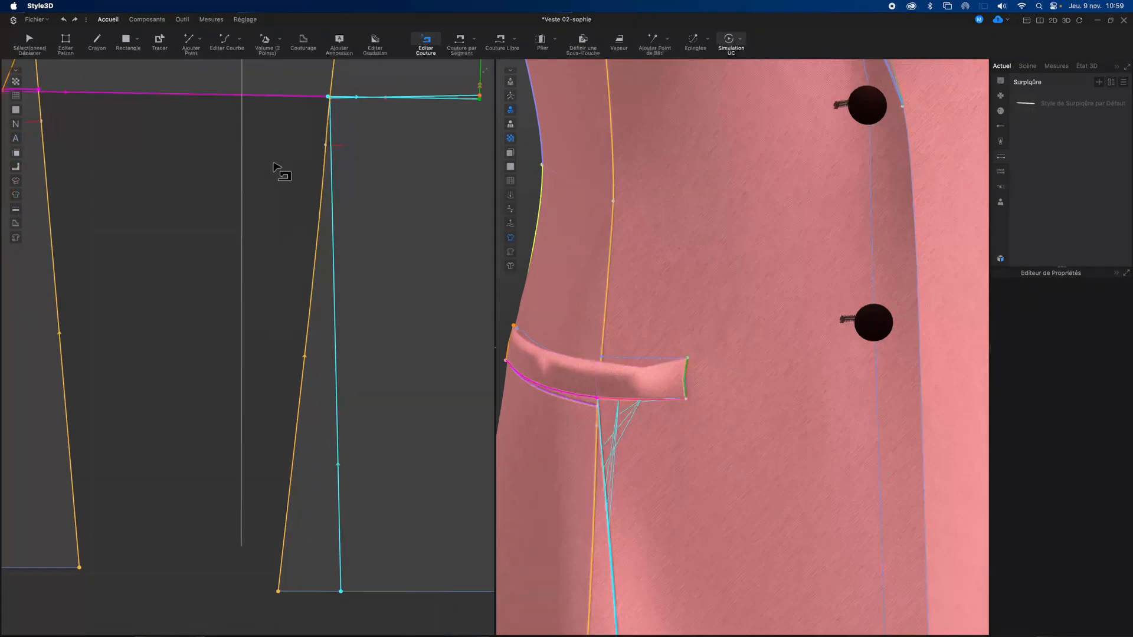
click(338, 591)
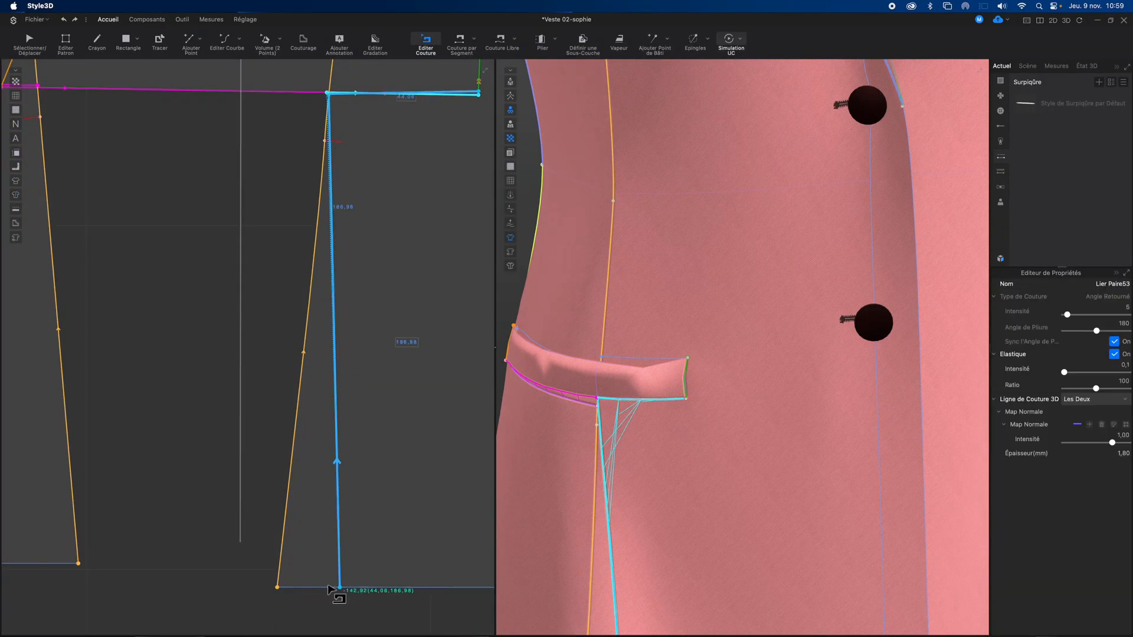
click(350, 532)
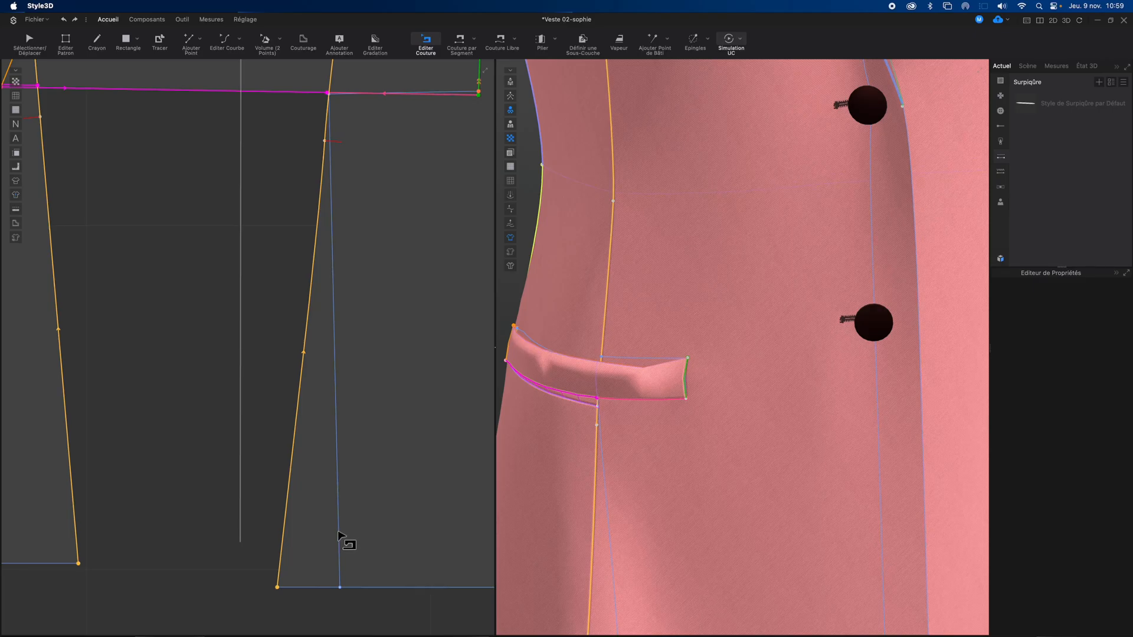
Delete the front panel's stray line from the pocket corner to the hem together with the lower pocket line
key(z)
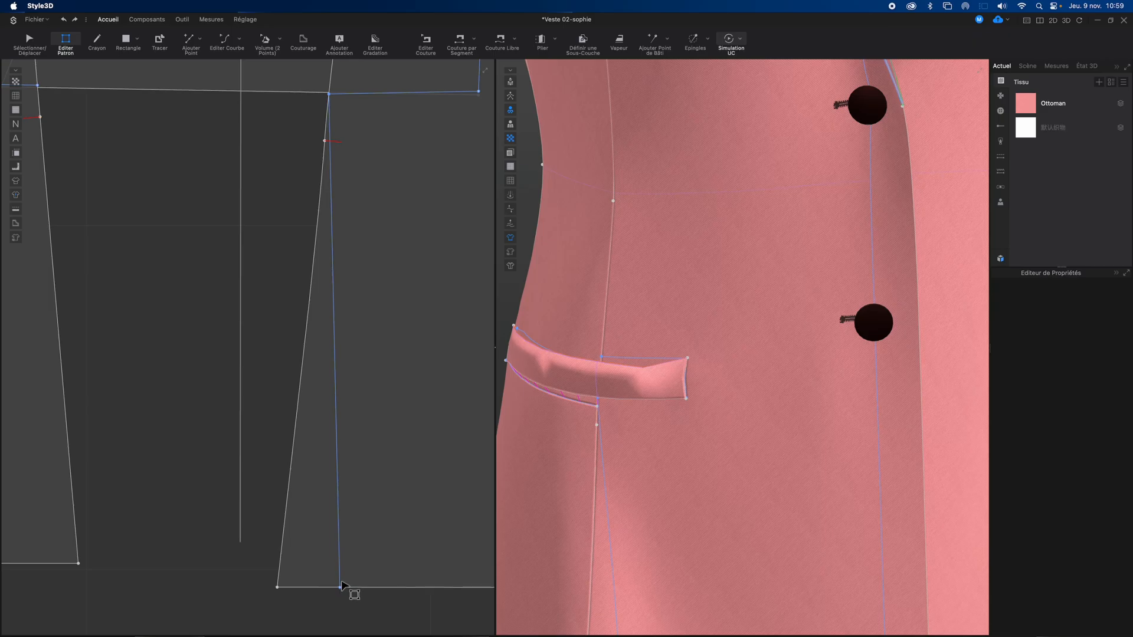
click(339, 582)
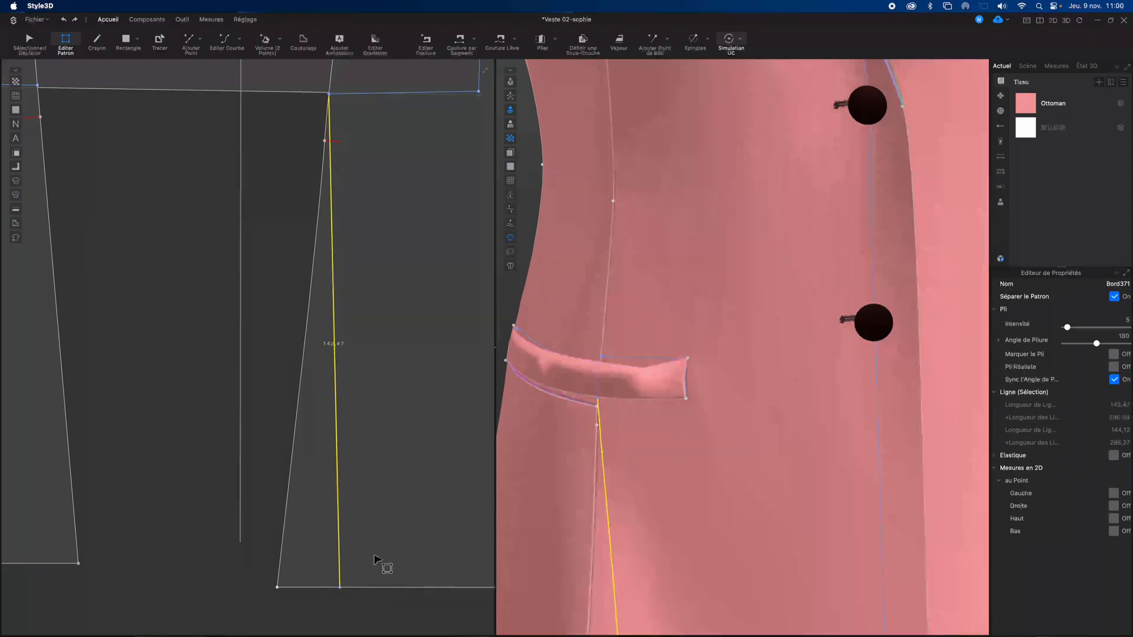
key(Delete)
Measure the side panel's short segment below the pocket and add a matching point about 9 mm above the front panel's seam notch
middle_drag(389, 241, 383, 436)
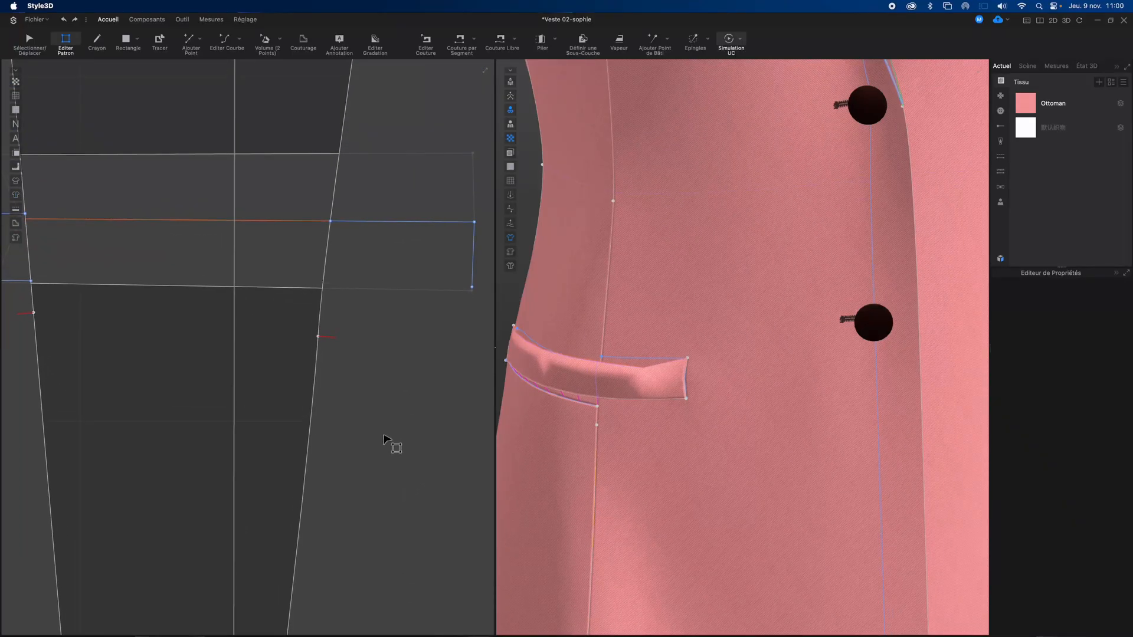
middle_drag(366, 337, 391, 349)
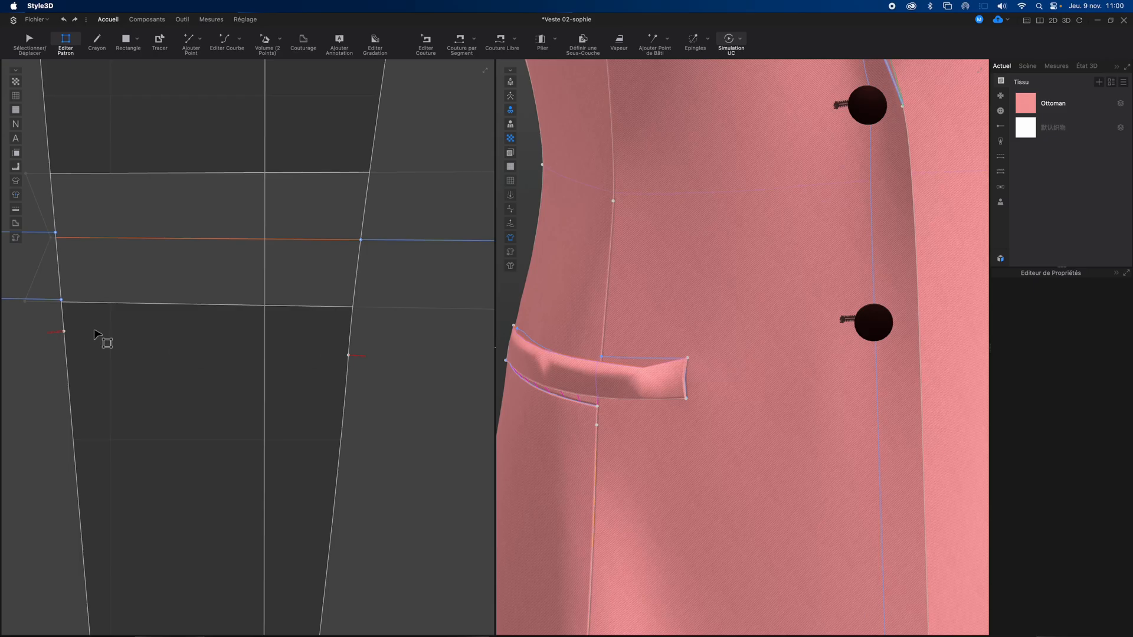
click(63, 320)
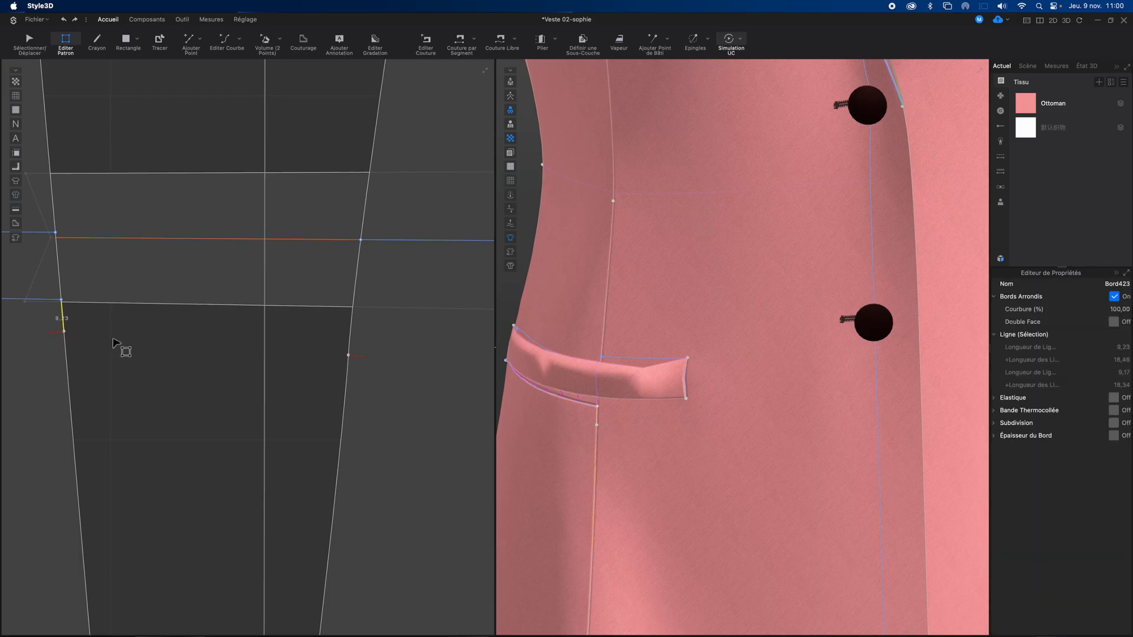
key(x)
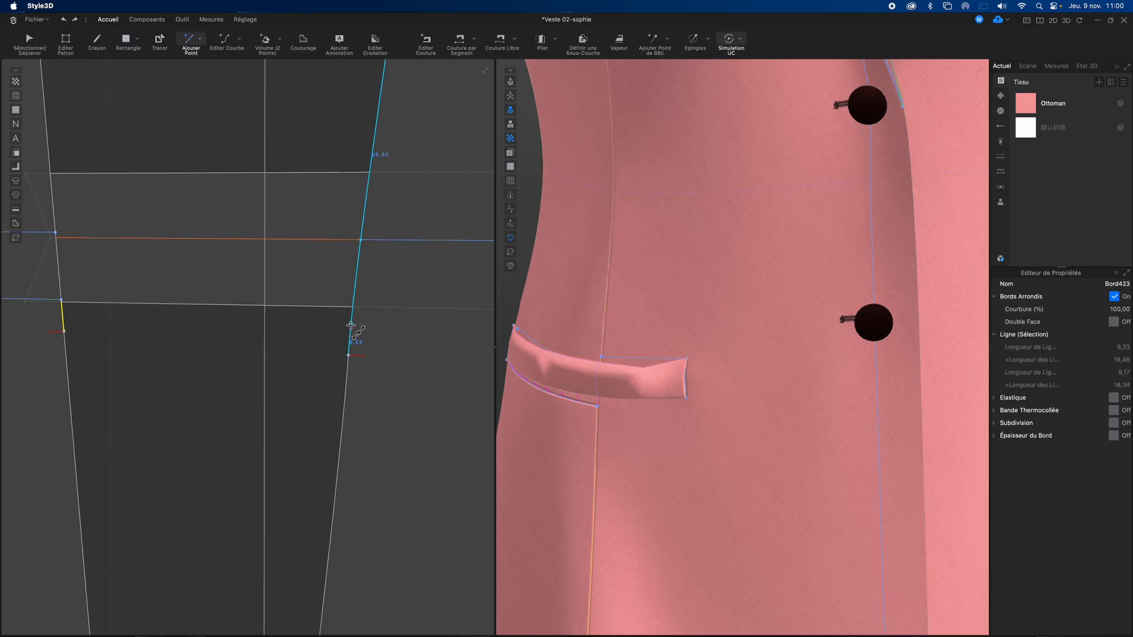
right_click(351, 325)
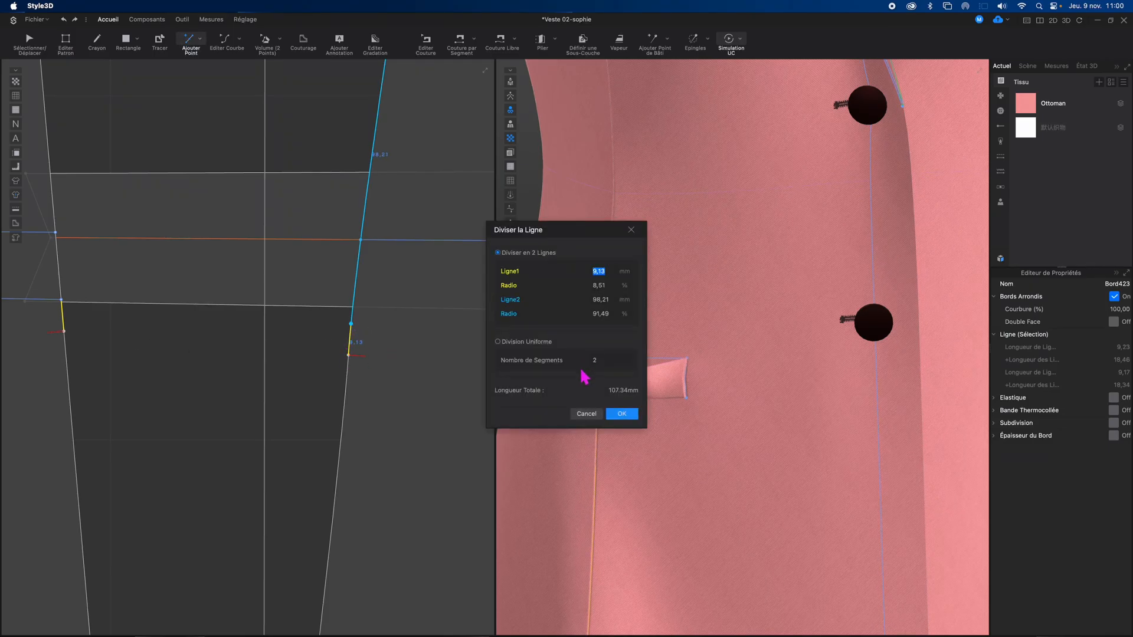
text(9)
click(623, 414)
Draw the new lower pocket line from the added seam point horizontally into the front panel, about 44 mm long
middle_drag(301, 373, 153, 383)
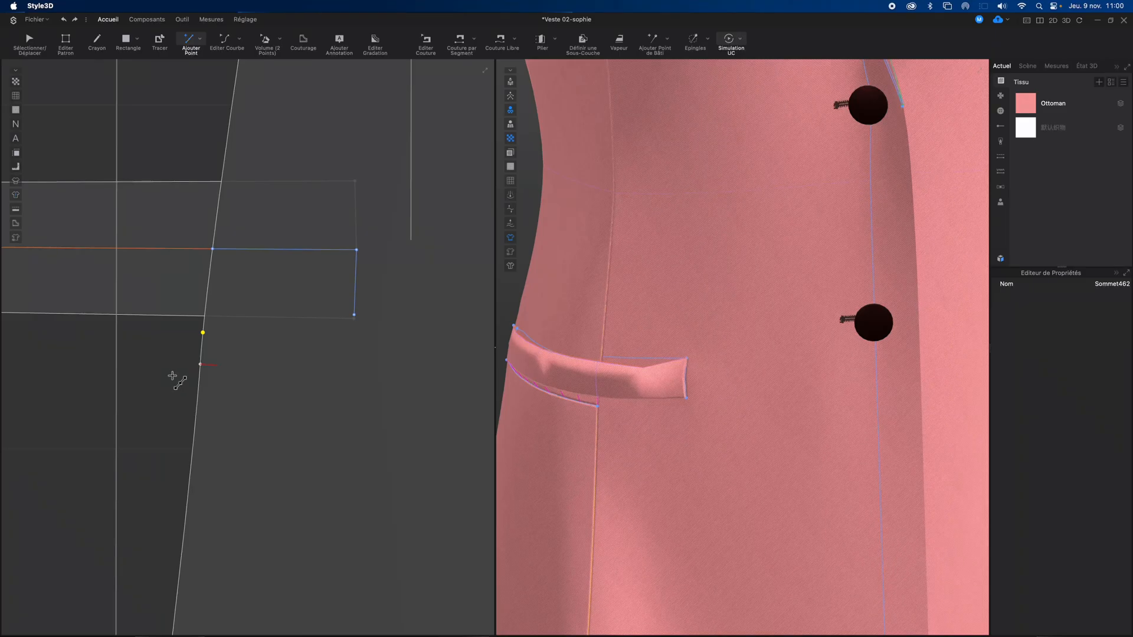
key(h)
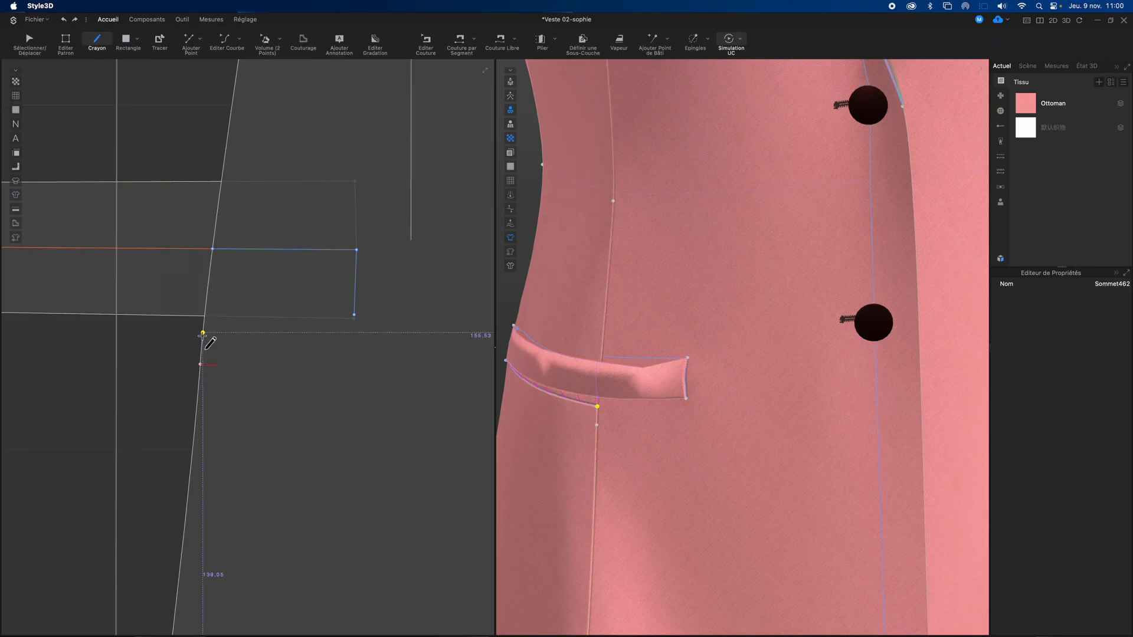
click(203, 333)
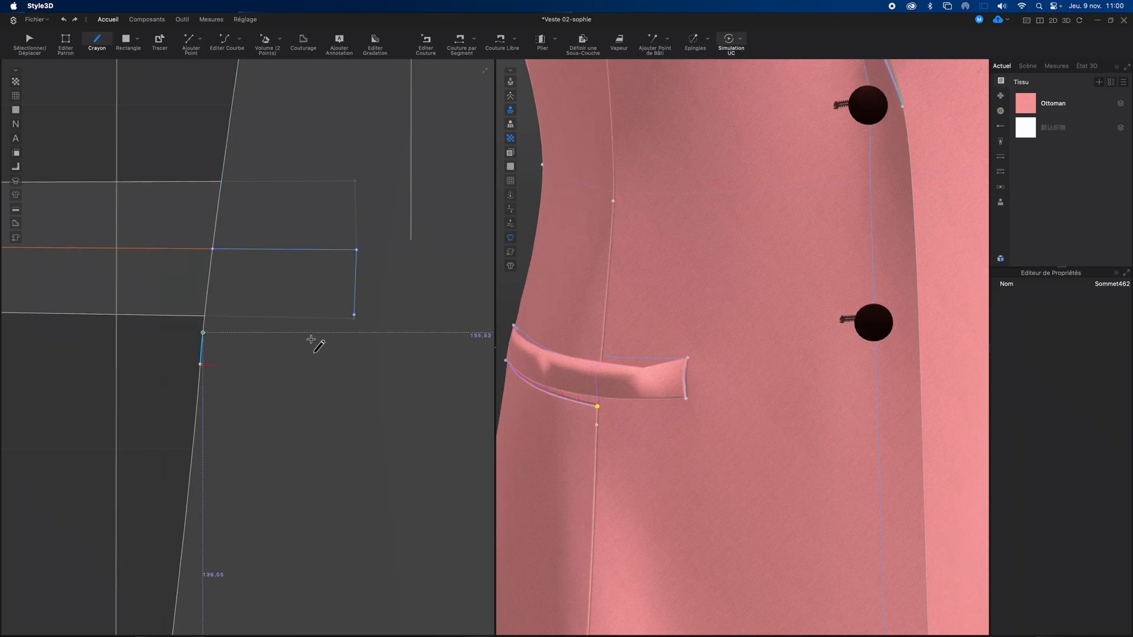
click(356, 334)
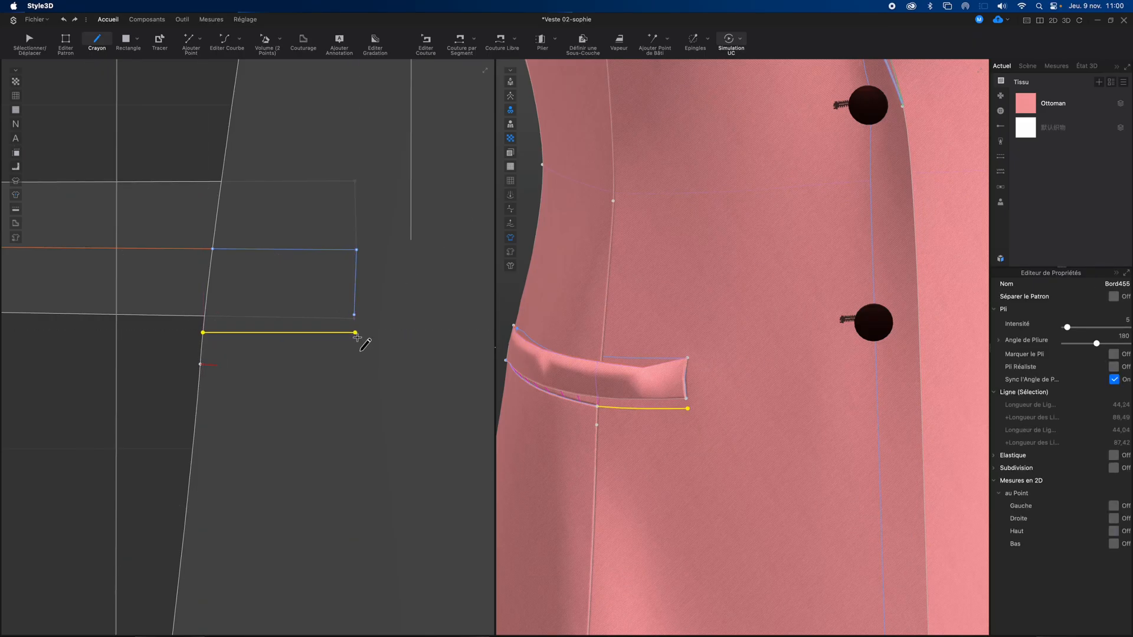
Continue the pocket outline 20 mm upward and draw its upper line, about 42 mm long, back to the front panel's seam
right_click(357, 281)
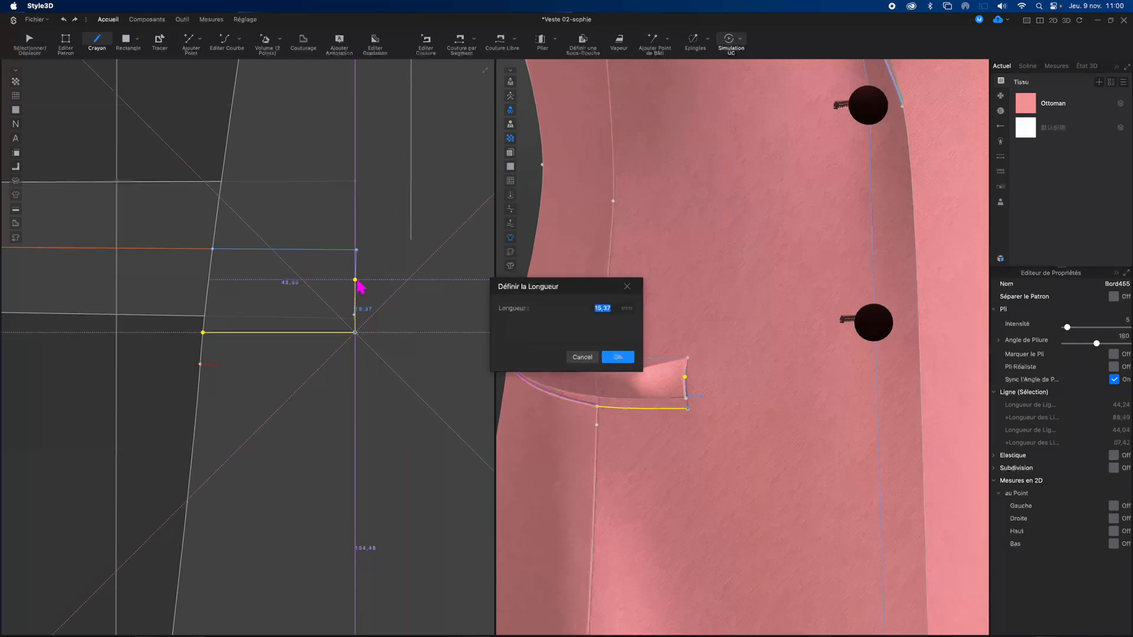
text(20)
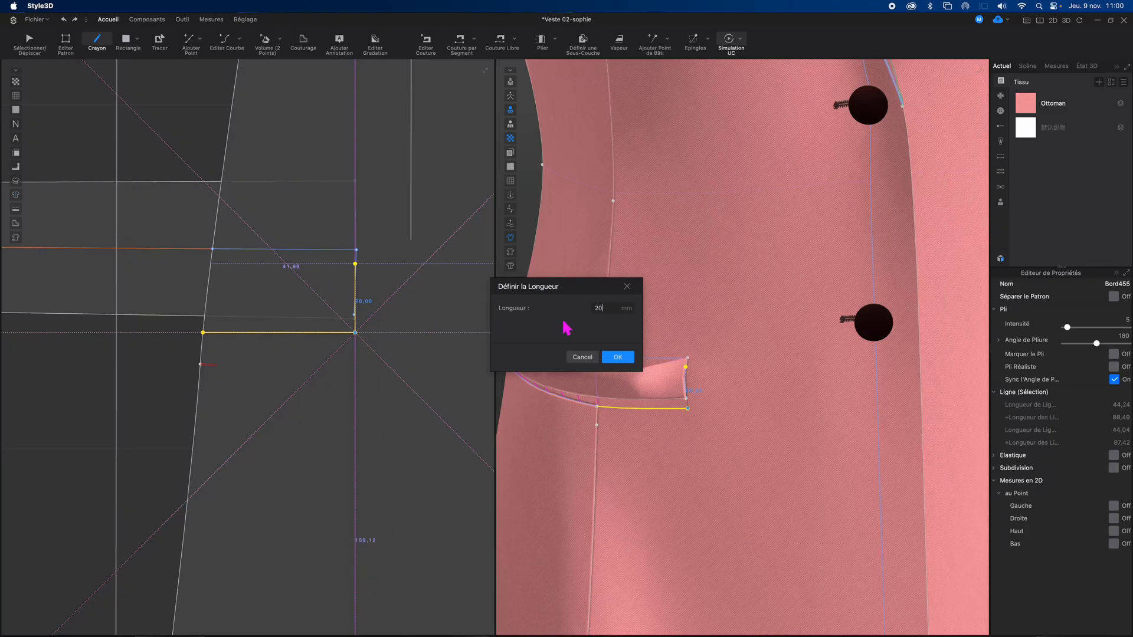
click(619, 358)
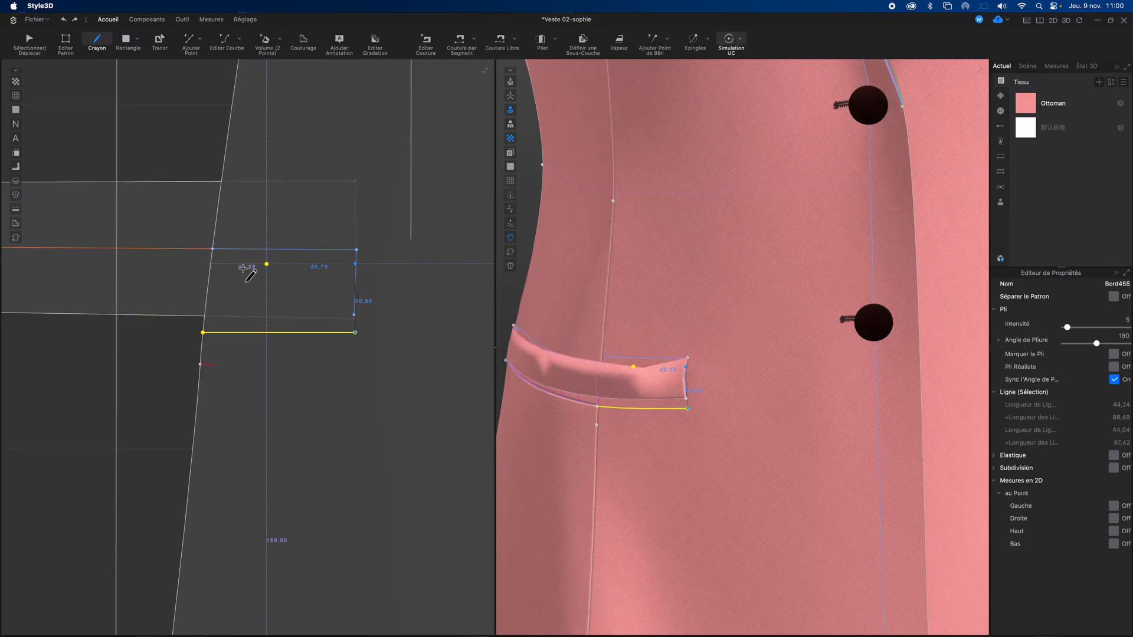
click(211, 264)
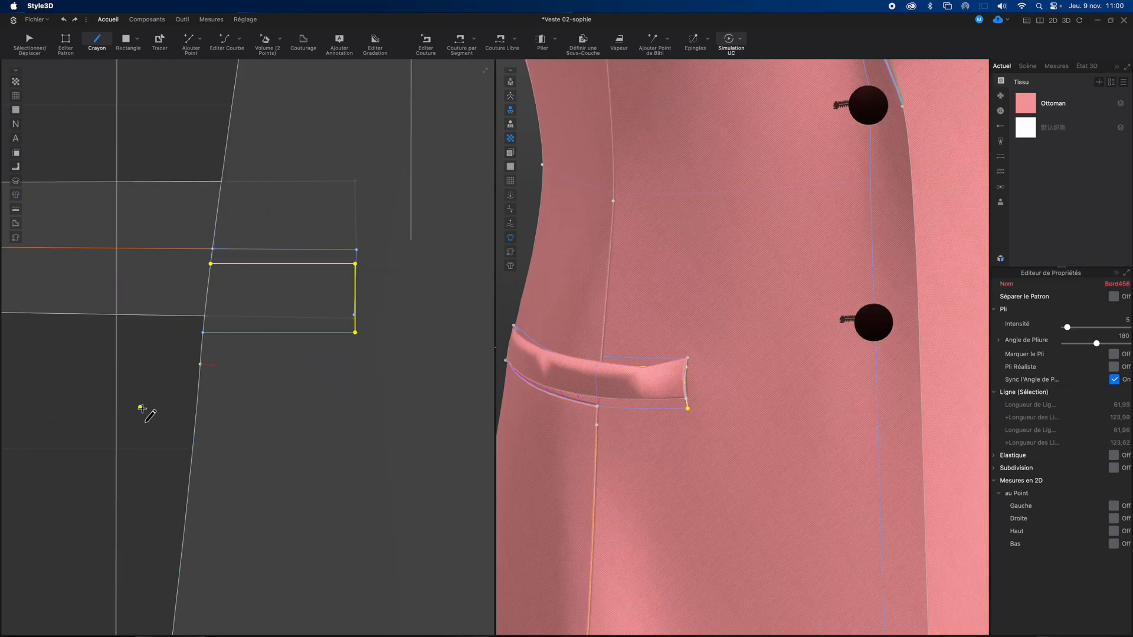
Delete the old upper and end lines of the front panel's pocket outline
key(z)
click(257, 251)
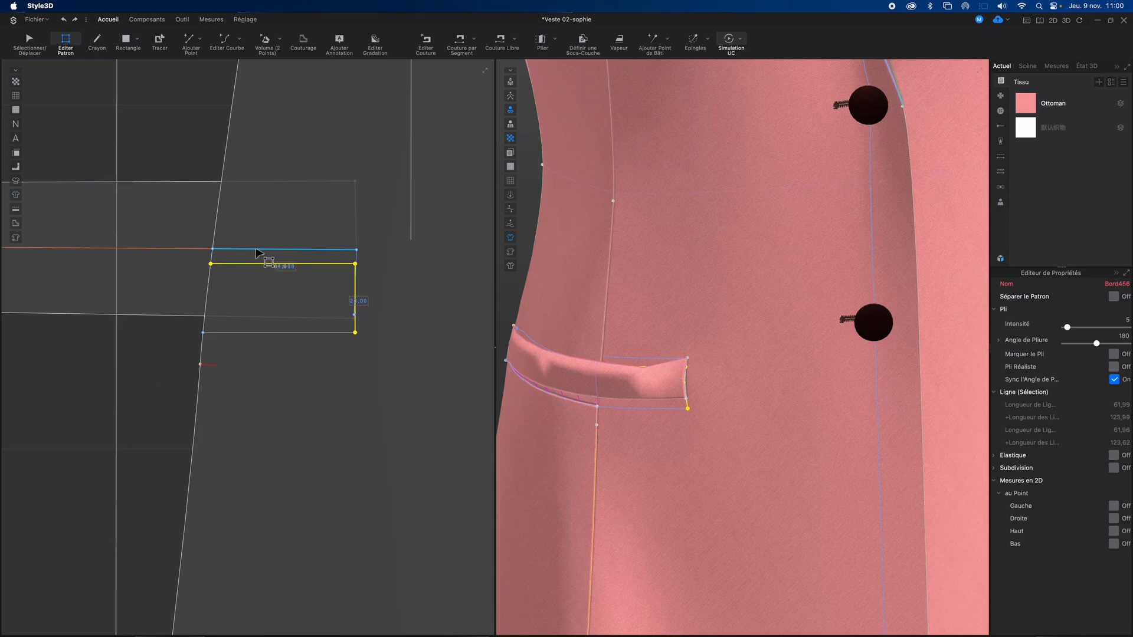
shift+click(356, 269)
click(383, 270)
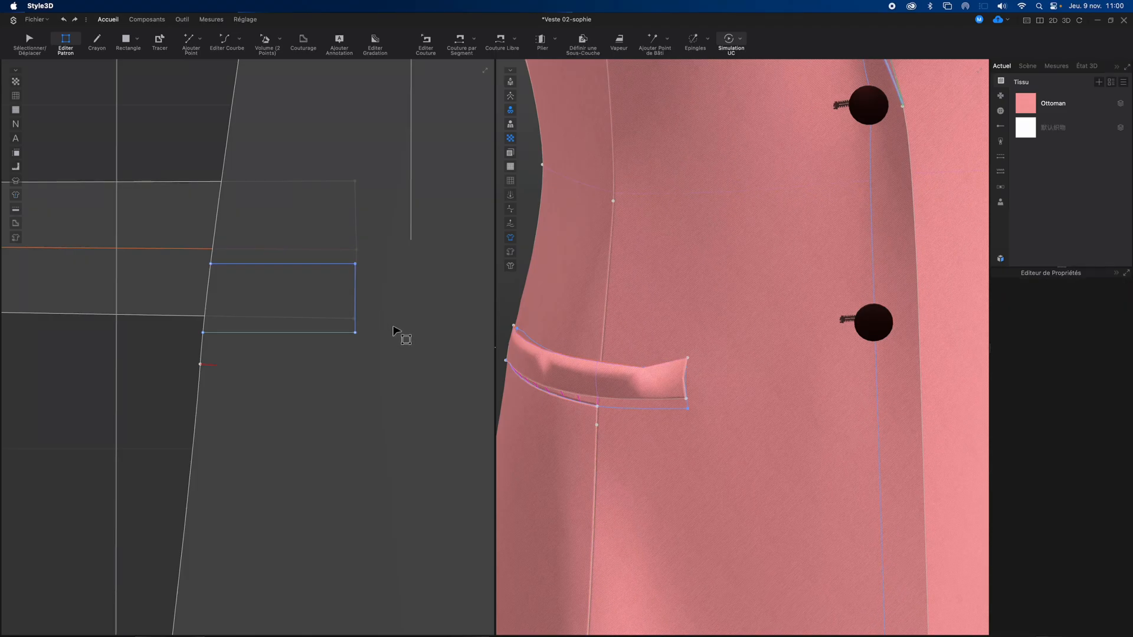
Select the existing seam between the pocket piece's lower edge and the side panel and examine where it ends
key(m)
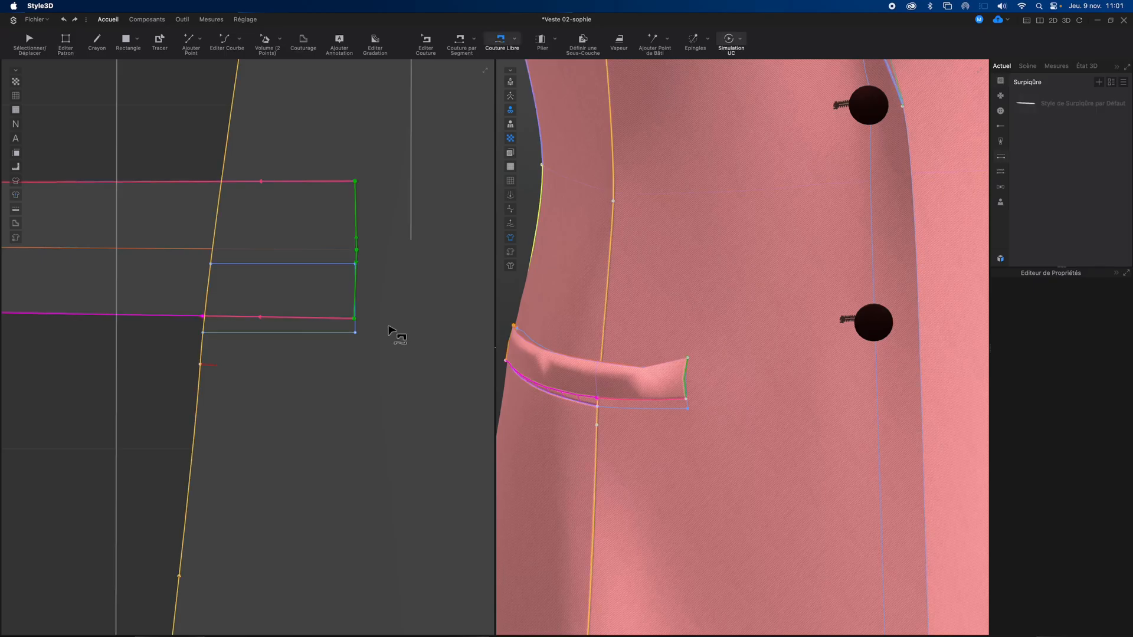
middle_drag(306, 359, 365, 311)
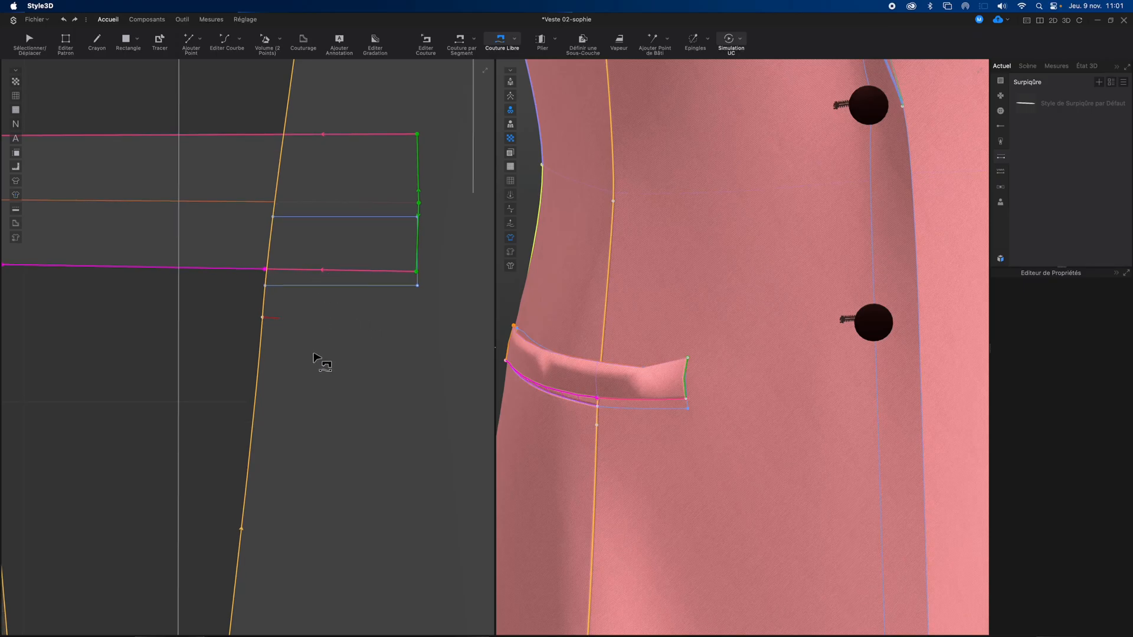
scroll(322, 362, up, 3)
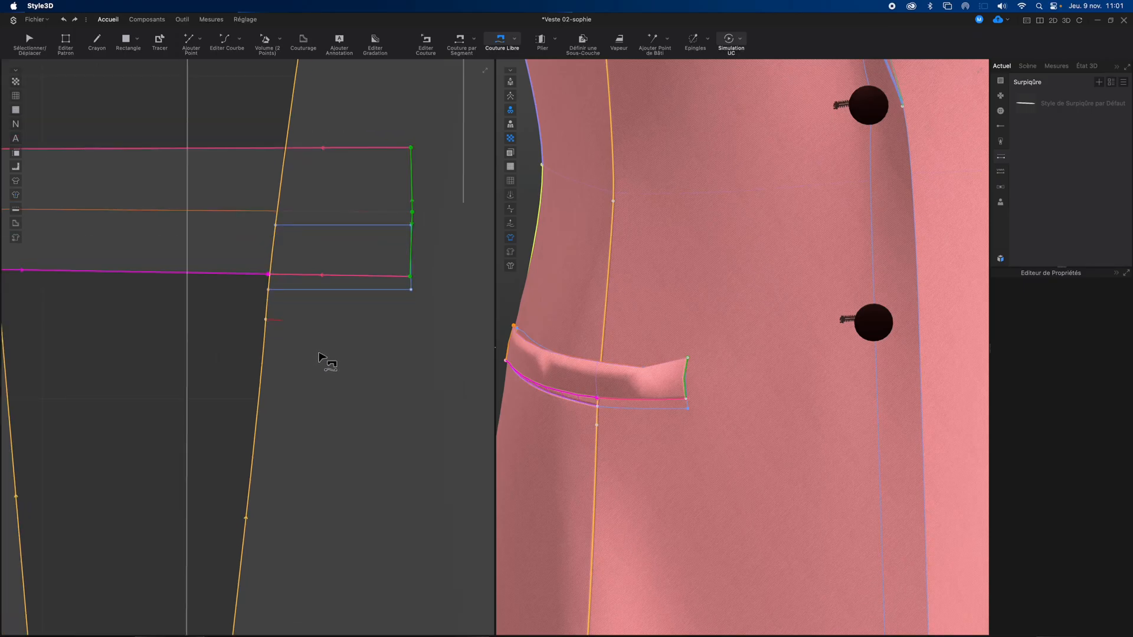
middle_drag(319, 353, 323, 297)
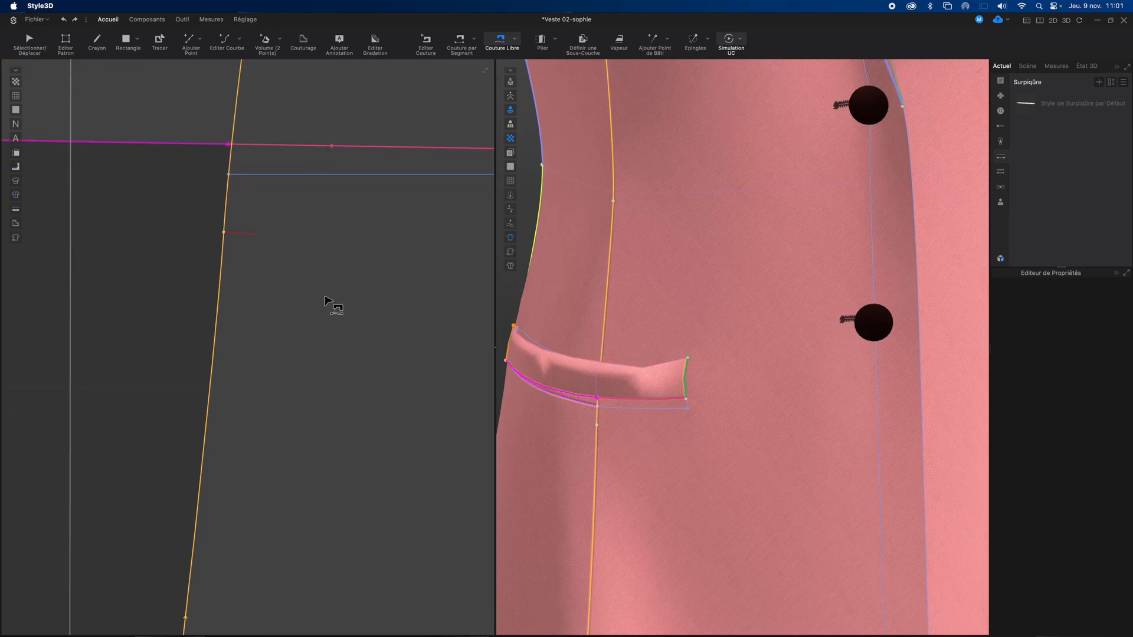
scroll(289, 305, down, 2)
scroll(293, 311, down, 3)
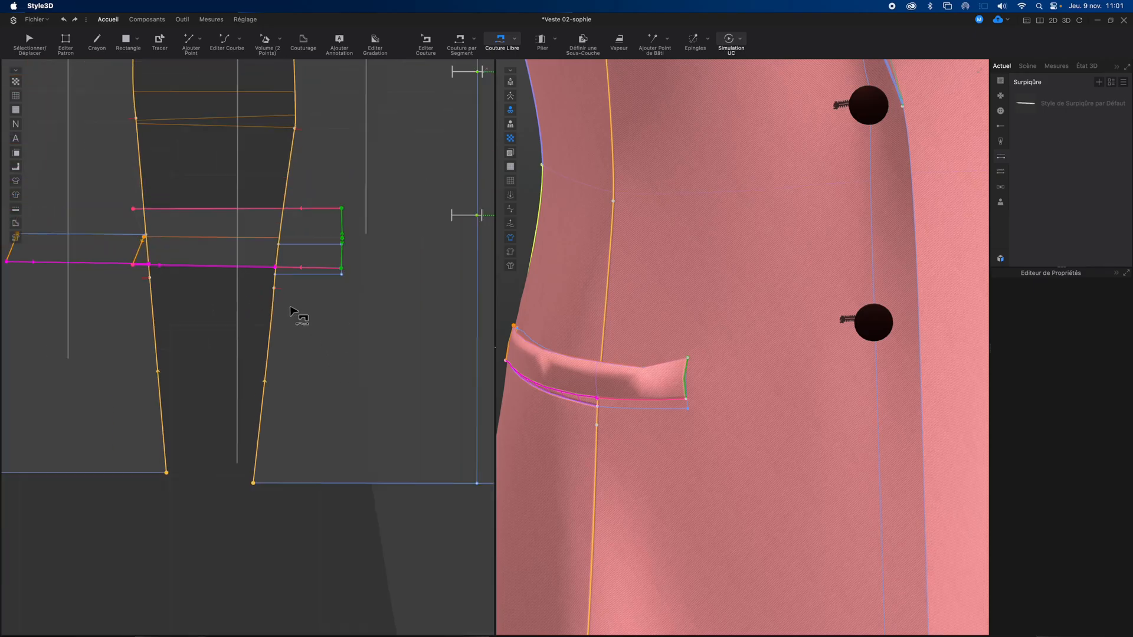
key(b)
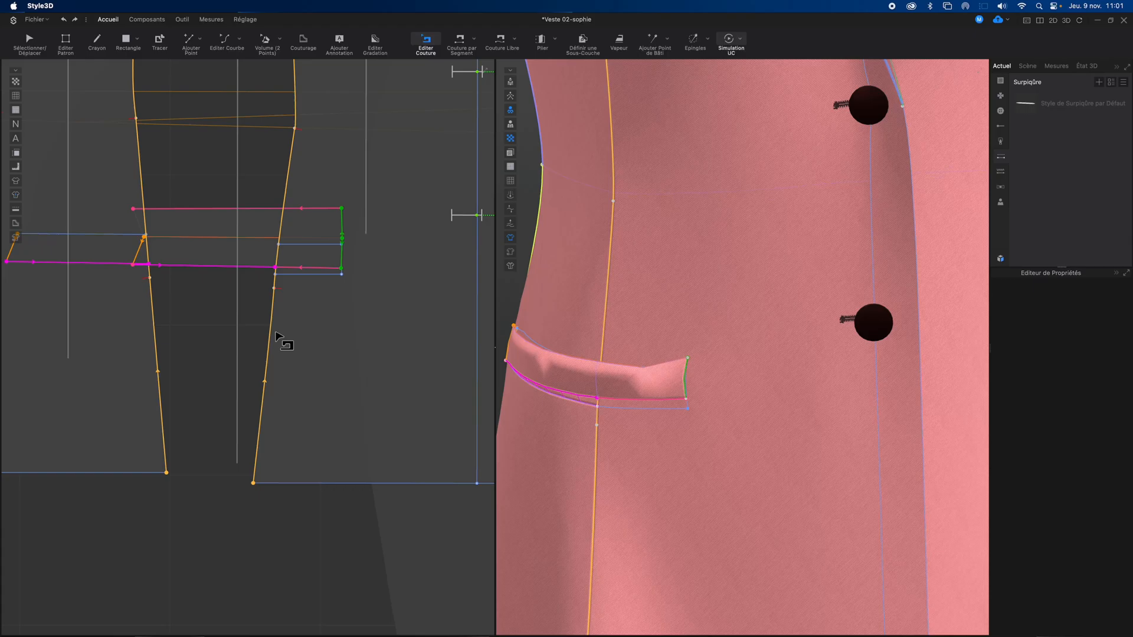
middle_drag(235, 321, 347, 336)
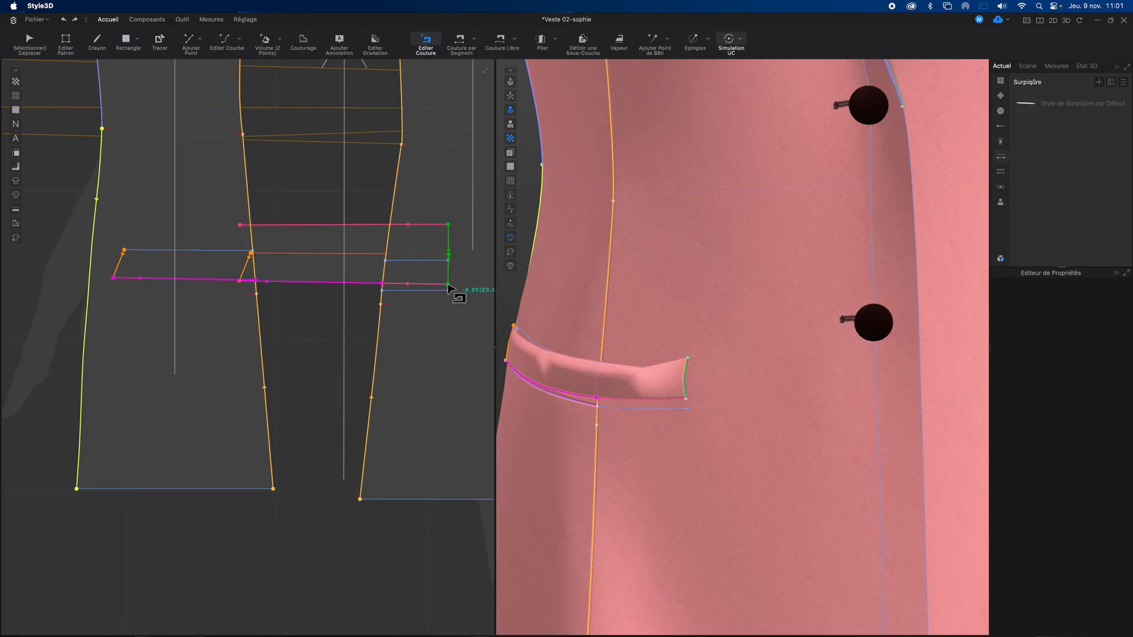
click(320, 287)
click(324, 302)
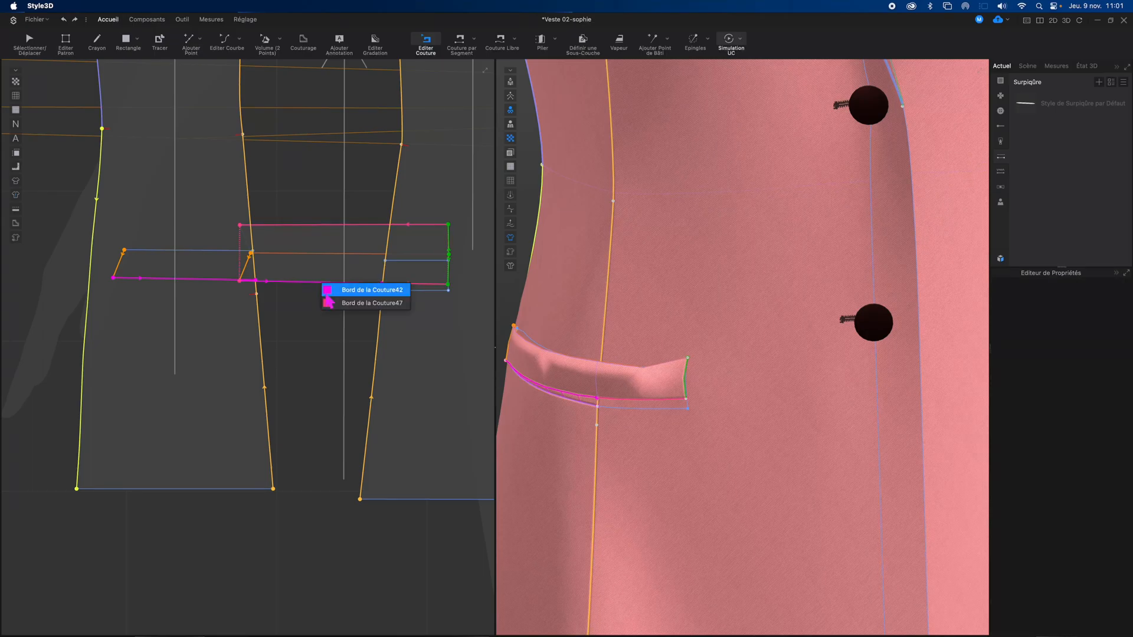
click(328, 290)
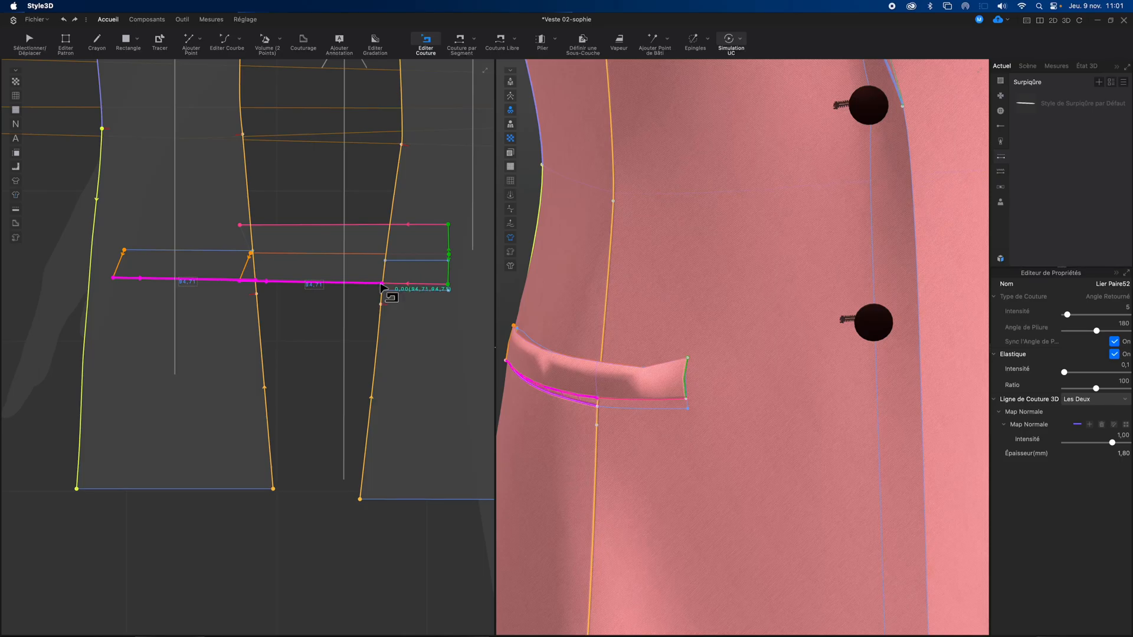
Free-sew the remaining part of the pocket piece's lower edge to the front panel's lower pocket line
key(m)
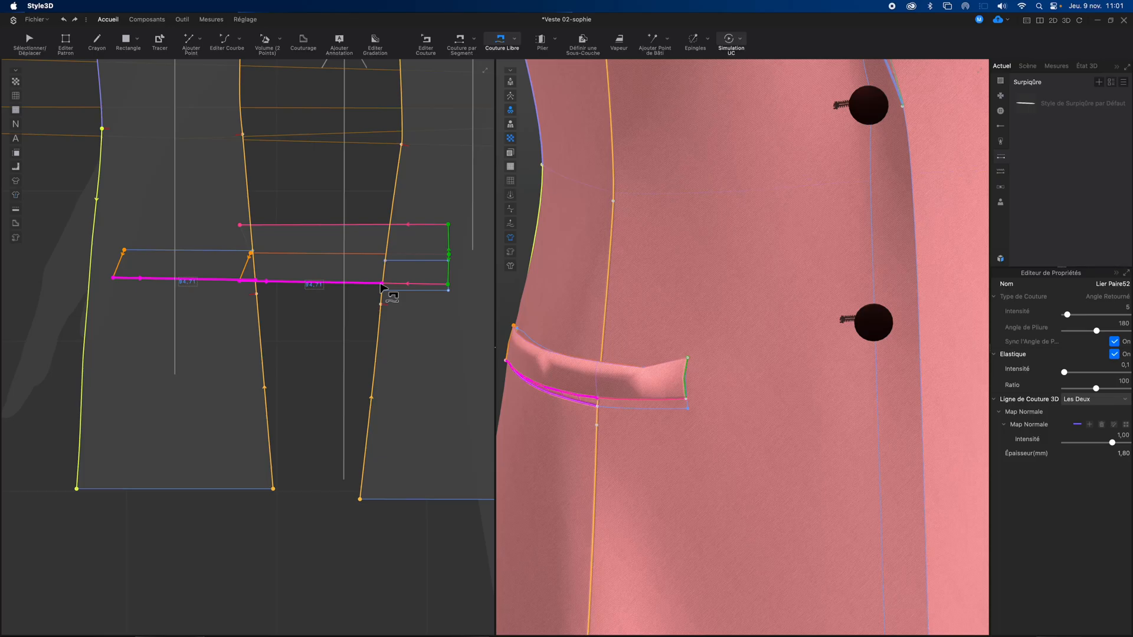
click(382, 284)
click(598, 407)
click(686, 410)
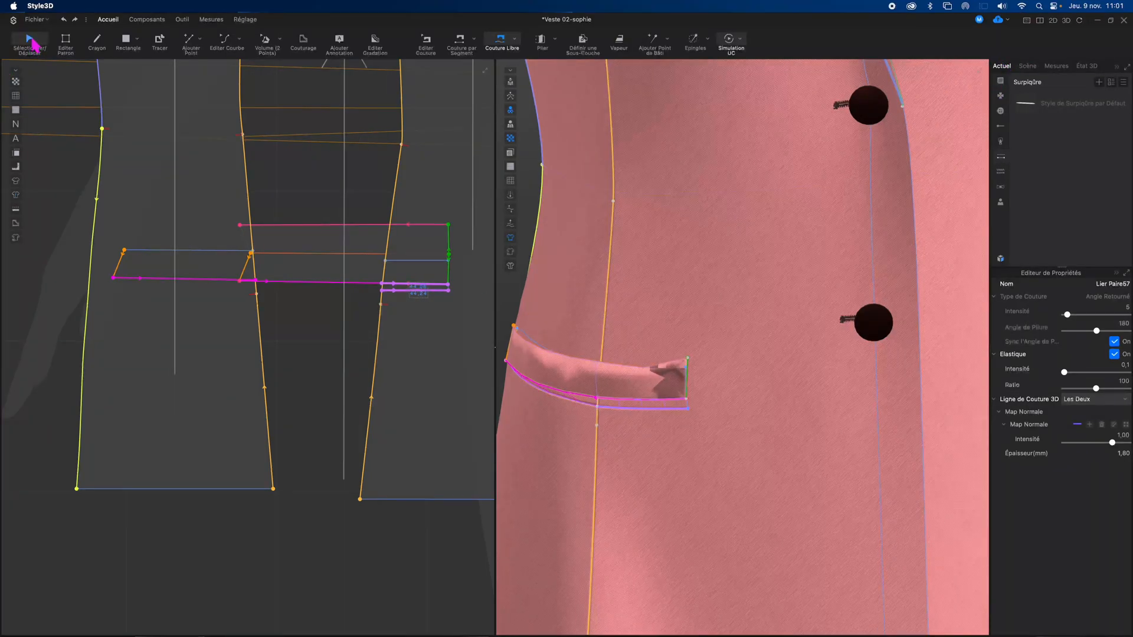
Move the pocket piece below the side and front panels in 2D and simulate the garment
scroll(313, 285, down, 3)
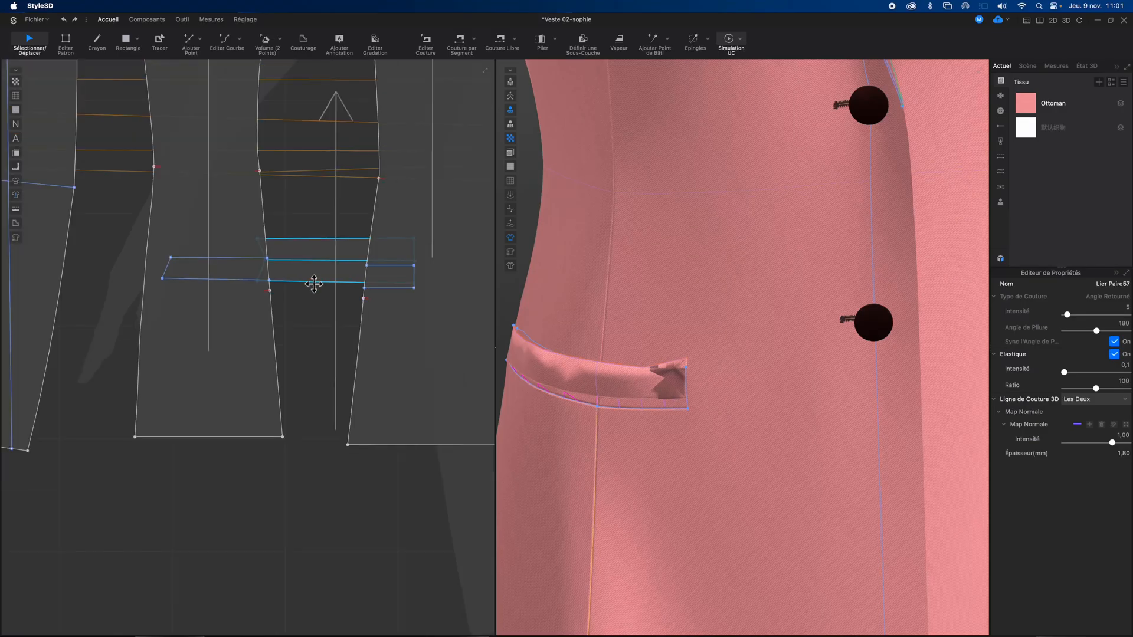
scroll(312, 285, up, 5)
scroll(312, 285, down, 5)
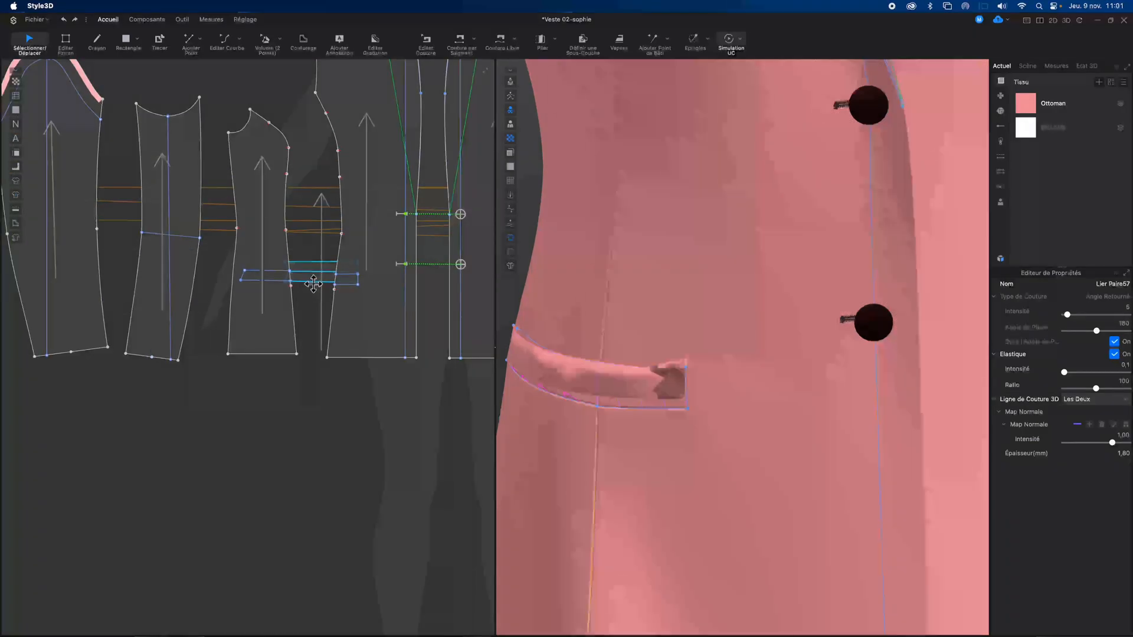
click(311, 283)
drag(305, 350, 293, 455)
click(293, 455)
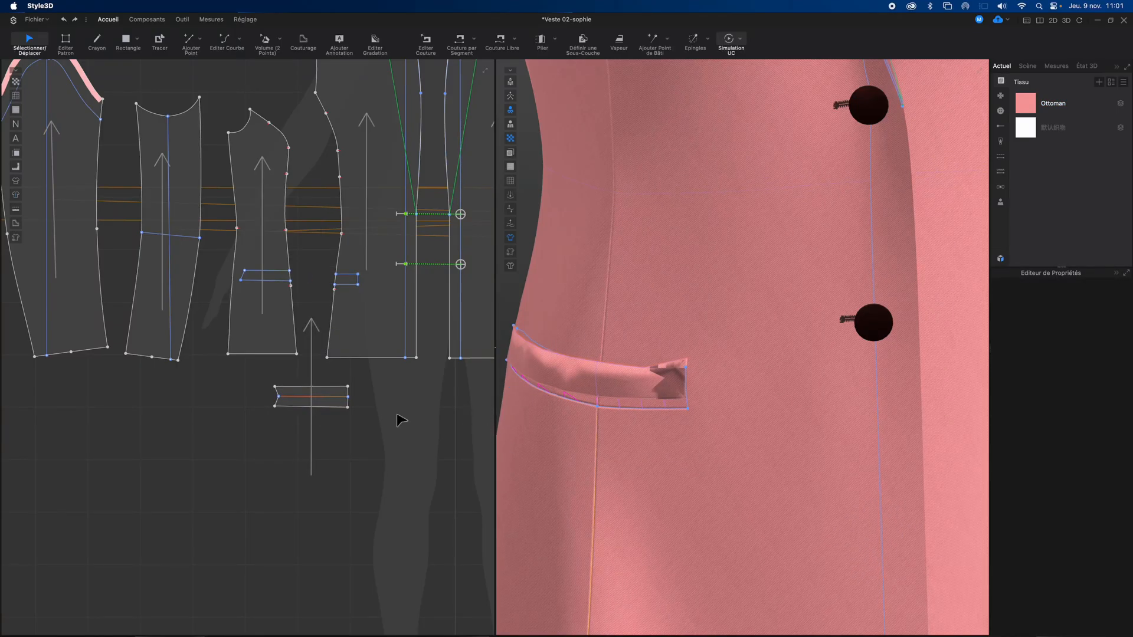
key(space)
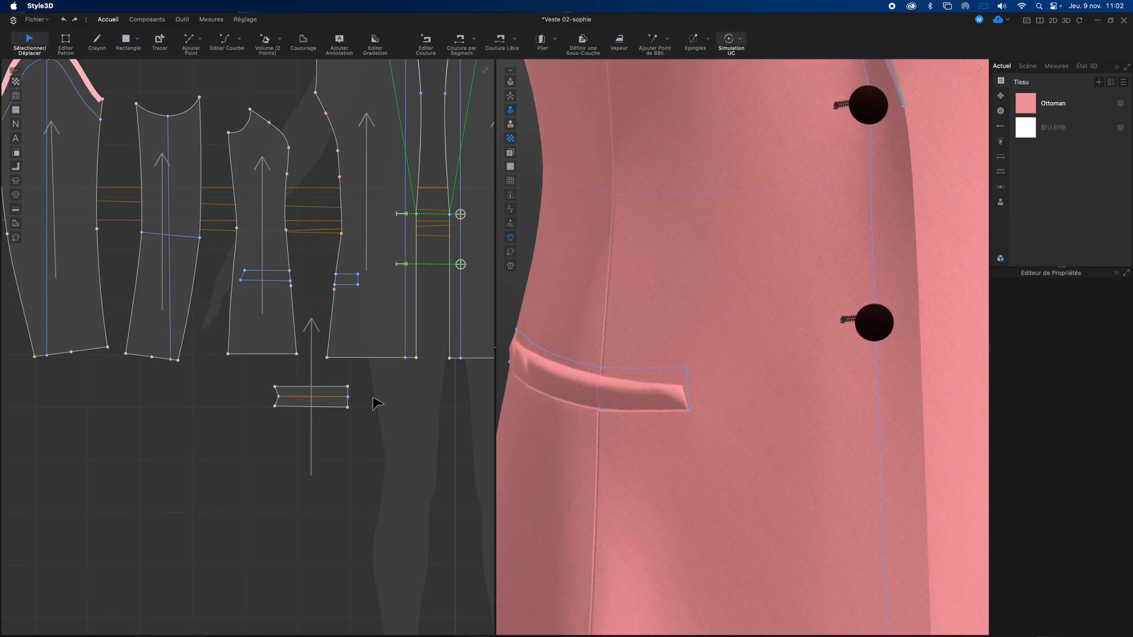
Segment-sew the lower half of the pocket piece's front end to the front panel's pocket end line, and simulate while pulling the pocket into place
scroll(374, 400, down, 2)
scroll(374, 399, up, 6)
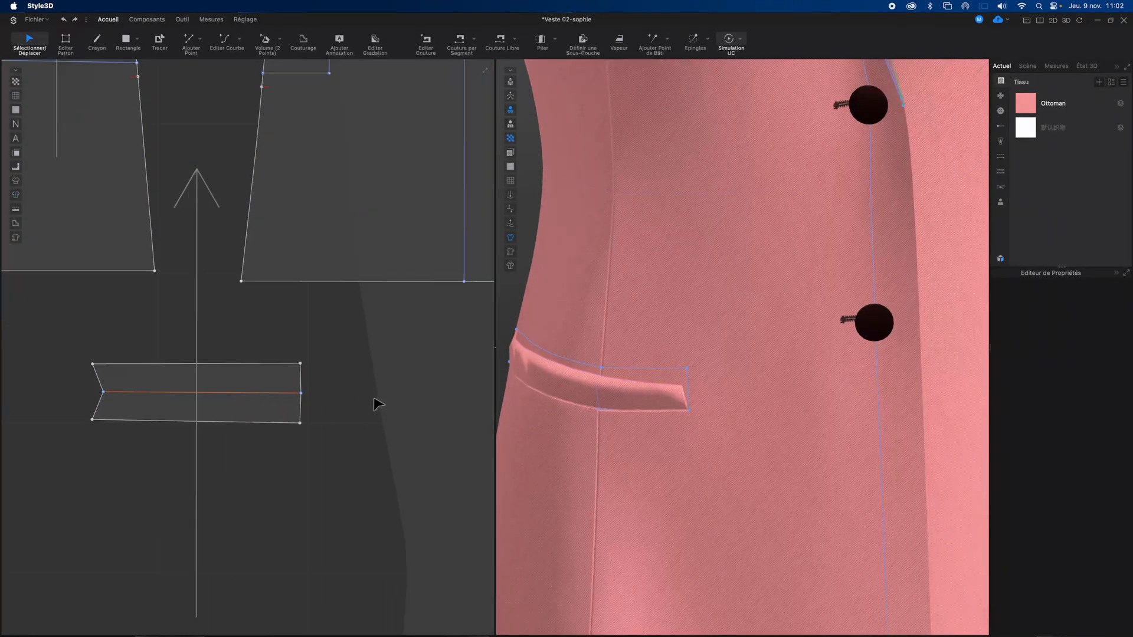
scroll(376, 406, up, 1)
right_drag(374, 407, 360, 544)
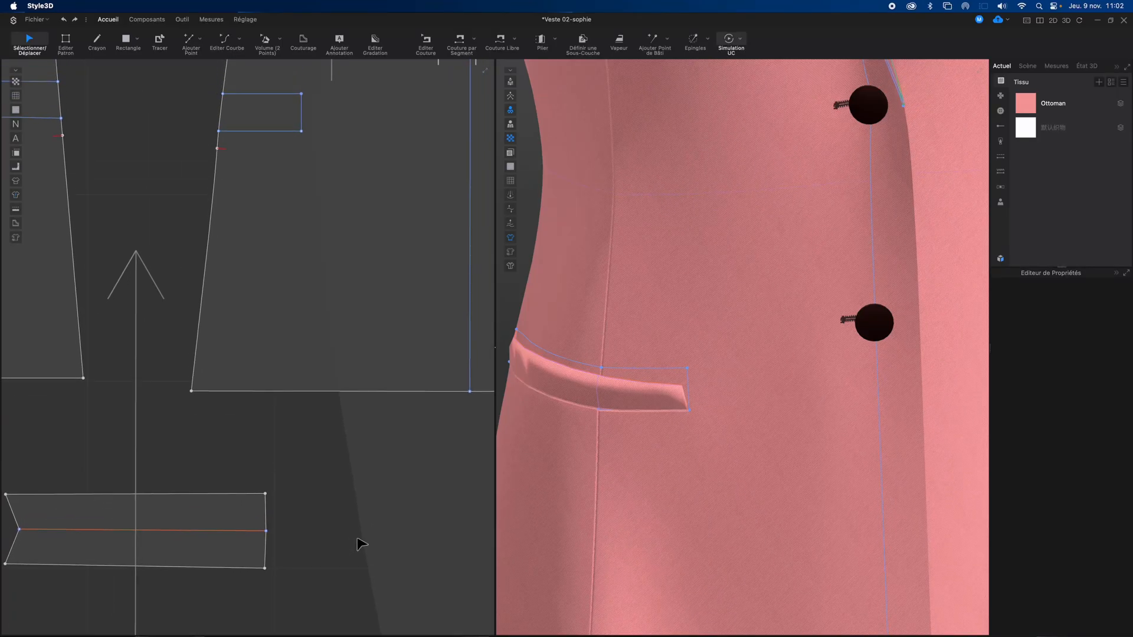
key(n)
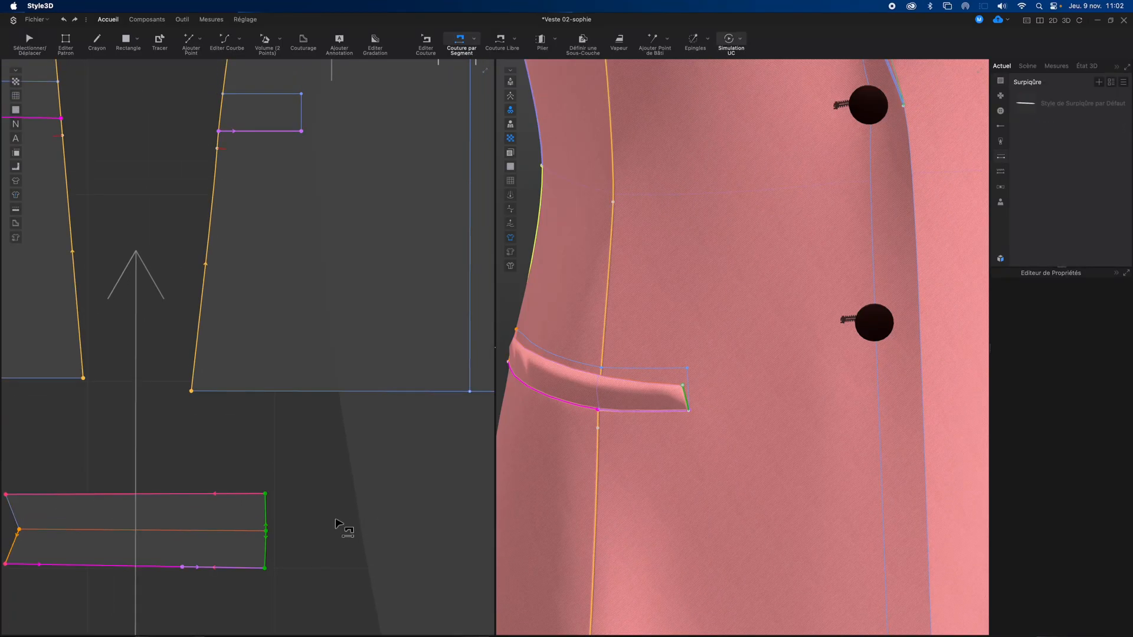
click(266, 560)
click(301, 127)
key(space)
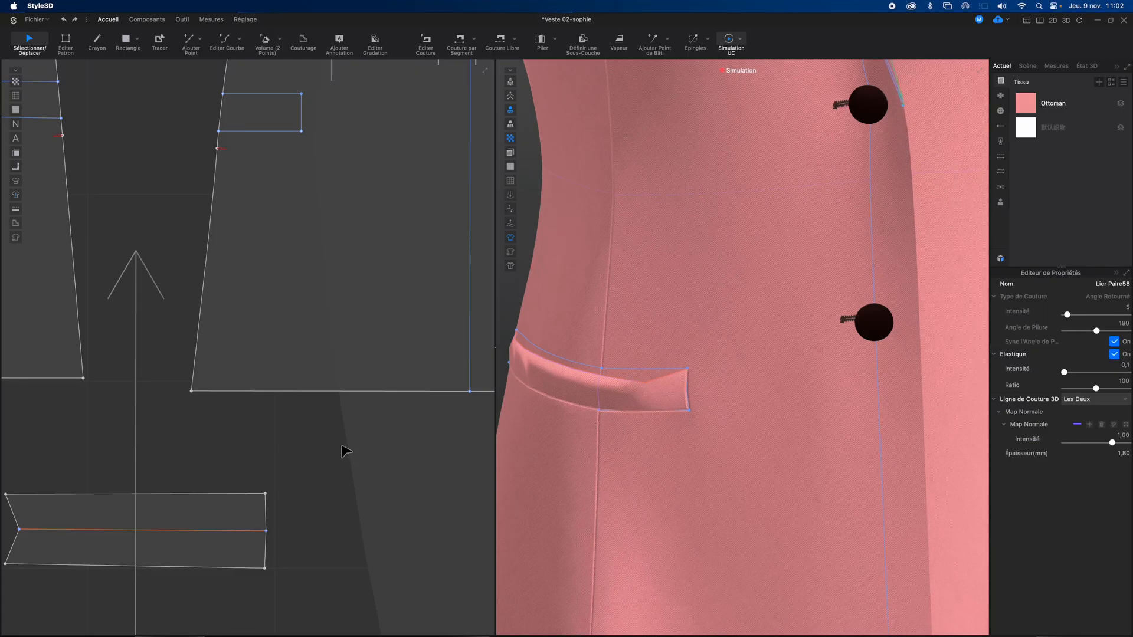
drag(568, 378, 619, 387)
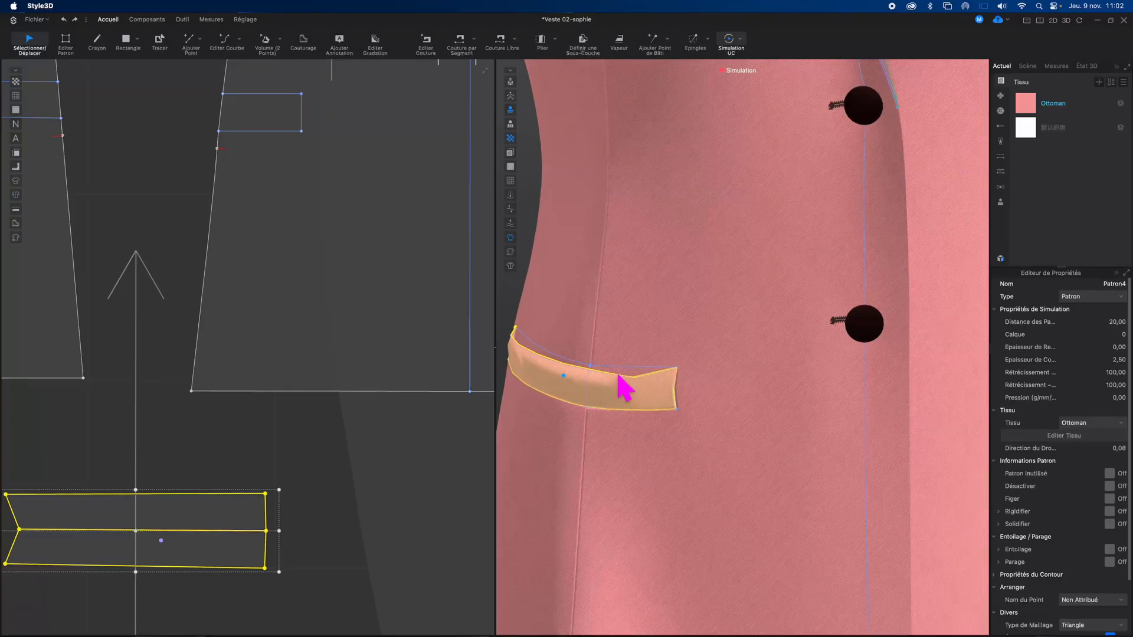
click(334, 489)
Delete the duplicate fold line Bord418 from the pocket piece and restart the simulation
key(z)
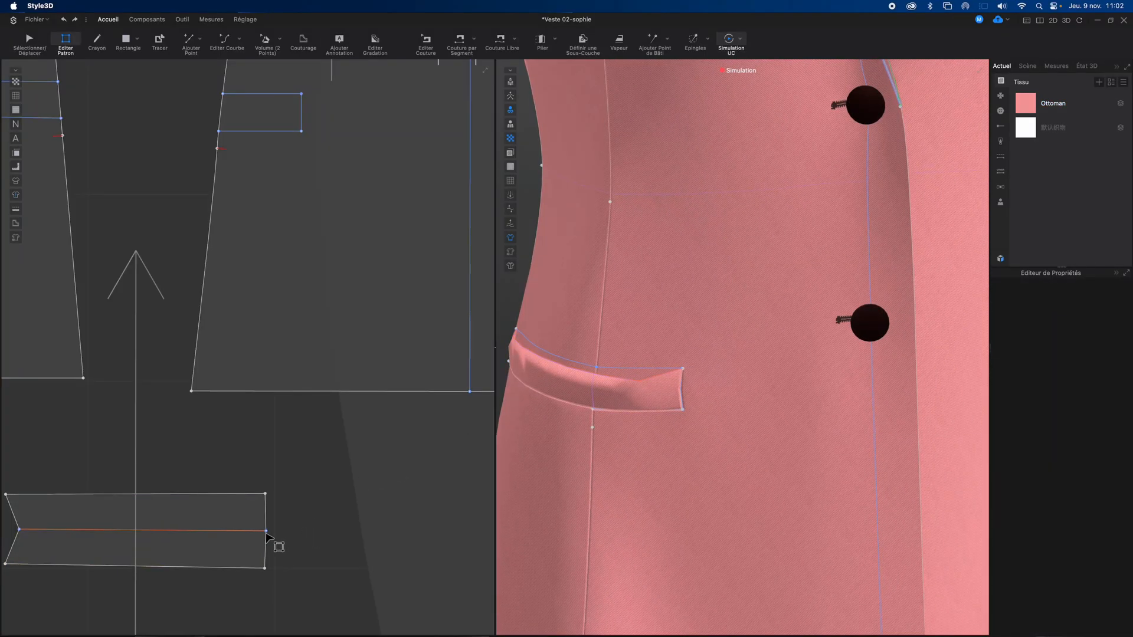
click(248, 530)
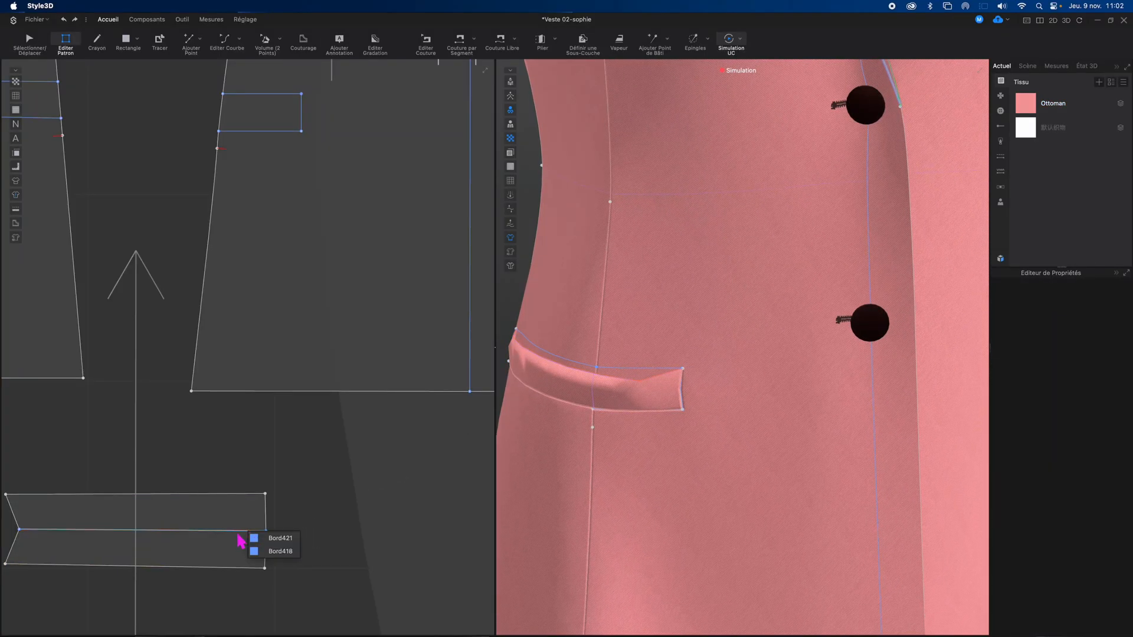
click(199, 531)
middle_drag(198, 536, 367, 476)
click(367, 476)
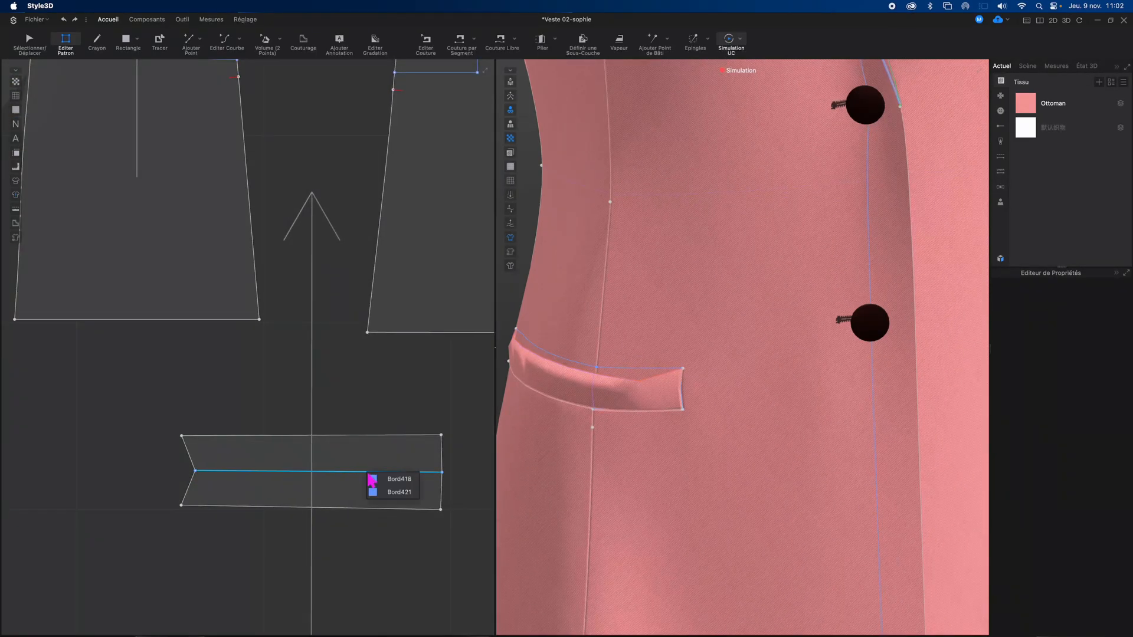
click(389, 478)
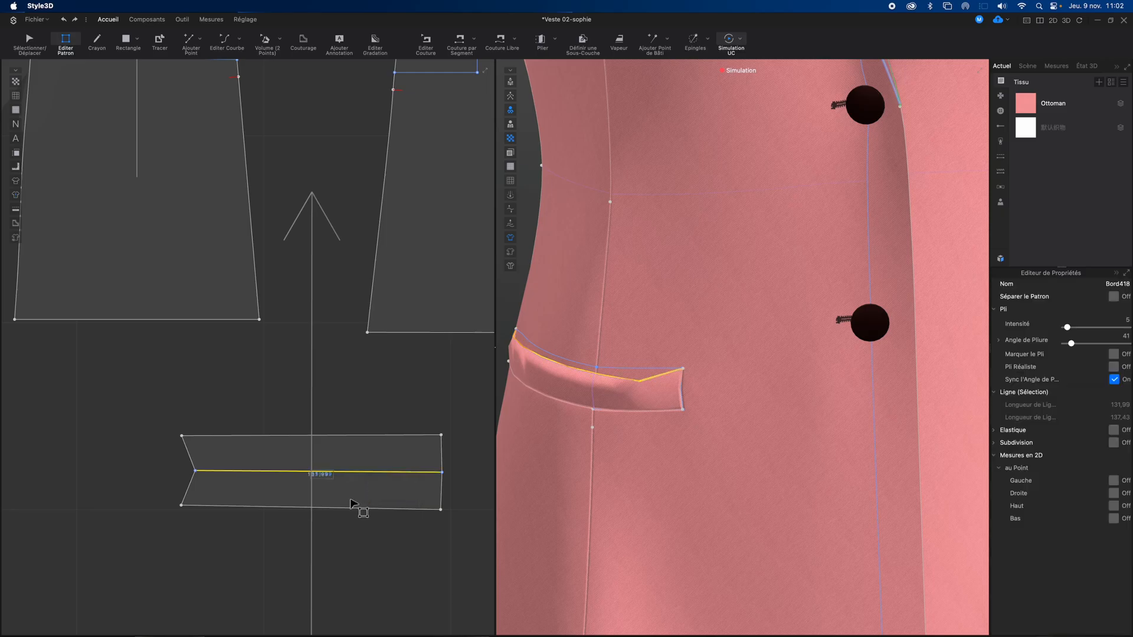
key(Delete)
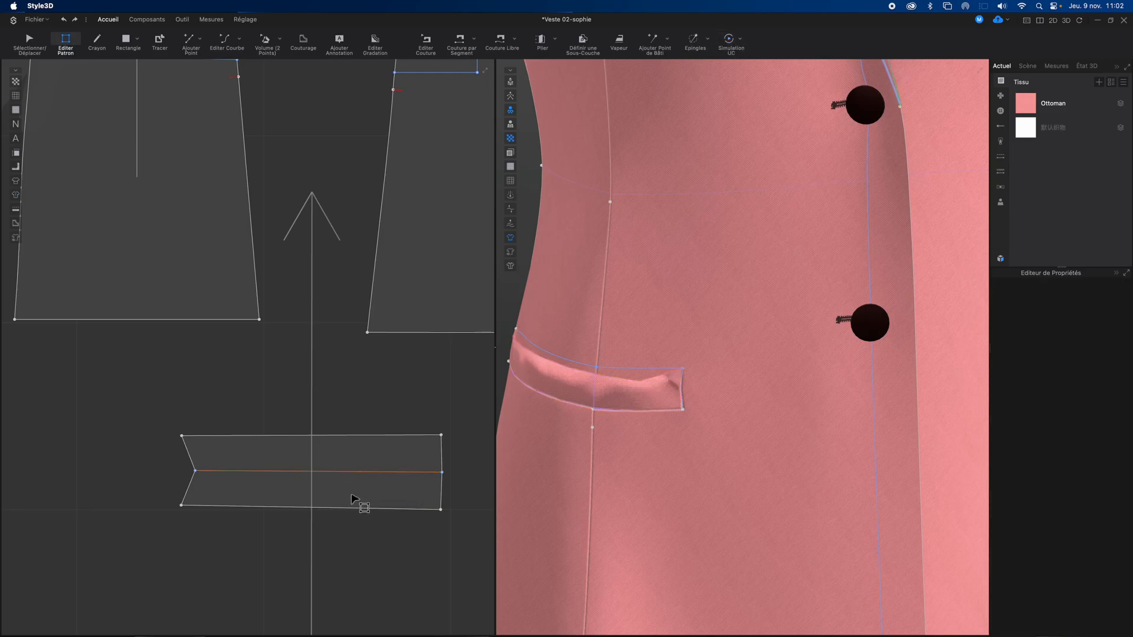
click(361, 472)
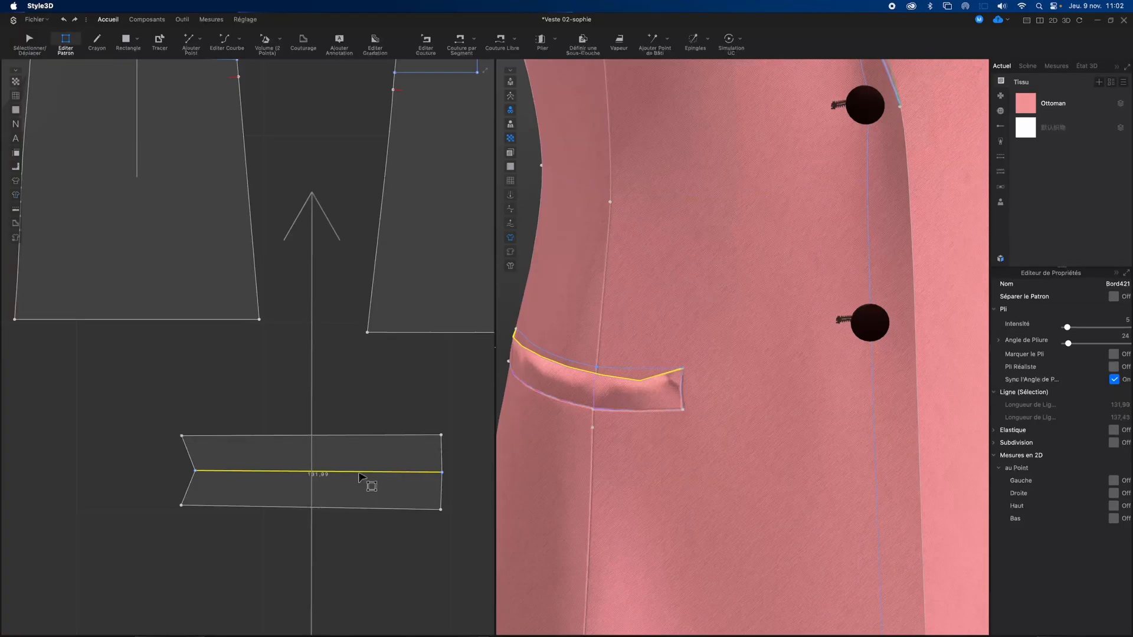
key(space)
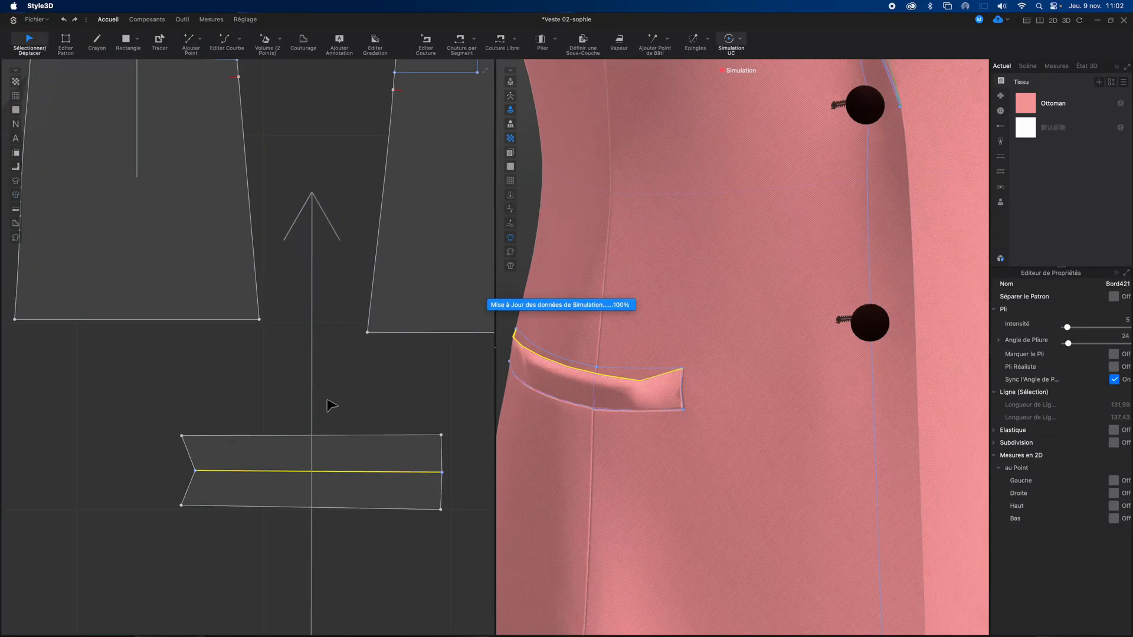
Pull the pocket piece into place in 3D and turn on its interfacing (Entoilage) with the Universel simulation mode
click(523, 366)
drag(522, 368, 560, 355)
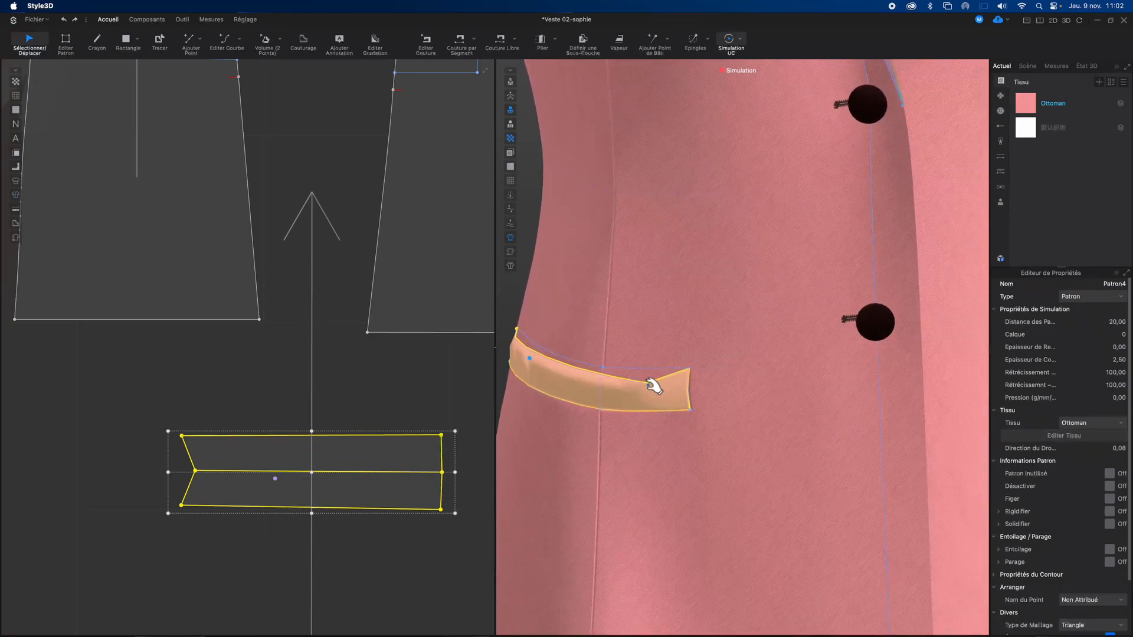
drag(647, 383, 581, 378)
click(1110, 550)
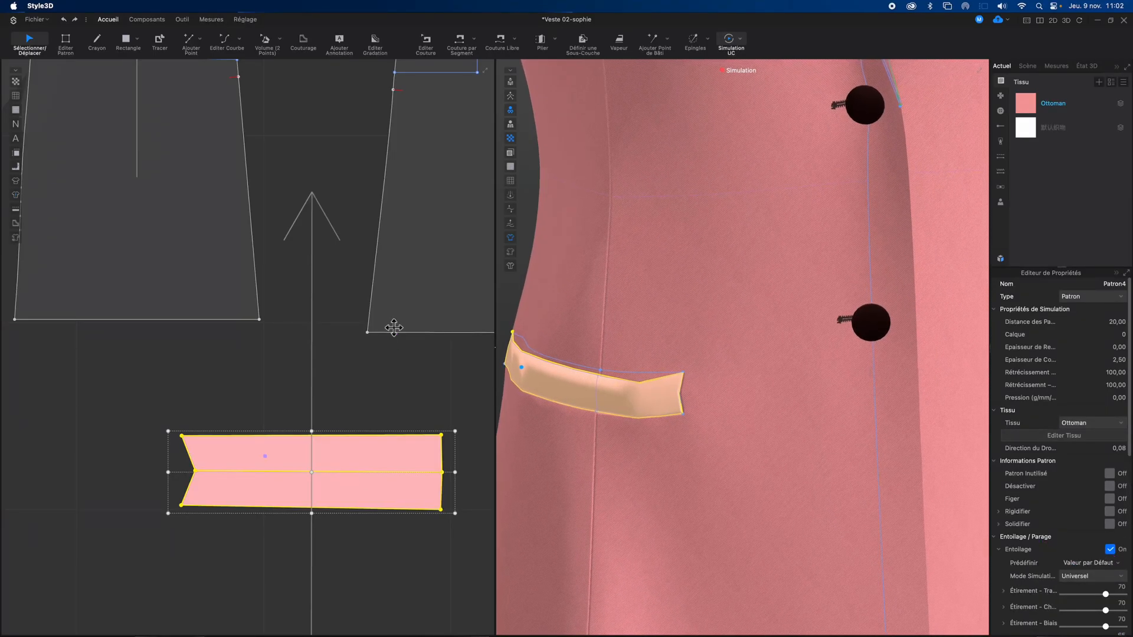
key(n)
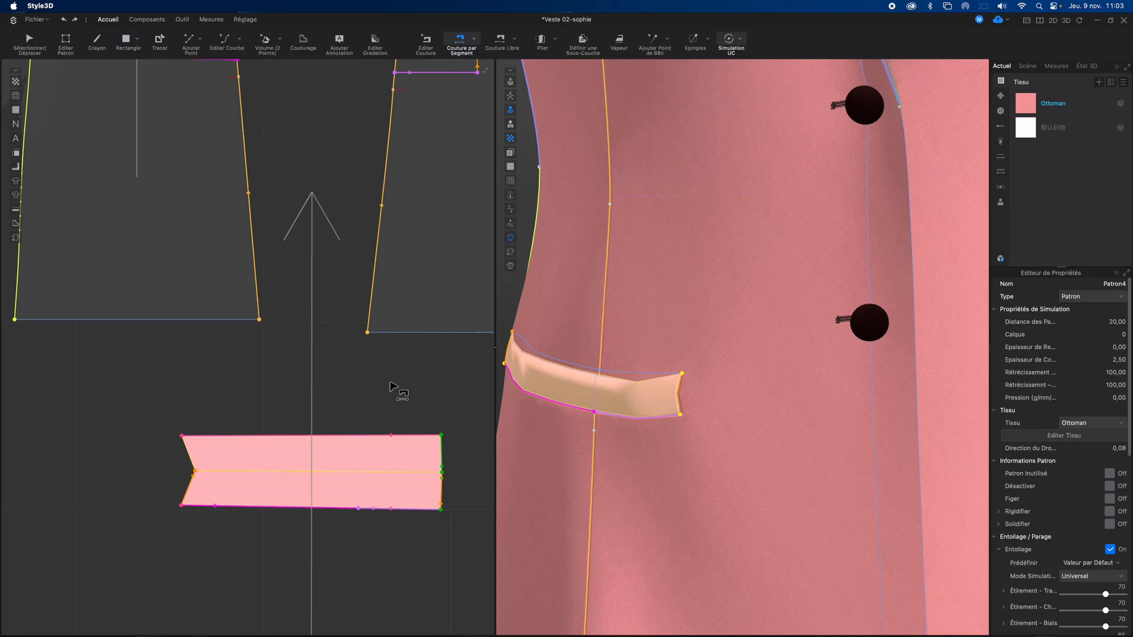
click(1120, 578)
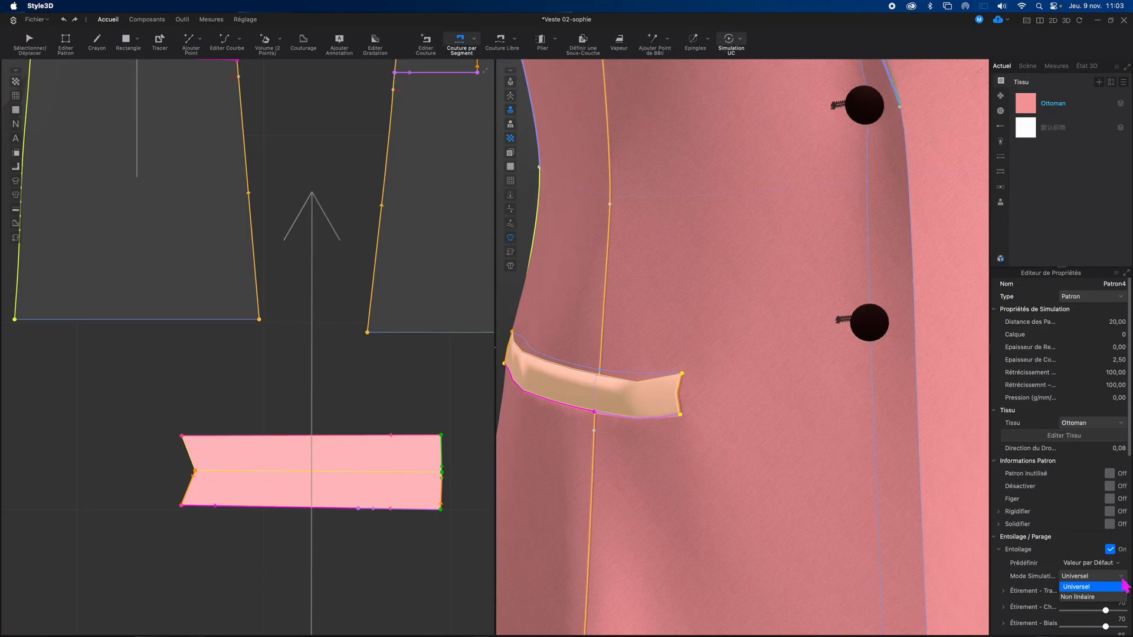
click(1109, 587)
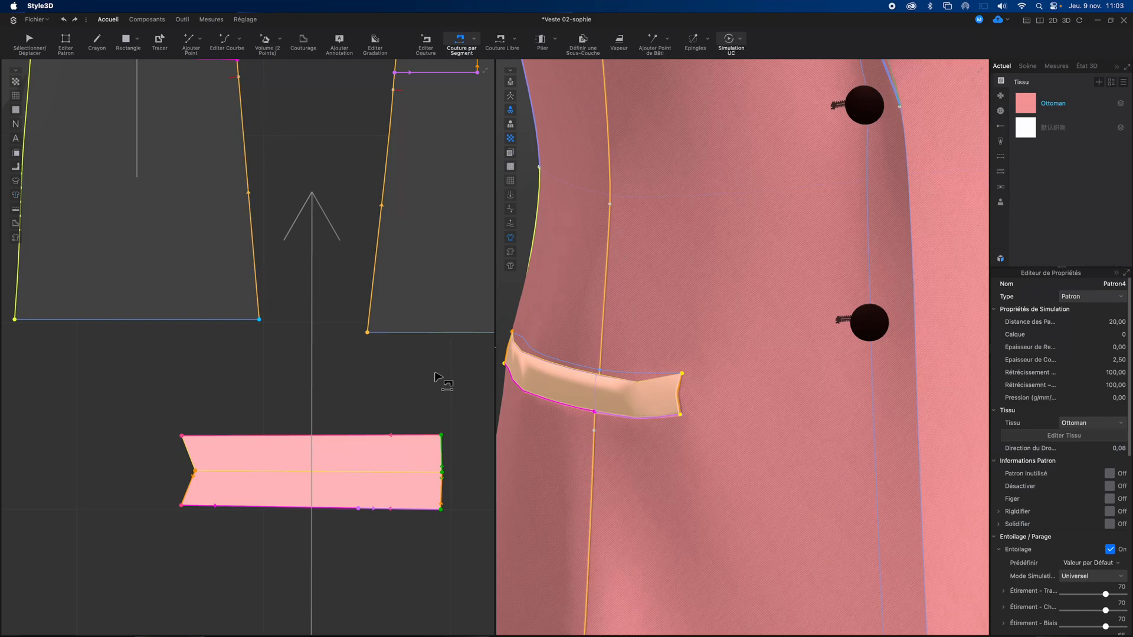
Run the simulation again and check the interfaced pocket up close and on the whole jacket
key(a)
key(space)
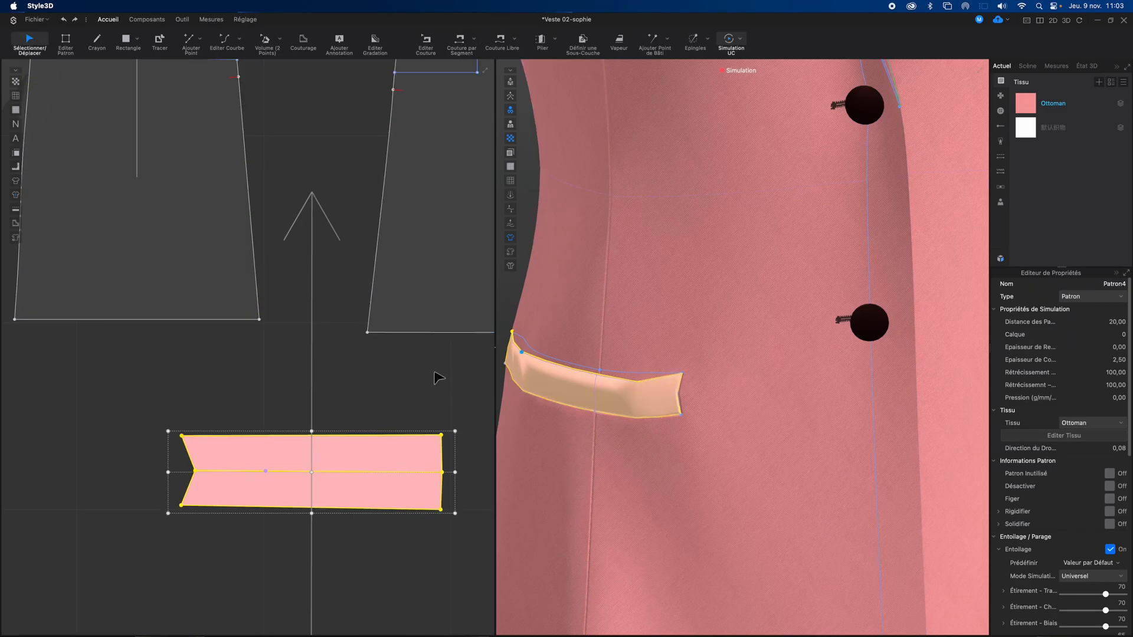
scroll(688, 487, up, 3)
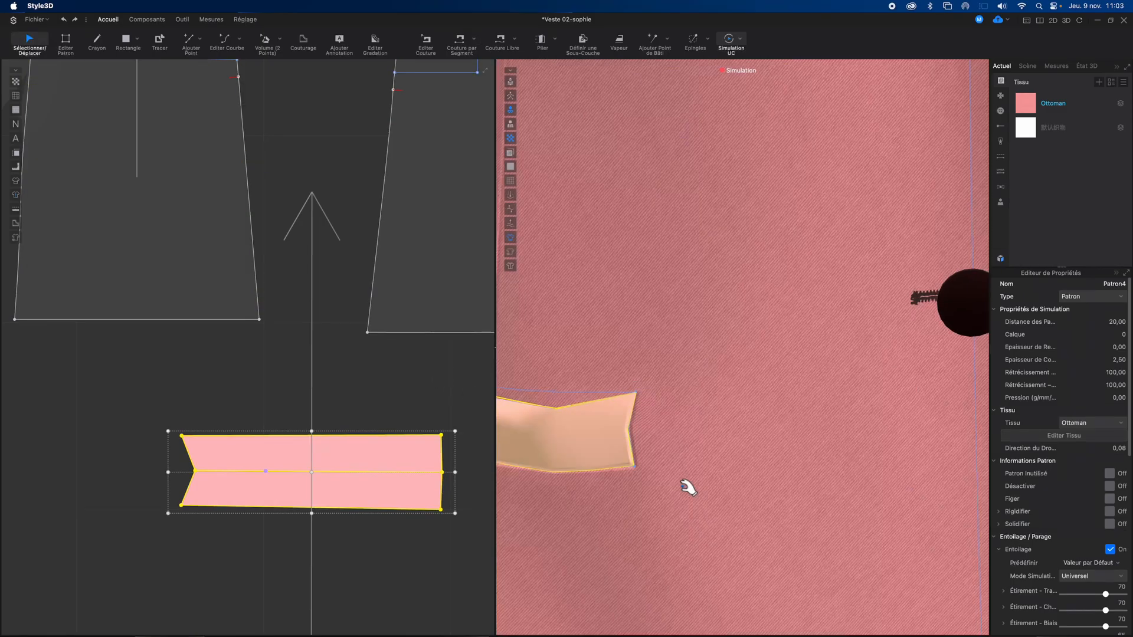
scroll(688, 487, down, 6)
scroll(687, 487, down, 5)
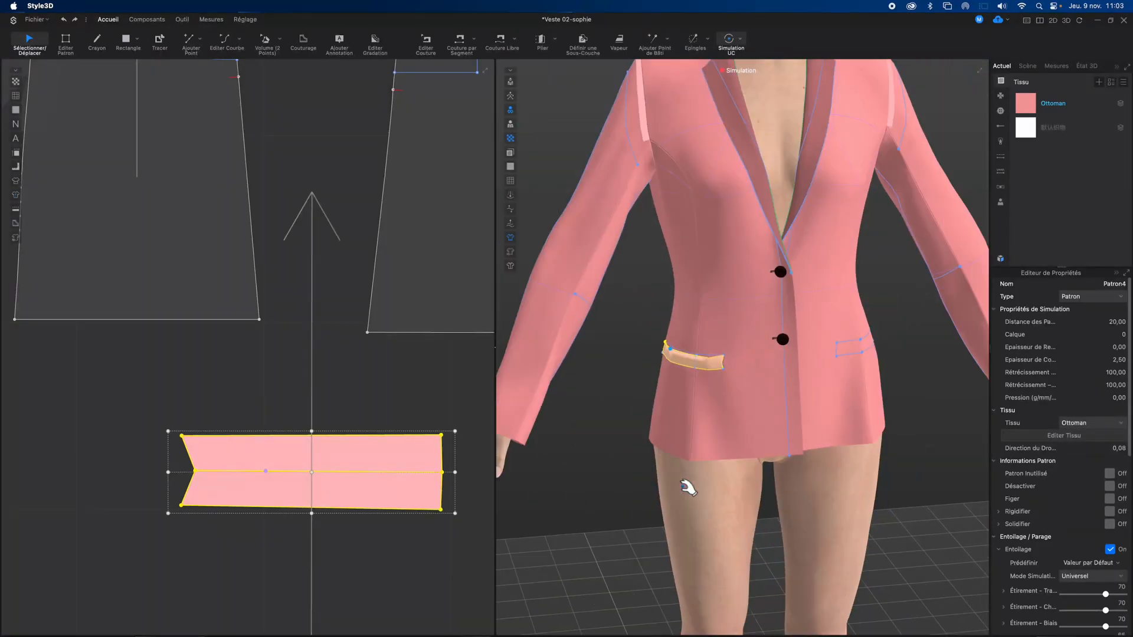
Bring the whole pattern layout into 2D view, tug the sewn pocket in the running simulation to settle it, and stop the simulation
click(925, 391)
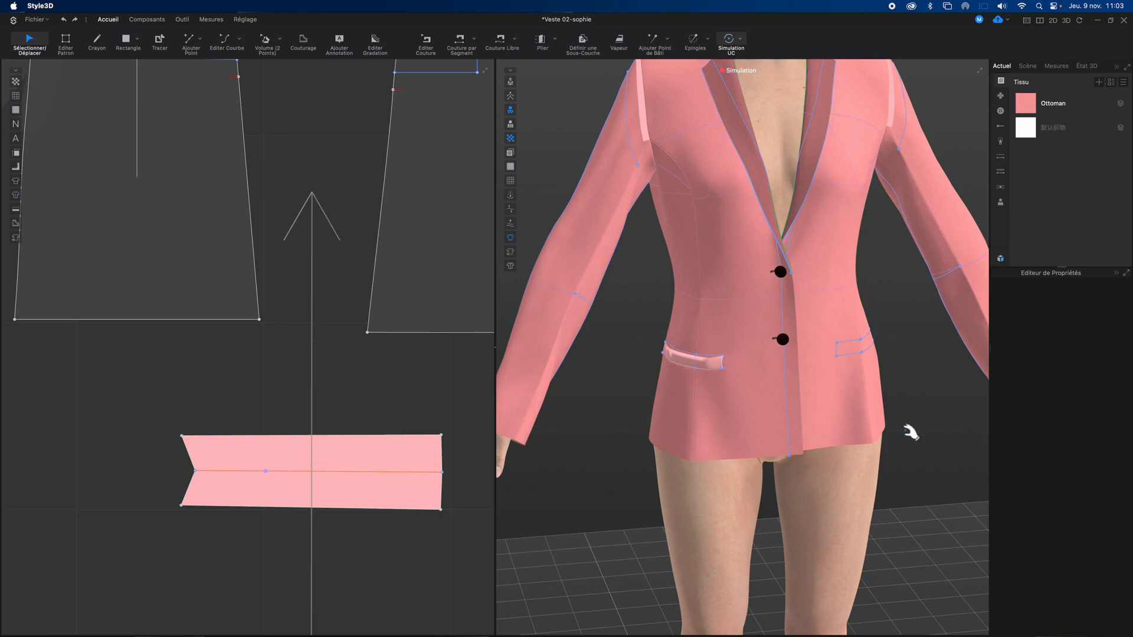
click(417, 498)
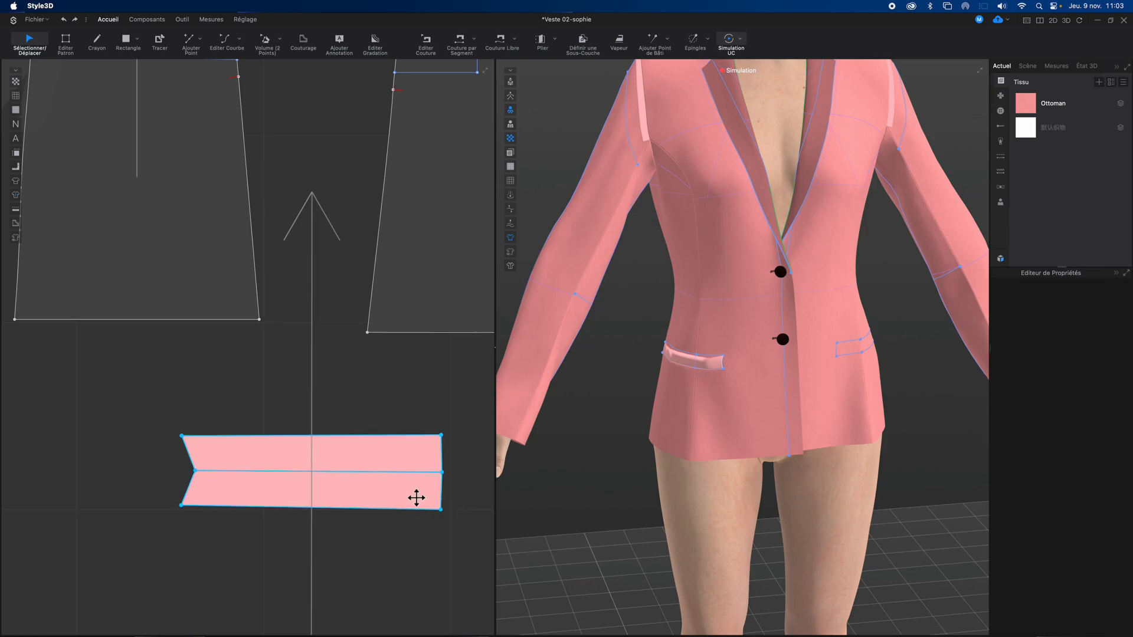
scroll(418, 498, up, 2)
scroll(417, 498, down, 4)
scroll(416, 498, down, 5)
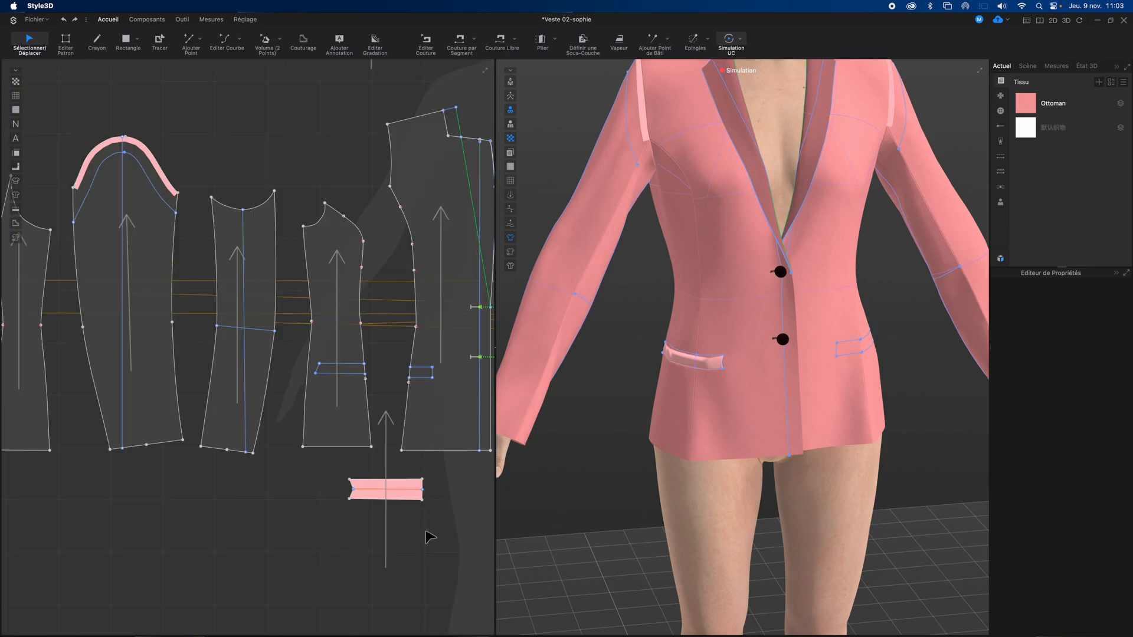
scroll(390, 538, down, 6)
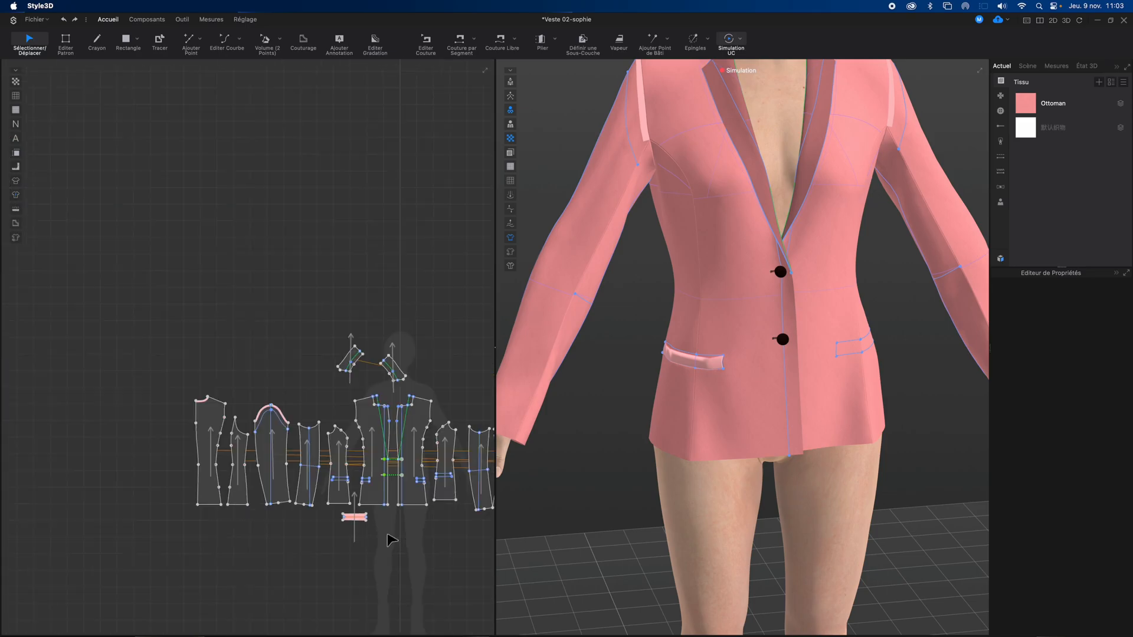
middle_drag(330, 534, 279, 478)
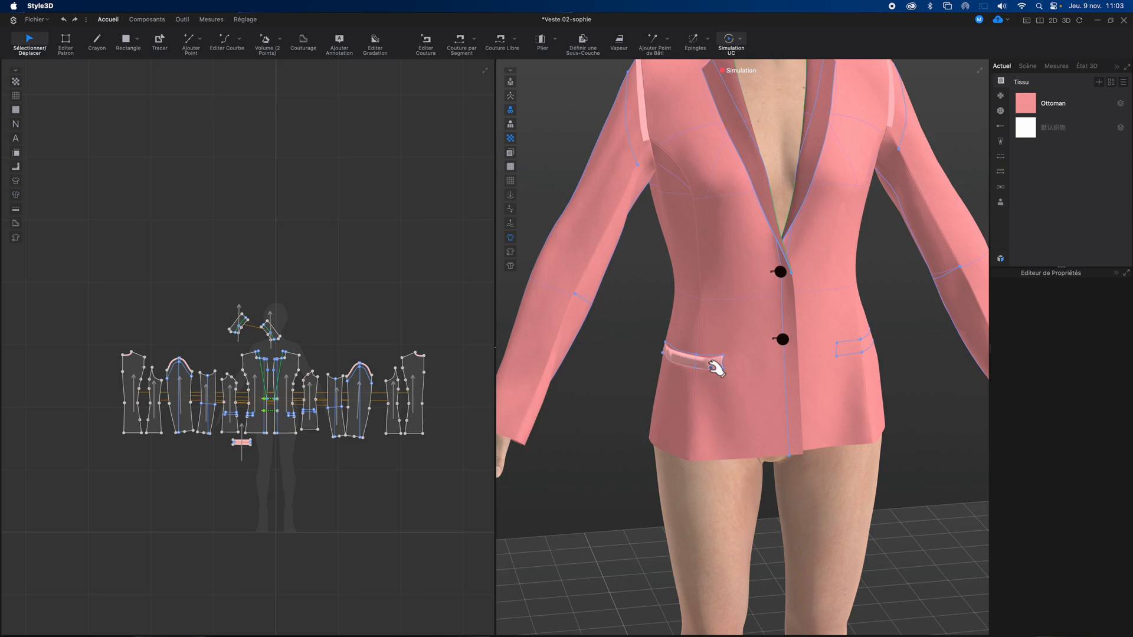
click(717, 368)
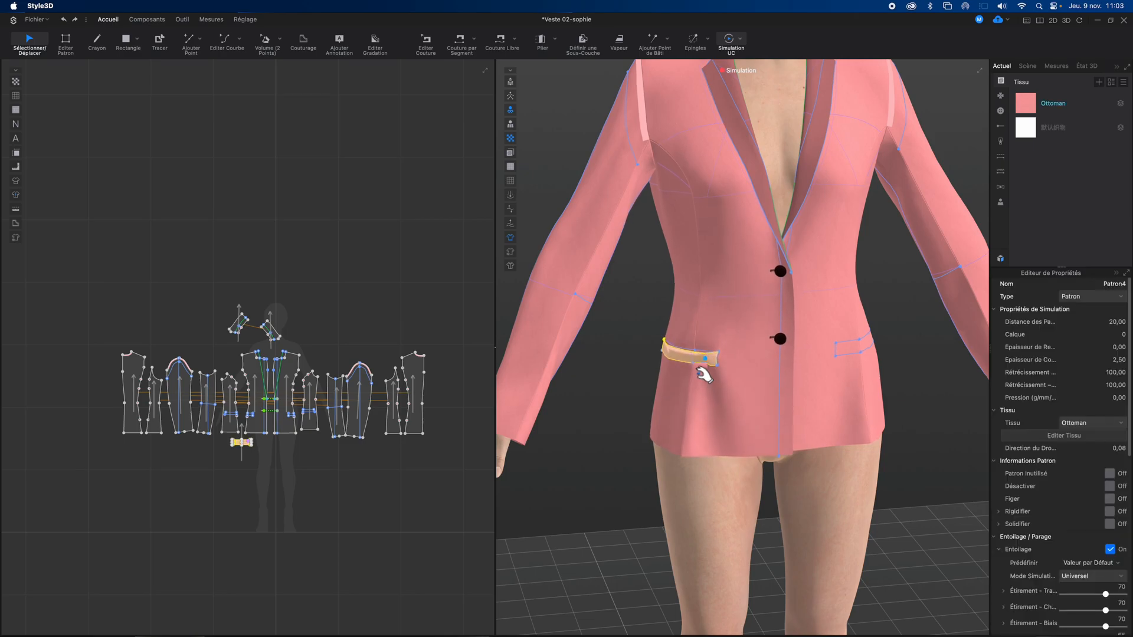
drag(681, 356, 684, 356)
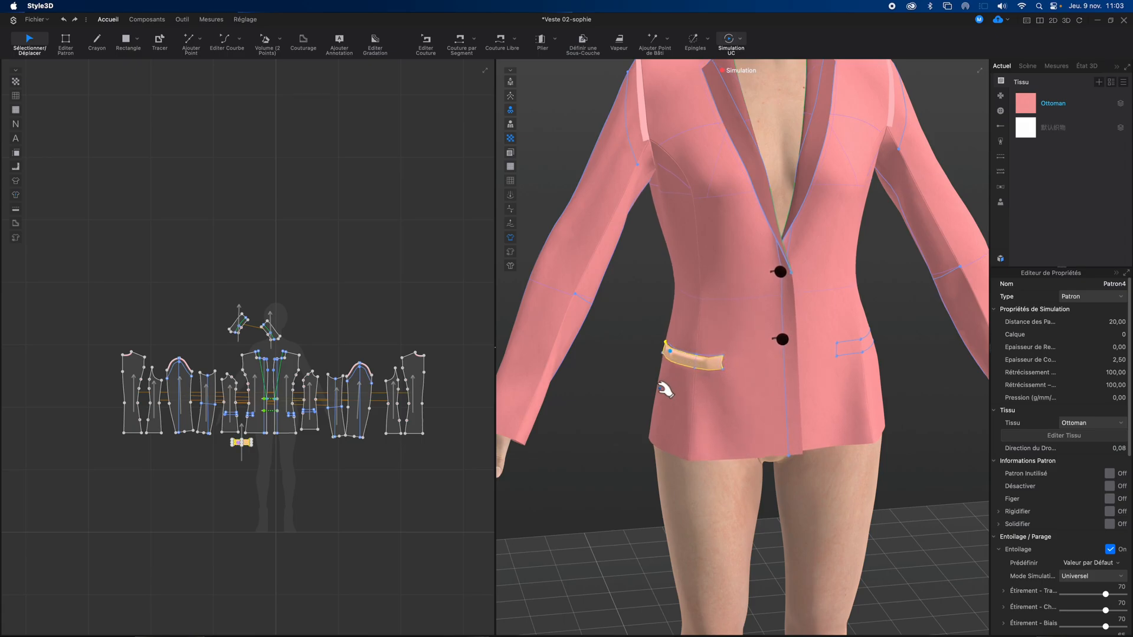
click(643, 371)
Mirror the pocket piece together with its seams (Symétriser le Patron et les Coutures), placing the copy below the opposite front panel
key(n)
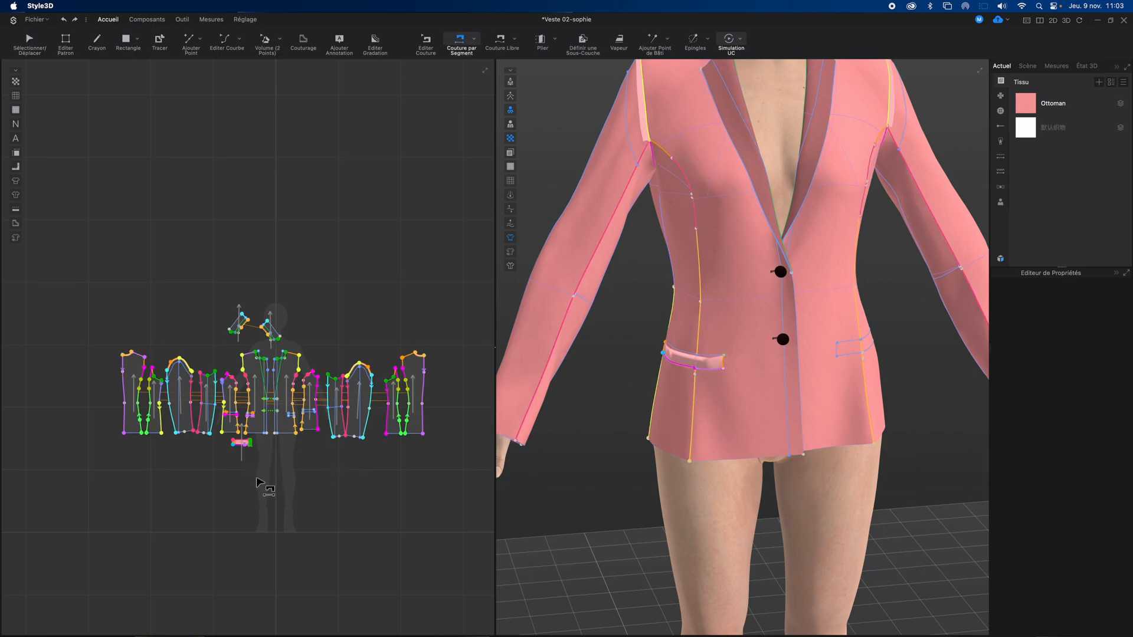
scroll(262, 484, up, 2)
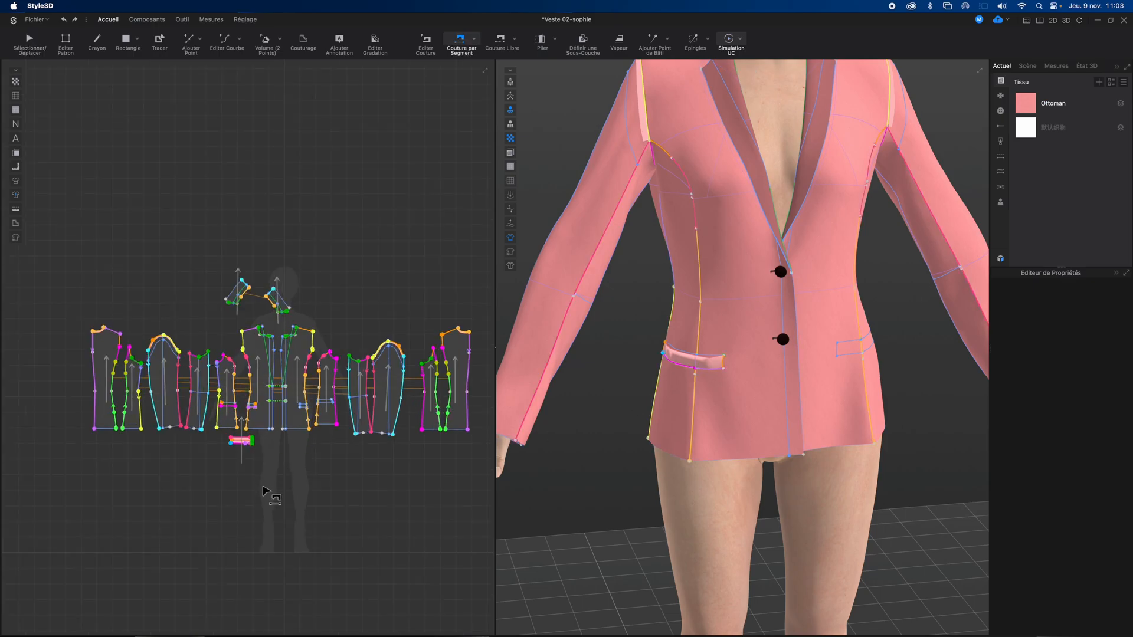
click(29, 40)
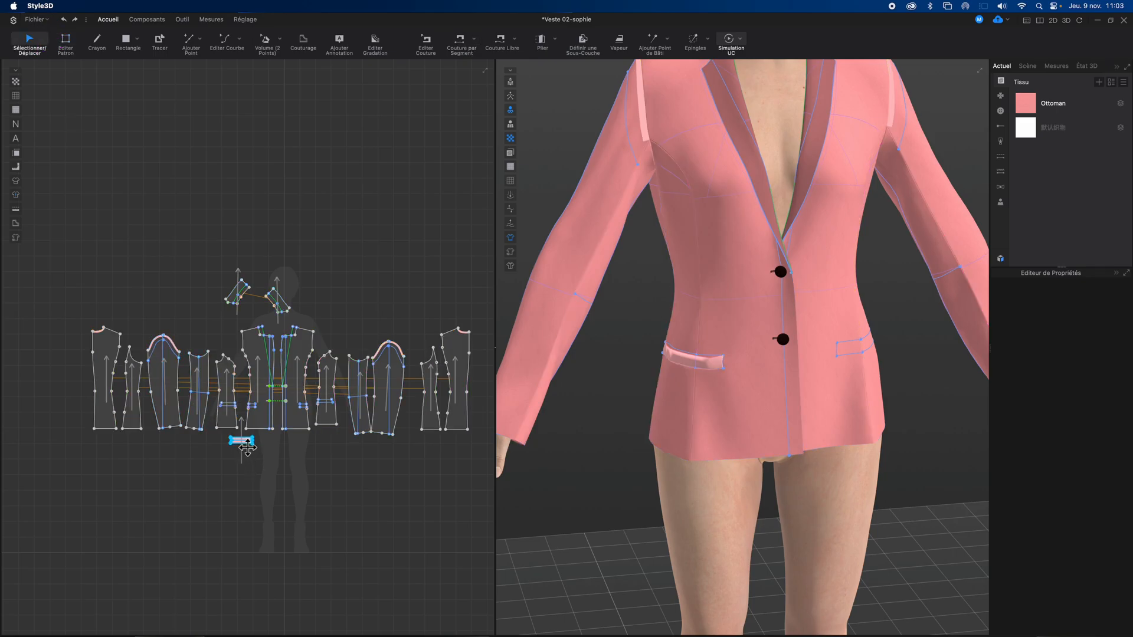
click(247, 447)
right_click(247, 447)
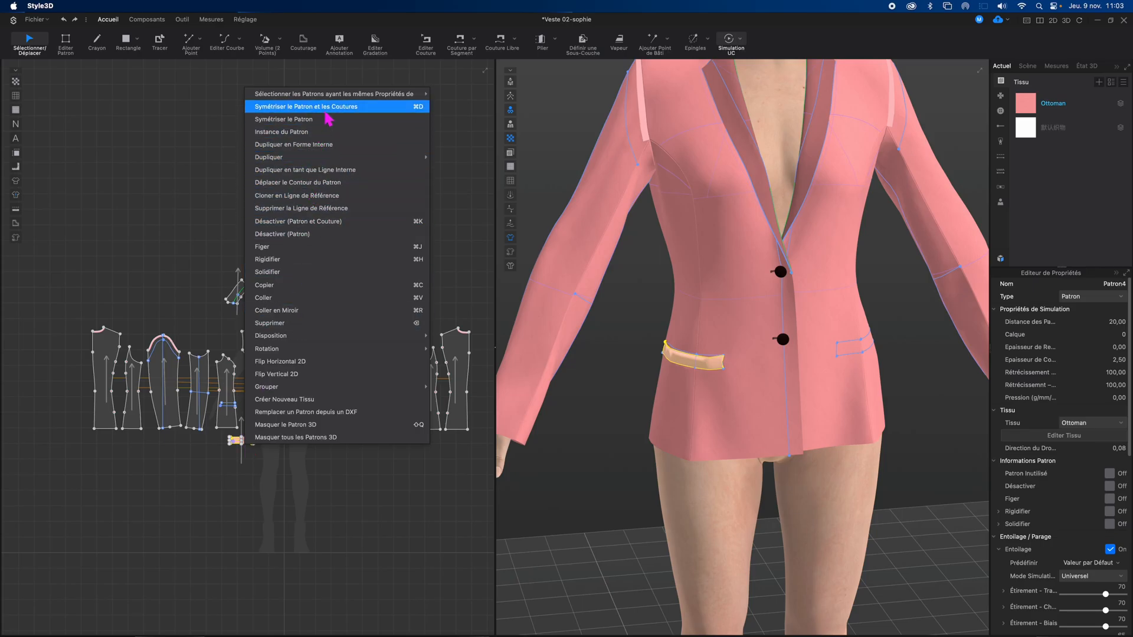
click(329, 110)
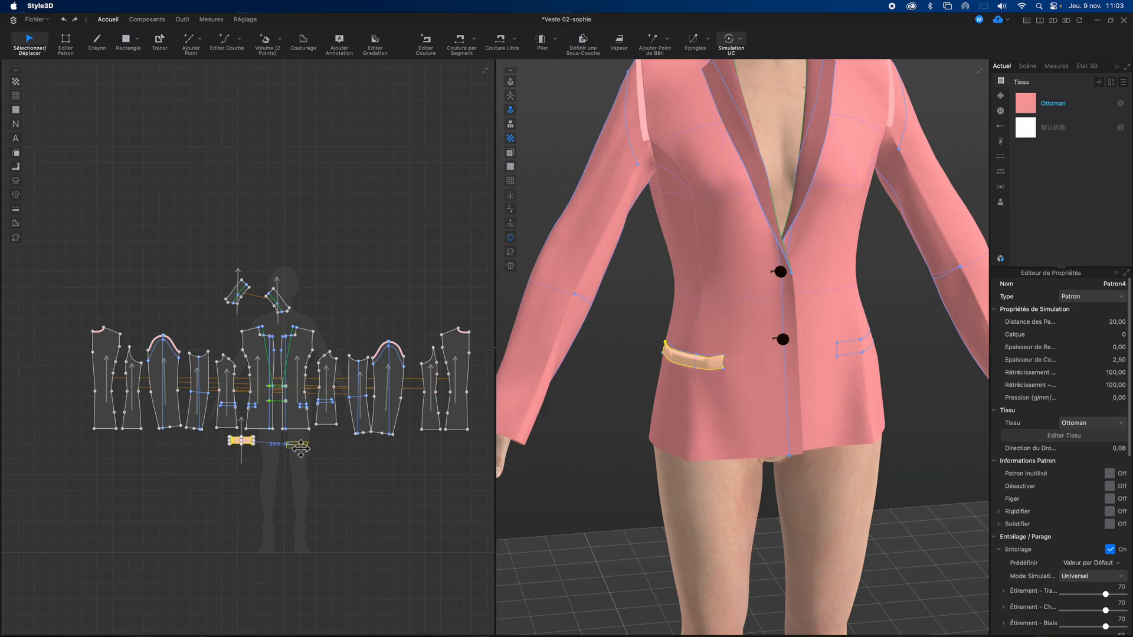
click(298, 446)
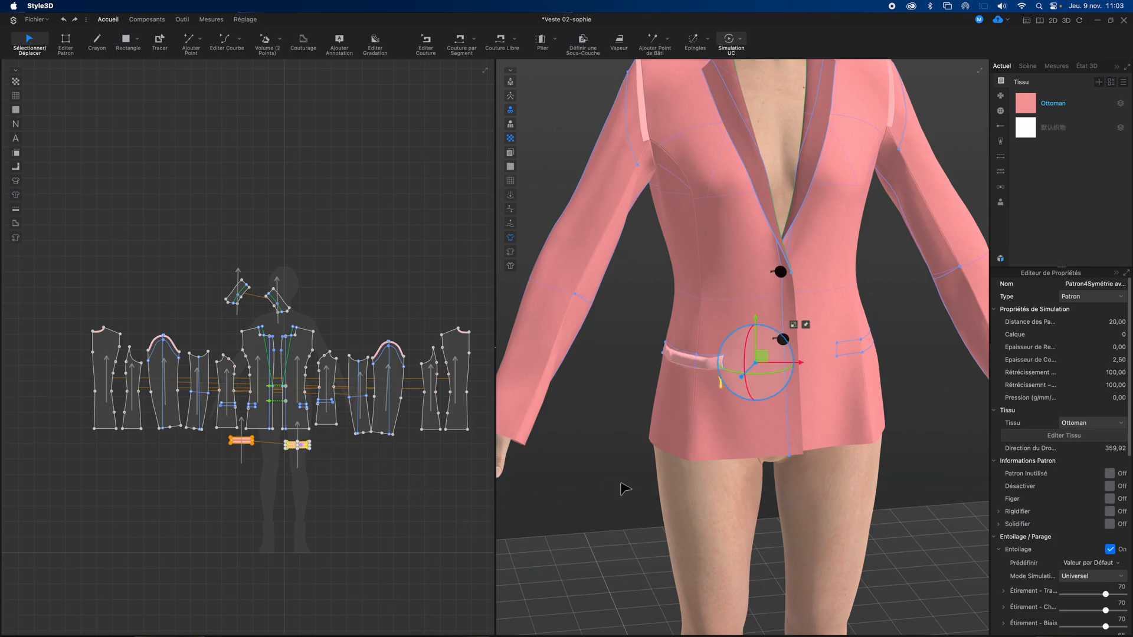
Move the mirrored pocket in 3D onto the pocket outline on the jacket's opposite side and start the simulation
drag(767, 360, 884, 324)
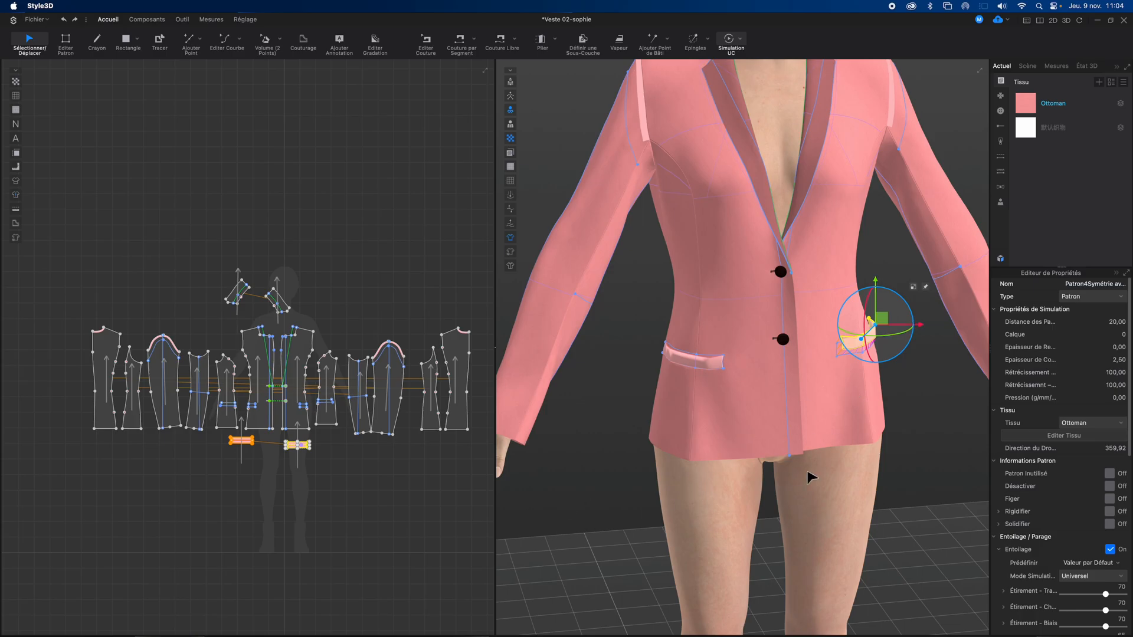
scroll(900, 413, down, 2)
scroll(900, 413, up, 6)
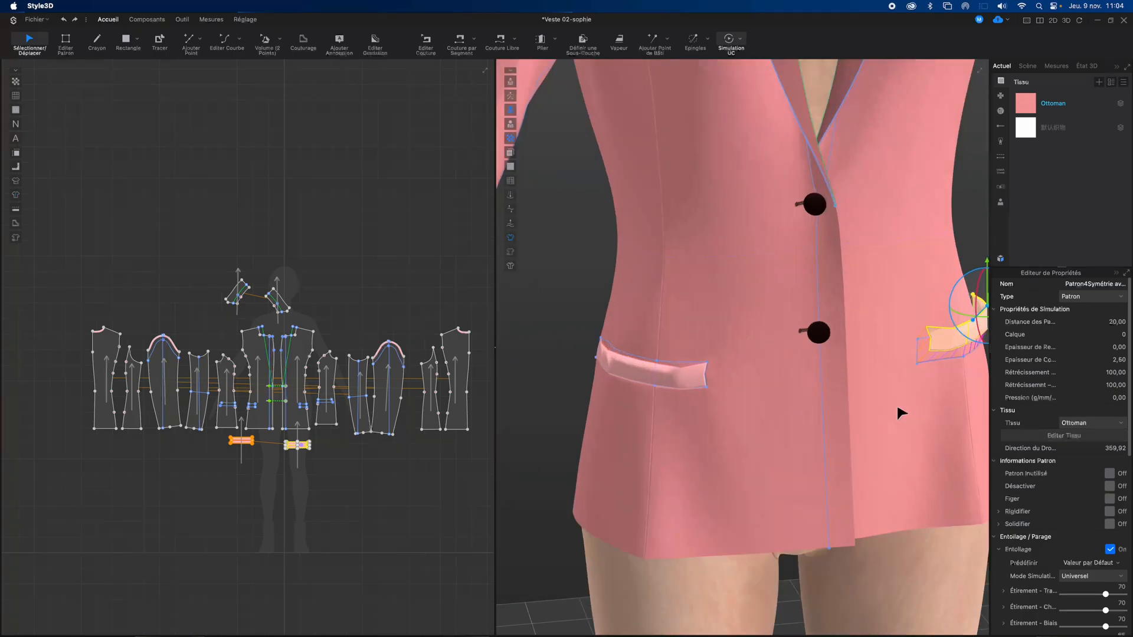
middle_drag(916, 429, 676, 426)
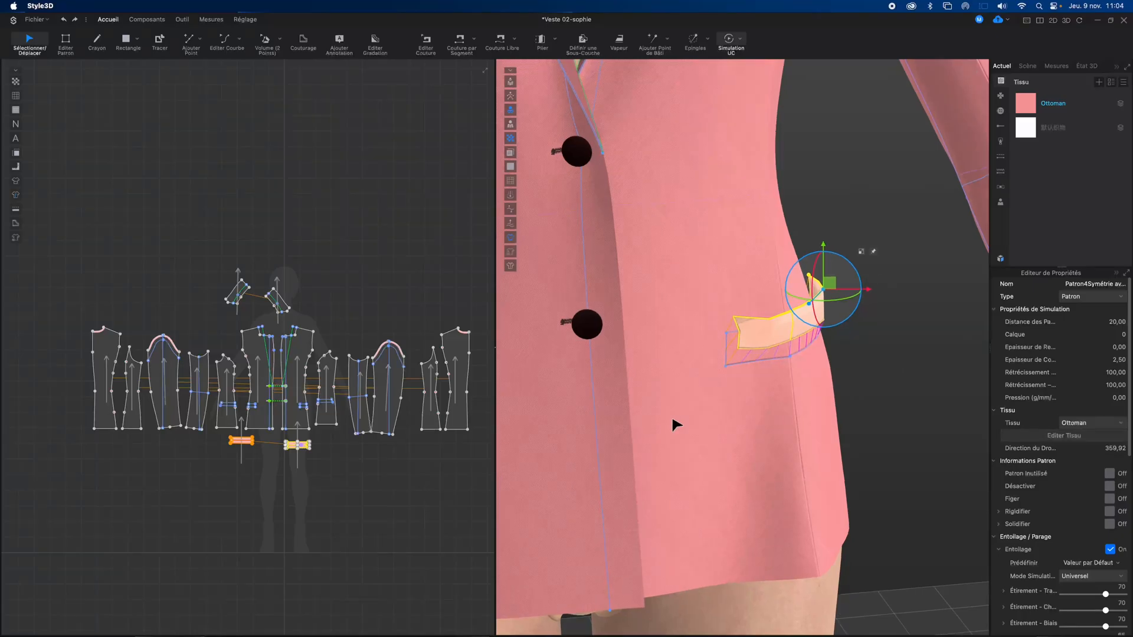
key(space)
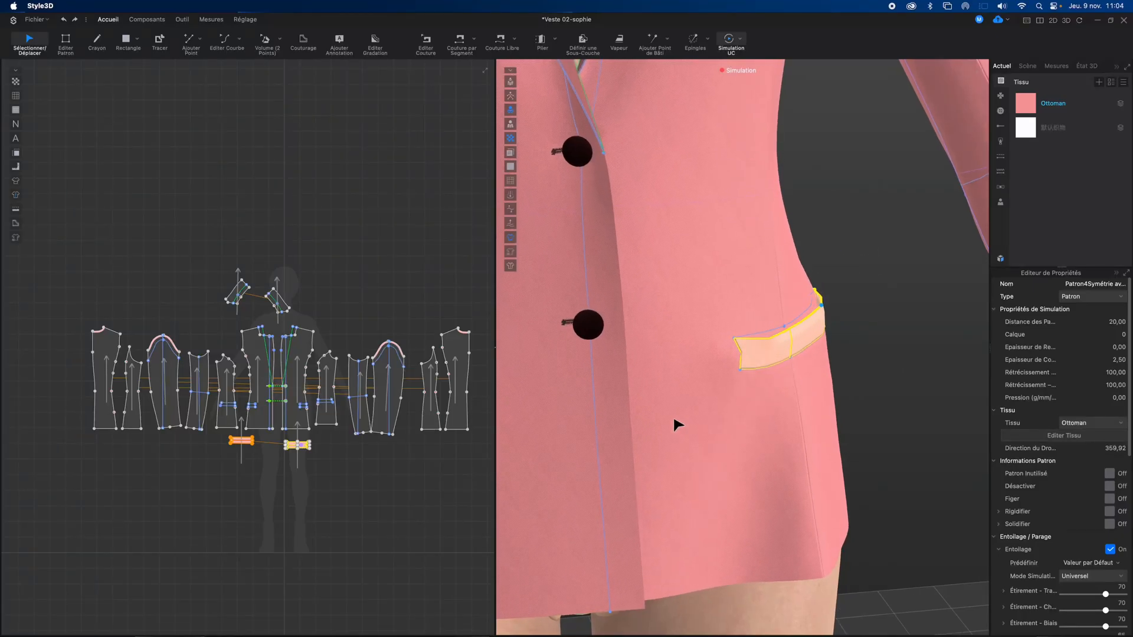
Rerun the simulation while pulling the mirrored pocket's front end towards the jacket's centre front
key(space)
mouse_move(931, 329)
right_down()
mouse_move(860, 329)
mouse_move(938, 332)
right_up()
key(space)
mouse_move(736, 335)
mouse_down()
mouse_move(717, 341)
mouse_move(726, 336)
mouse_up()
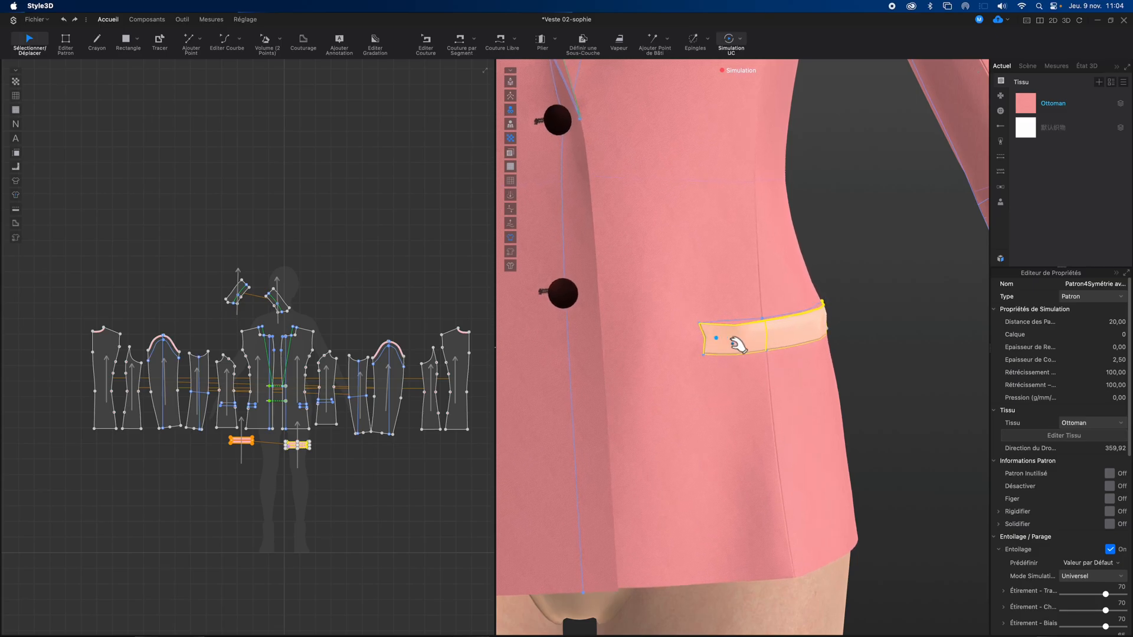
key(space)
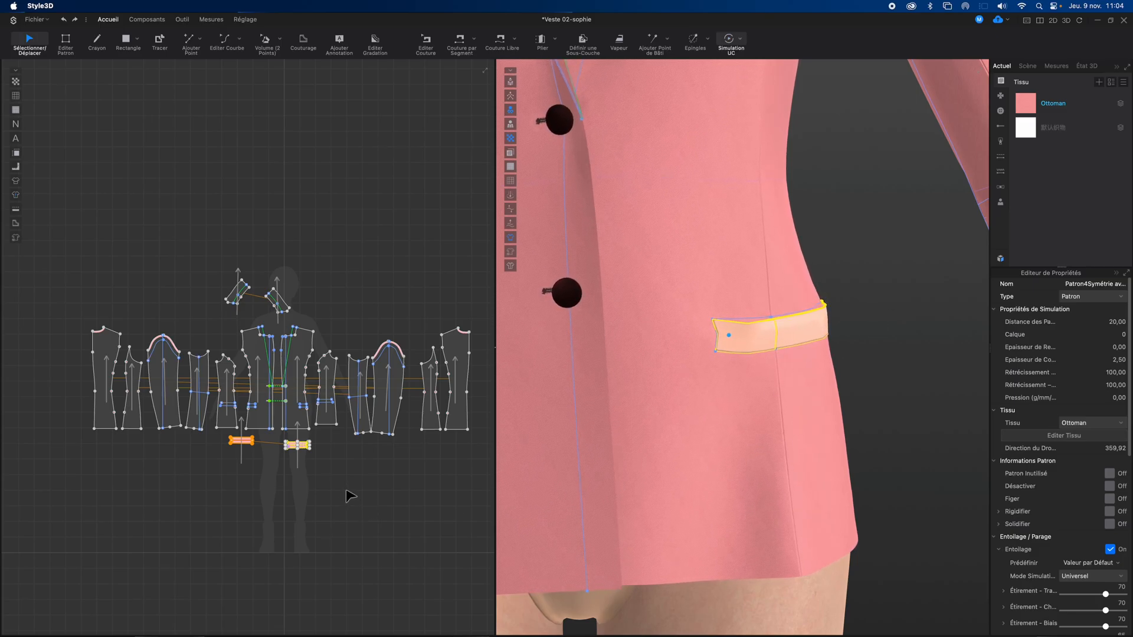
Set the particle distance of both pocket pieces to 5 and simulate the jacket
scroll(736, 428, down, 5)
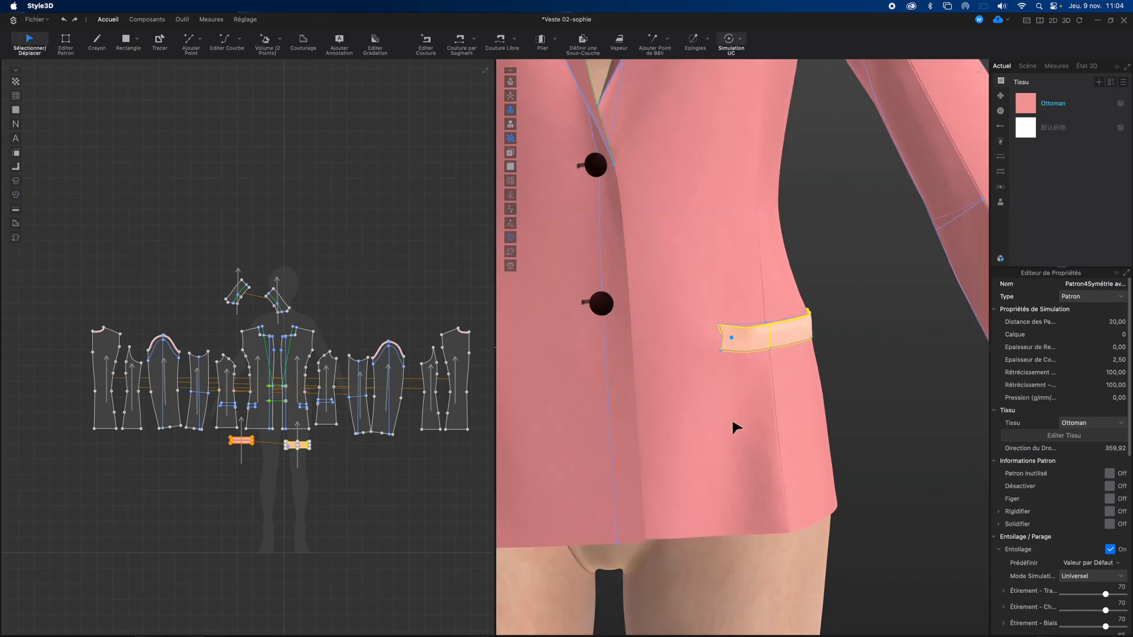
click(597, 353)
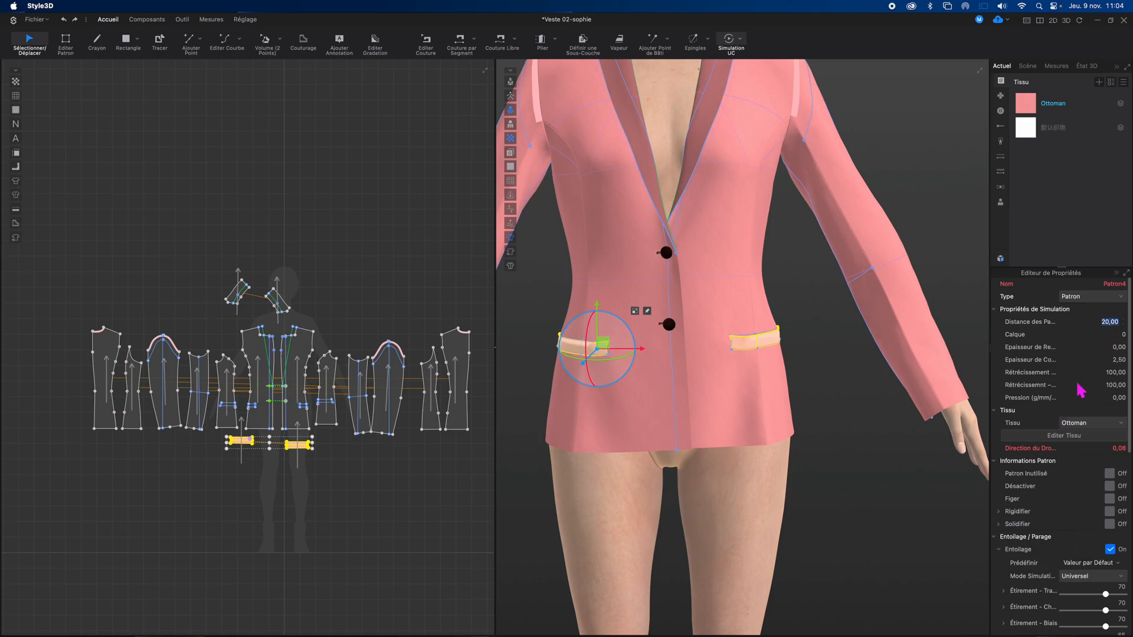
text(5)
key(Return)
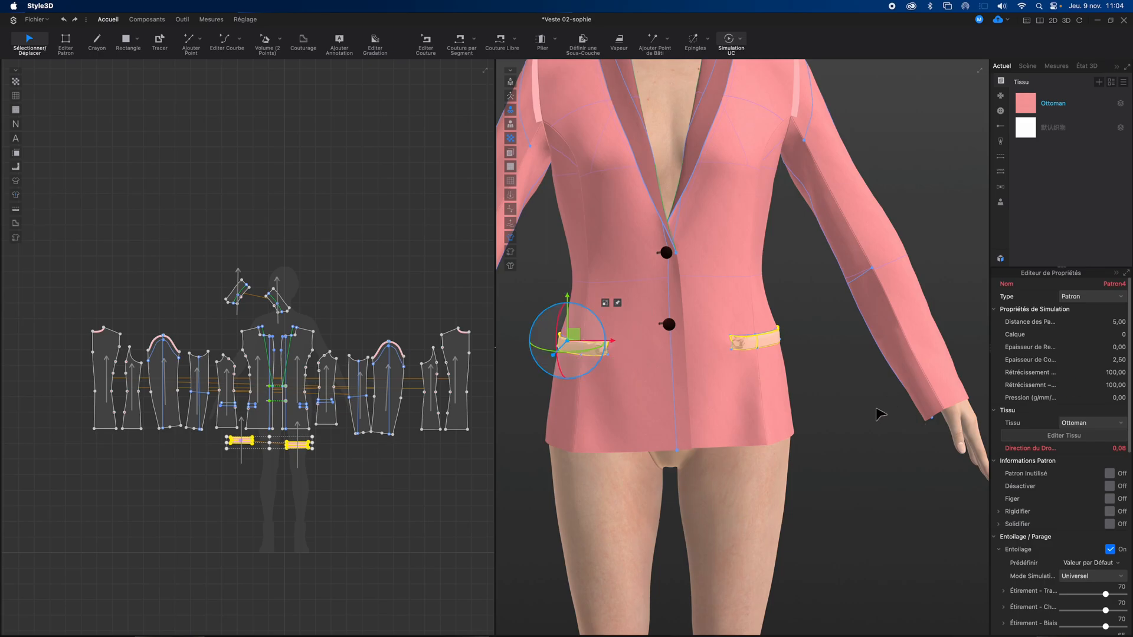
key(space)
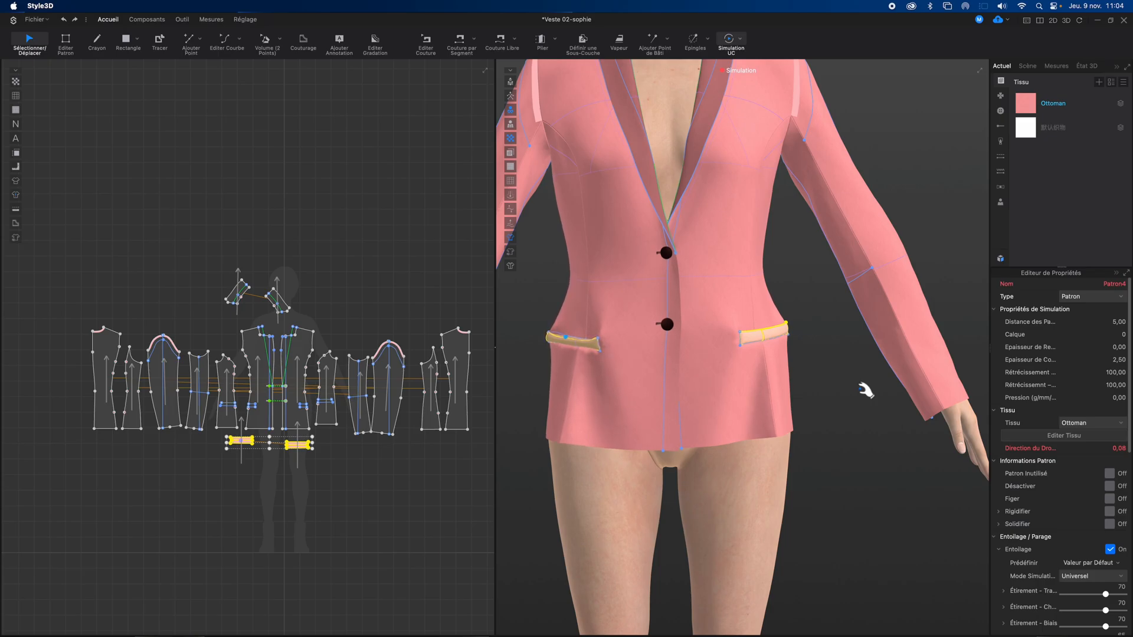
key(space)
Set both pocket pieces' particle distance to 10 and simulate, pulling the mirrored pocket and the front panel into place
mouse_move(853, 397)
right_down()
mouse_move(914, 407)
mouse_move(847, 409)
right_up()
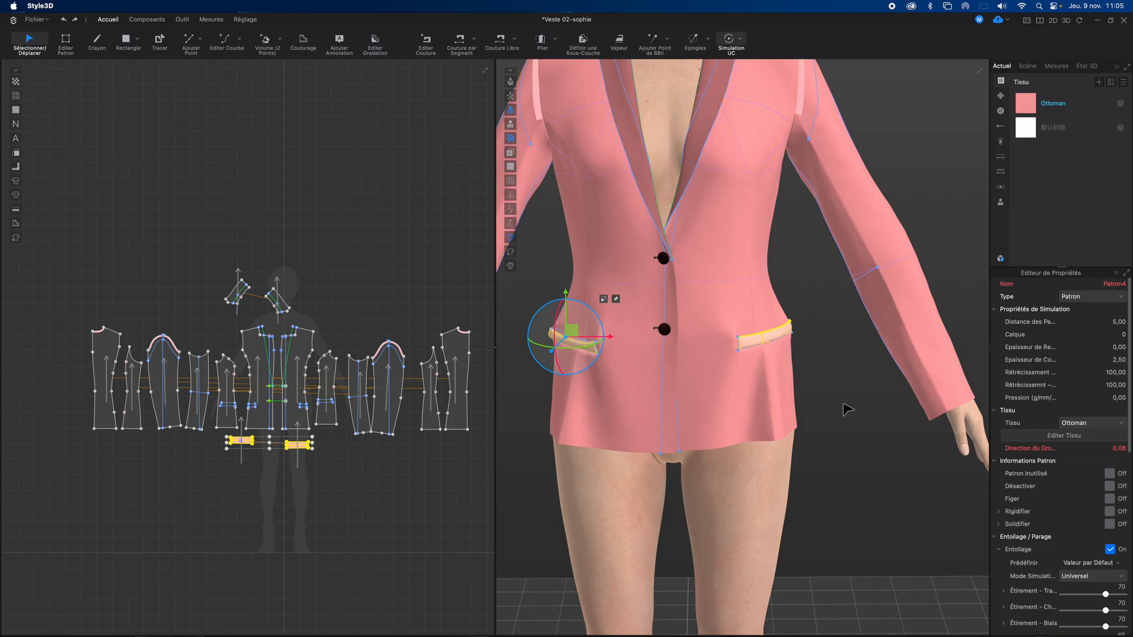
double_click(1118, 322)
text(10)
key(Return)
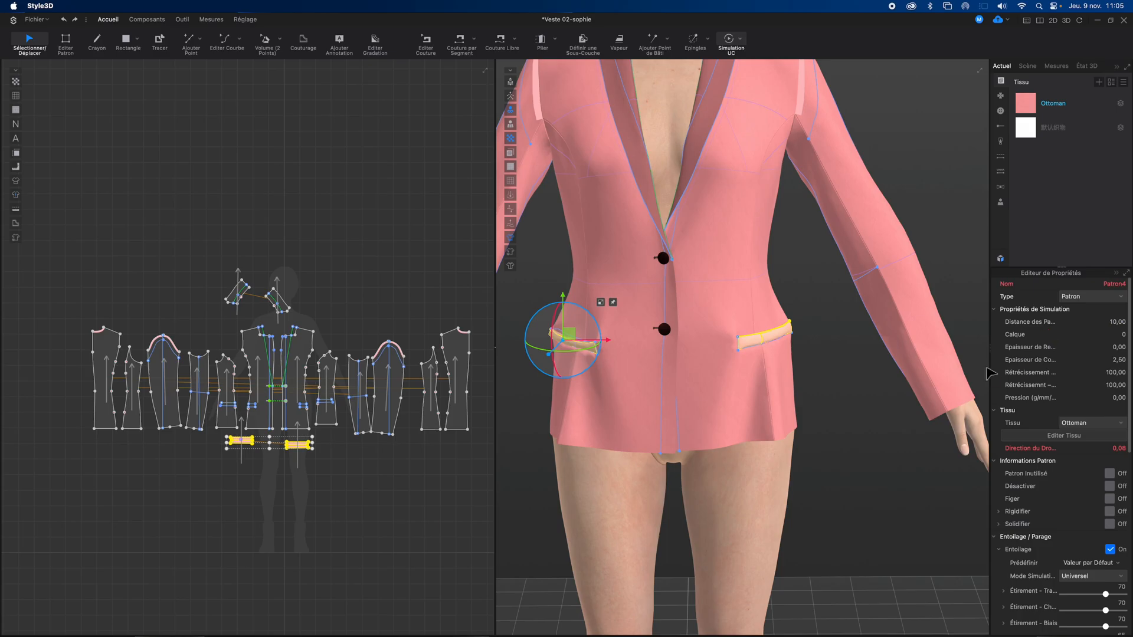
key(space)
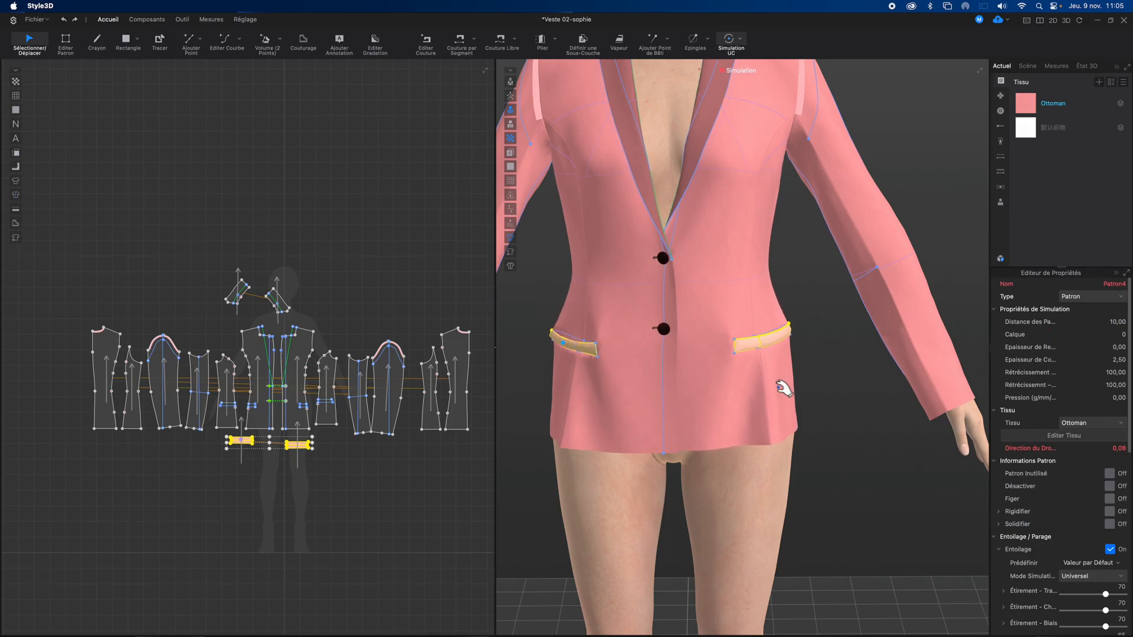
drag(779, 332, 788, 343)
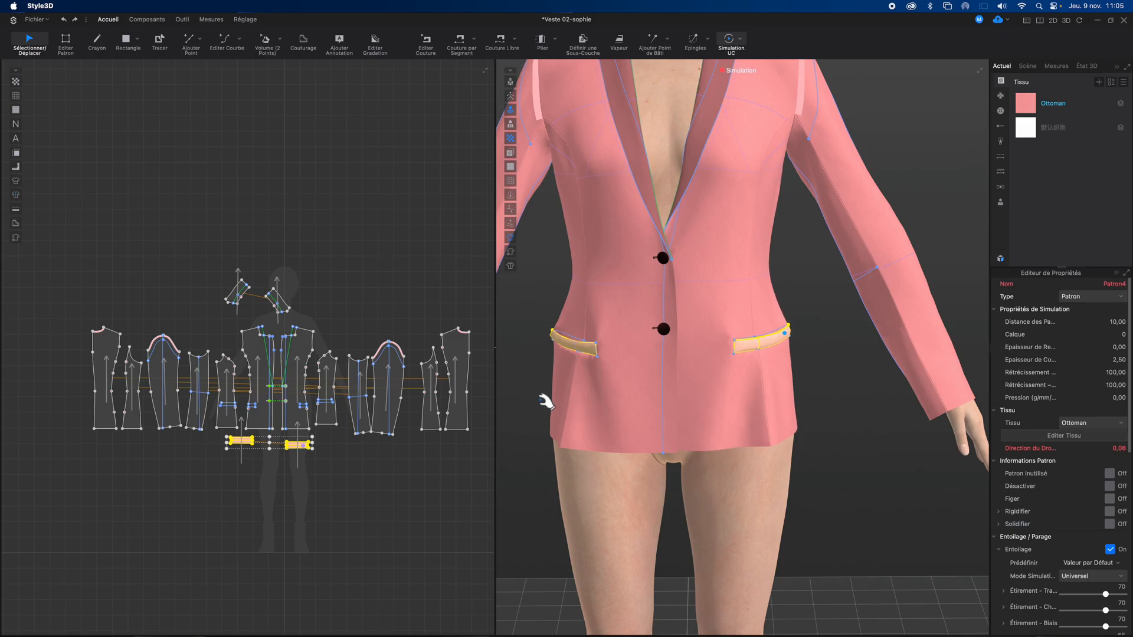
click(586, 437)
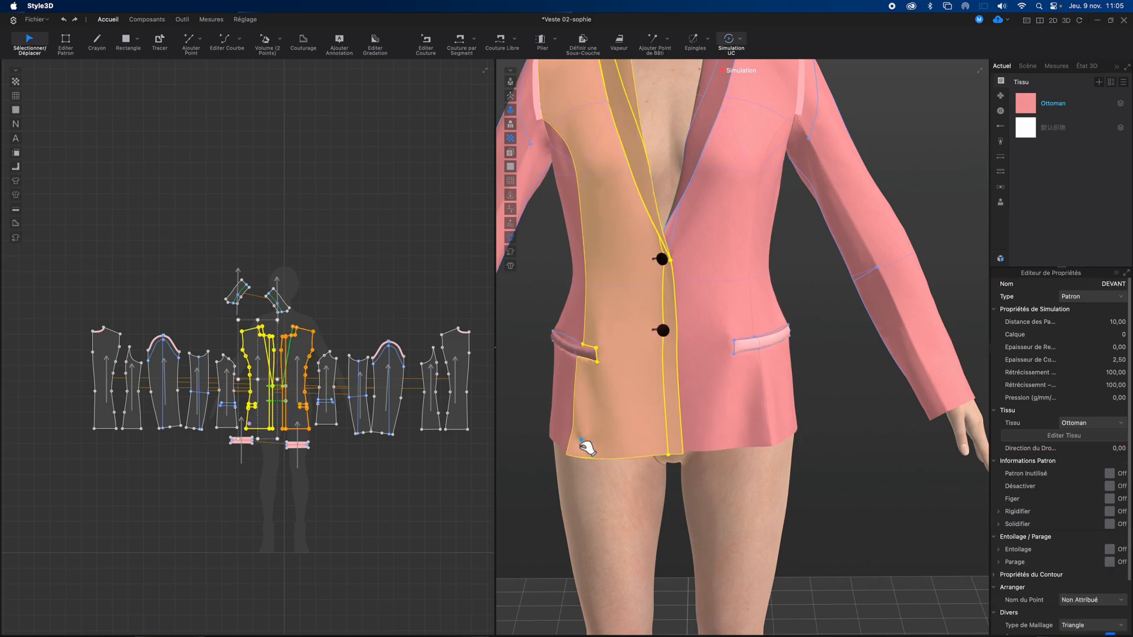
key(space)
Flip the normals (Retourner les Normales) of the original pocket piece in 3D and toggle the simulation
right_drag(534, 318, 591, 313)
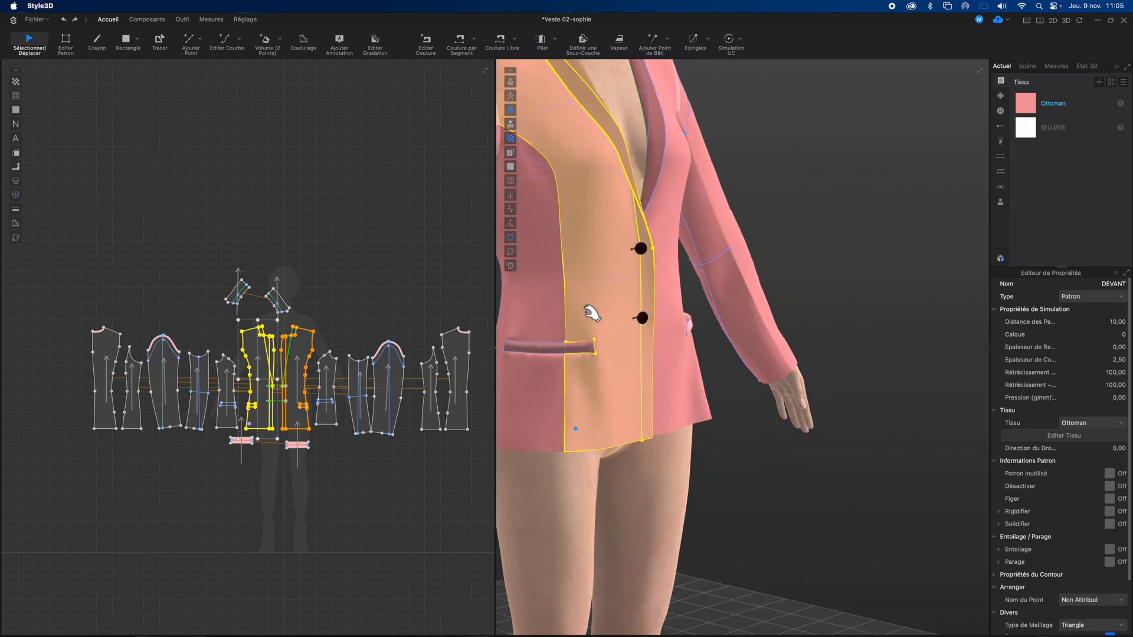
key(space)
click(585, 352)
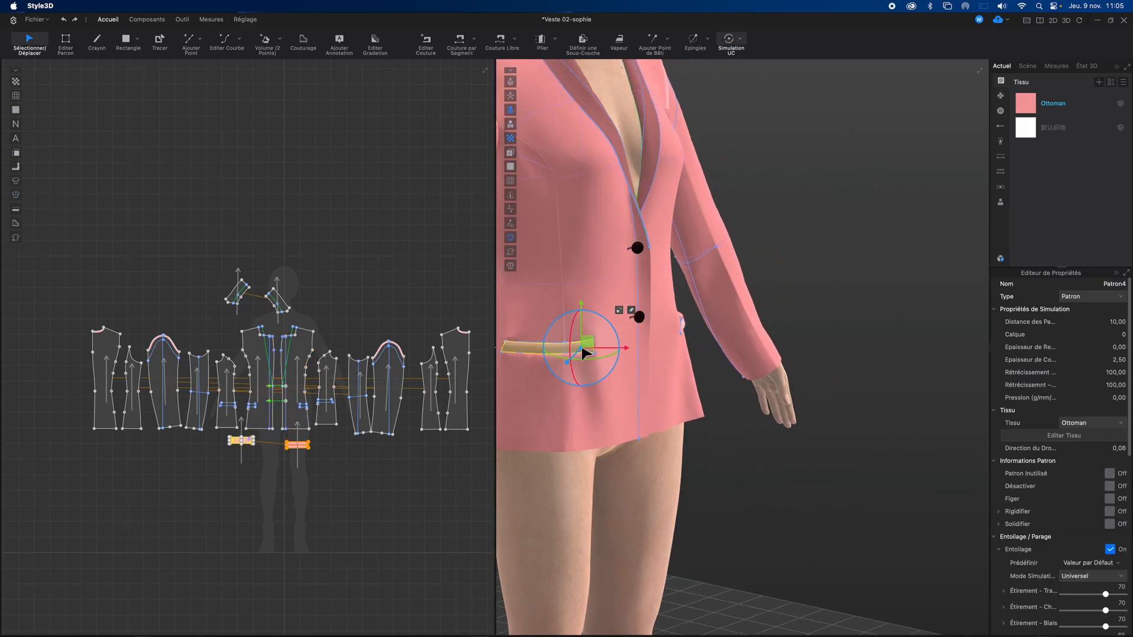
right_click(585, 353)
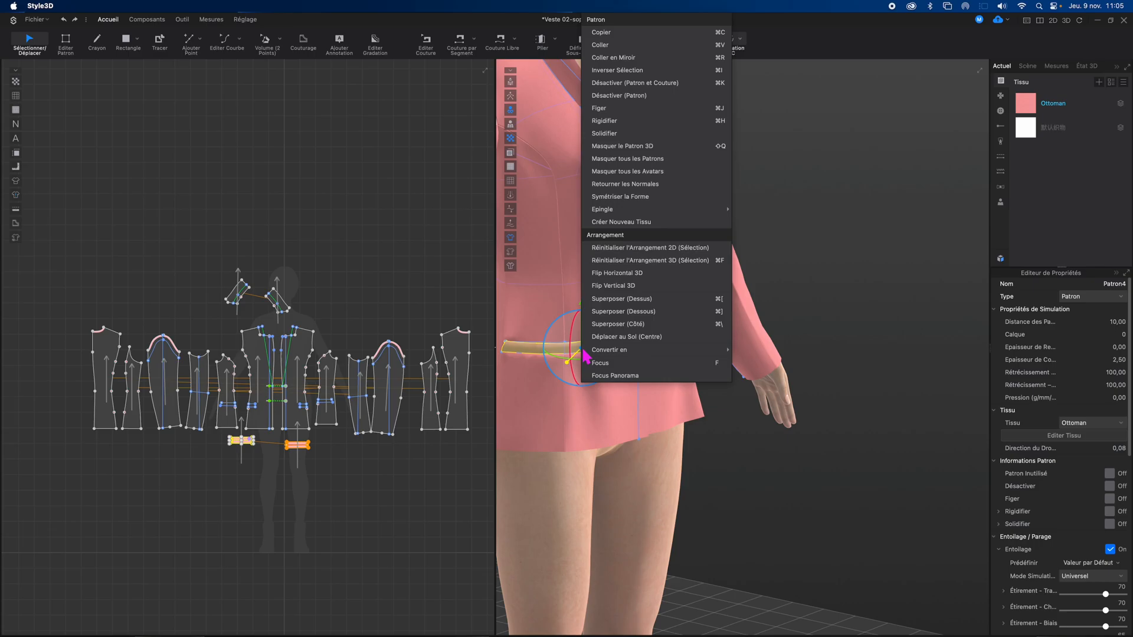
click(613, 185)
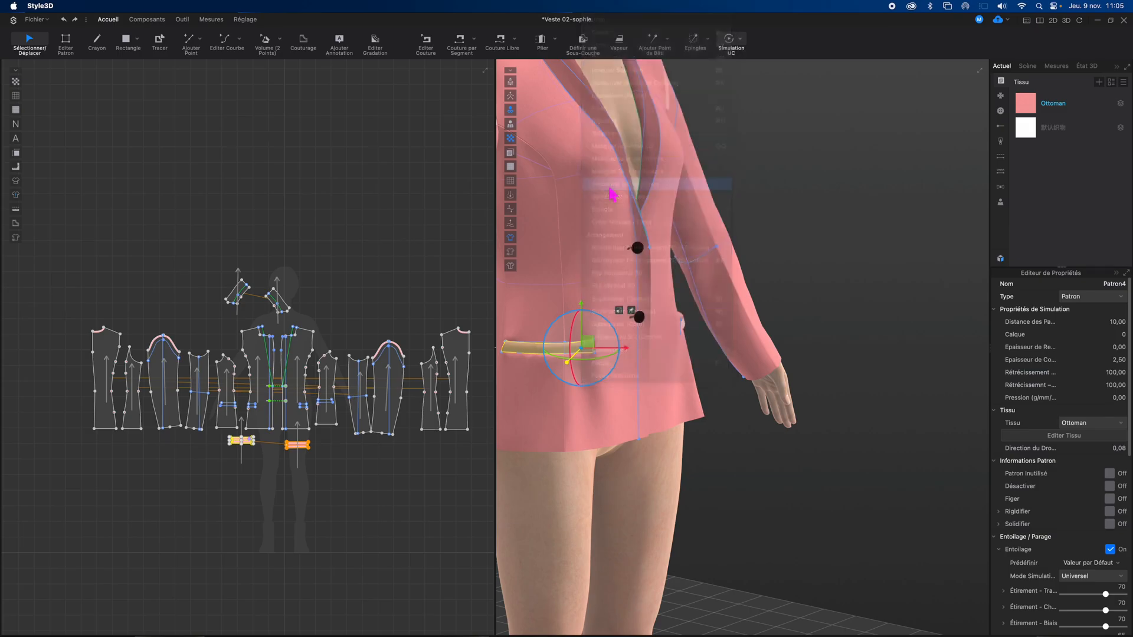
click(864, 253)
key(space)
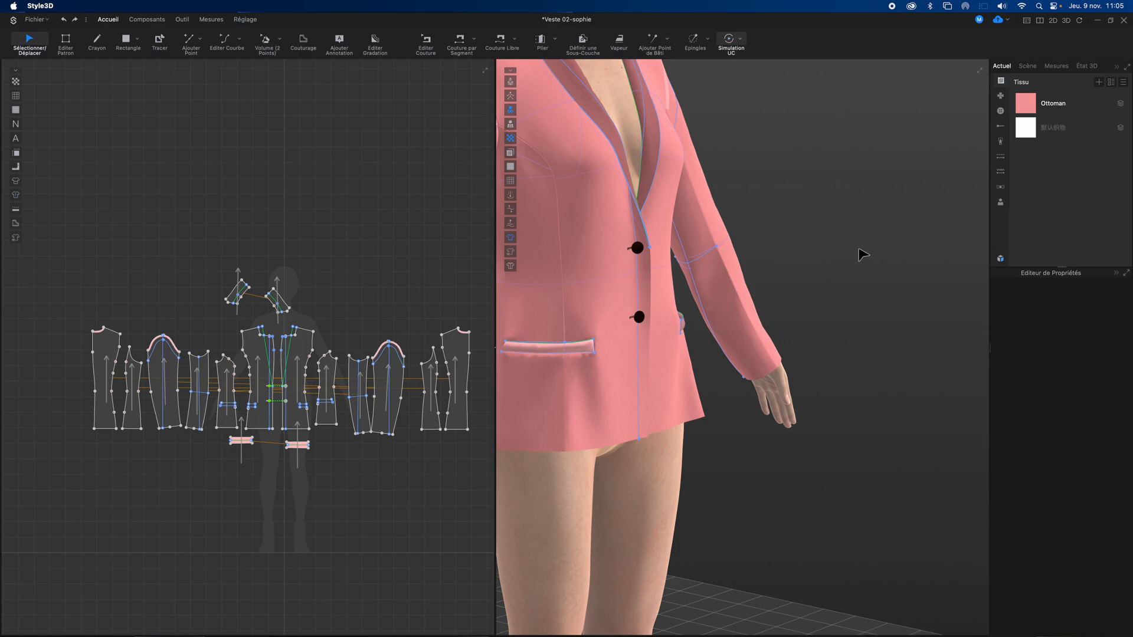
Flip the normals (Retourner les Normales) of the mirrored pocket piece in 3D and briefly run the simulation
right_drag(833, 279, 753, 283)
click(645, 348)
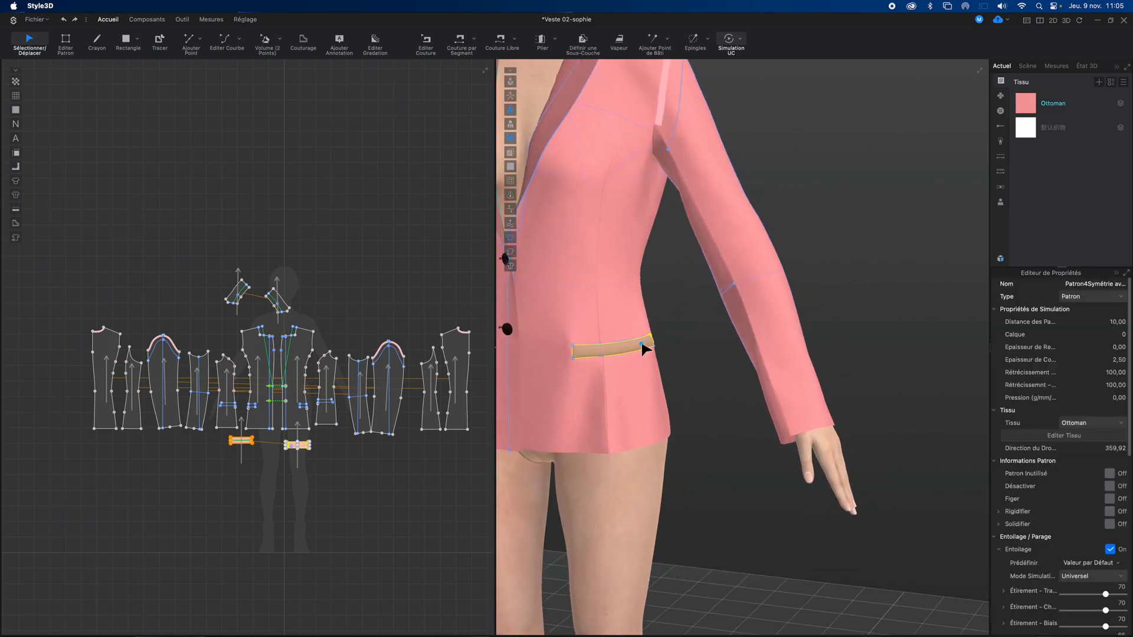
right_click(645, 348)
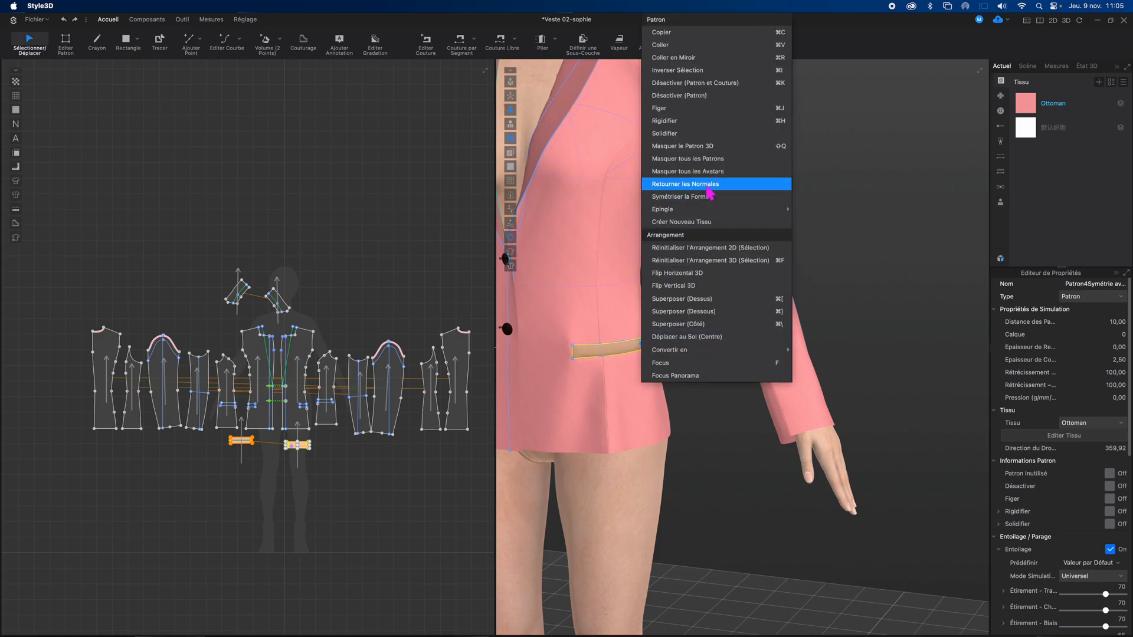
click(708, 186)
key(space)
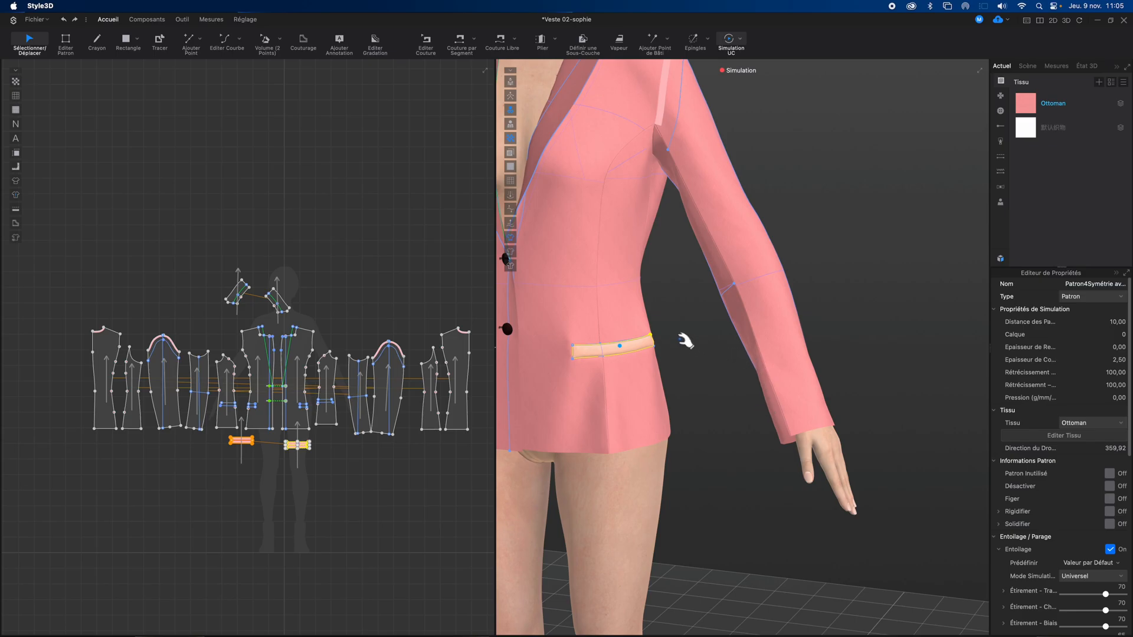
key(space)
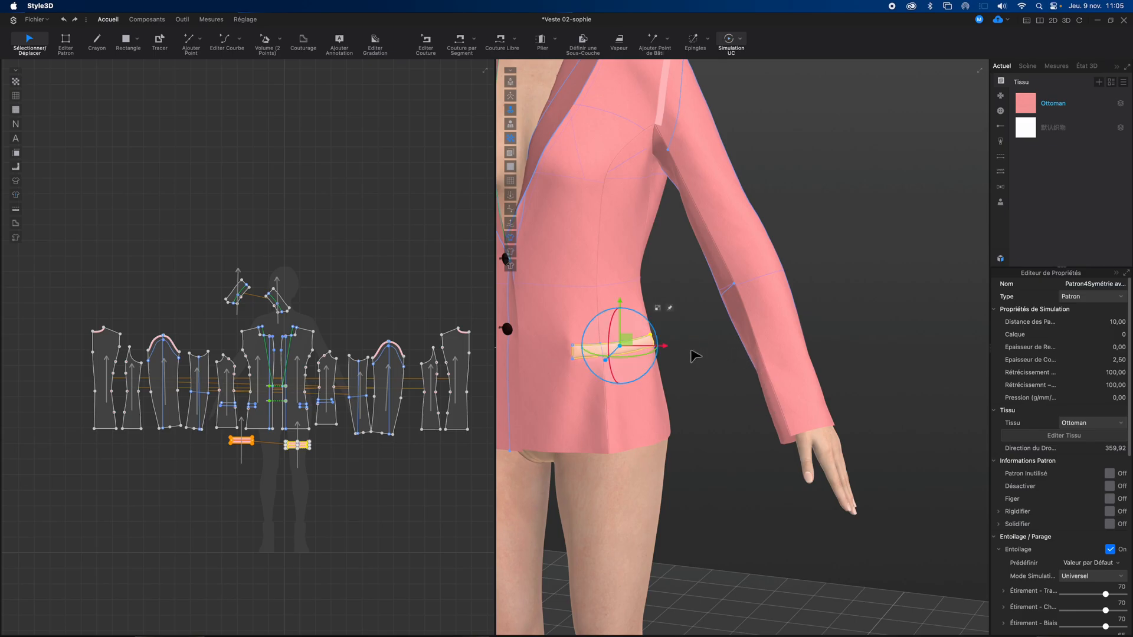
click(696, 355)
Sew the two short slanted edges at the original pocket piece's notched end together by segment and simulate the jacket
scroll(697, 356, down, 2)
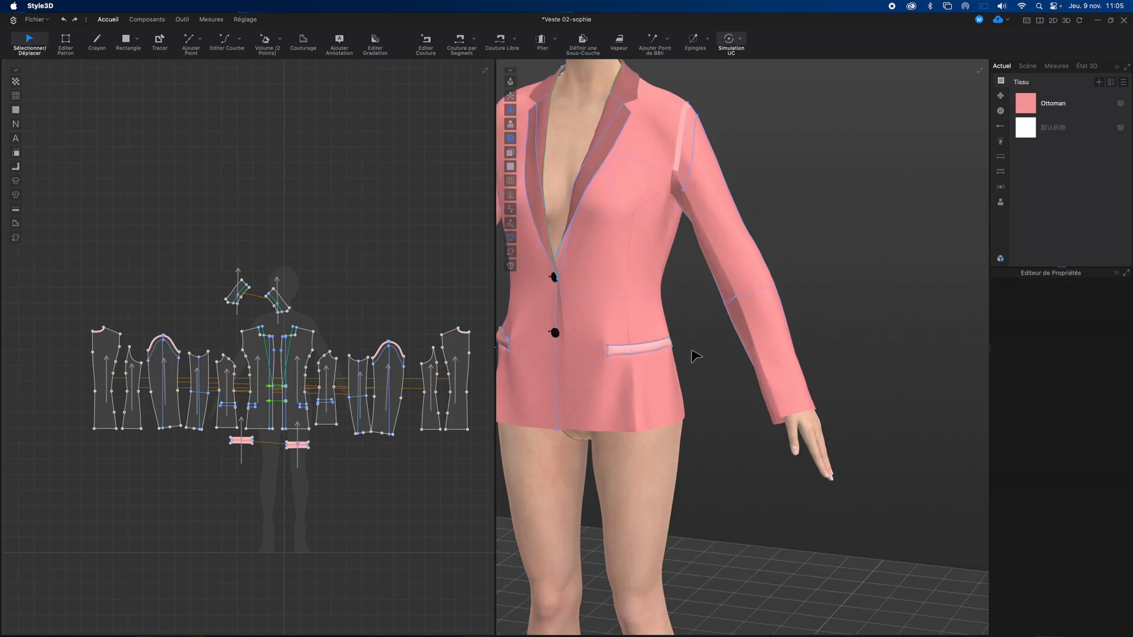
scroll(696, 356, up, 3)
middle_drag(697, 356, 809, 405)
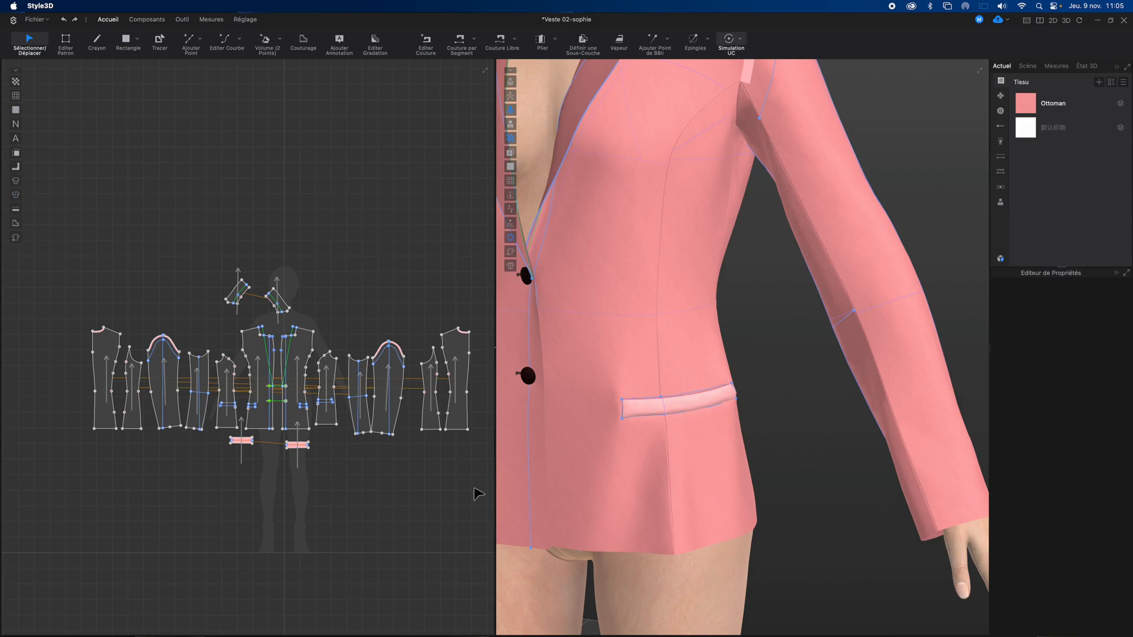
right_drag(749, 349, 911, 349)
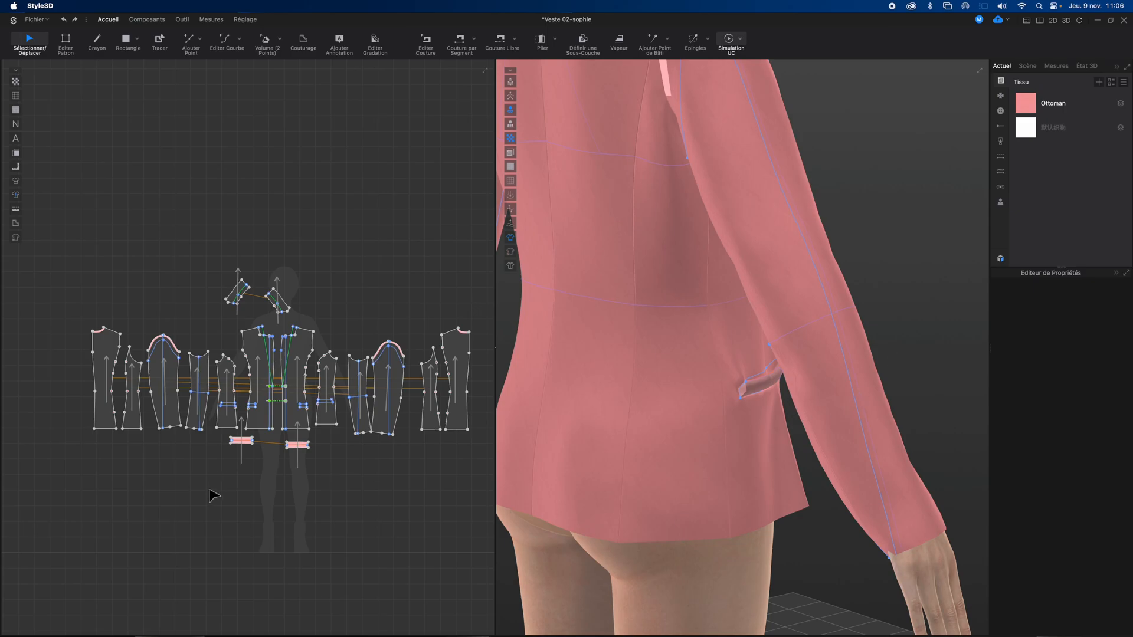
scroll(248, 457, up, 6)
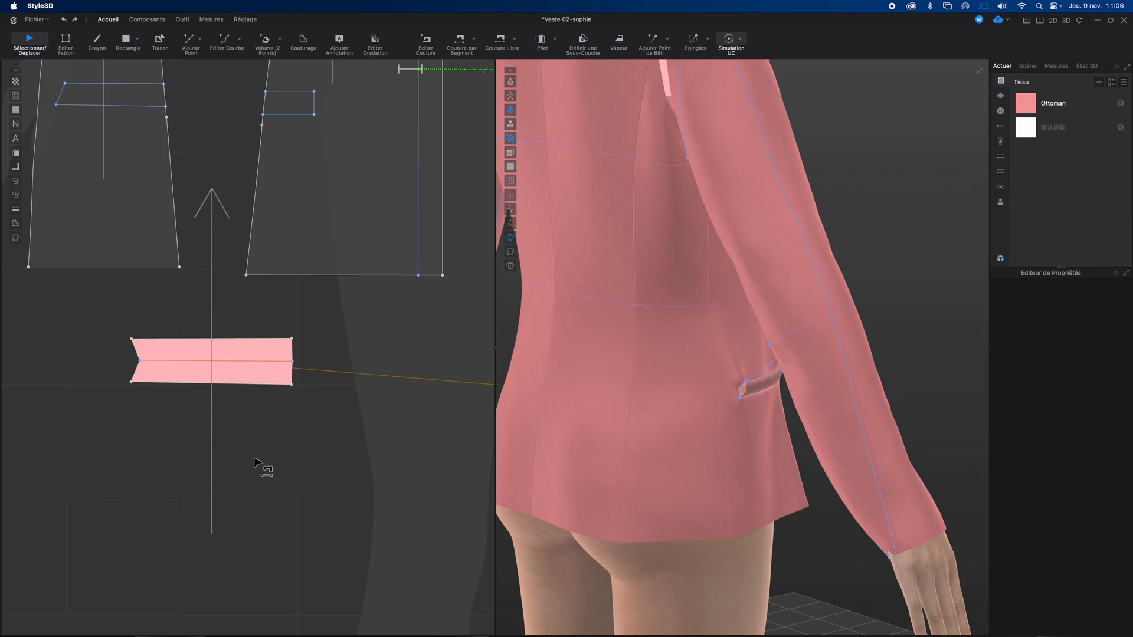
key(n)
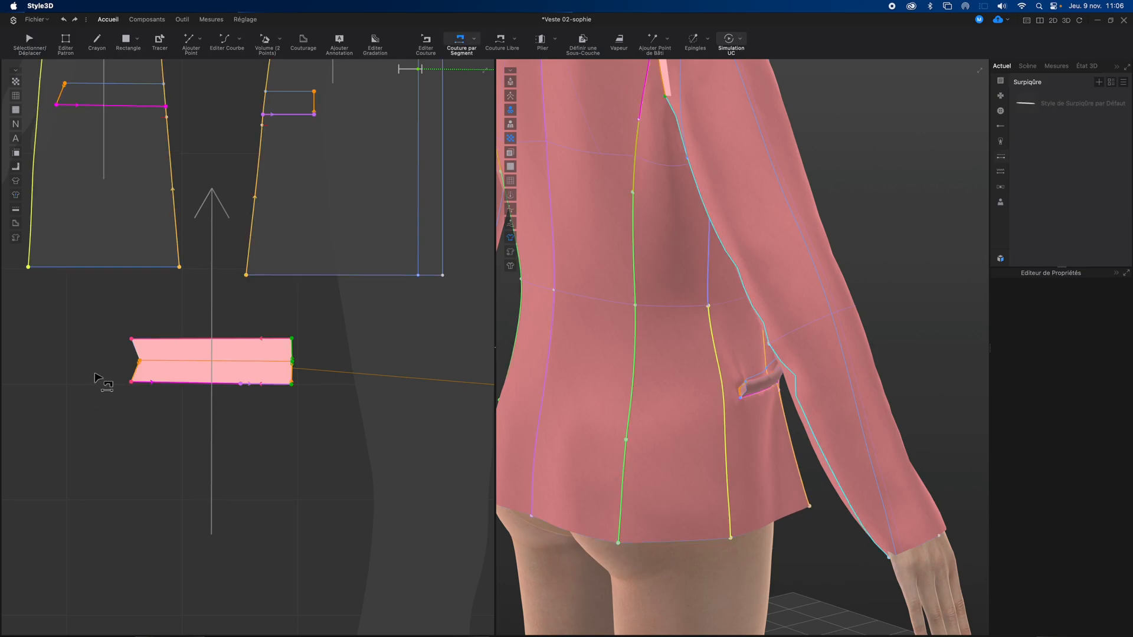
click(136, 376)
click(139, 355)
key(space)
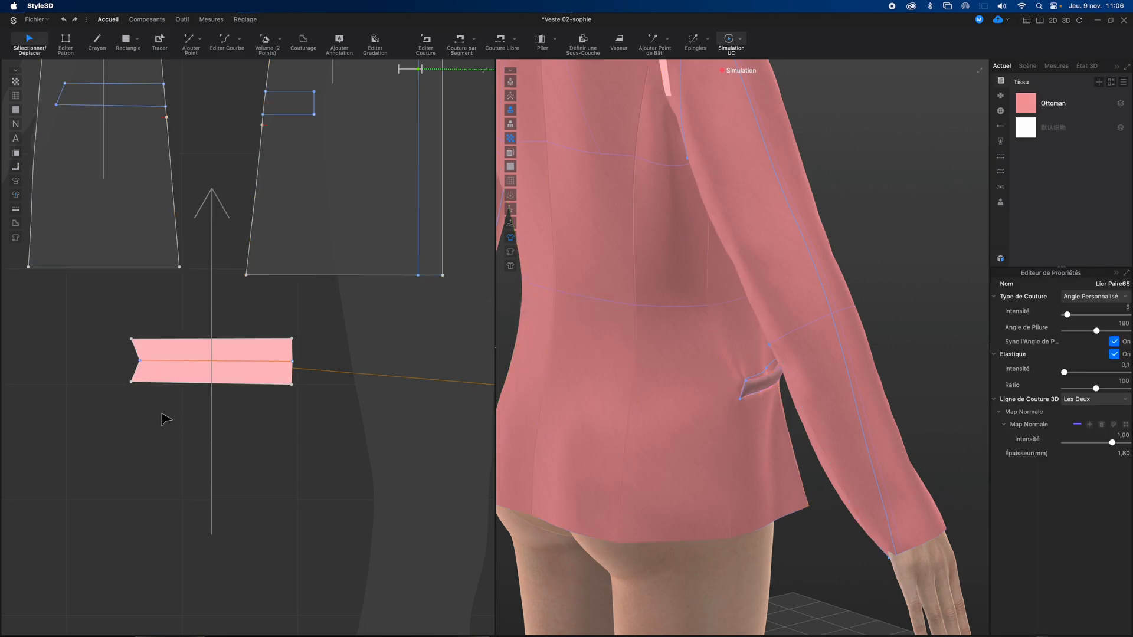
key(space)
right_drag(929, 258, 824, 258)
key(space)
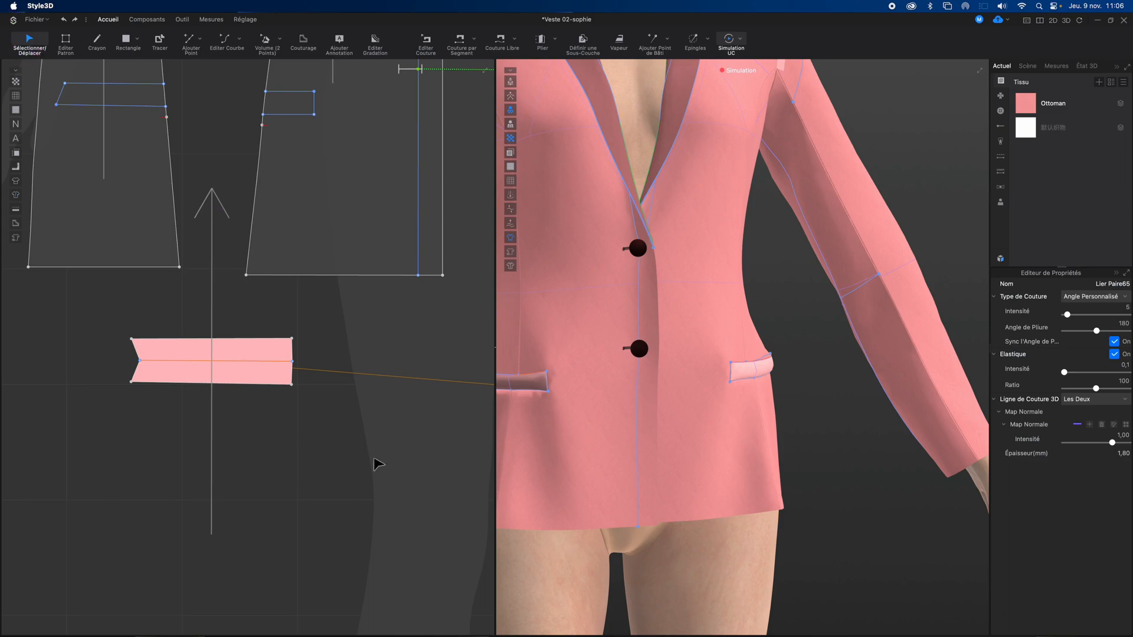
Flip the normals (Retourner les Normales) of the original pocket piece in 3D
key(n)
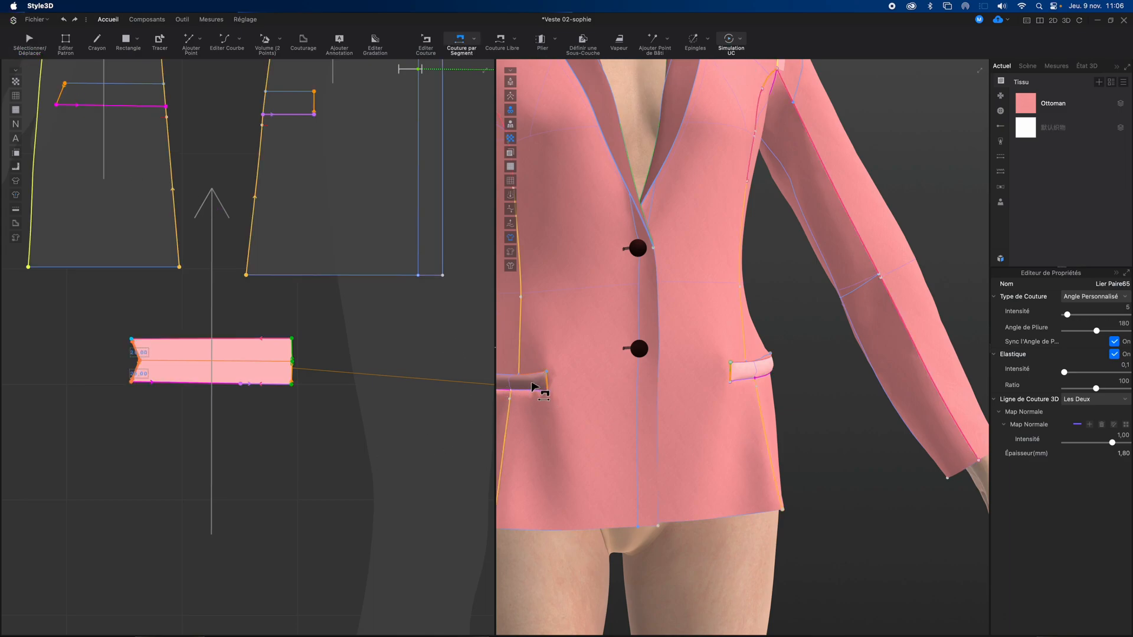
click(27, 38)
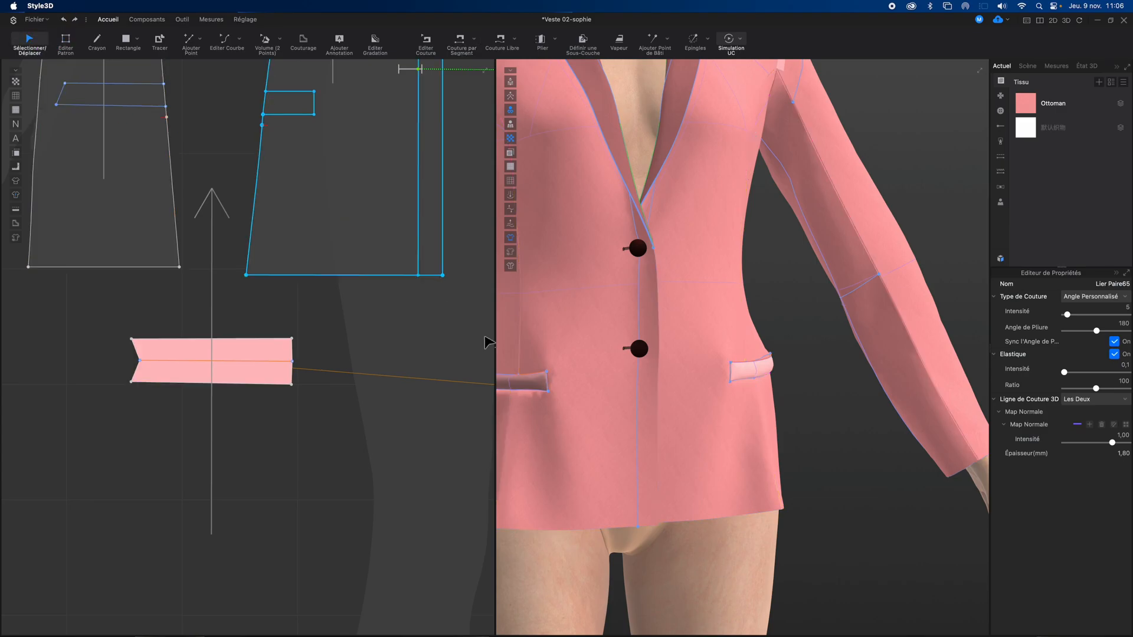
click(539, 385)
right_click(538, 388)
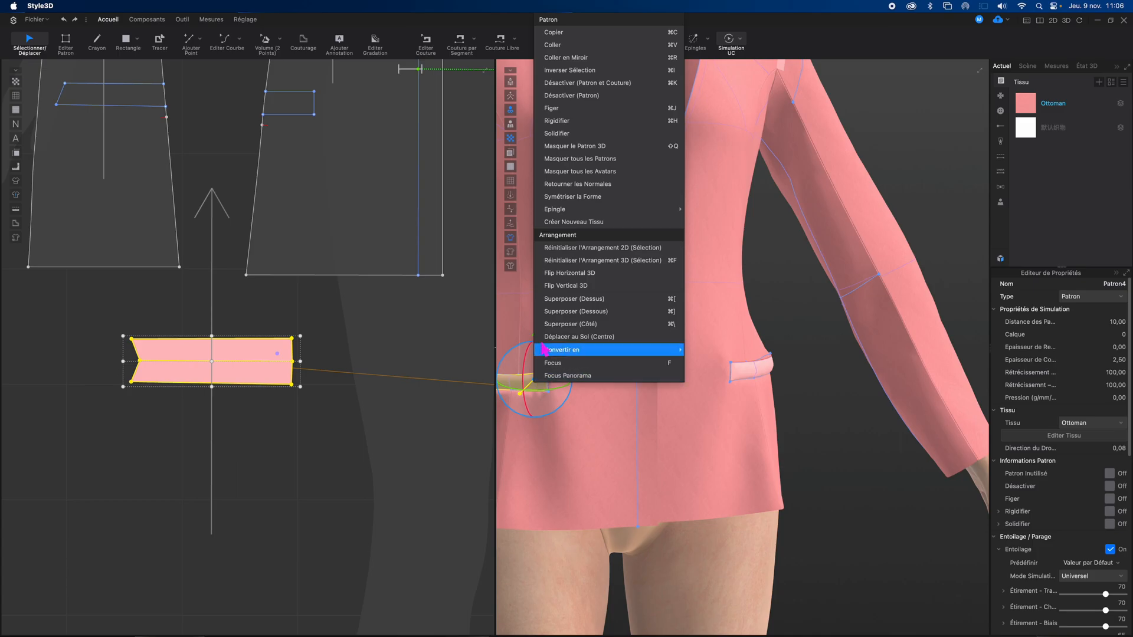
click(577, 184)
click(812, 382)
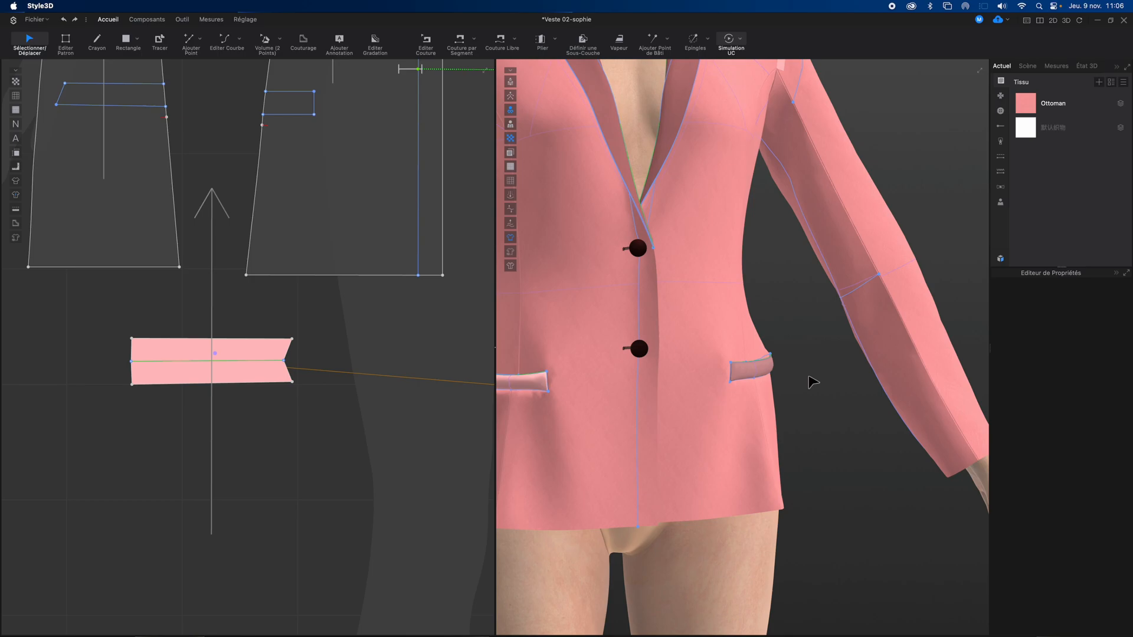
Remove the symmetry link (Supprimer la Liaison des Symétriques) of the original pocket piece in the 2D pattern
click(233, 375)
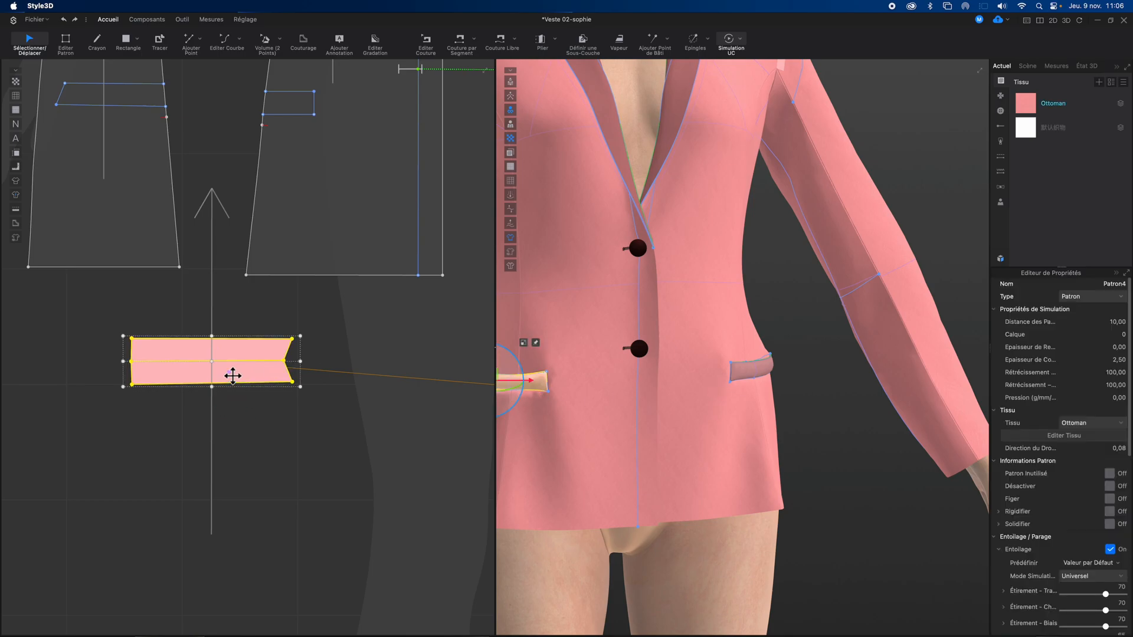
right_click(233, 376)
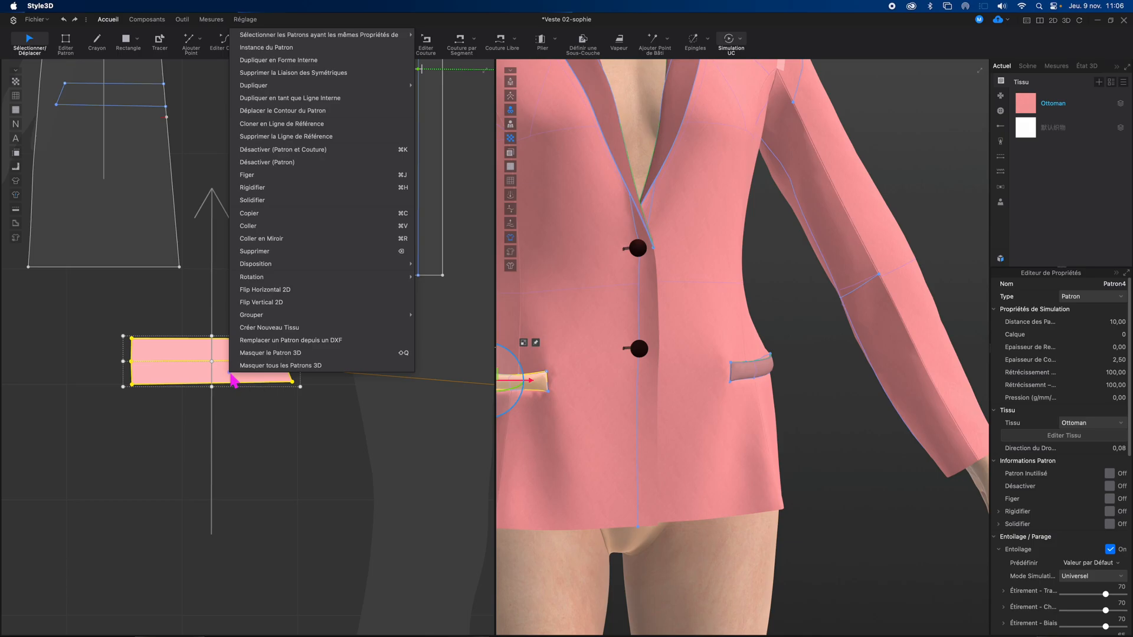
click(328, 82)
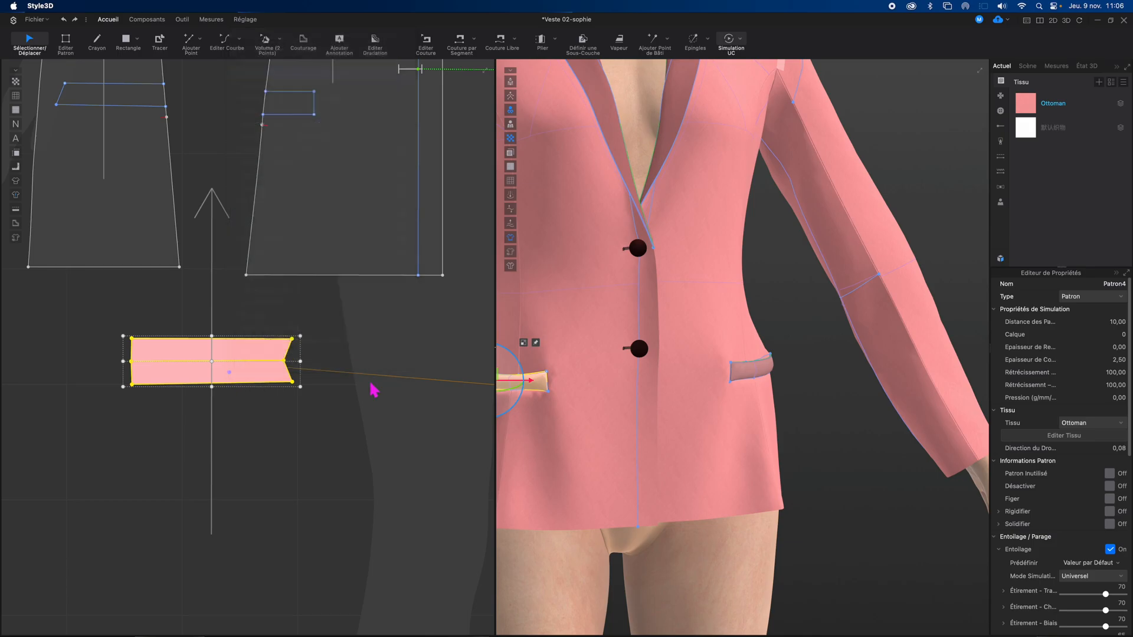
click(344, 417)
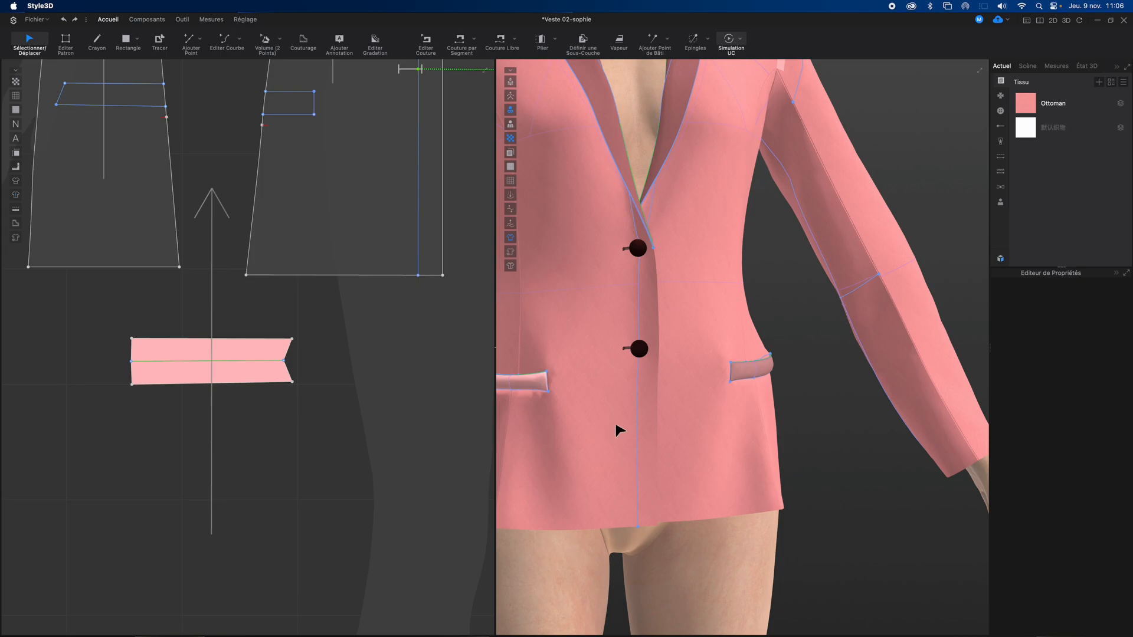
Flip the normals of the mirrored pocket piece alone and simulate, pulling its back end into place
click(753, 377)
right_click(752, 372)
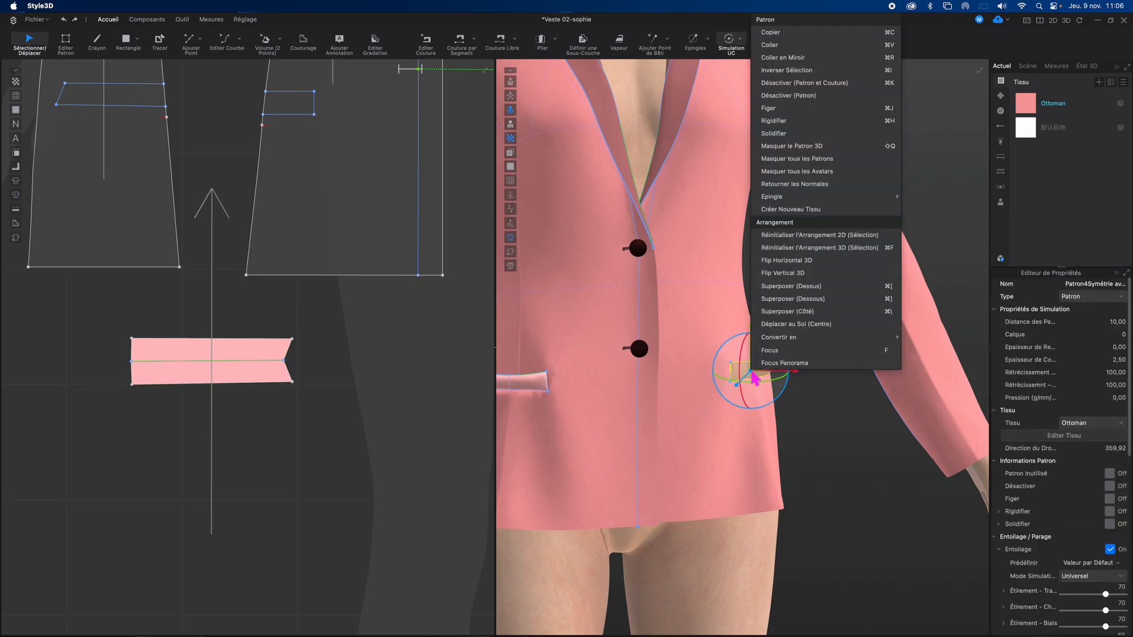
click(807, 186)
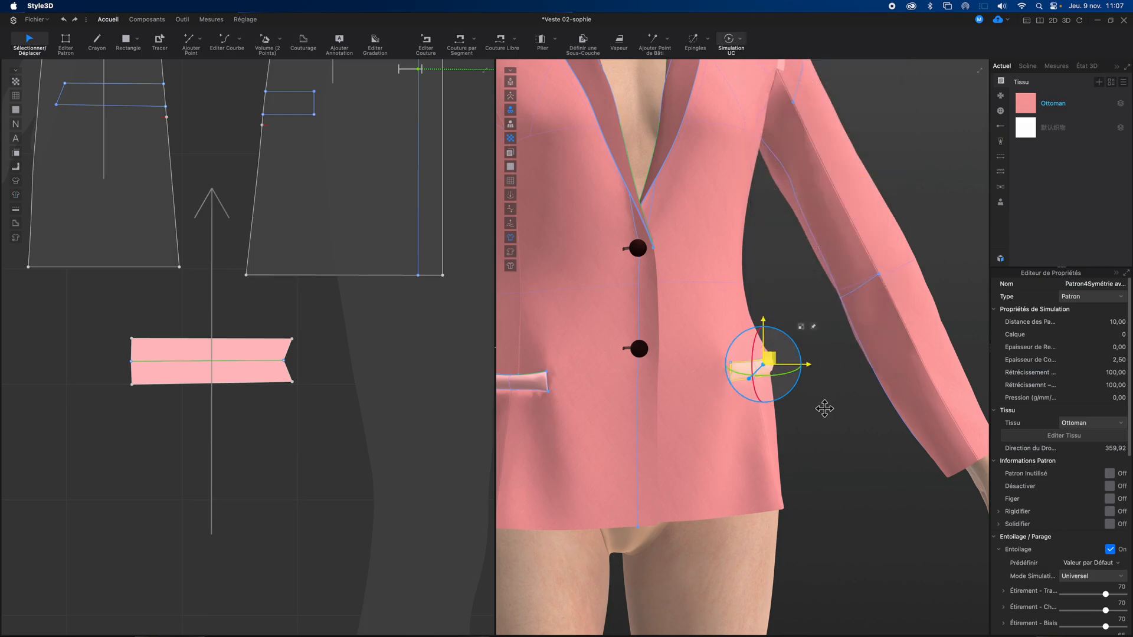
click(823, 407)
key(space)
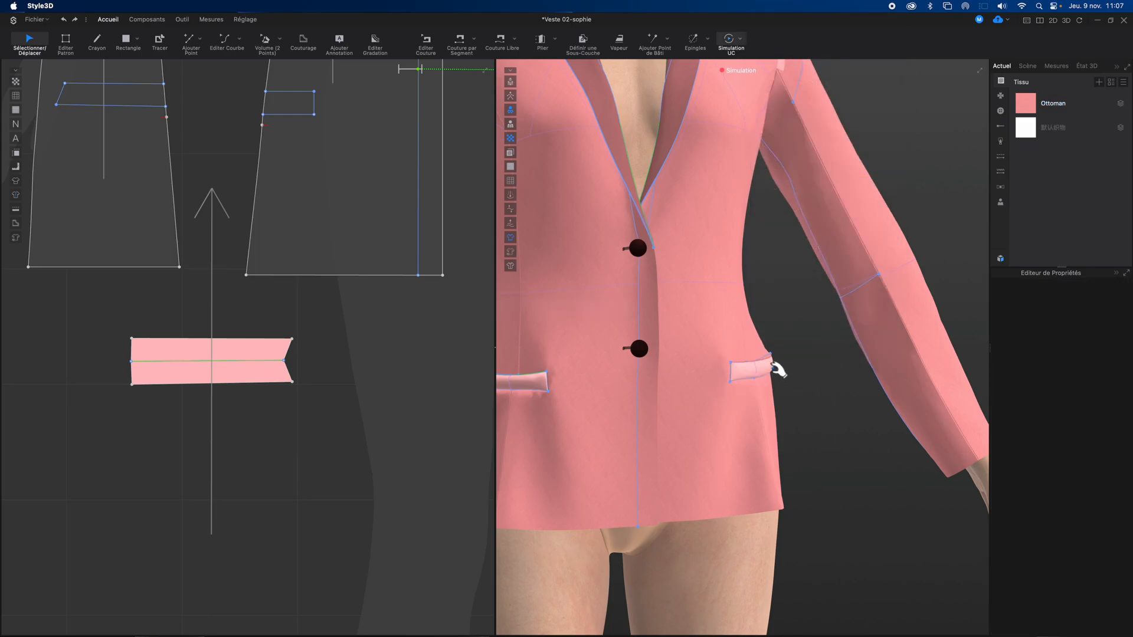
click(769, 355)
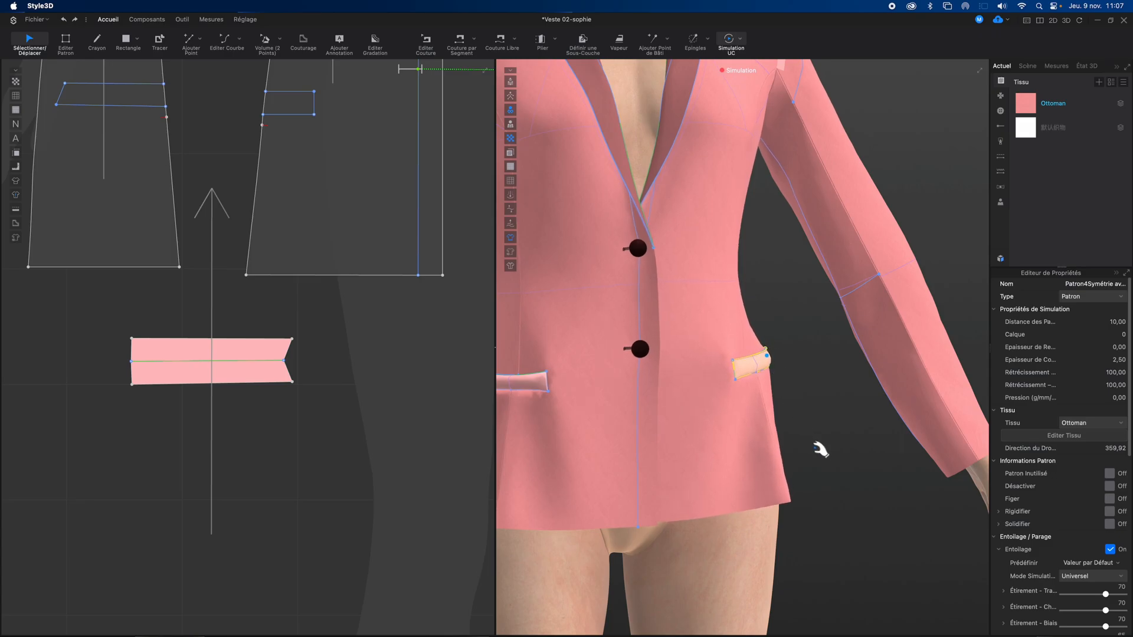
right_drag(820, 457, 734, 455)
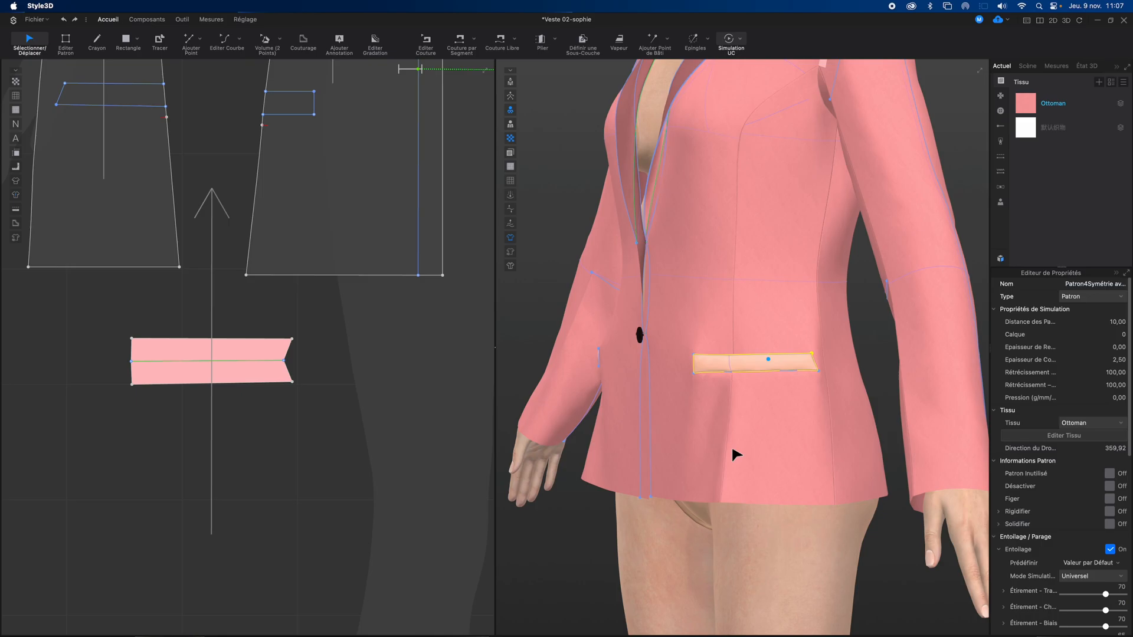
Set the particle distance of the original pocket piece to 18 and simulate the jacket
click(272, 378)
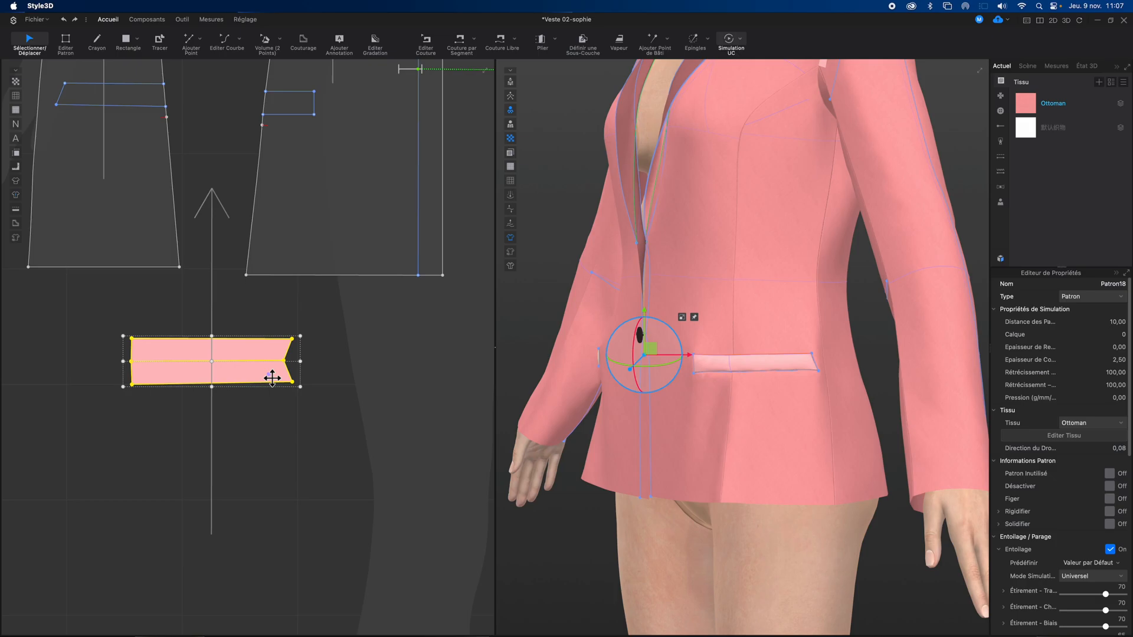
click(1112, 322)
text(18)
key(Return)
key(space)
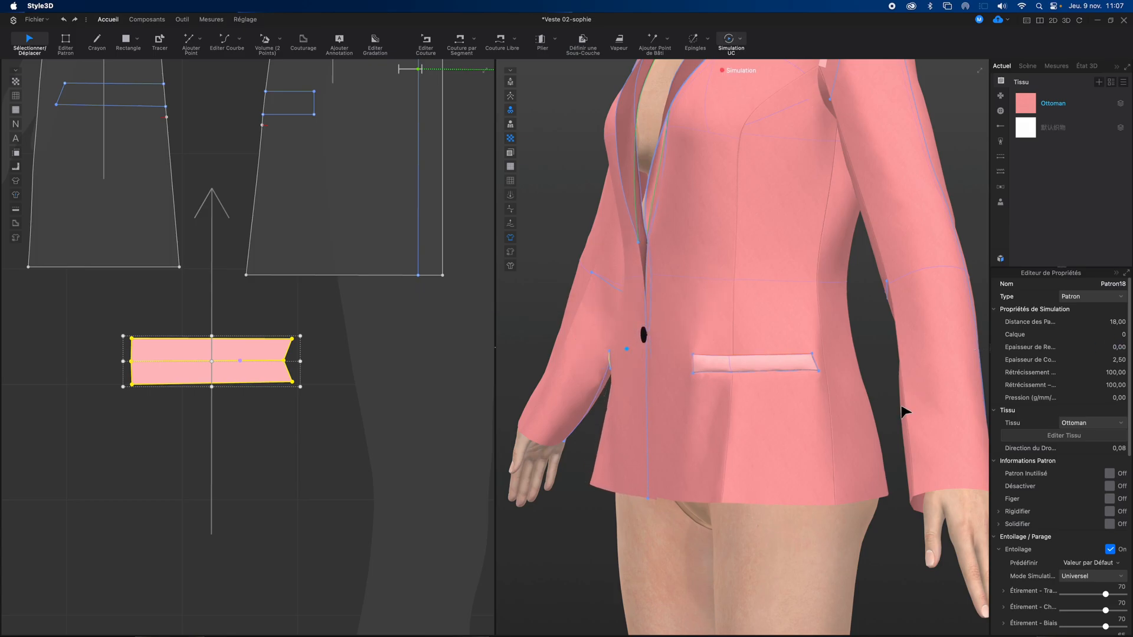
key(space)
right_drag(726, 488, 789, 488)
key(space)
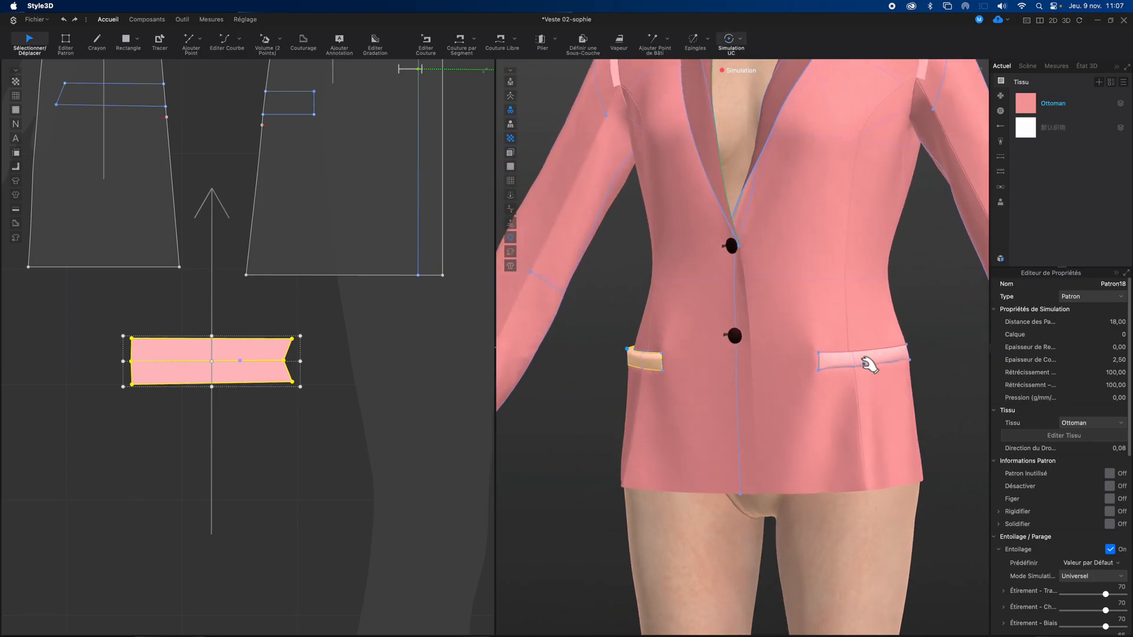
key(space)
Set the particle distance of the mirrored pocket piece to 18 and simulate the jacket
click(866, 363)
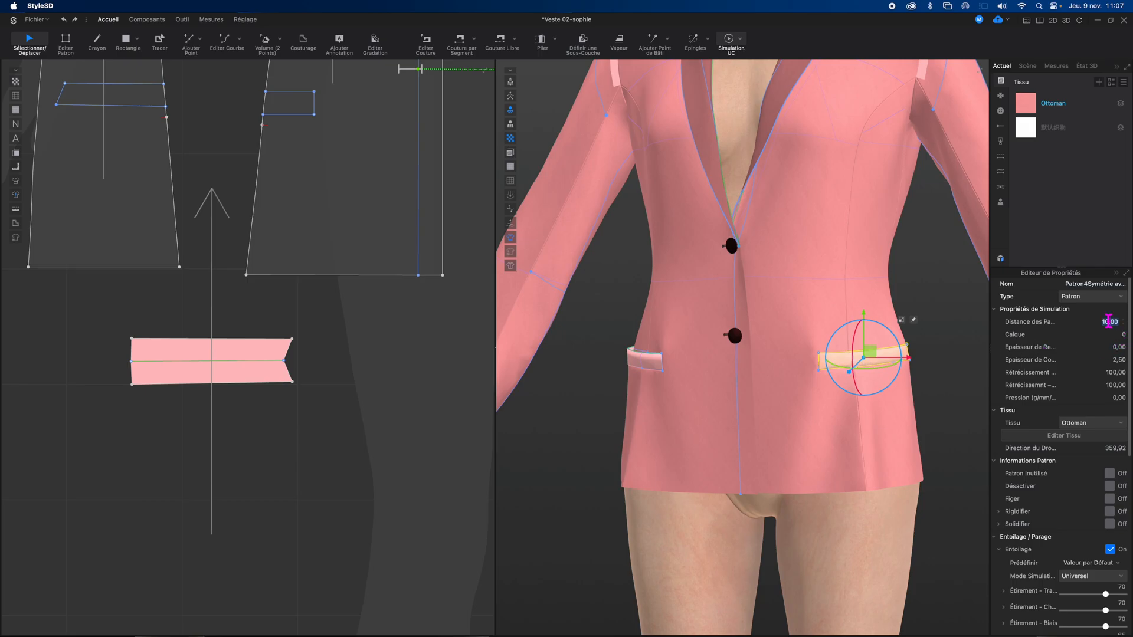
text(18)
key(Return)
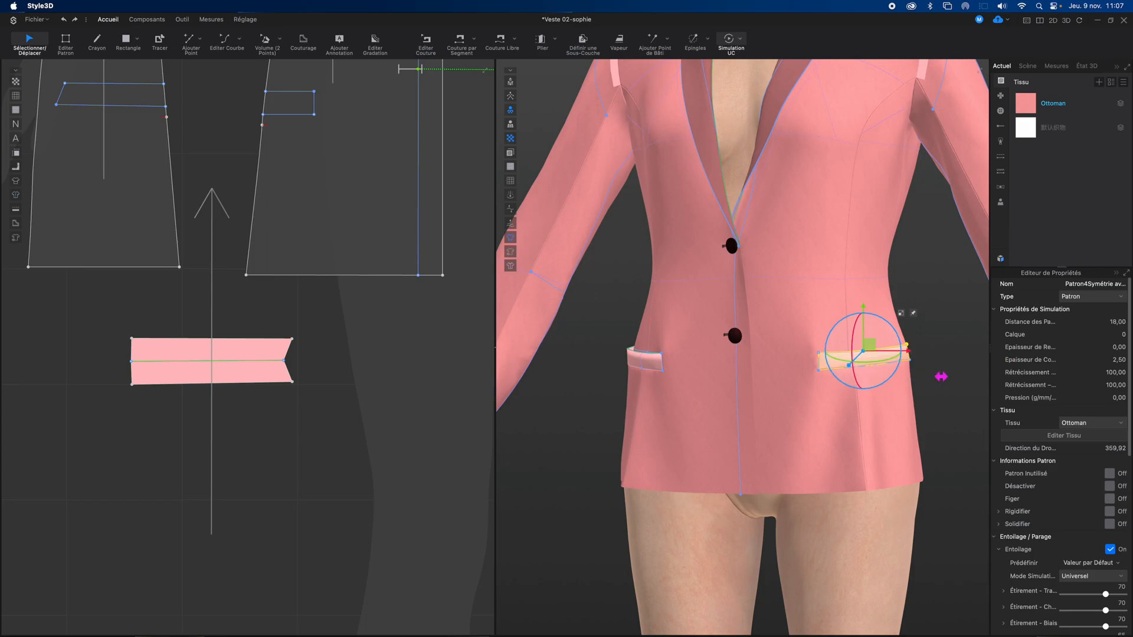
key(space)
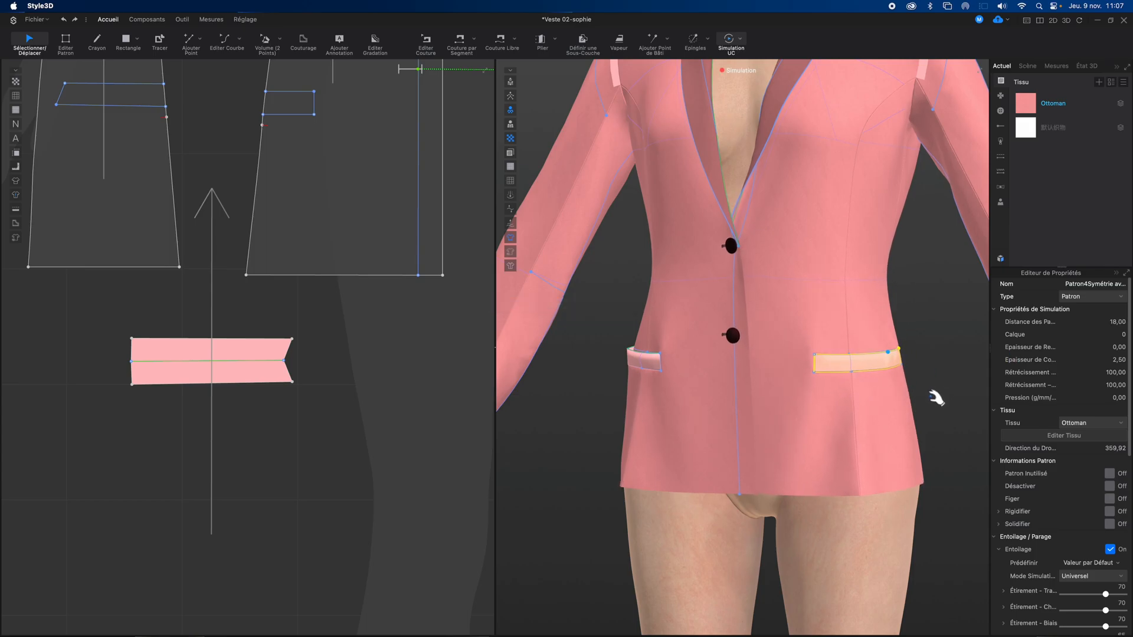
Restart the simulation and pull the back and front ends of the original pocket into place
right_drag(931, 400, 1007, 401)
key(space)
key(space)
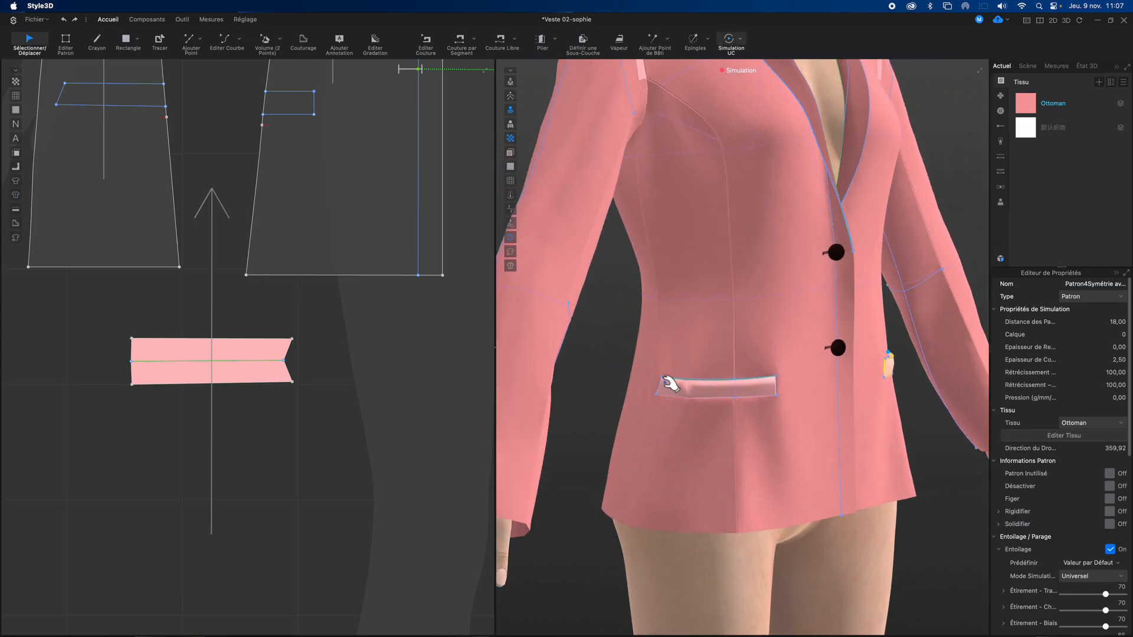
click(673, 387)
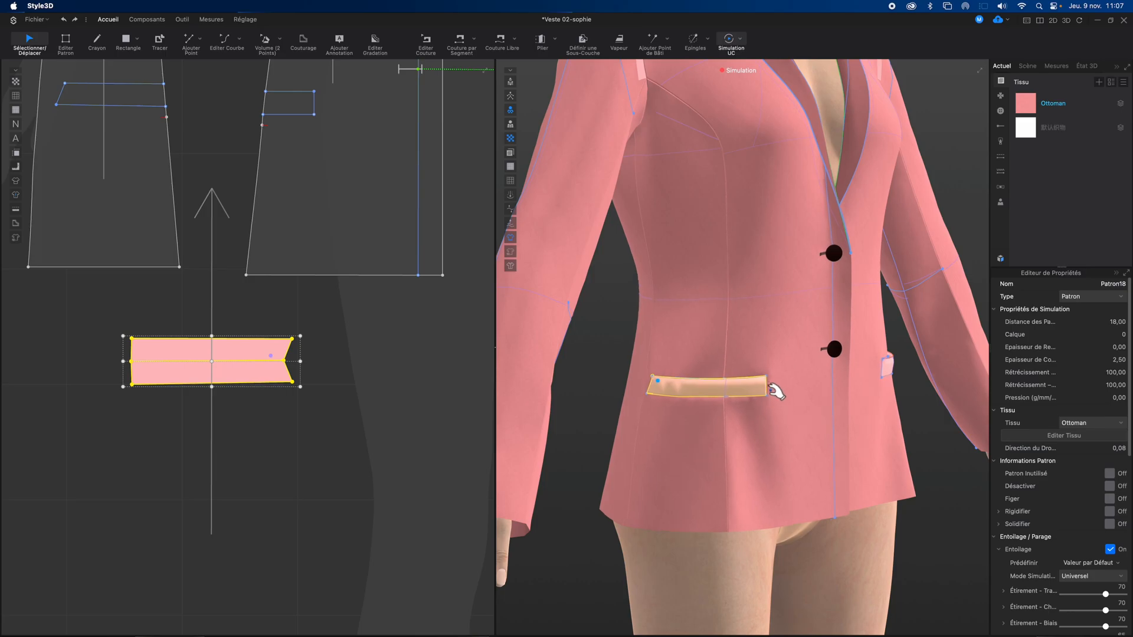
drag(769, 390, 776, 389)
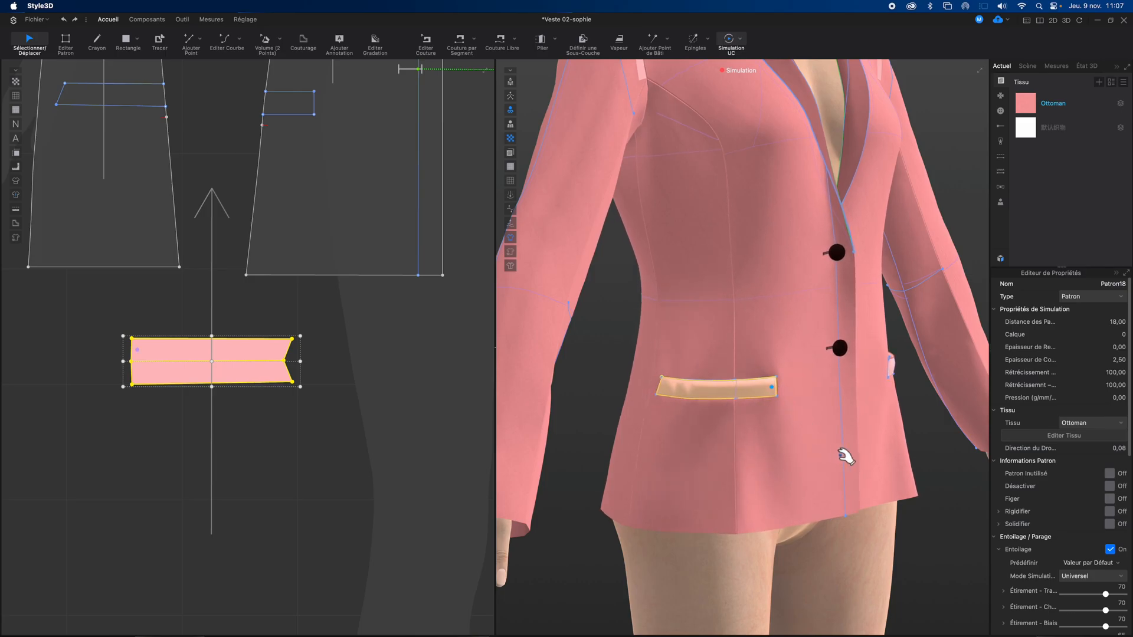
click(940, 469)
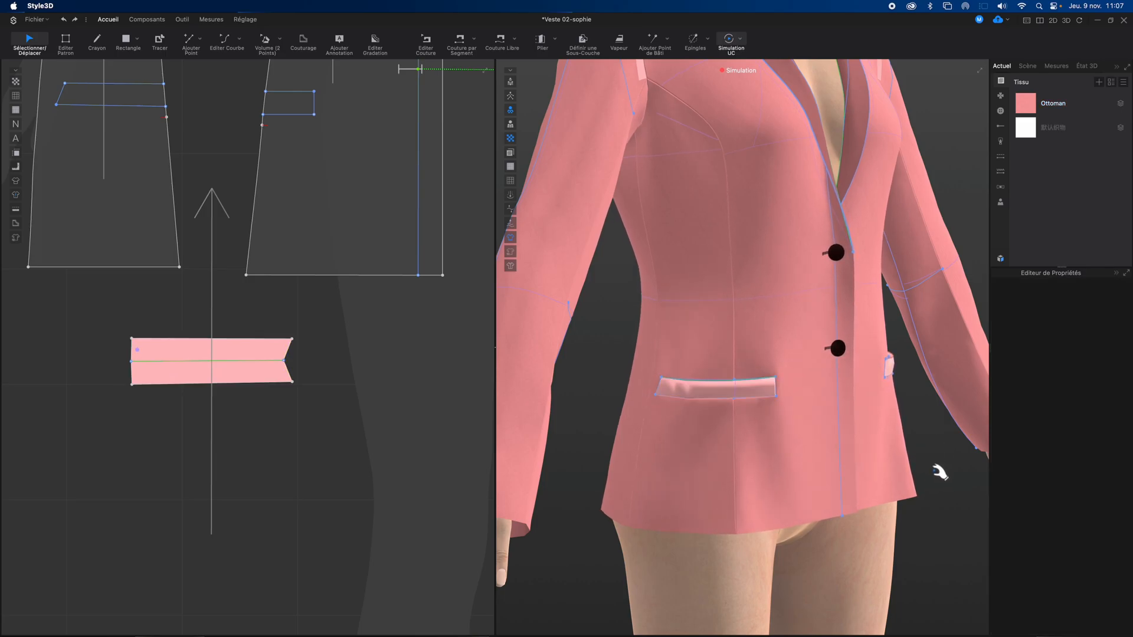